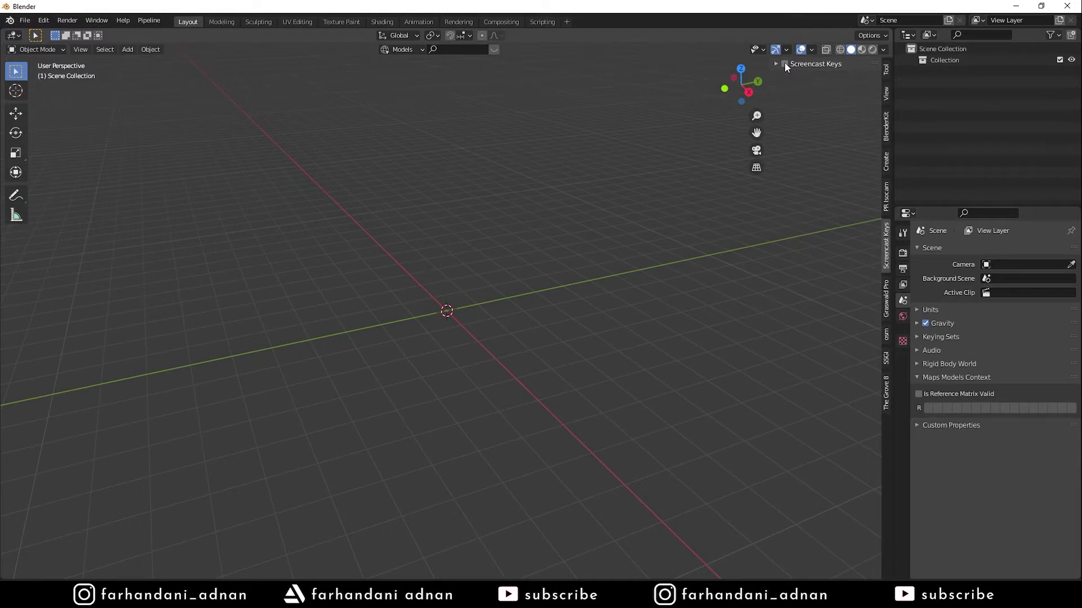
Rename the default collection as Wall and Structure
middle_drag(635, 179, 539, 297)
key(a)
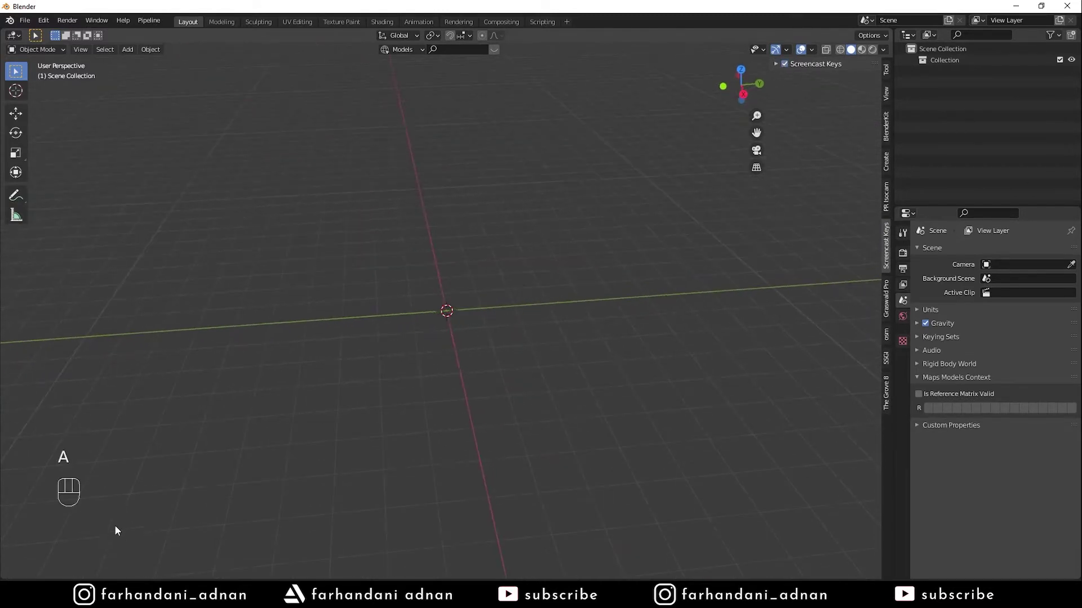
middle_drag(321, 326, 383, 329)
click(949, 57)
double_click(948, 58)
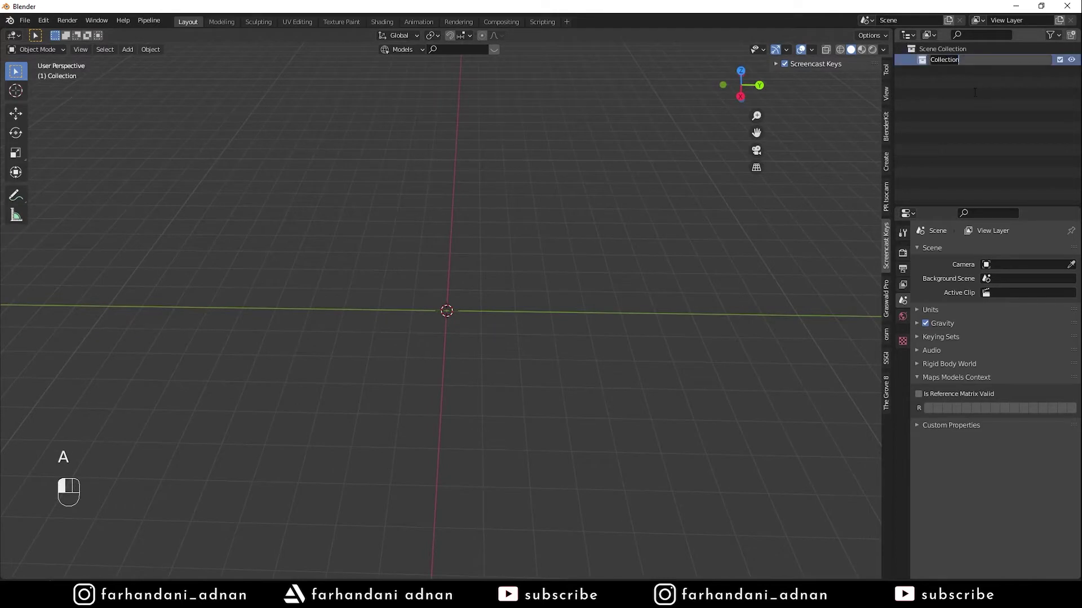
key(shift)
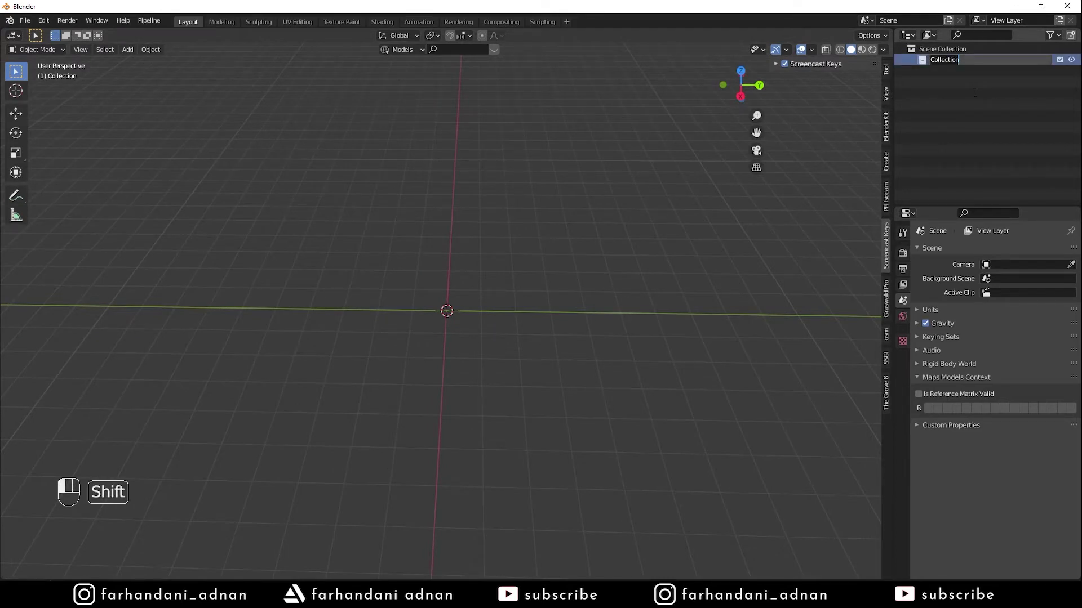
text(L)
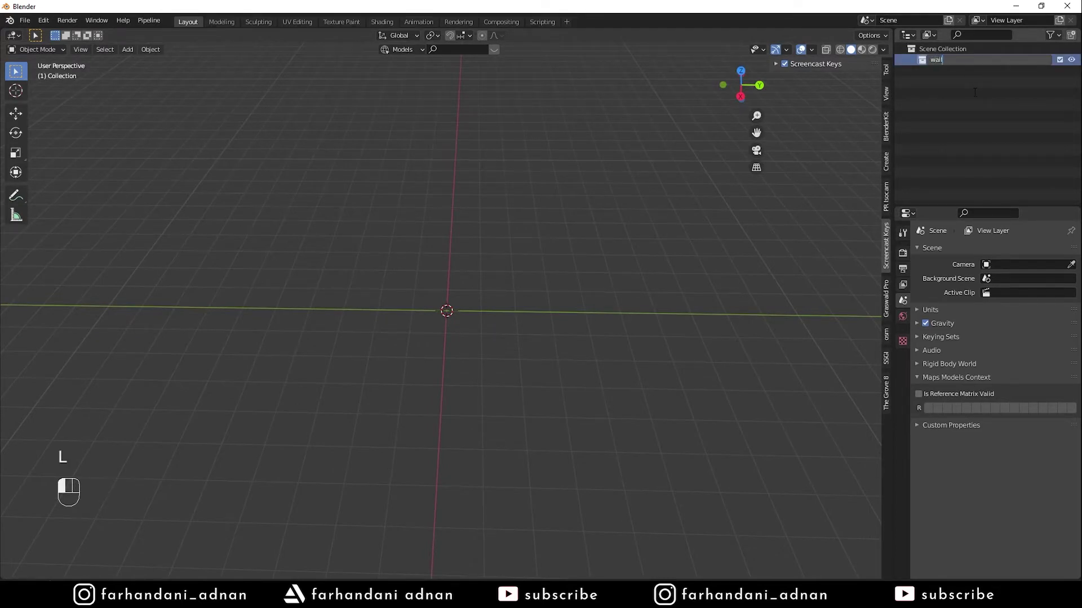
key(BackSpace)
key(BackSpace)
text(Wall)
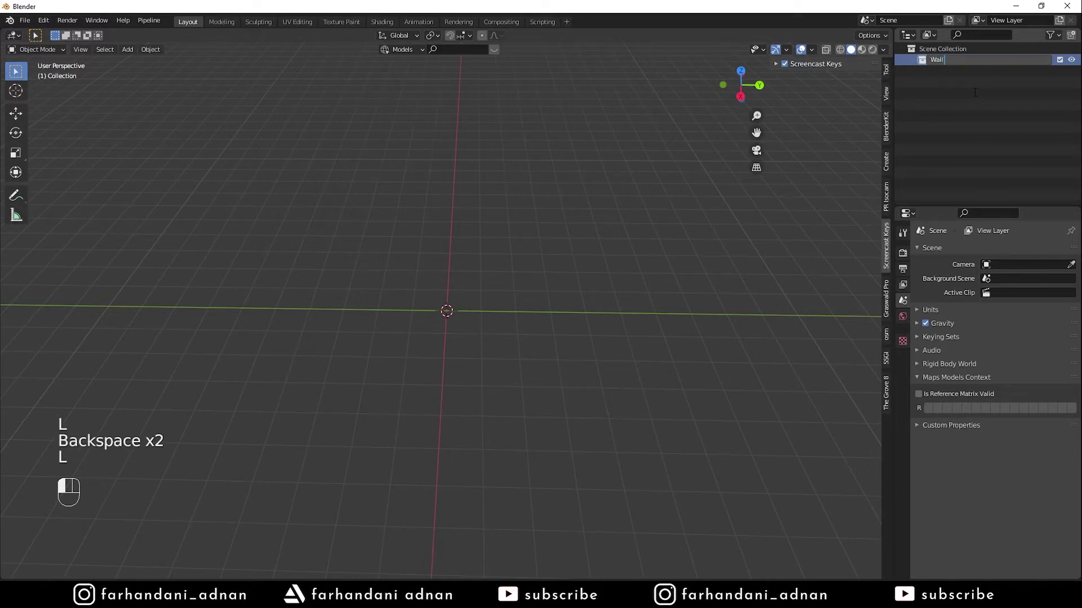
text( a)
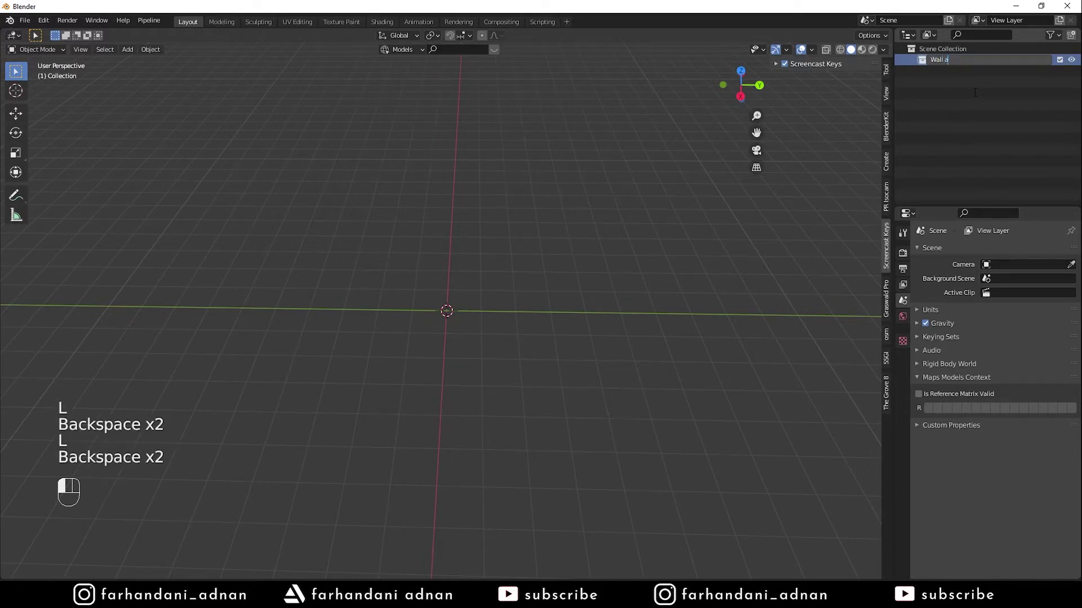
text(nd Struc)
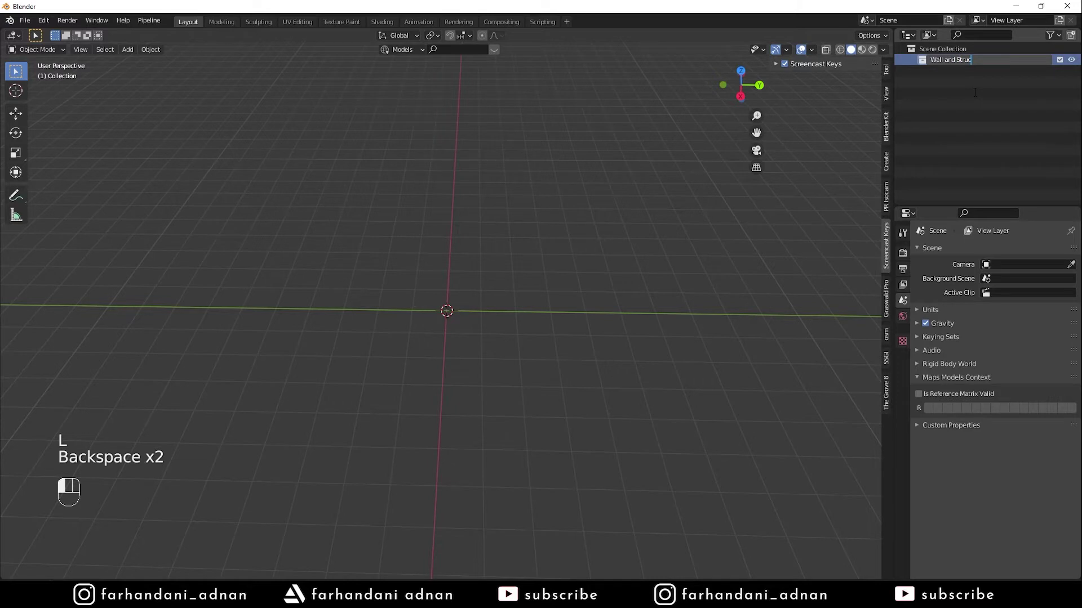
text(ture)
key(Return)
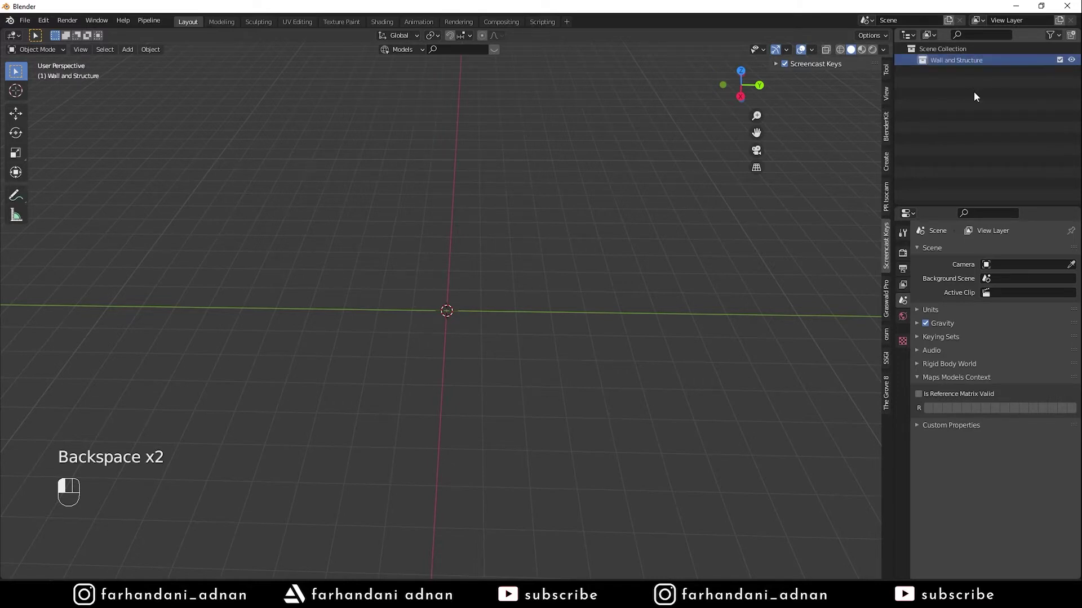
Switch to the Photos app to examine the room layout in the White Room.jpg reference image, and return to Blender
click(885, 70)
scroll(552, 186, up, 3)
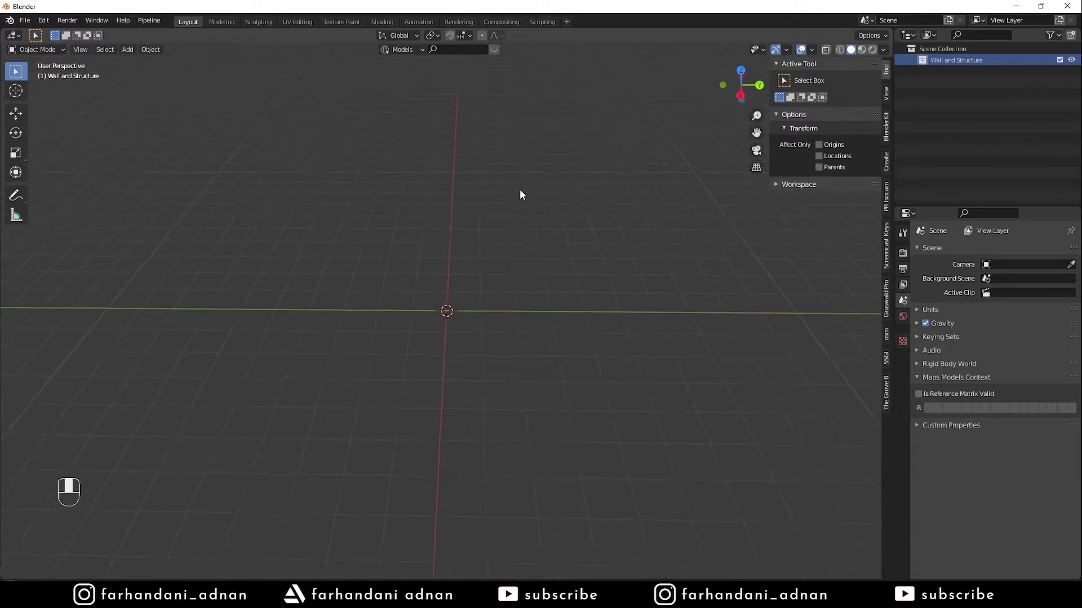
key(alt+Tab)
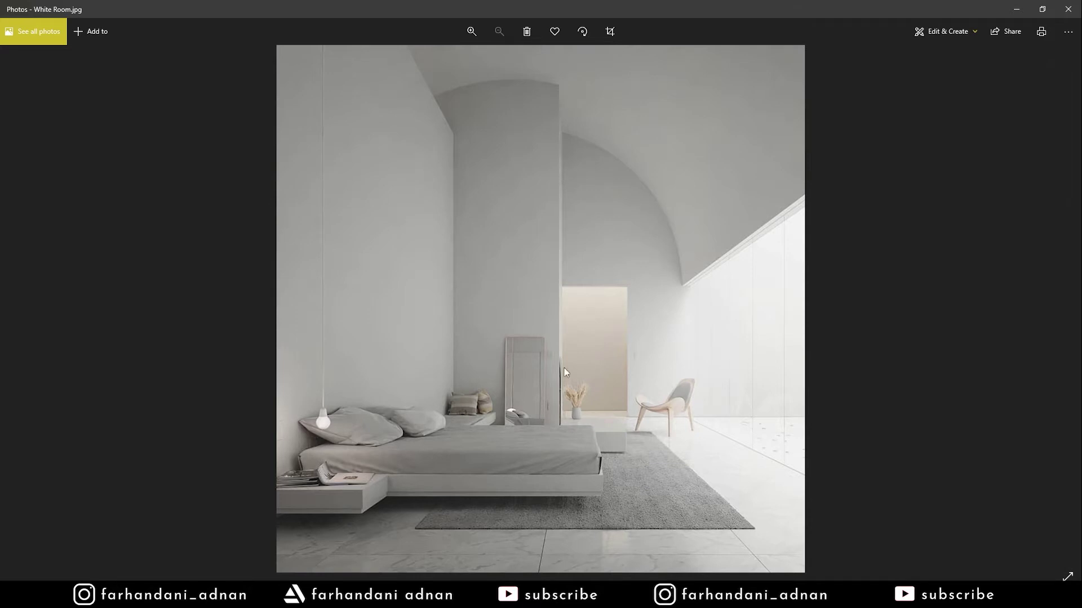
scroll(519, 394, up, 3)
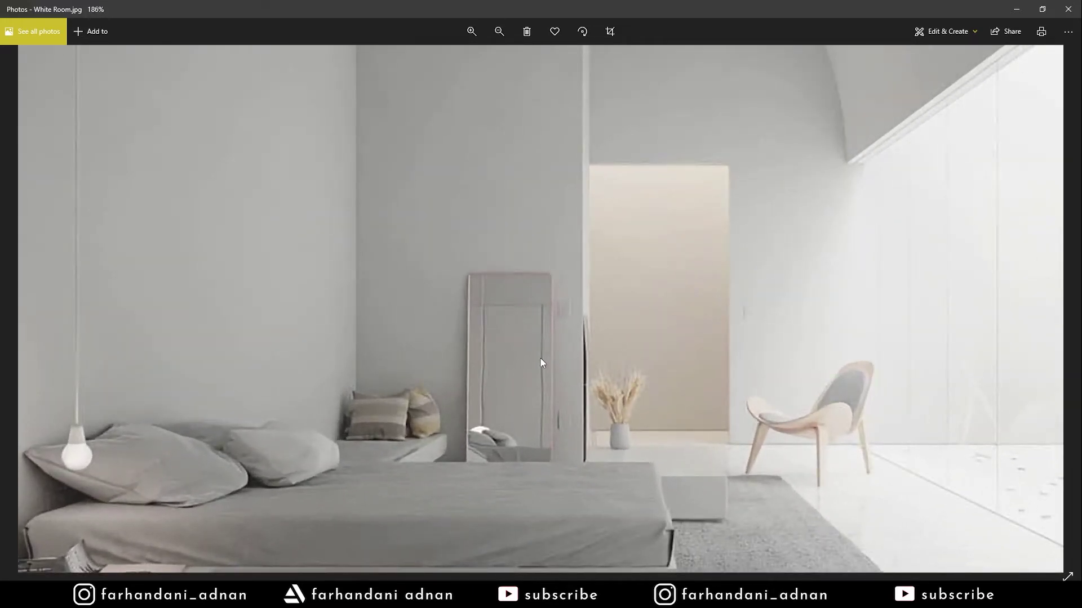
scroll(517, 372, down, 3)
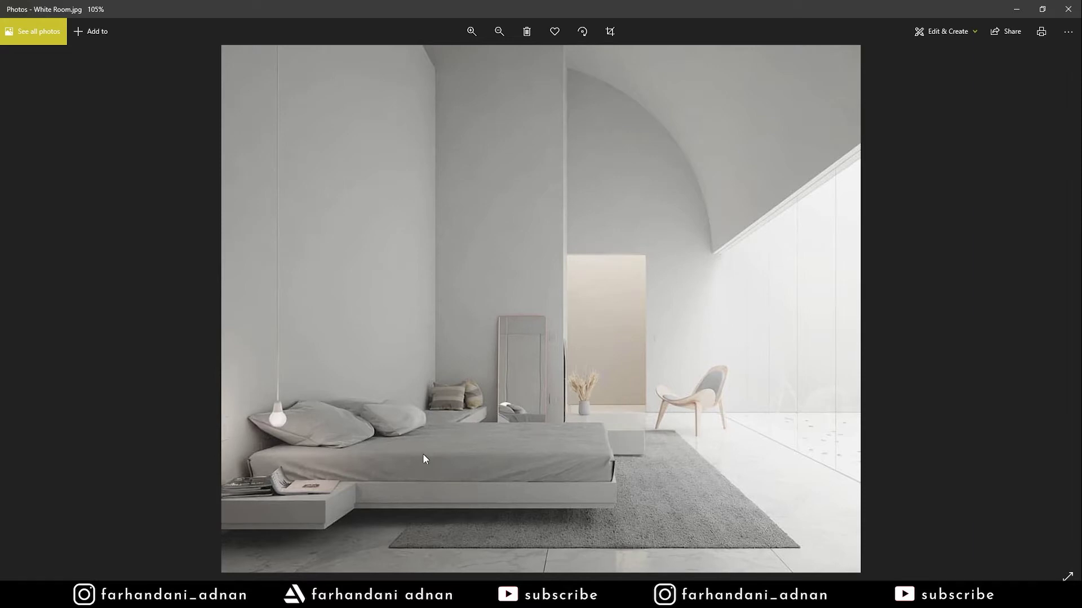
scroll(606, 366, down, 1)
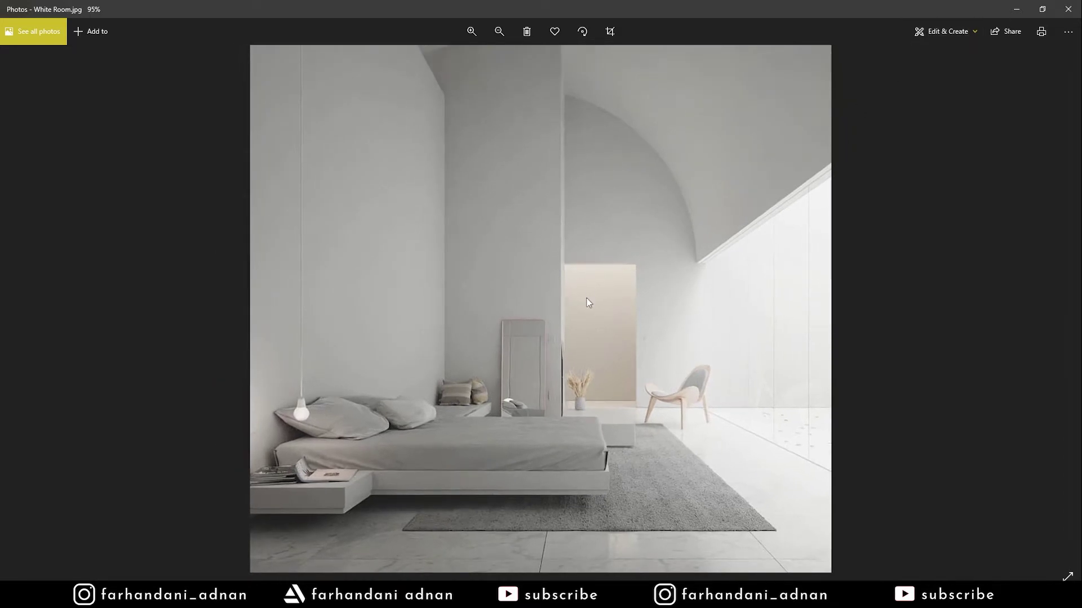
click(1016, 9)
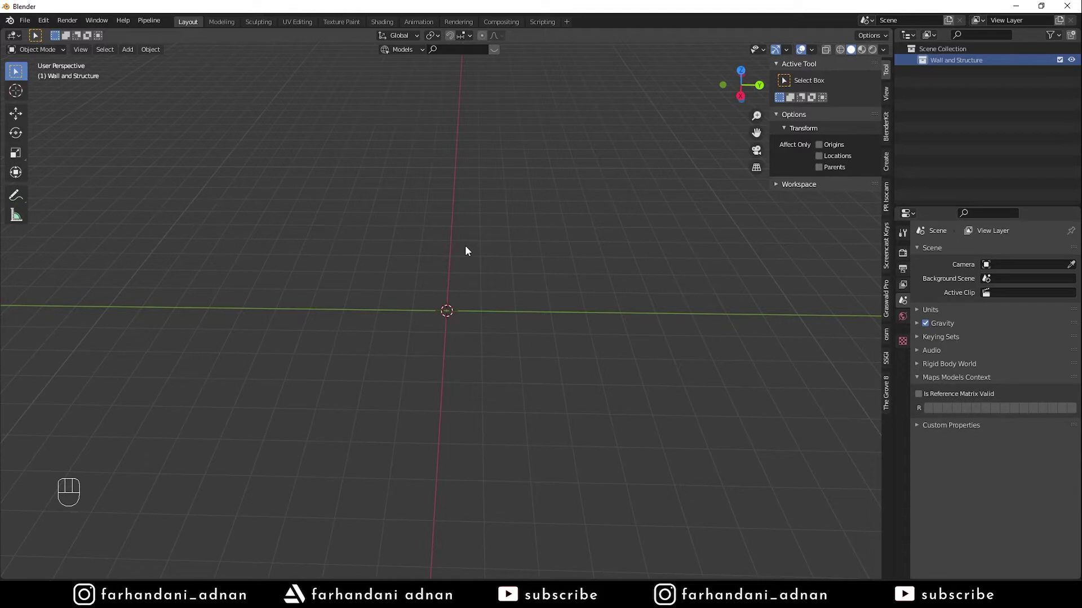
key(alt+Tab)
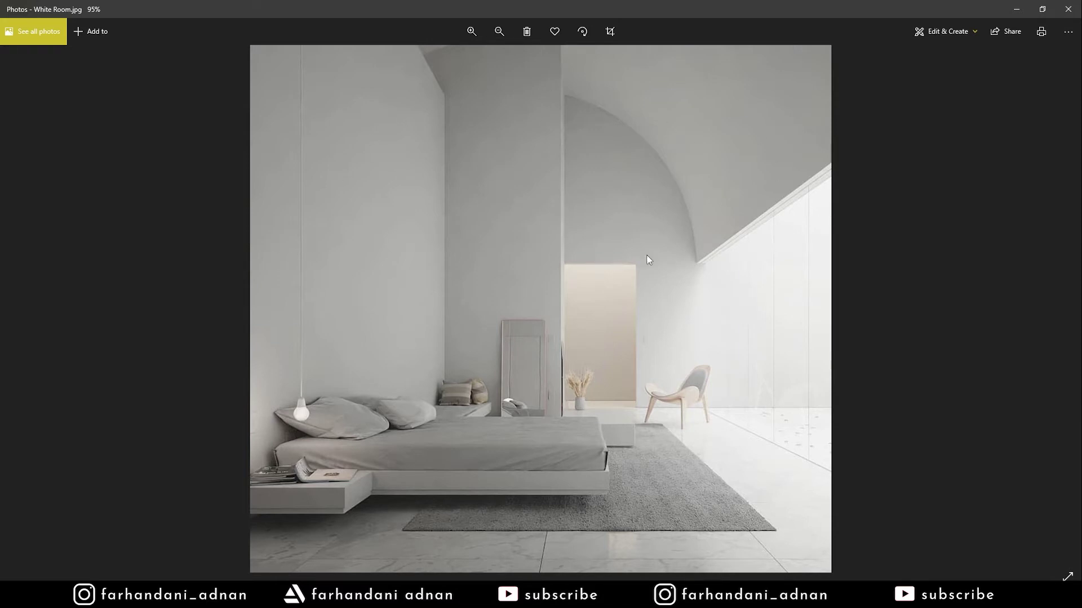
key(alt+Tab)
Add a plane named Floor to the Wall and Structure collection and display its transform properties
middle_drag(570, 318, 506, 284)
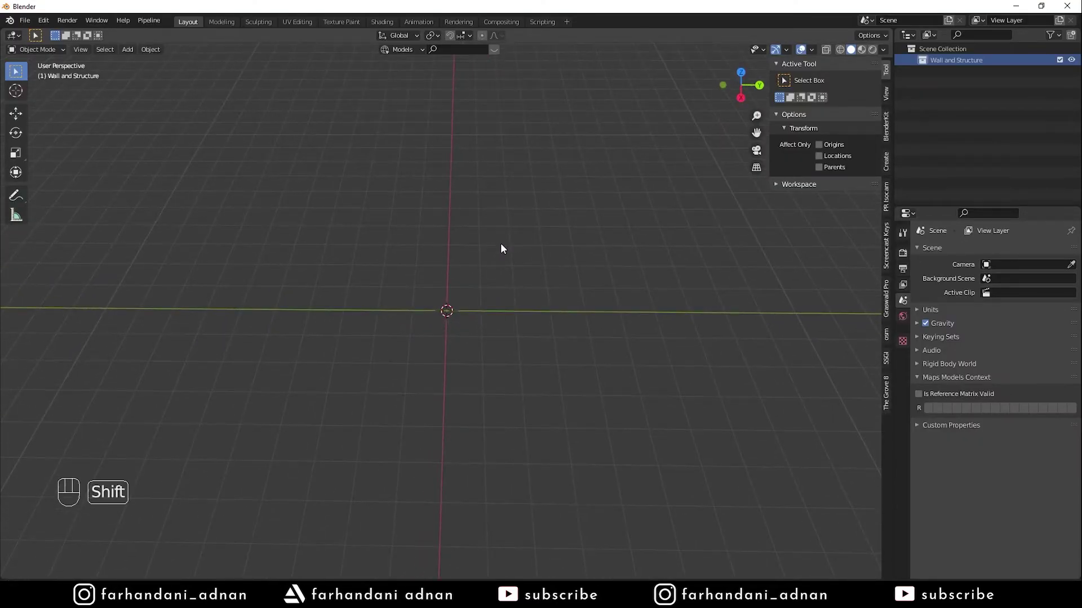
key(shift+a)
click(560, 243)
middle_drag(535, 264, 406, 278)
scroll(465, 300, up, 2)
double_click(957, 71)
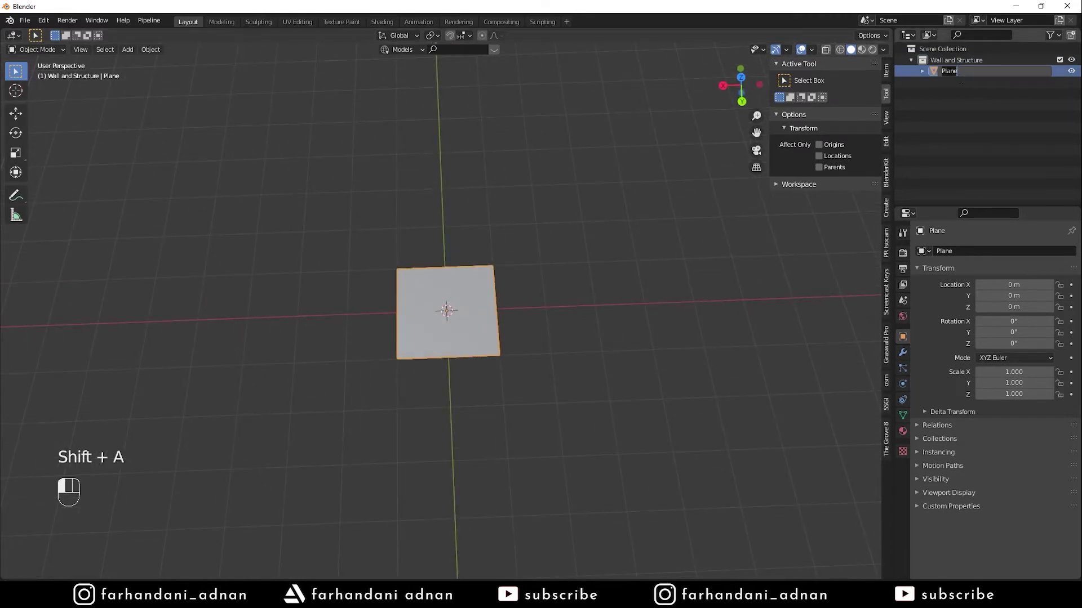
text(Floor)
key(Return)
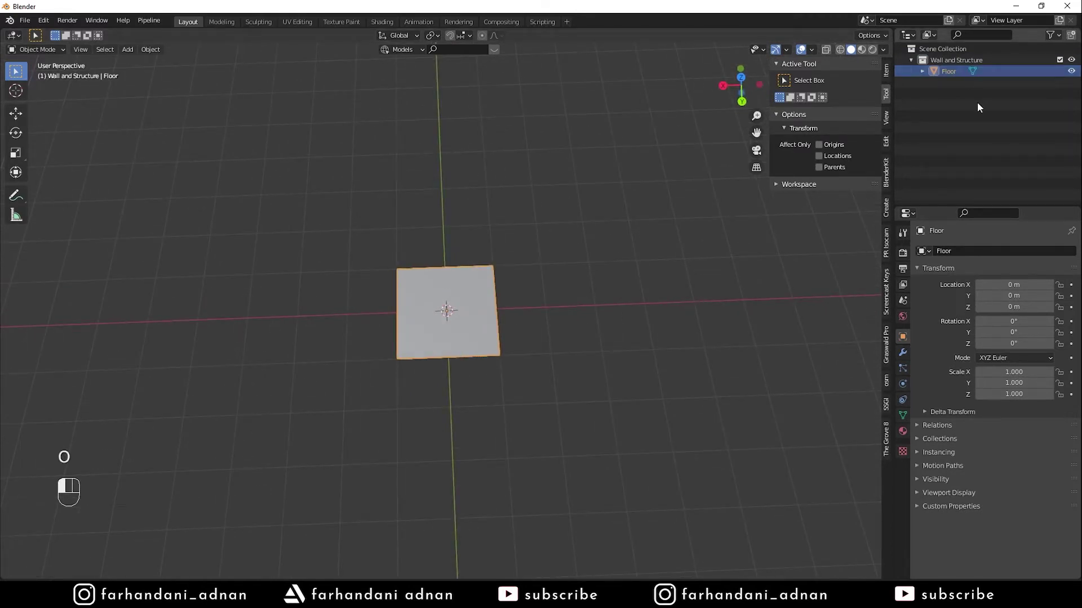
middle_drag(563, 248, 646, 295)
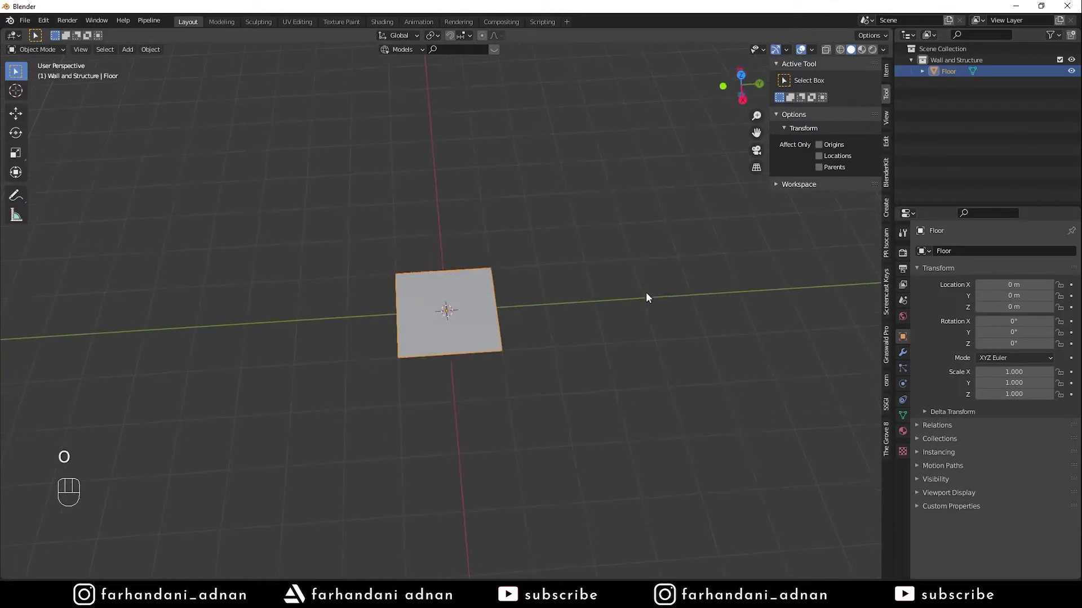
click(886, 71)
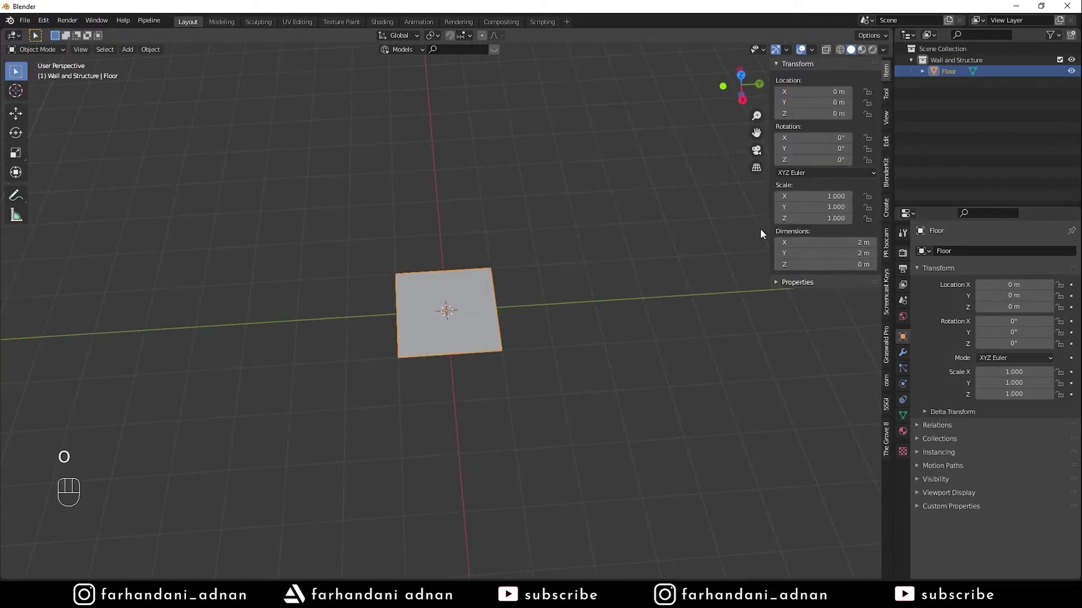
key(s)
right_click(658, 287)
key(s)
middle_click(696, 289)
right_click(711, 287)
key(s)
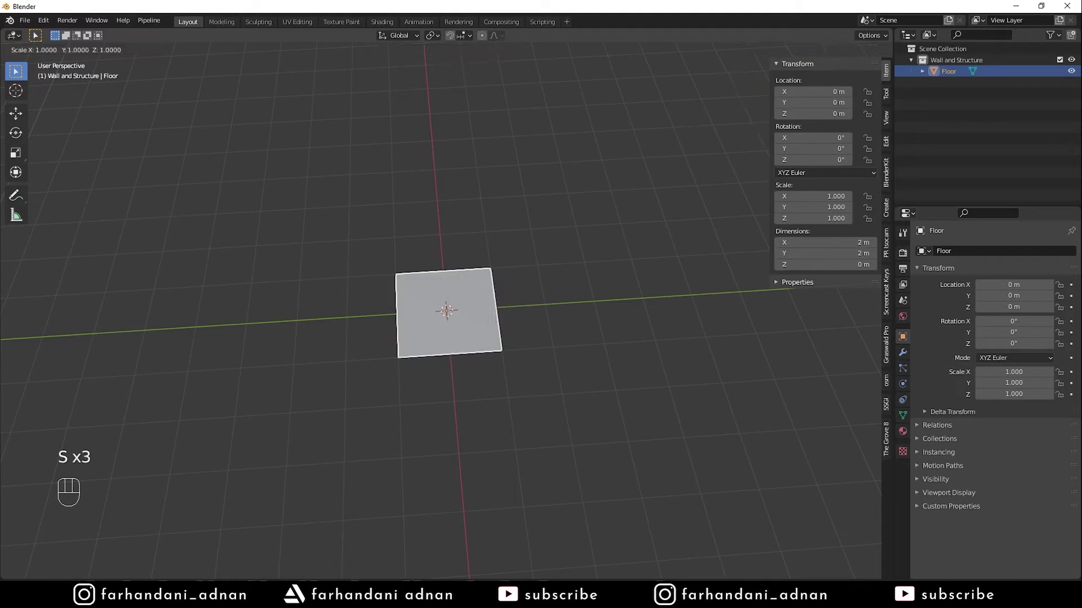
middle_click(711, 287)
right_click(711, 288)
Set the Floor plane's dimensions to 8 m along Y and 18 m along X
click(811, 254)
text(8)
key(Return)
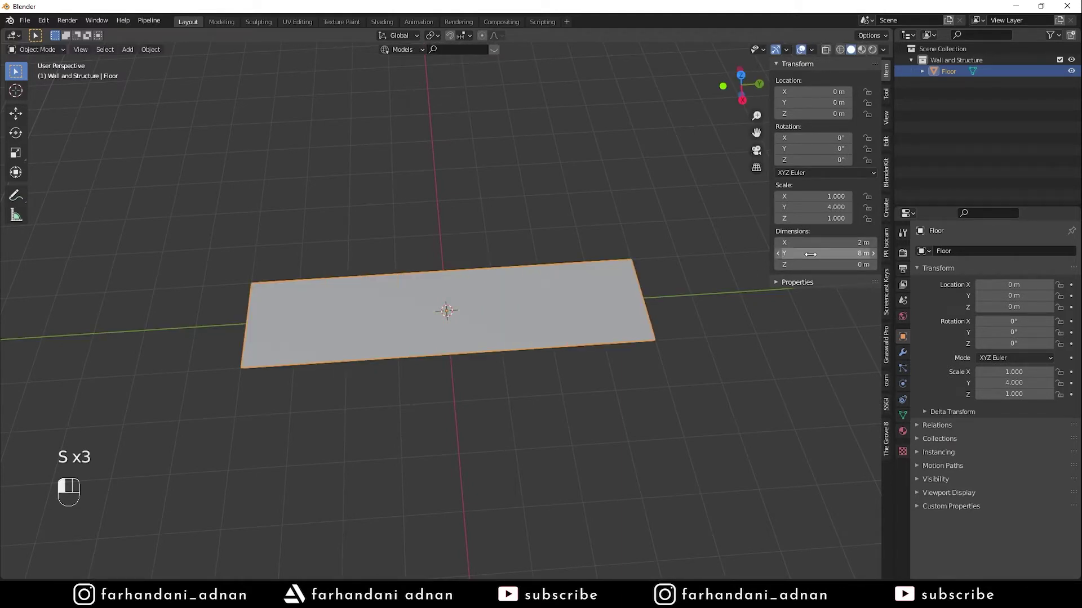
middle_drag(545, 297, 494, 317)
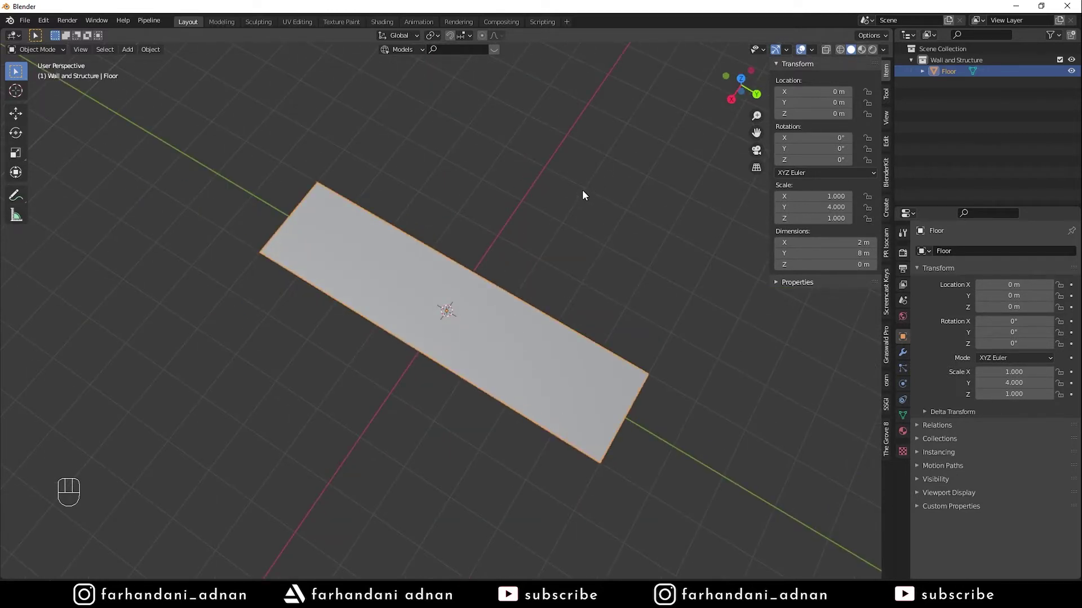
middle_drag(521, 280, 575, 259)
click(838, 245)
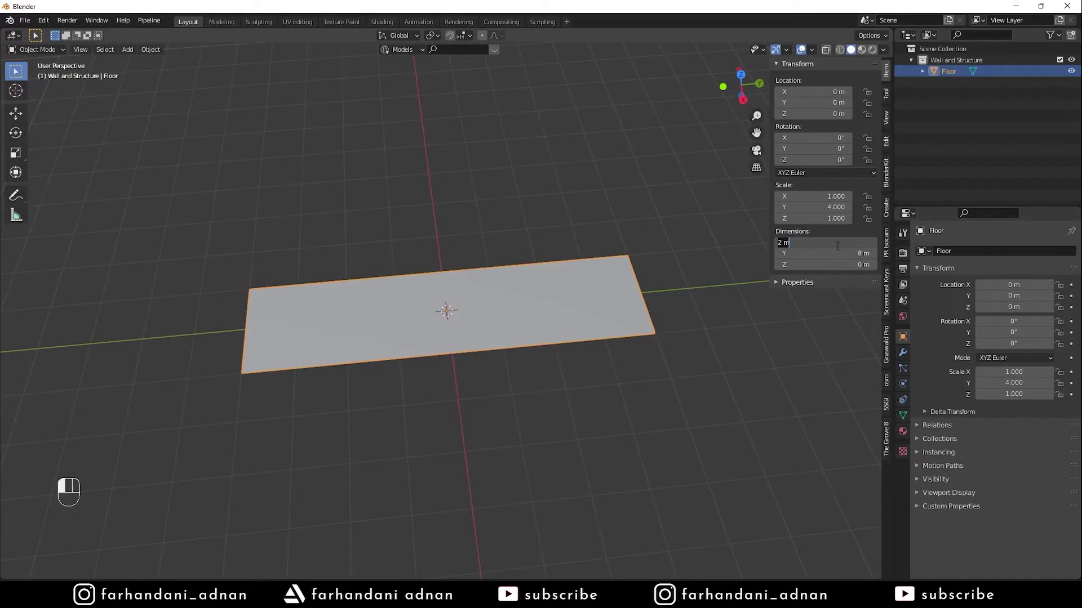
text(18)
key(Return)
scroll(472, 354, down, 4)
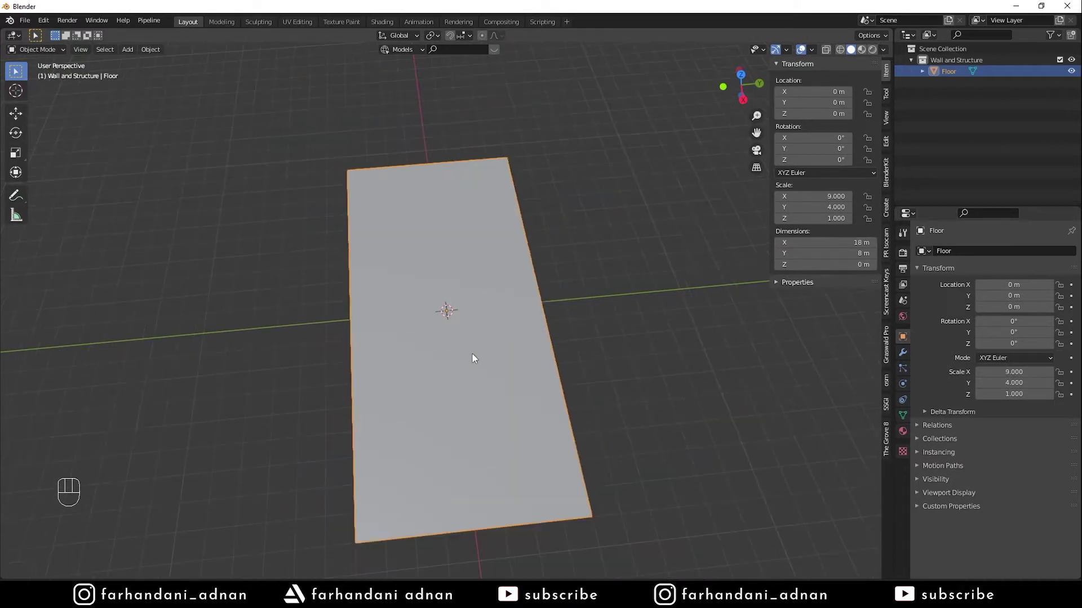
mouse_move(508, 365)
middle_down()
mouse_move(437, 312)
mouse_move(513, 357)
mouse_move(501, 357)
middle_up()
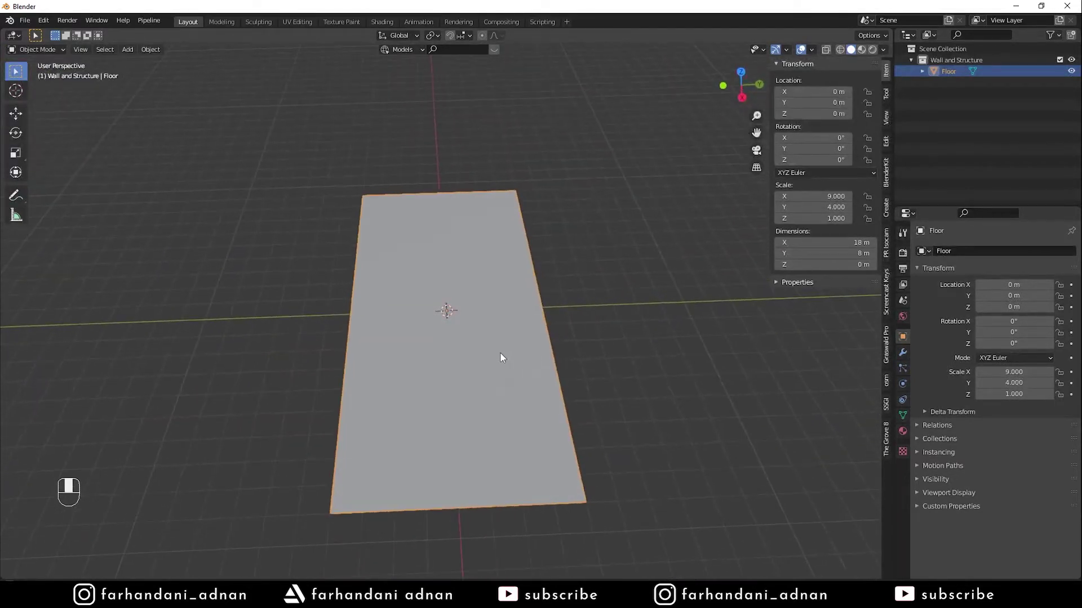
Set the scene's length unit to Centimeters
click(902, 269)
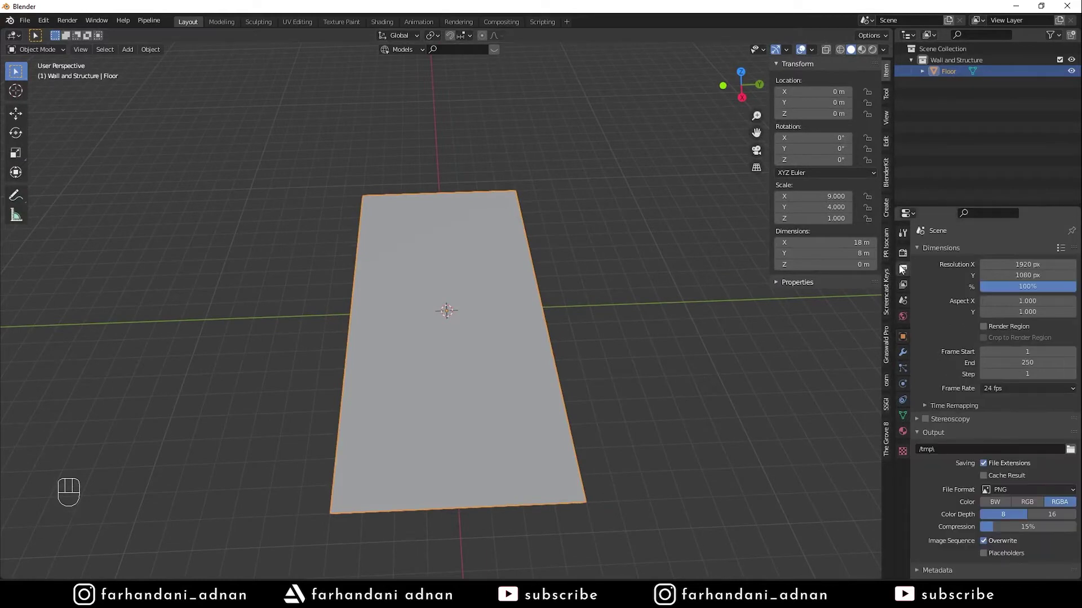
click(902, 285)
click(902, 300)
click(933, 309)
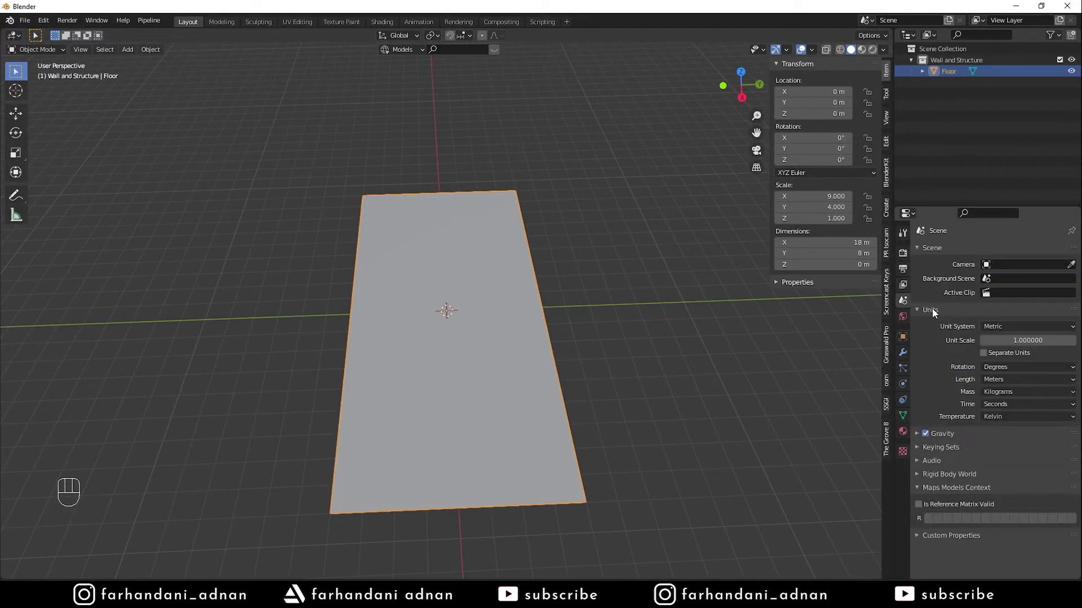
click(996, 378)
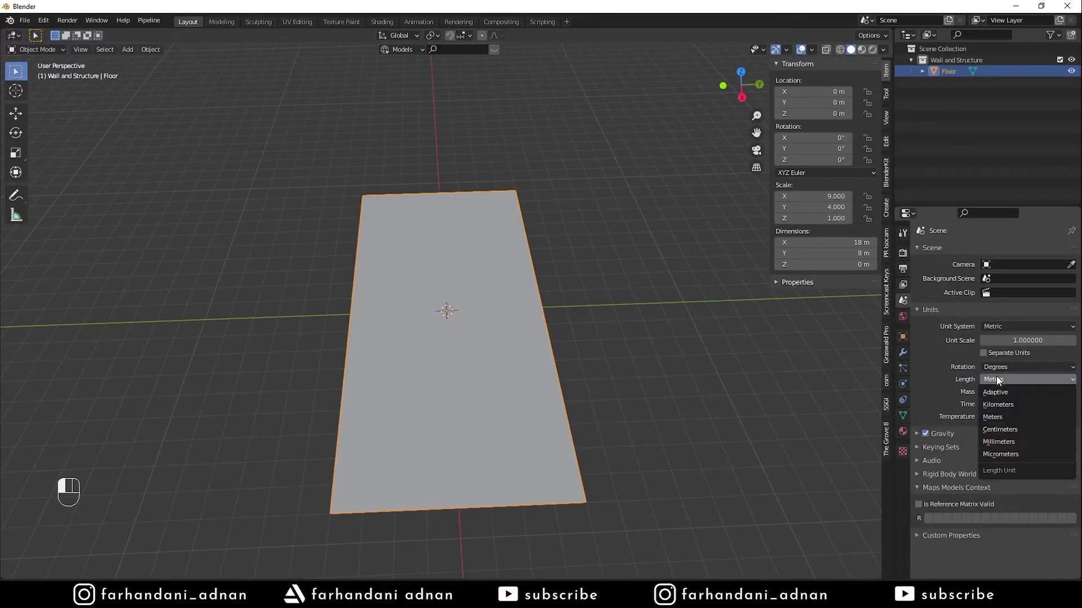
click(997, 430)
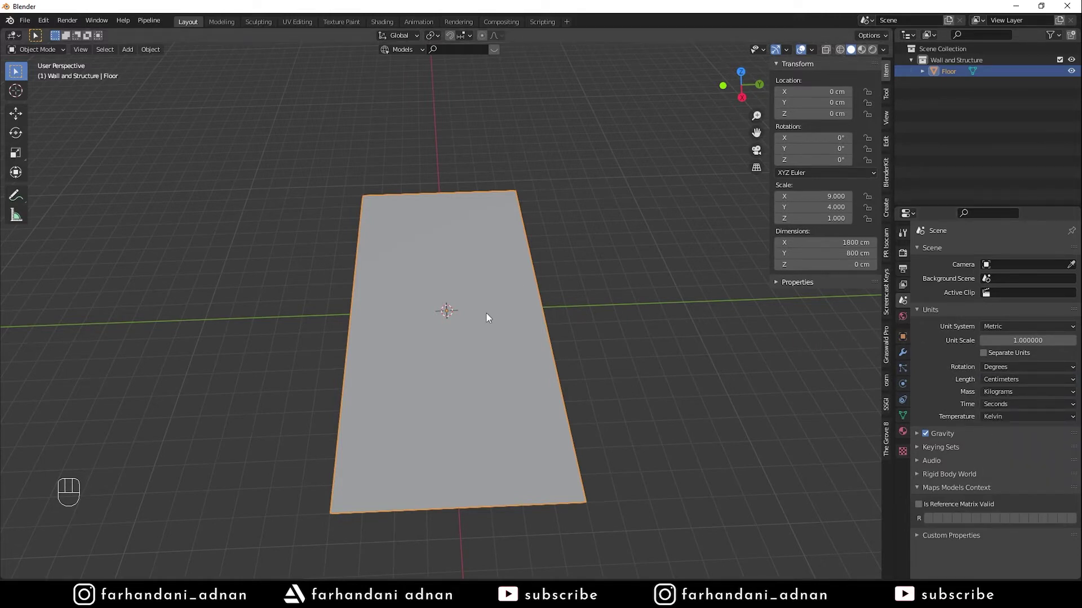
Start appending an asset and browse to the Project 9 White Room folder under E:\Youtube\3D ARTS INDONESIA
click(26, 21)
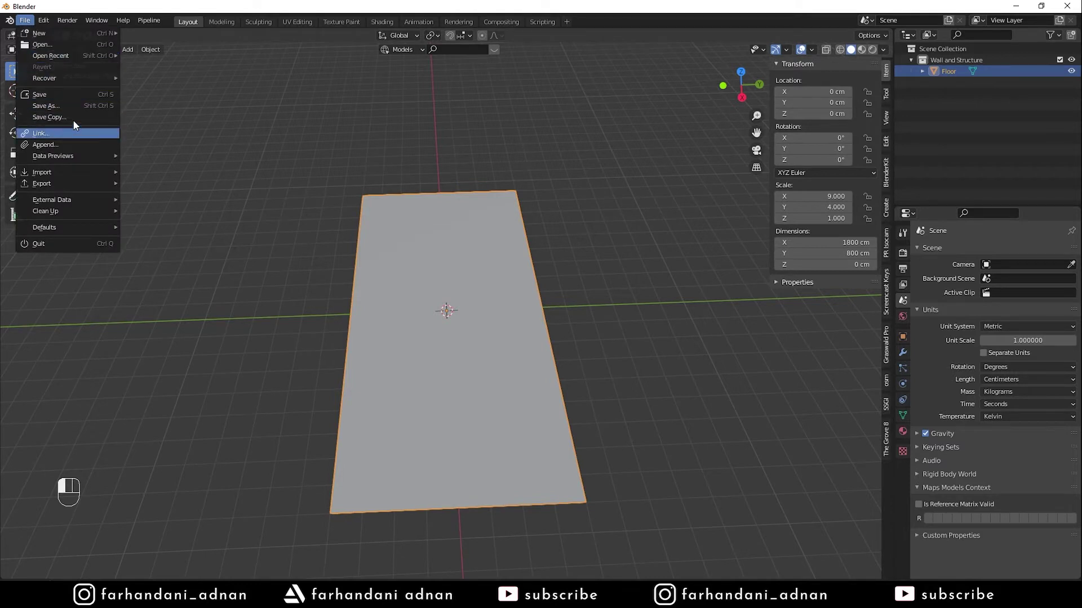
click(67, 144)
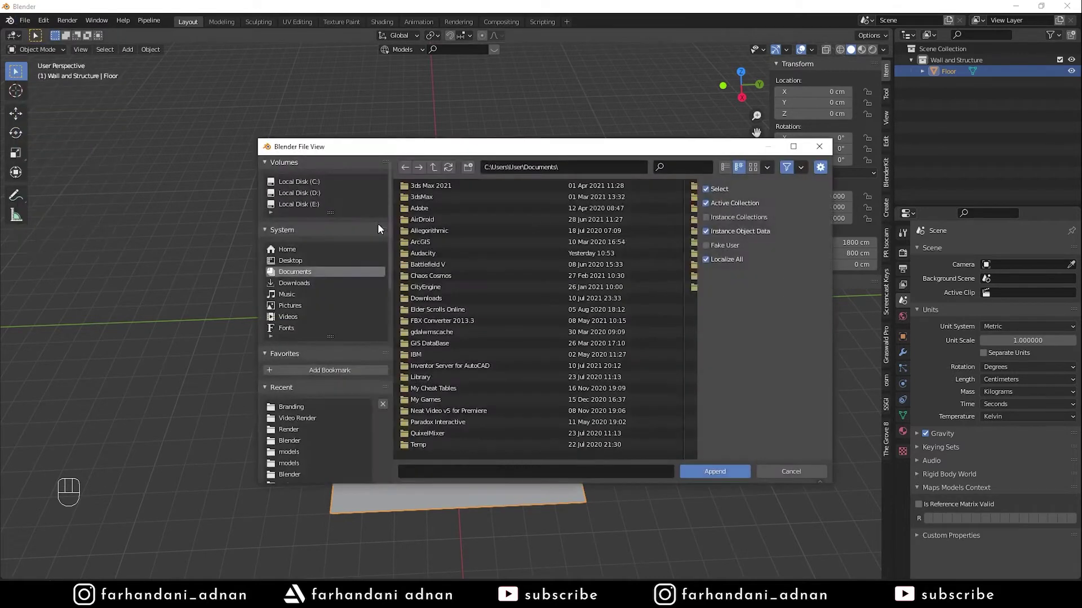
click(309, 194)
click(309, 204)
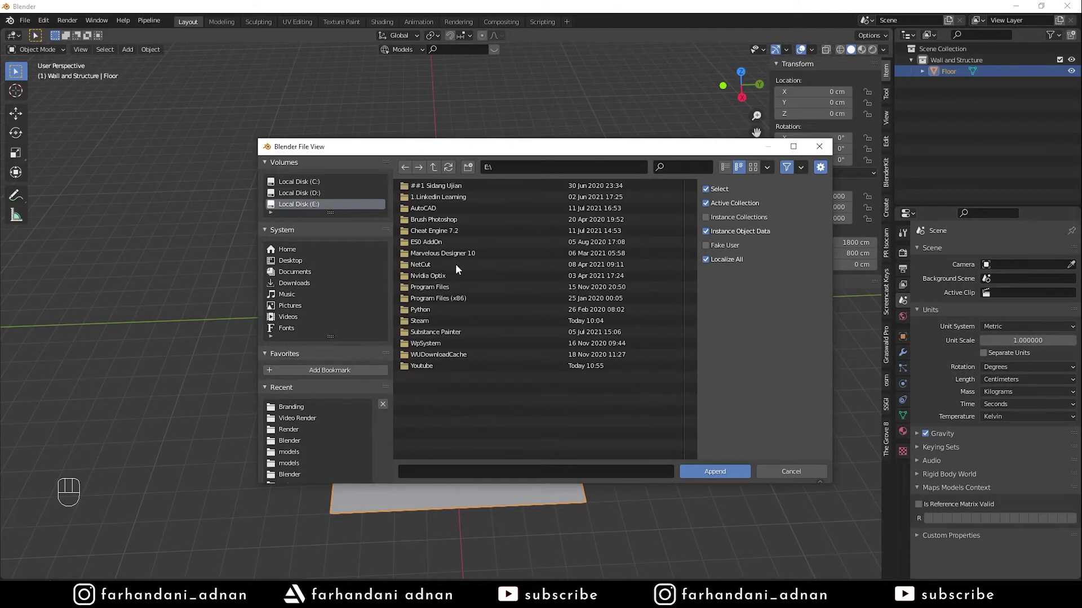
double_click(419, 362)
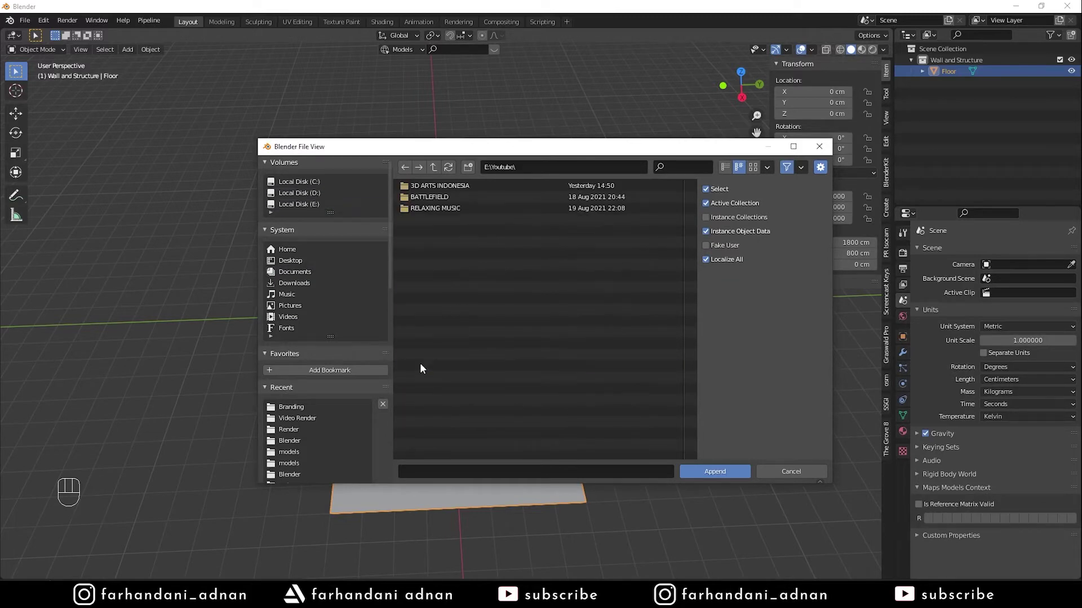
double_click(435, 188)
double_click(439, 304)
double_click(433, 186)
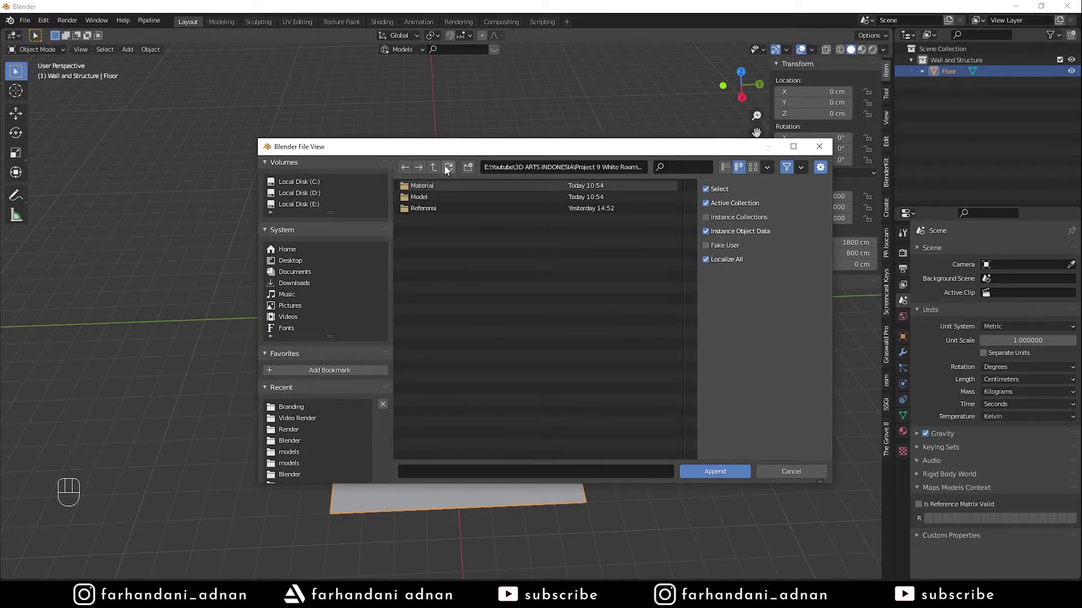
Locate the human figure's Blender file and append its Base Man collection to the scene as a scale reference
click(335, 192)
double_click(438, 195)
click(433, 231)
double_click(432, 232)
double_click(435, 187)
double_click(432, 196)
click(434, 187)
double_click(433, 187)
middle_drag(494, 286, 486, 261)
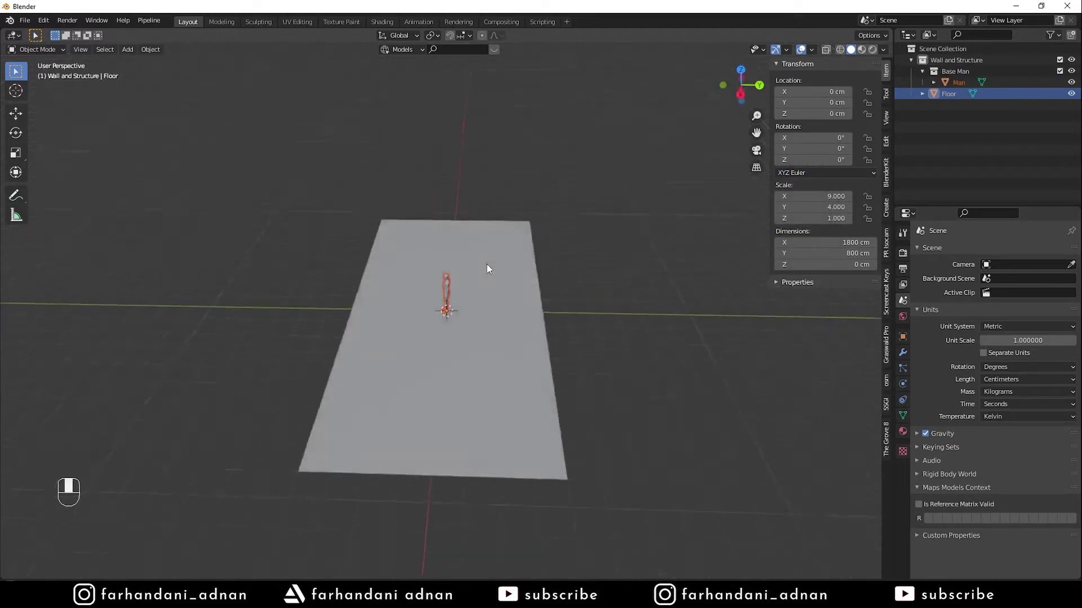
scroll(456, 304, up, 3)
key(r)
right_click(605, 305)
Extrude the Floor's long edge on the positive Y side outward, widening the floor to about 1091 cm along Y
click(607, 334)
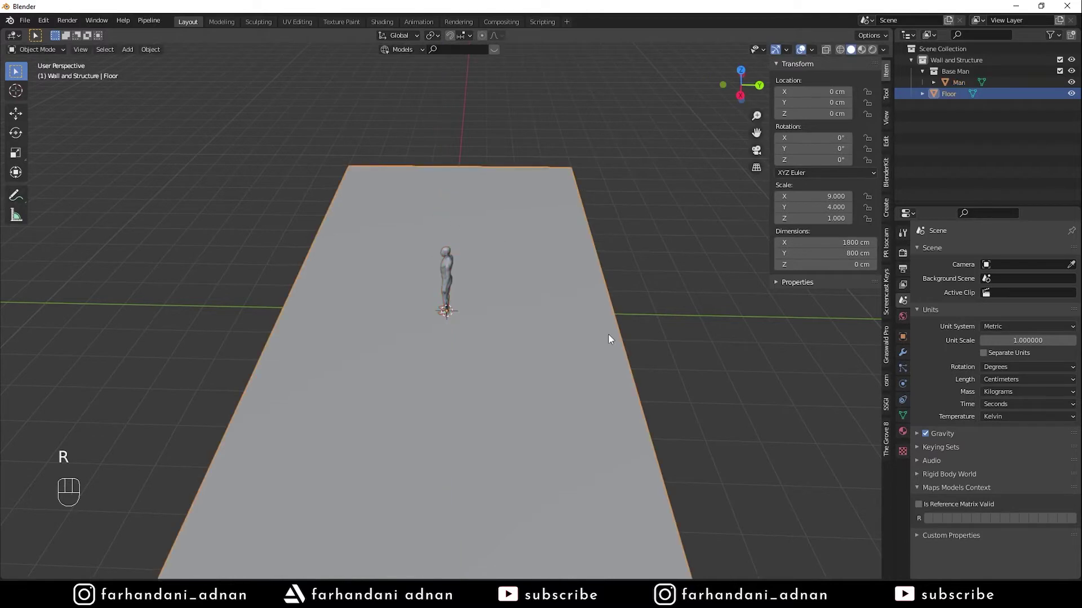
scroll(592, 331, down, 3)
shift+middle_drag(591, 331, 531, 307)
key(Tab)
key(Tab)
key(Tab)
key(2)
click(514, 291)
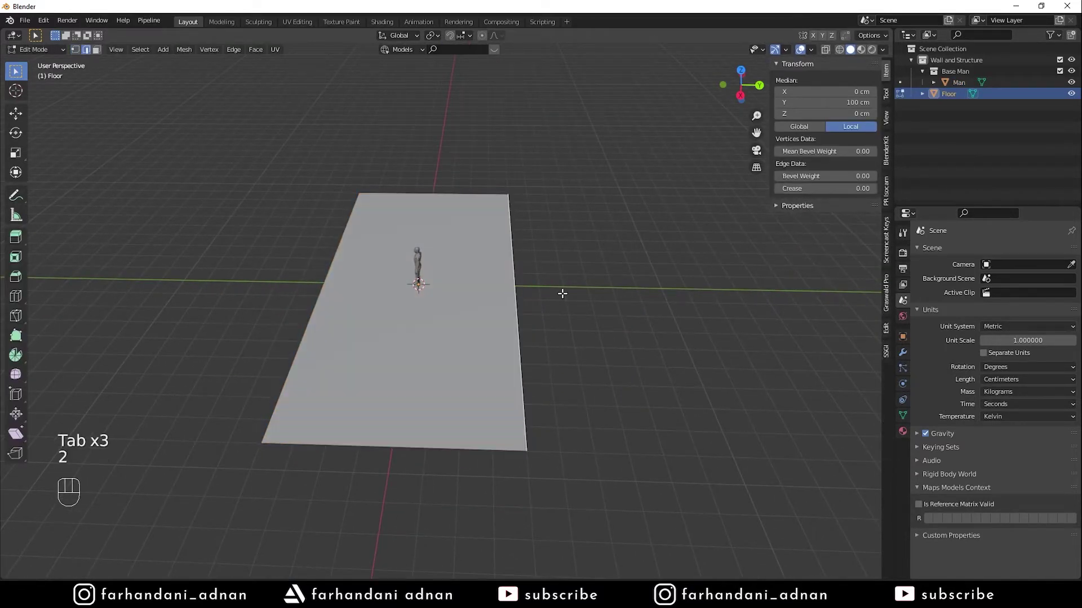
key(e)
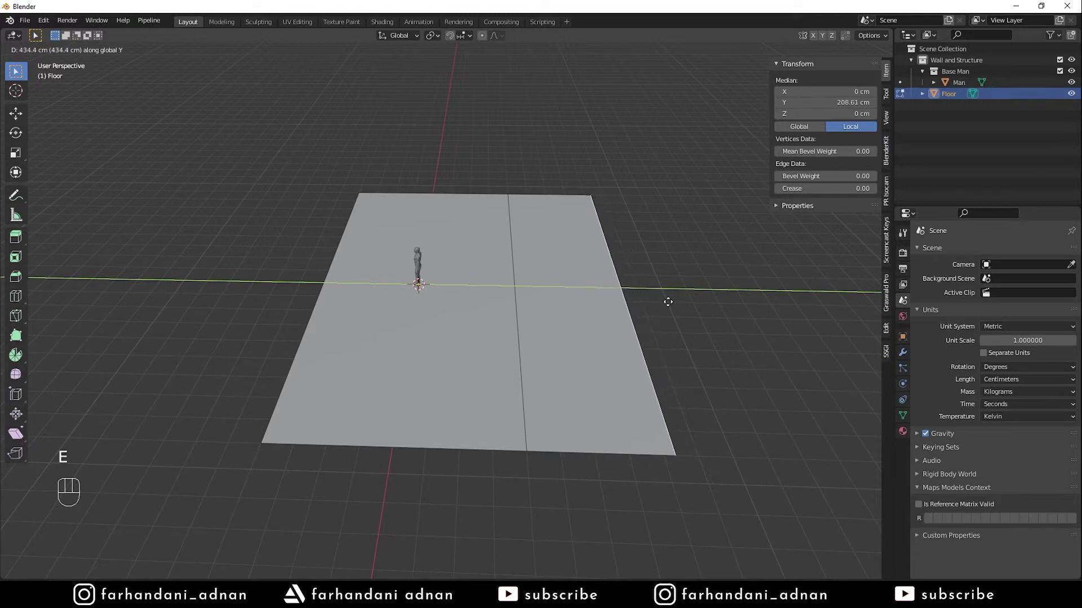
click(633, 317)
key(Tab)
mouse_move(474, 313)
middle_down()
mouse_move(466, 302)
mouse_move(475, 321)
middle_up()
key(Tab)
scroll(533, 324, up, 2)
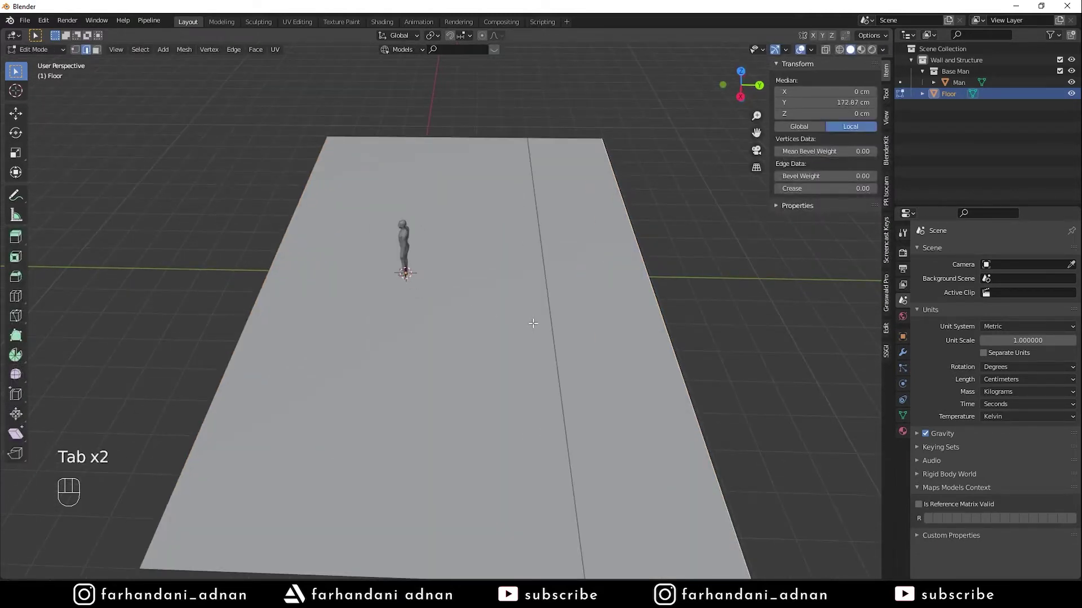
key(Tab)
scroll(476, 290, down, 3)
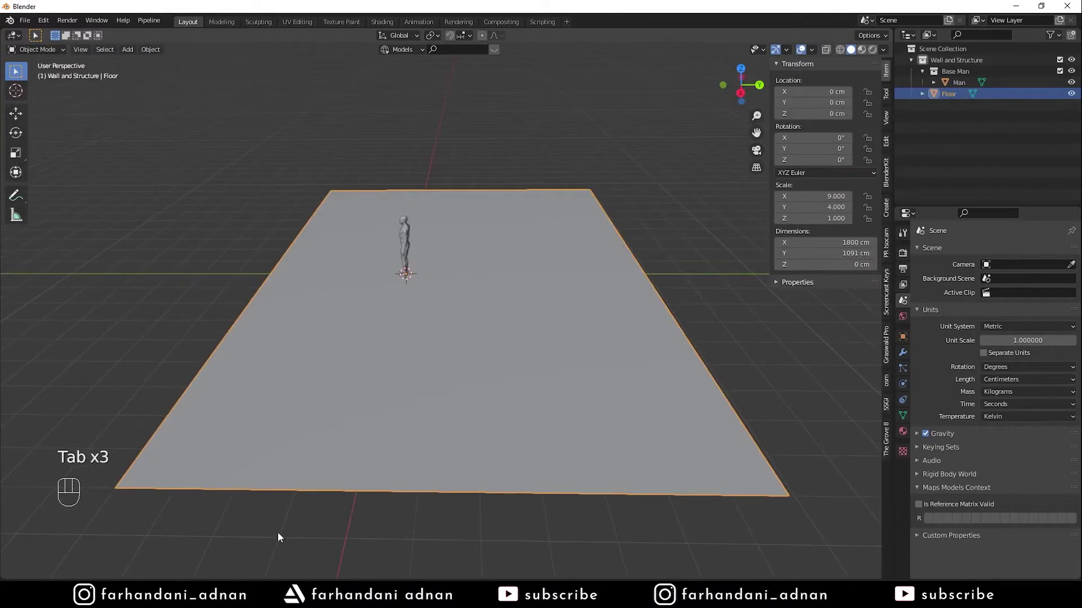
Add a cylinder mesh with 40 vertices and the cap fill type set to Nothing
key(alt+Tab)
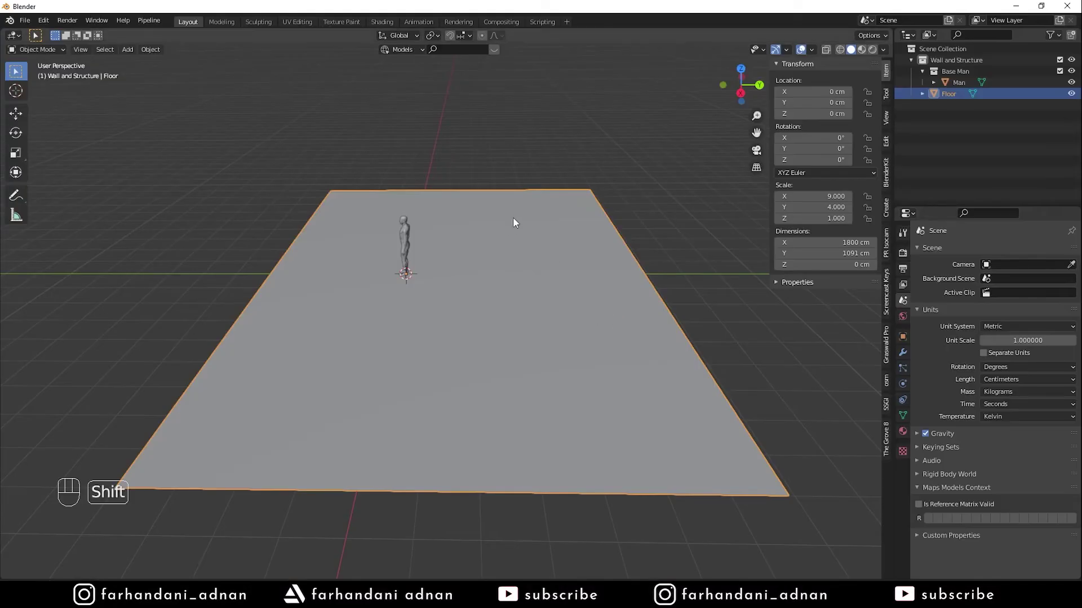
key(shift+a)
mouse_move(513, 216)
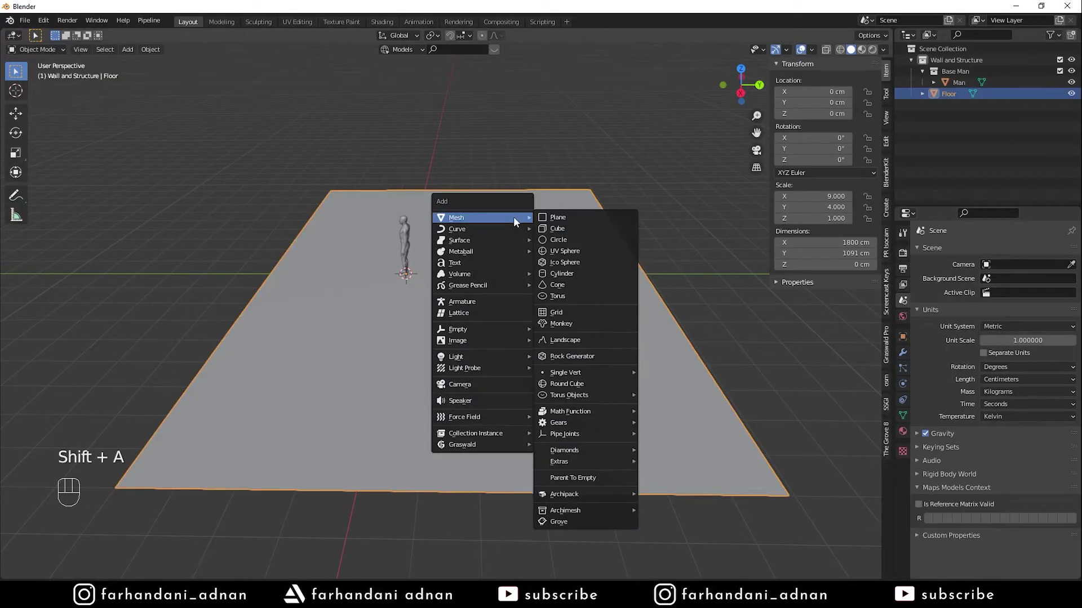
click(576, 272)
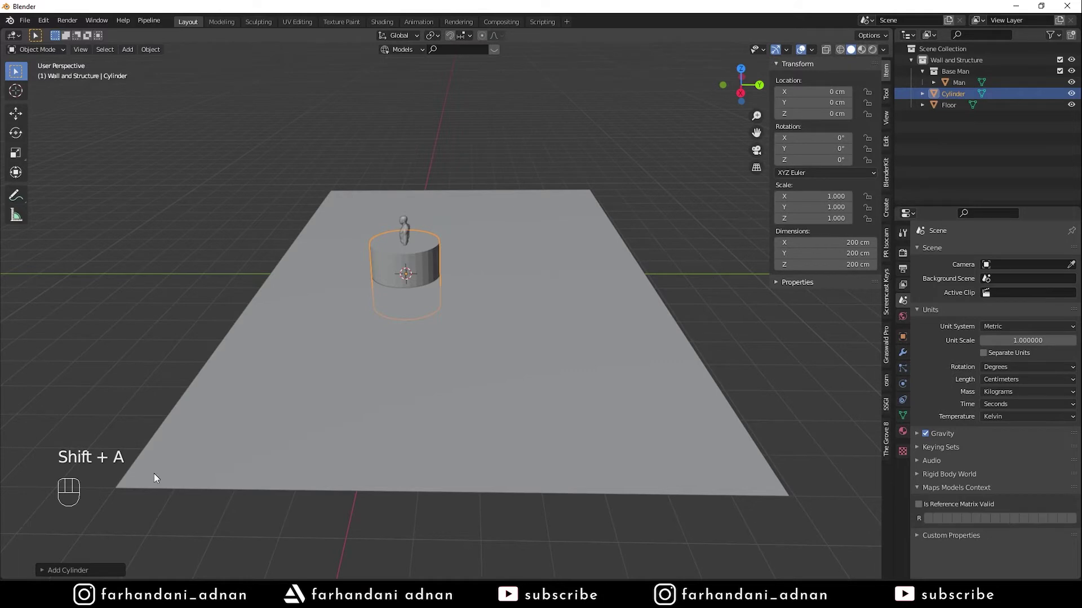
click(72, 570)
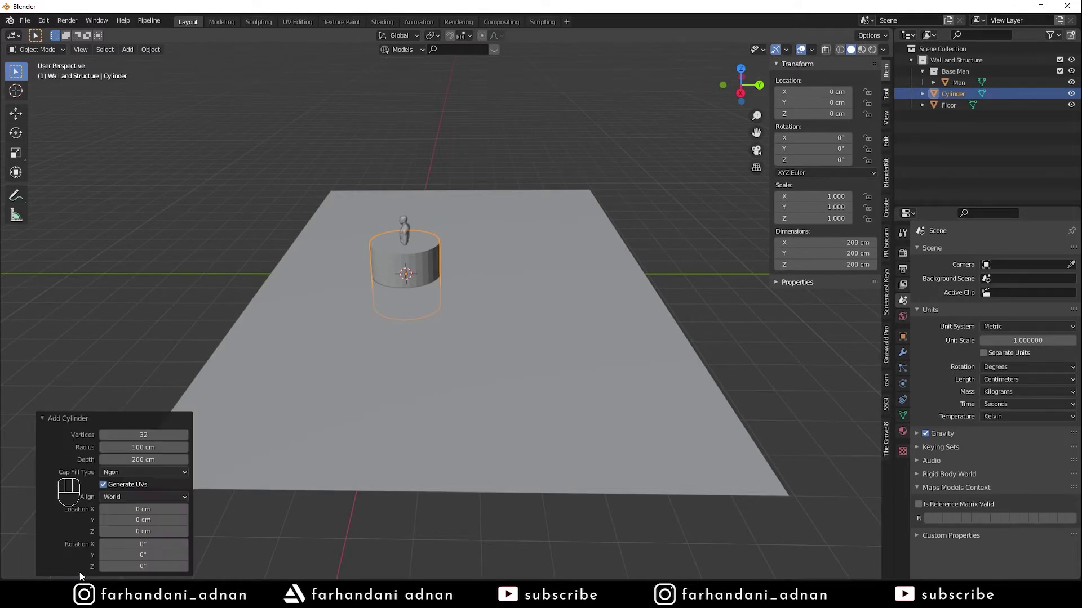
click(148, 434)
click(147, 472)
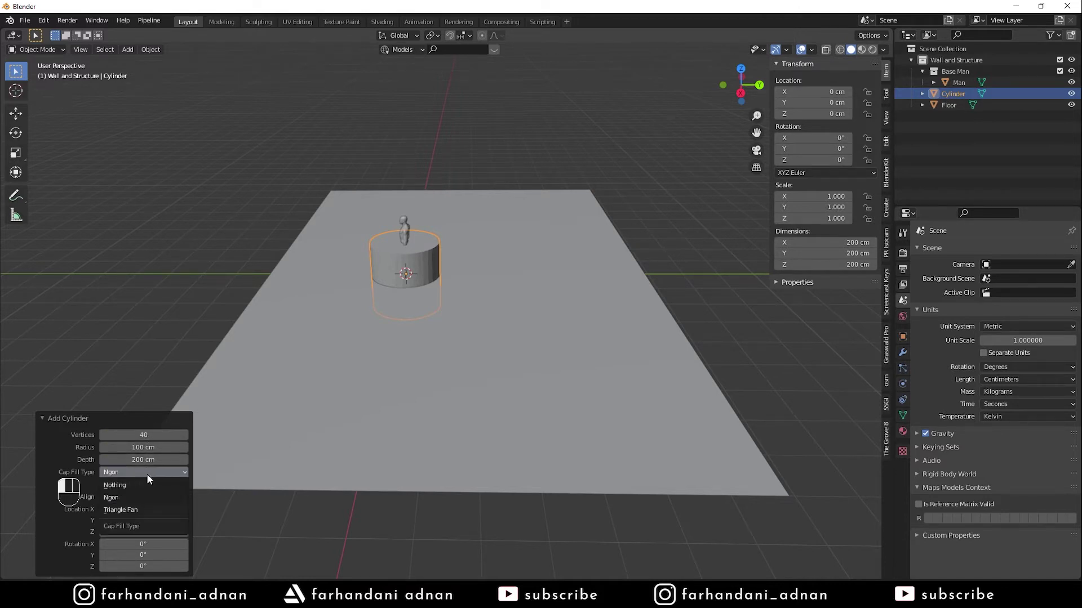
click(135, 485)
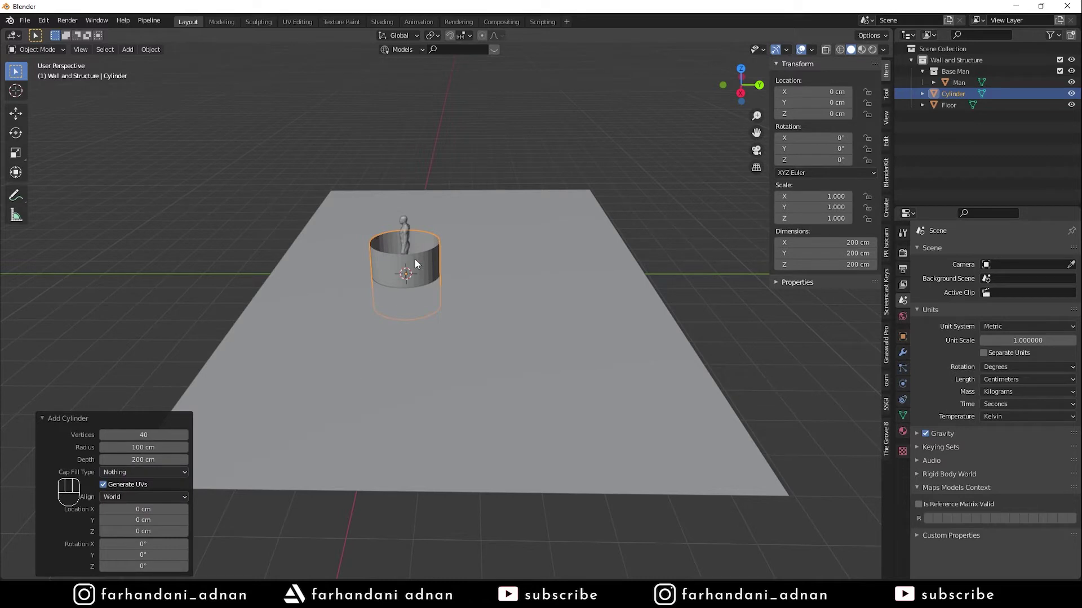
Raise the cylinder about 175.5 cm along Z
middle_drag(422, 201, 422, 243)
scroll(422, 244, up, 5)
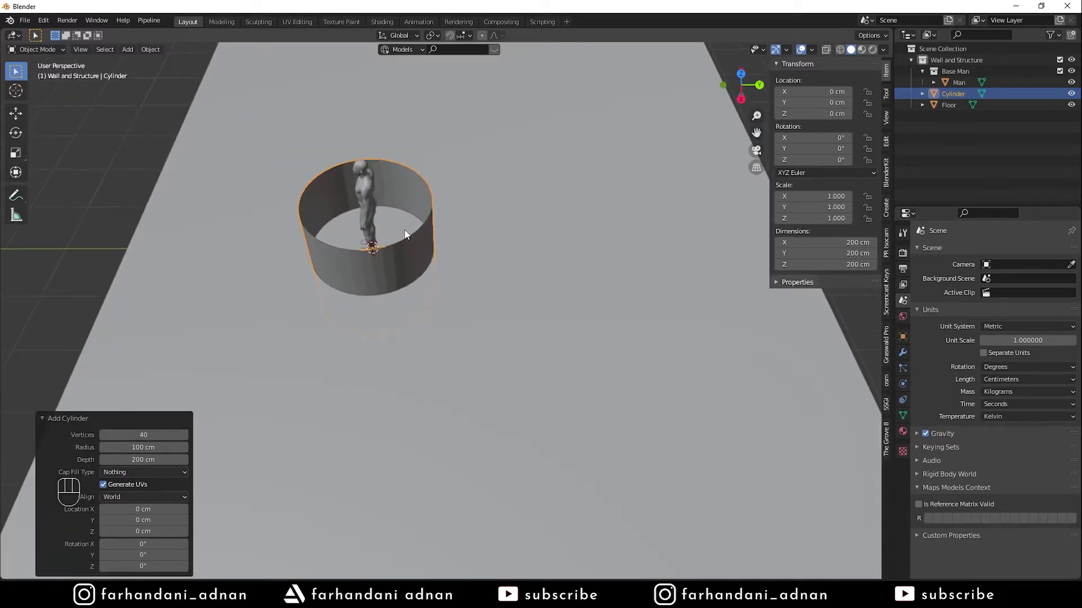
key(g)
key(z)
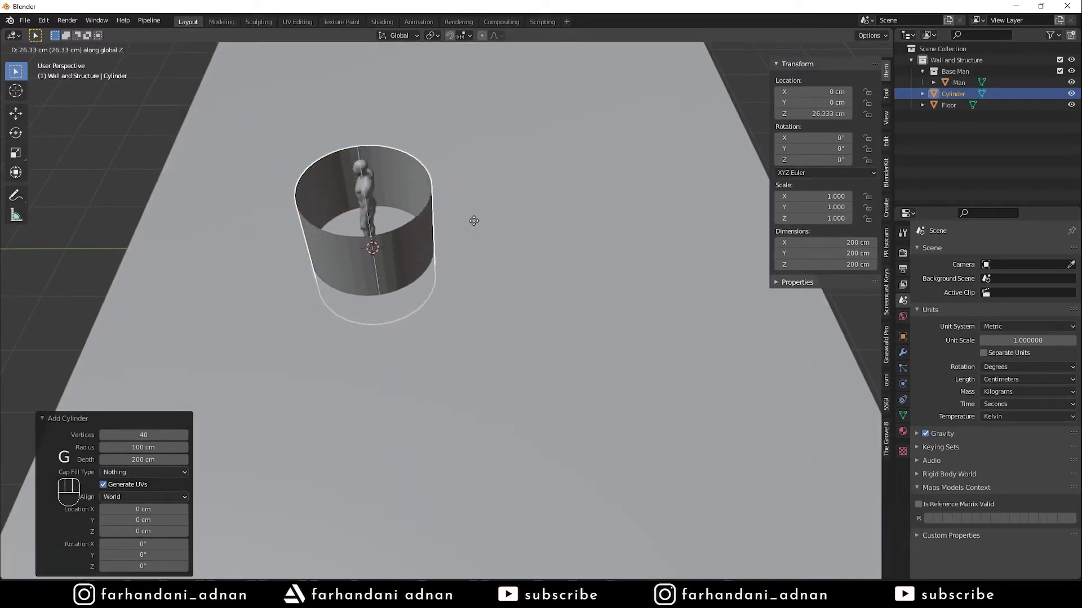
click(478, 164)
scroll(556, 178, down, 2)
scroll(556, 179, down, 2)
key(r)
key(x)
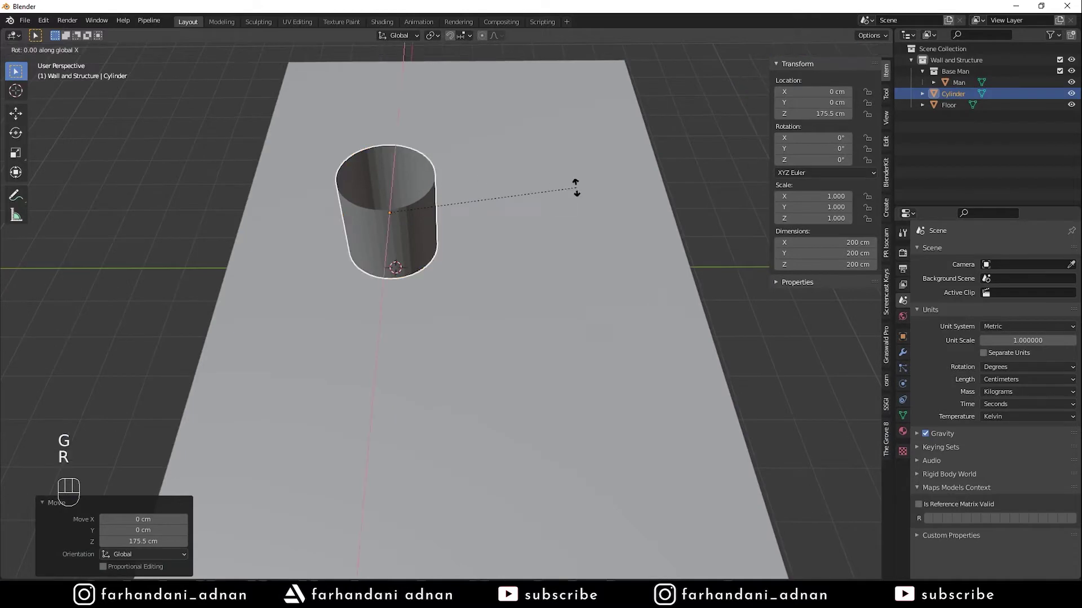
key(Escape)
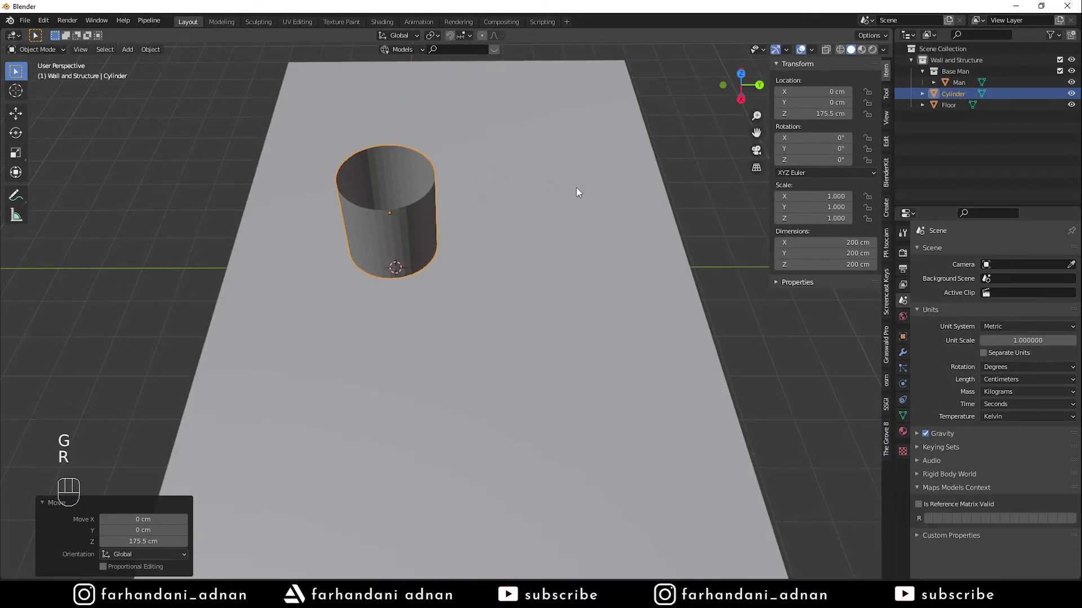
Set the cylinder's X, Y and Z dimensions to 800 cm each
drag(845, 243, 846, 253)
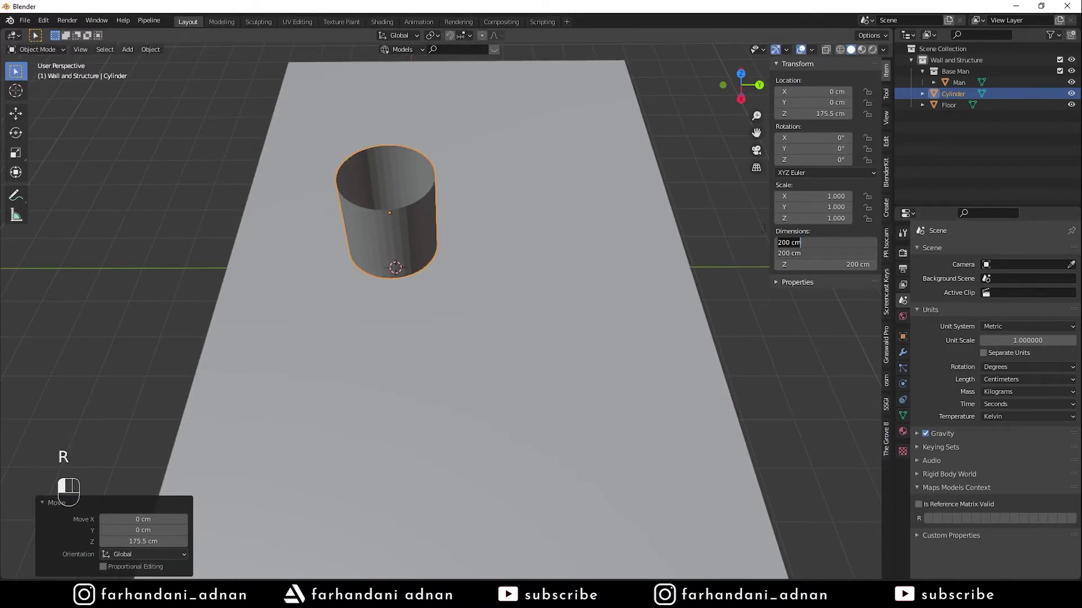
text(8000)
click(660, 216)
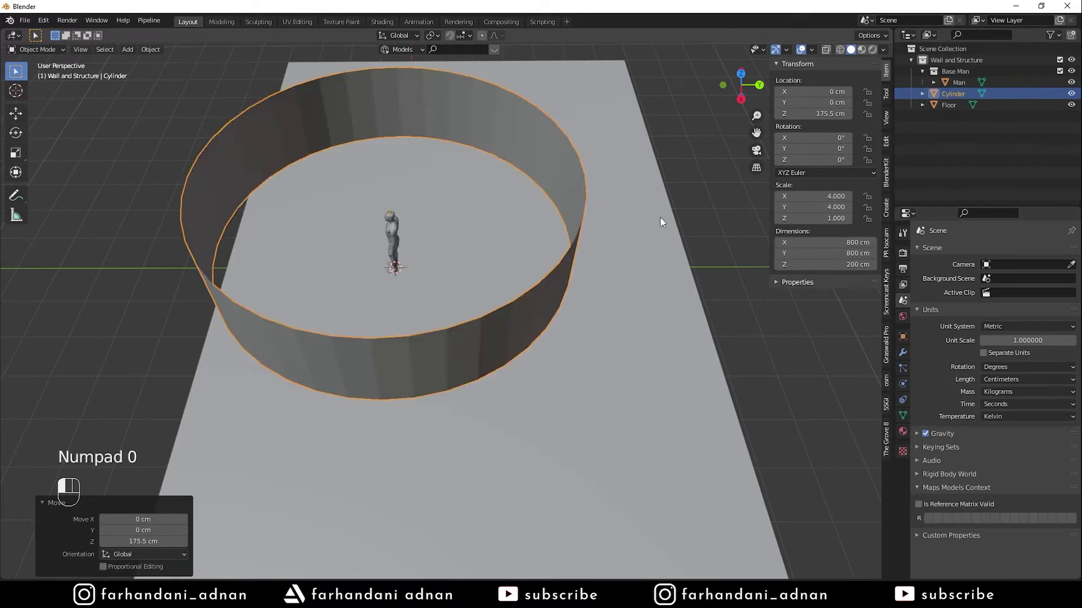
middle_drag(660, 216, 475, 209)
scroll(474, 209, up, 2)
scroll(472, 211, up, 1)
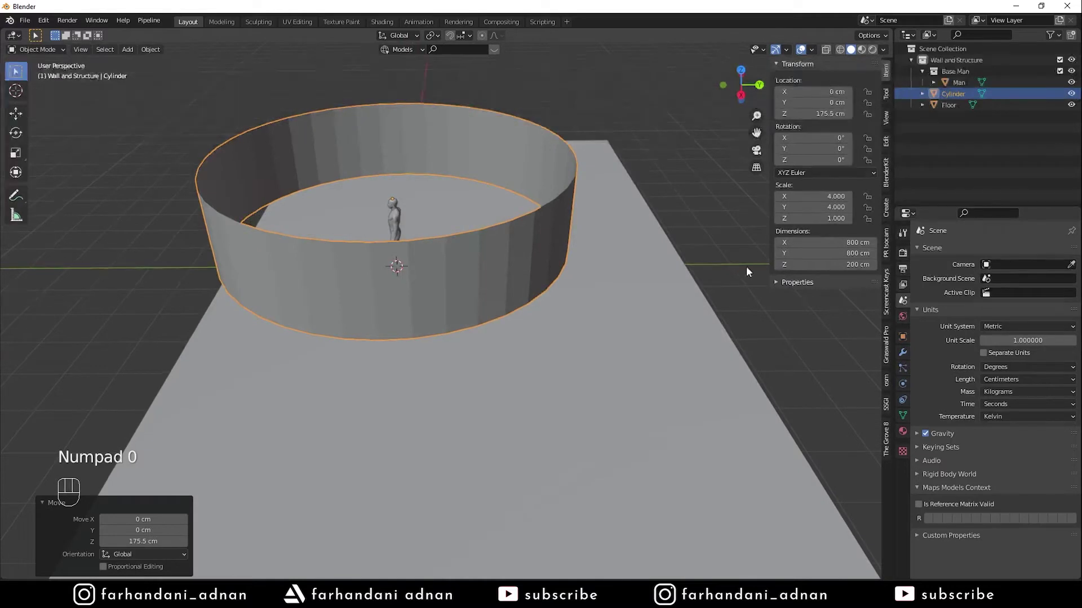
click(815, 265)
text(800)
key(Return)
Rotate the cylinder 90° about the Y axis so it lies along the floor's length
scroll(445, 268, down, 3)
key(r)
key(y)
text(90)
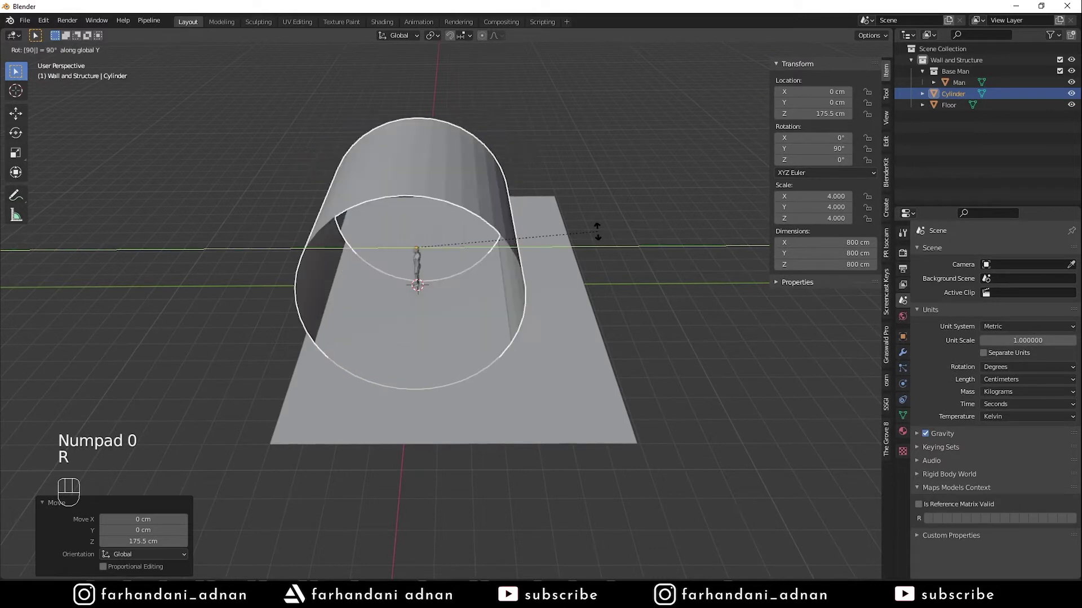
click(597, 231)
middle_drag(598, 231, 514, 205)
scroll(510, 214, up, 4)
shift+middle_drag(587, 237, 594, 219)
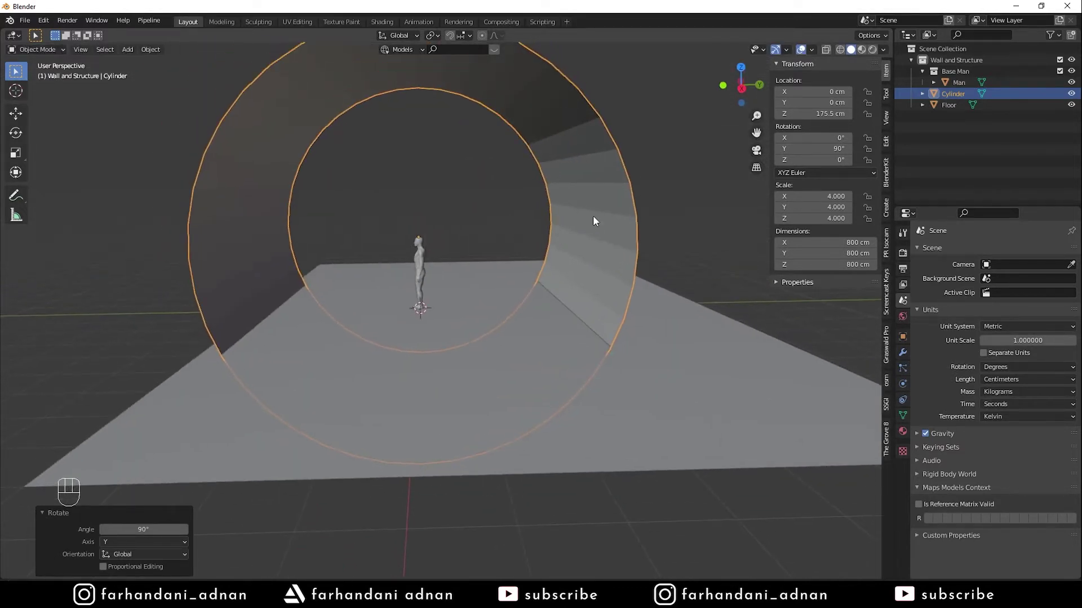
key(g)
key(z)
click(602, 245)
Isolate the cylinder and delete all vertices of its lower half in front wireframe view, leaving a half-round arch
middle_drag(601, 248, 539, 255)
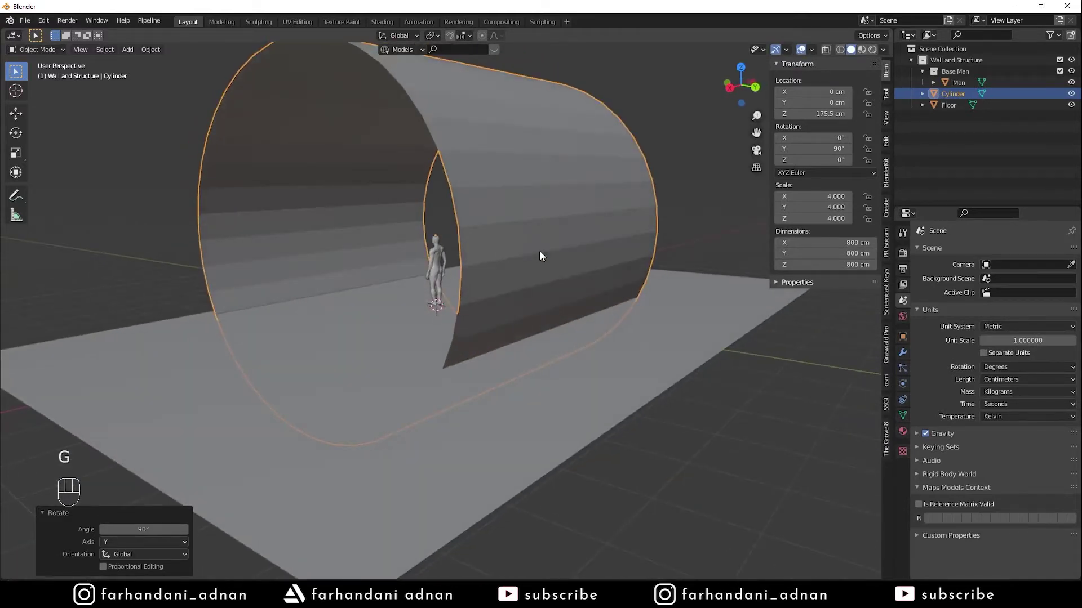
key(KP_Divide)
key(KP_3)
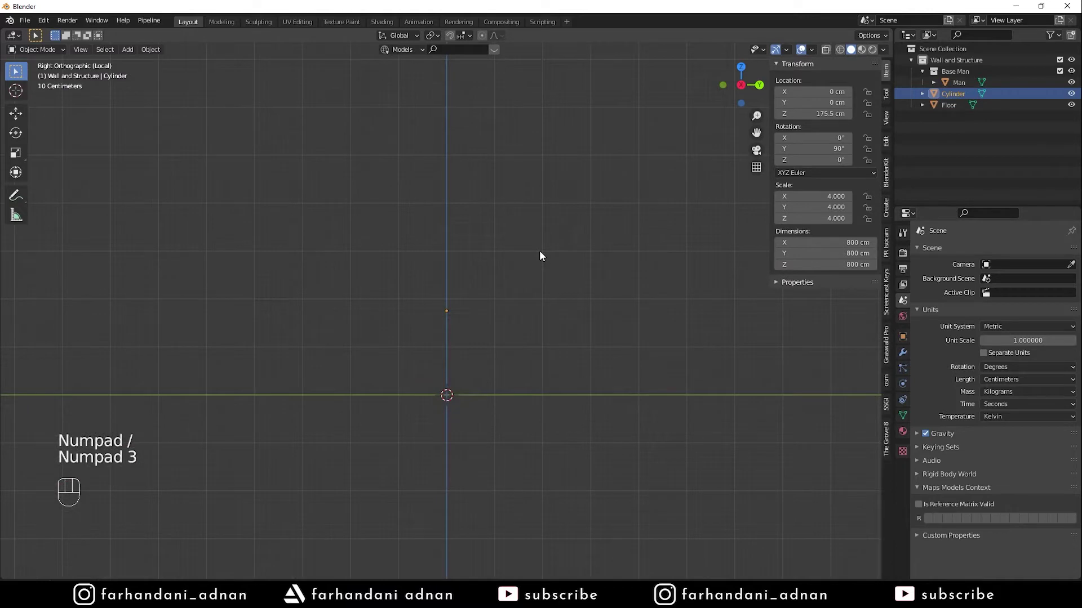
key(KP_1)
key(Tab)
key(z)
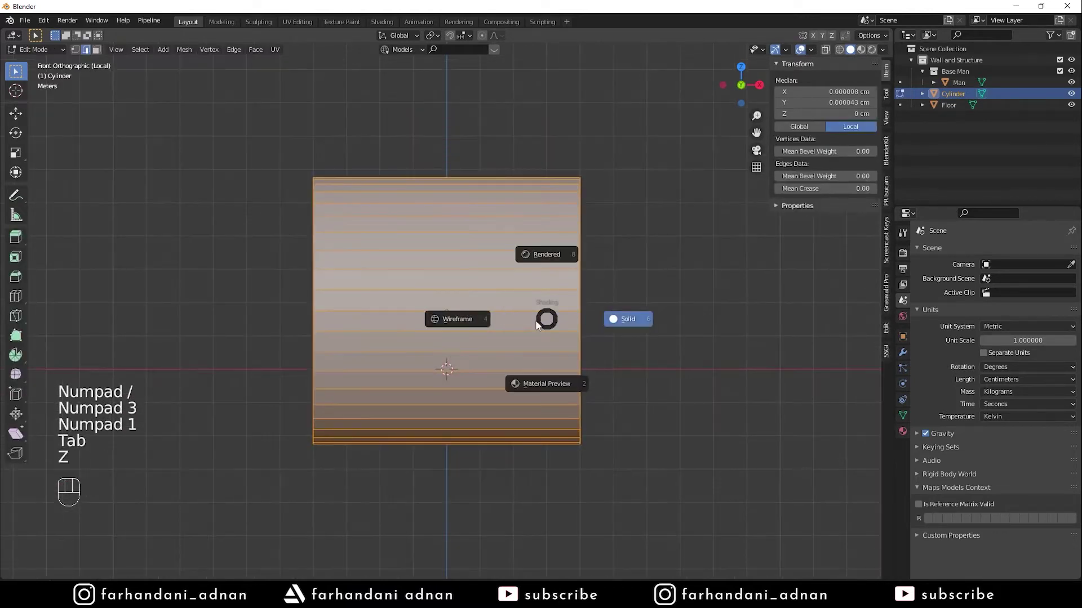
scroll(357, 340, down, 2)
key(1)
drag(266, 340, 727, 488)
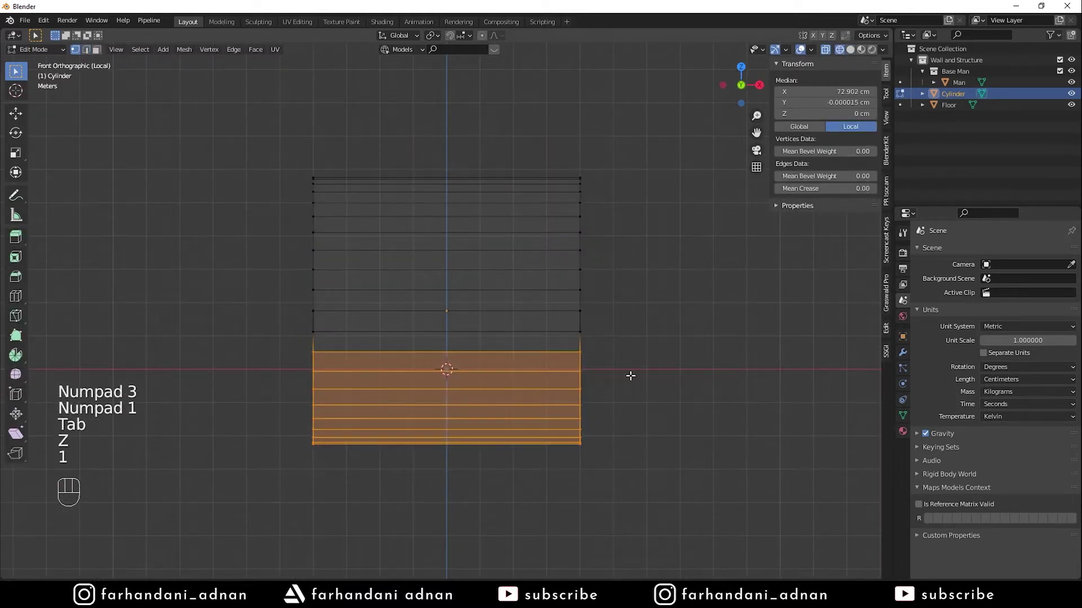
drag(258, 331, 563, 447)
key(x)
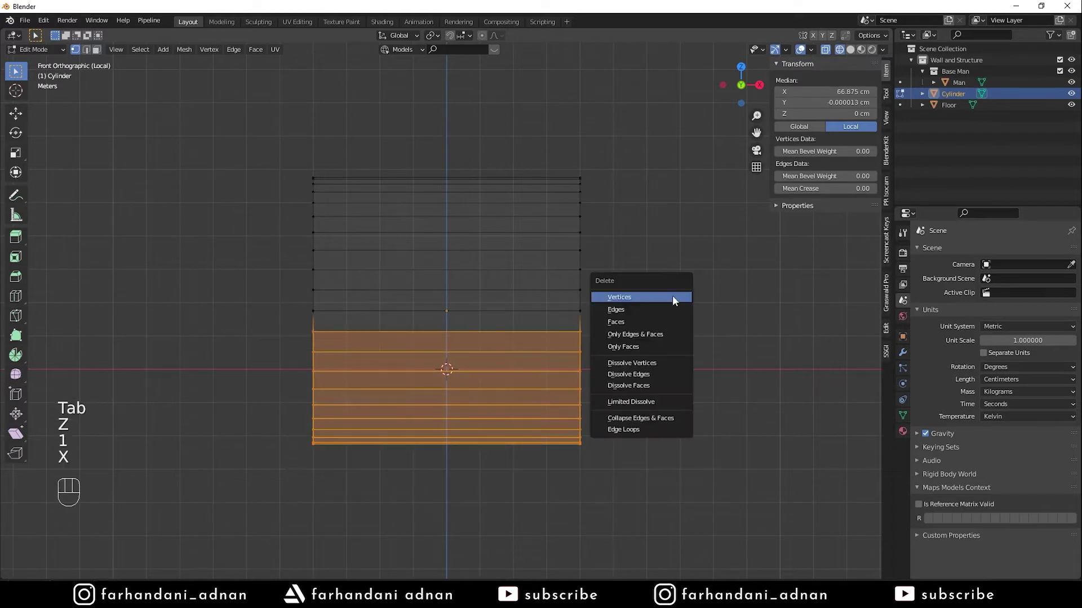
click(672, 296)
key(Tab)
Restore solid shading and leave local view to display the arch together with the floor and human figure
middle_drag(411, 305, 528, 311)
key(z)
click(559, 319)
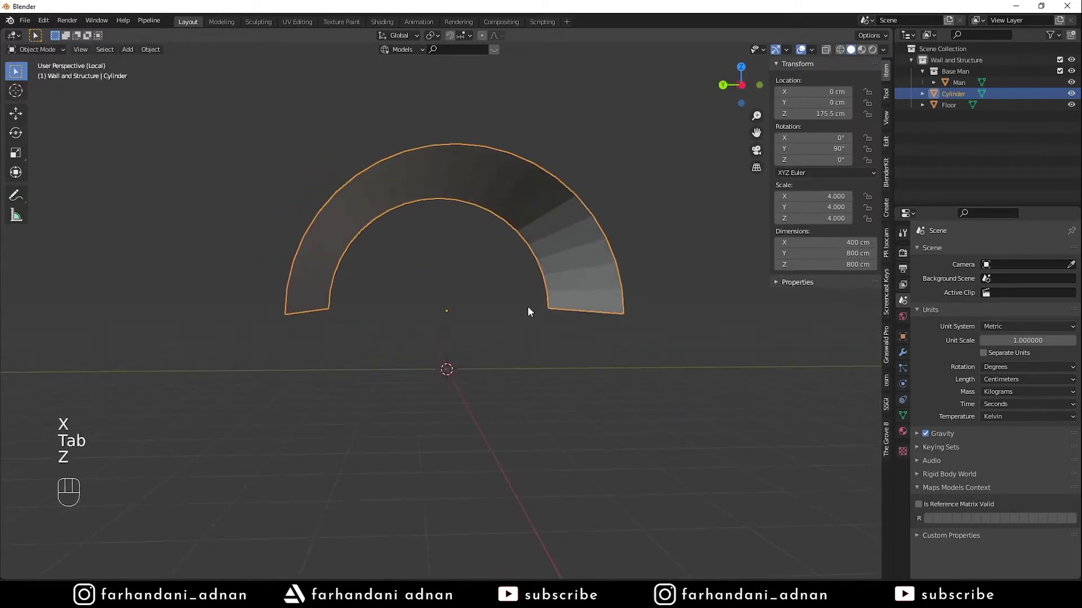
key(KP_Divide)
middle_drag(419, 287, 569, 340)
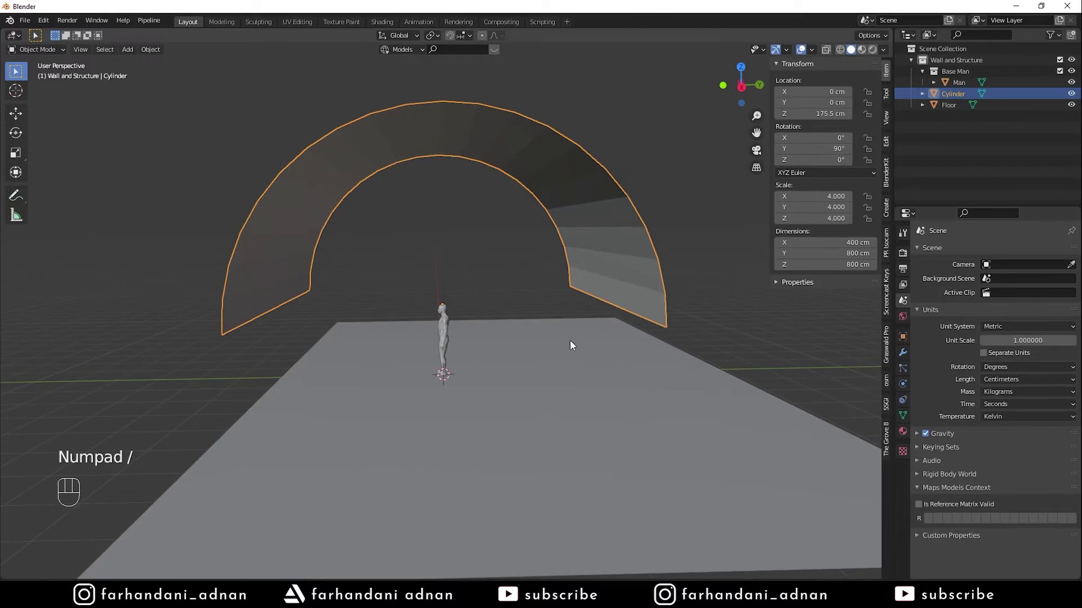
Stretch the arch mesh along X in top view to about 1788 cm, roughly matching the floor's length
key(KP_7)
scroll(569, 341, down, 3)
key(Tab)
key(a)
key(s)
key(x)
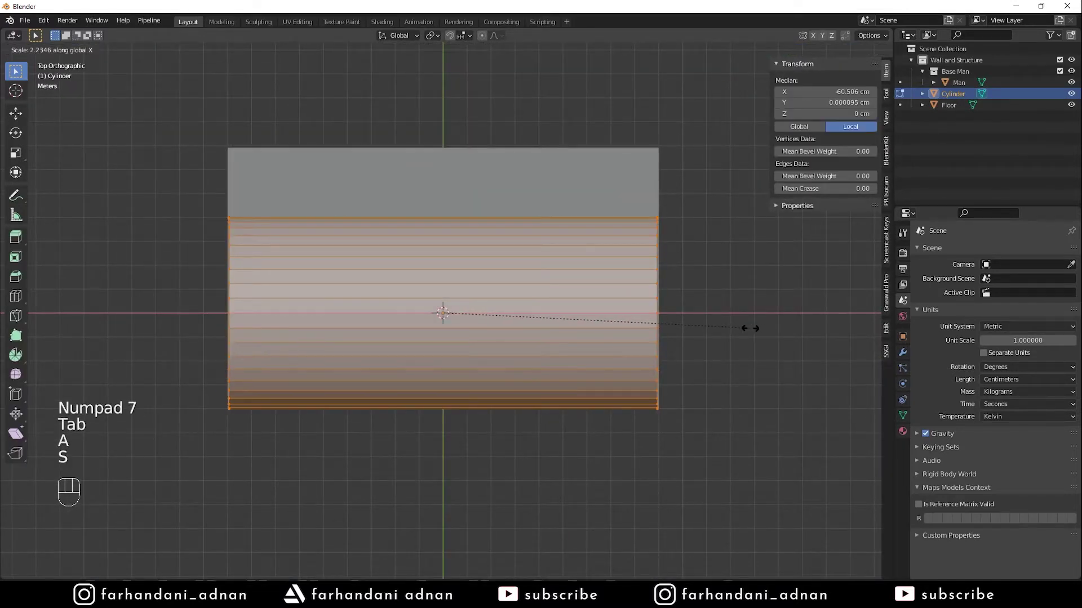
click(750, 328)
key(Tab)
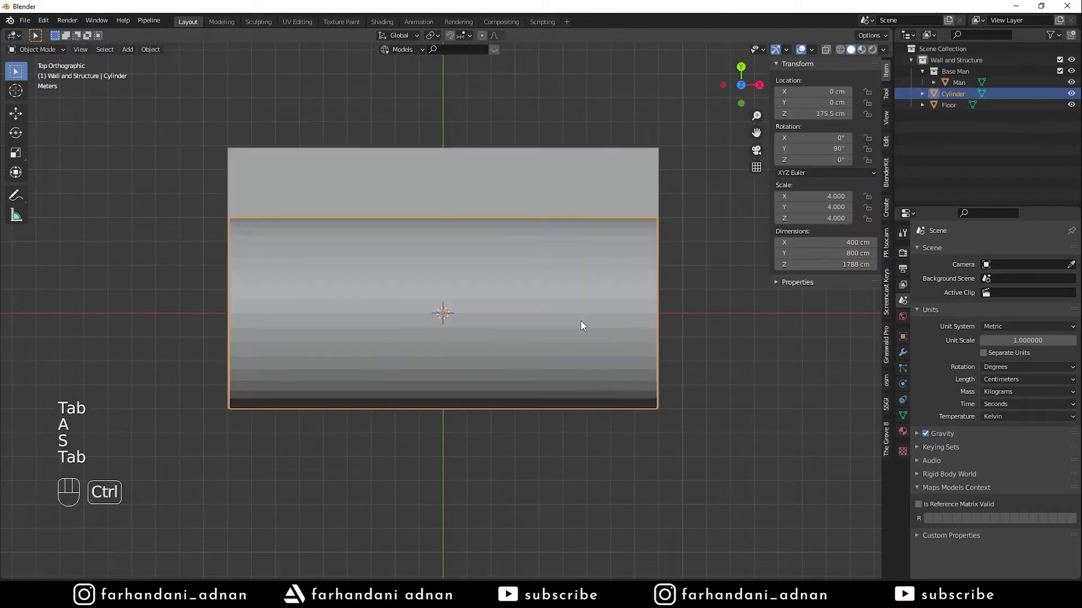
Apply the arch's rotation and scale transforms, then view the open end of the vault in perspective
key(ctrl+a)
click(559, 368)
middle_drag(354, 353, 231, 243)
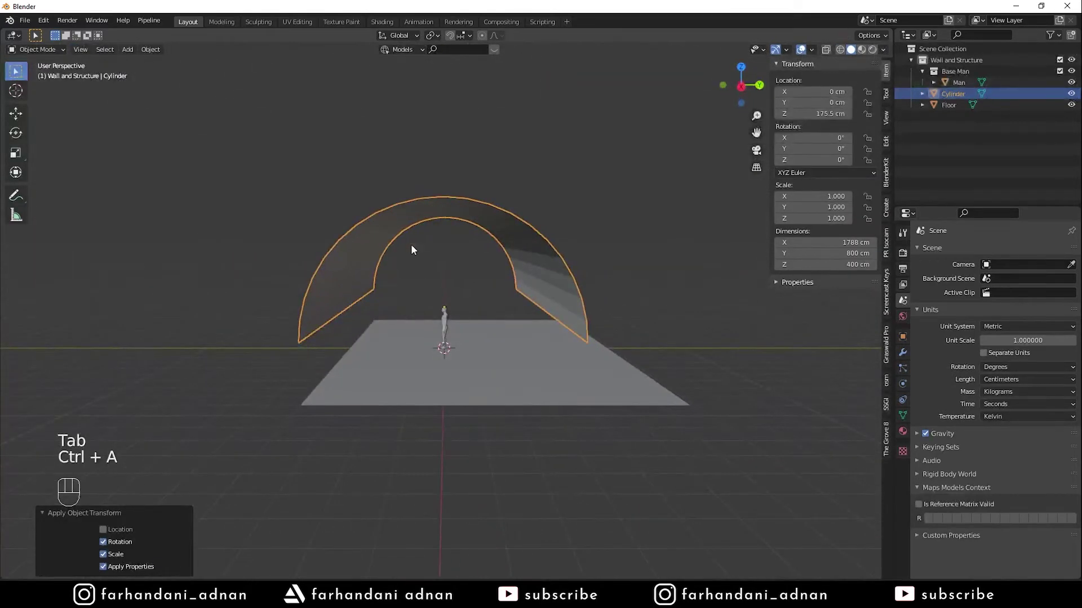
scroll(584, 274, up, 2)
middle_drag(583, 274, 513, 291)
middle_drag(467, 342, 449, 382)
Create a new collection named Camera in the scene
key(shift+a)
mouse_move(501, 305)
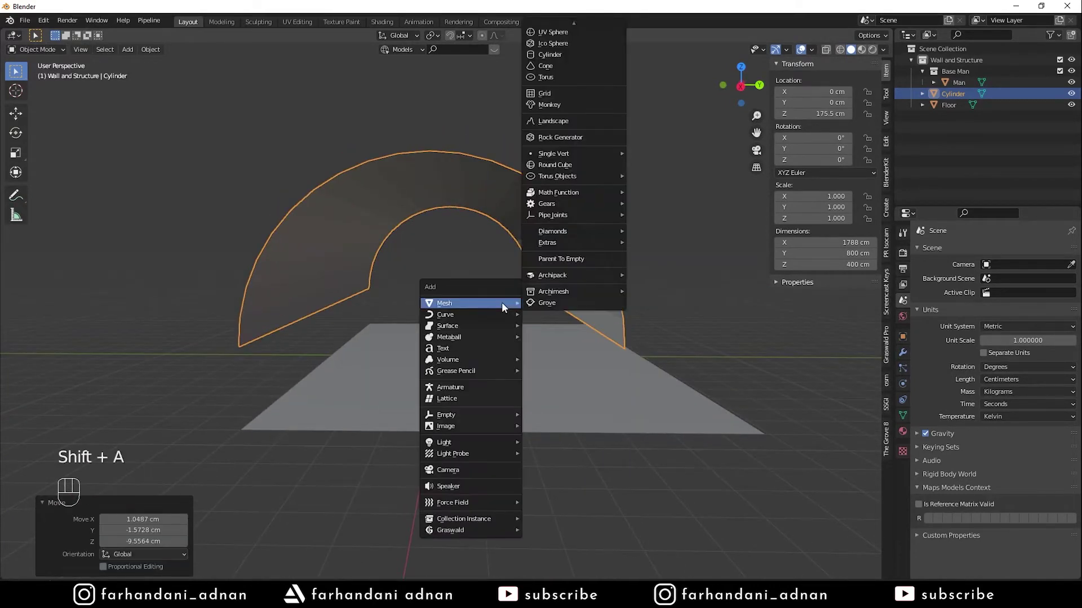
right_click(988, 147)
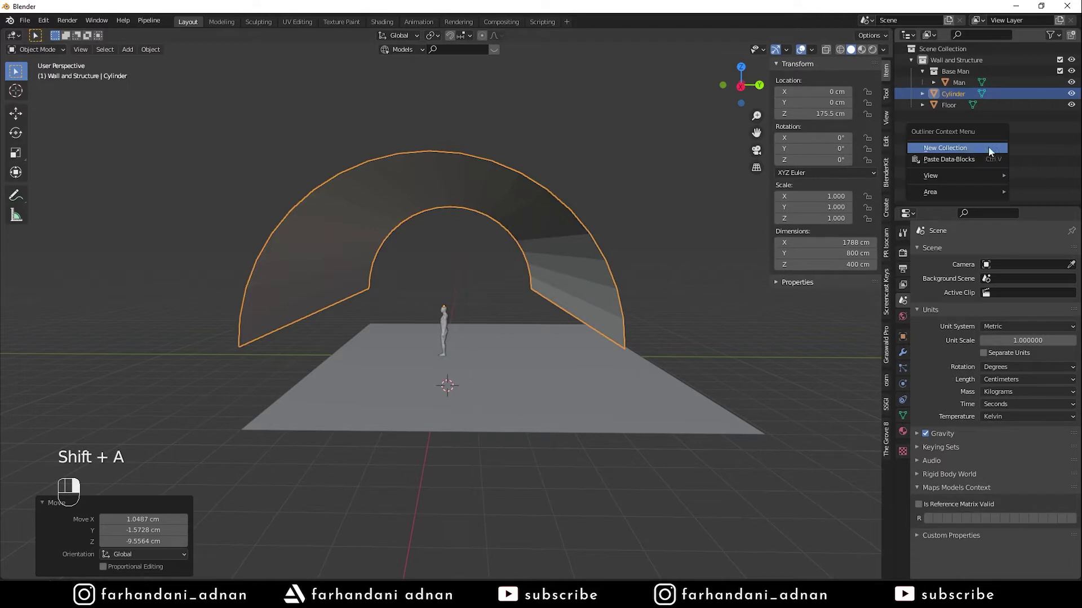
click(962, 150)
click(951, 116)
double_click(951, 116)
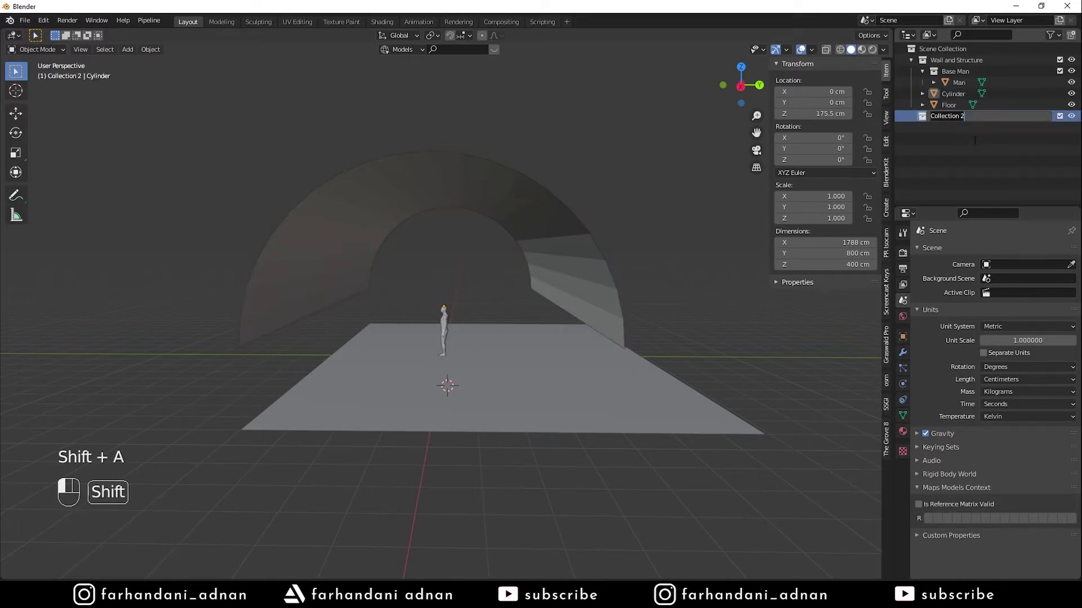
text(Camera)
key(Return)
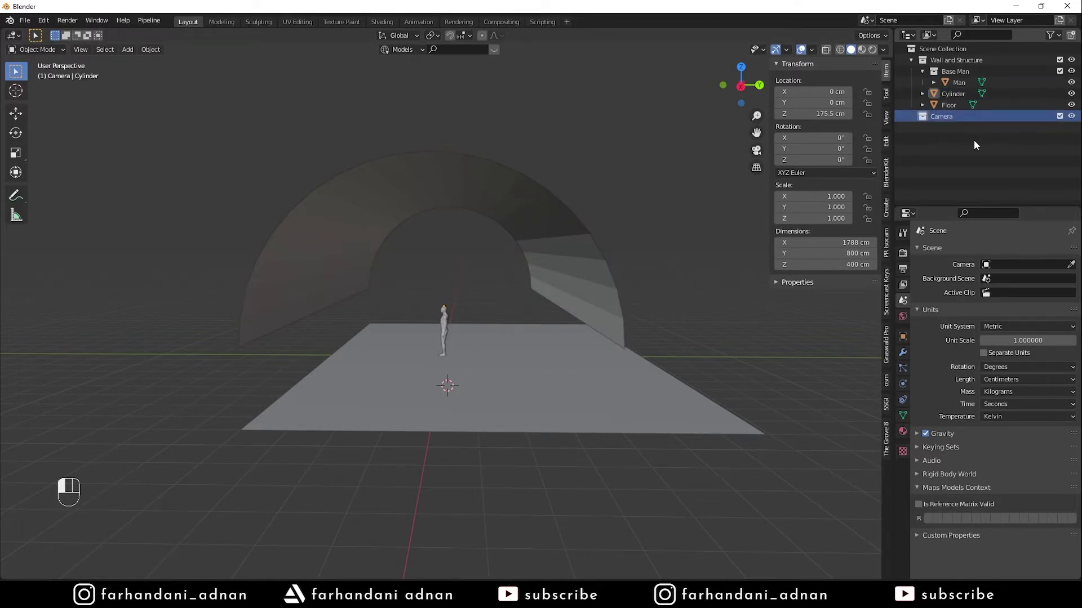
Add a camera to the Camera collection and look at the scene through it
key(shift+a)
mouse_move(511, 318)
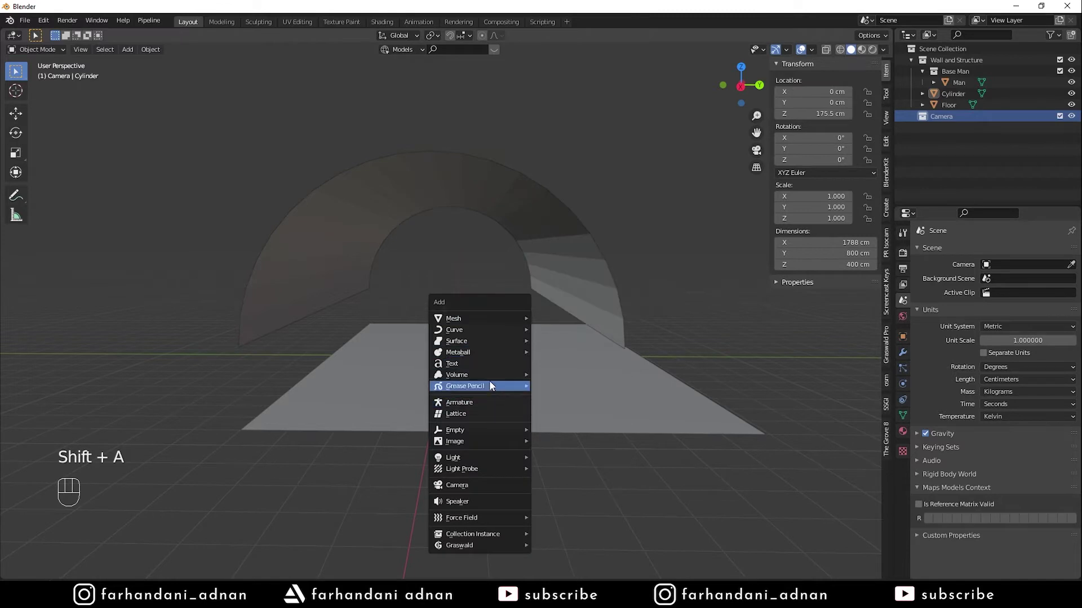
click(471, 486)
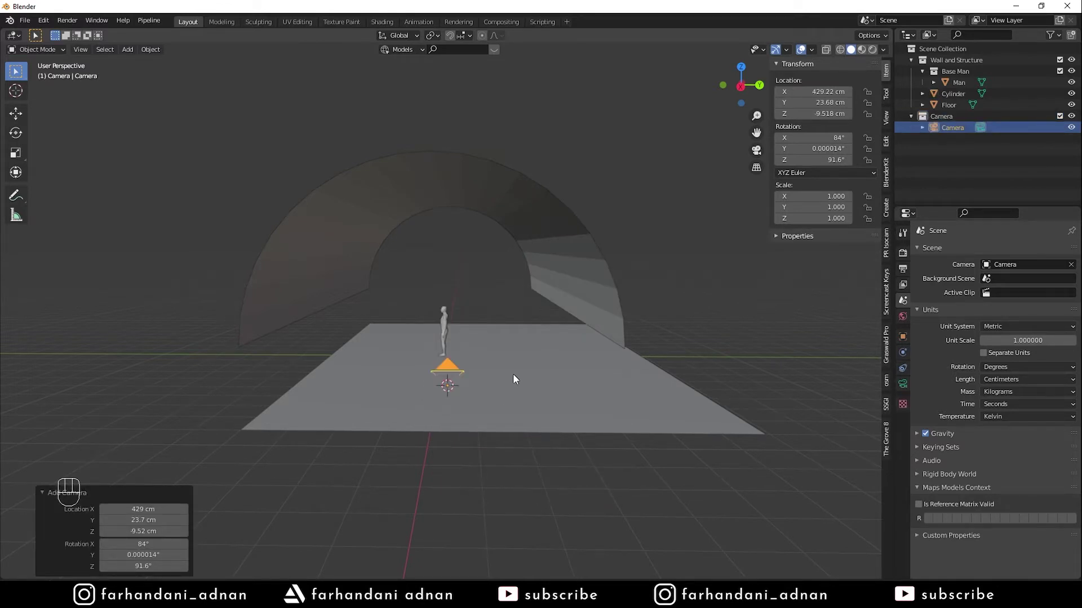
key(KP_0)
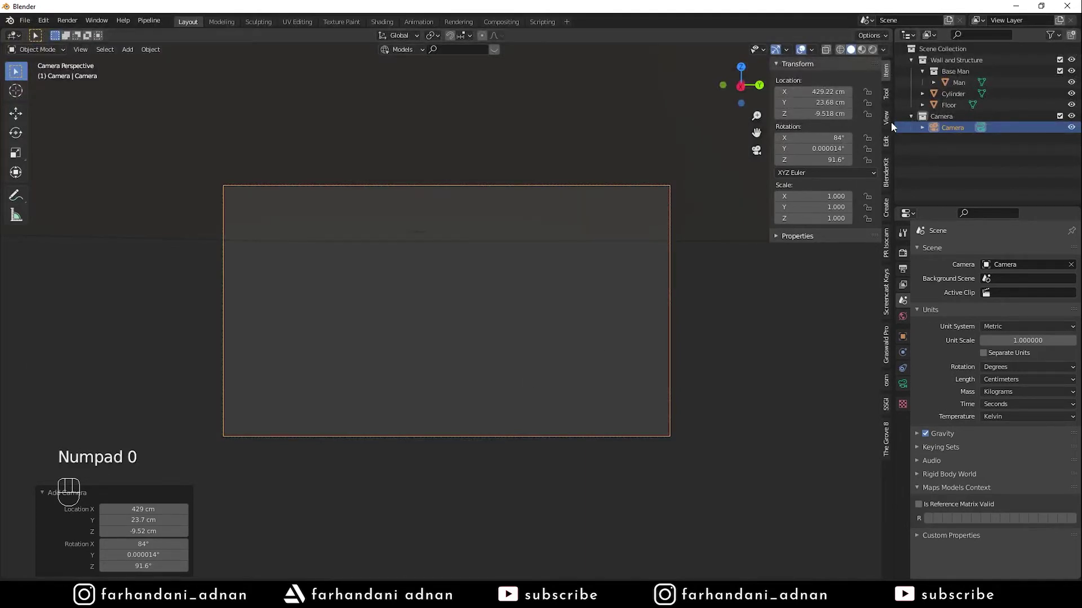
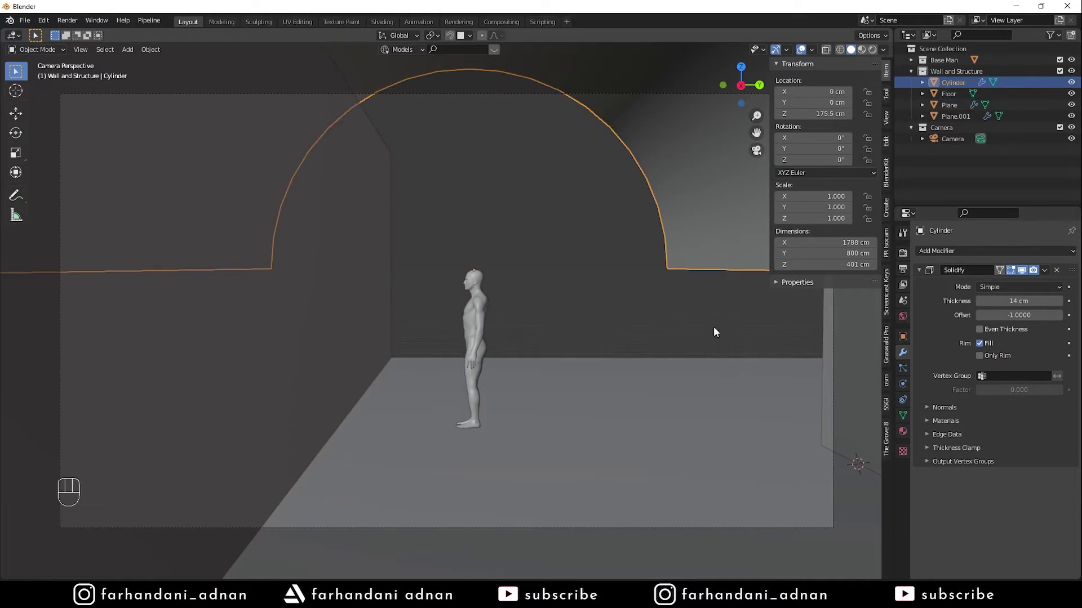
Set the camera's focal length to 35 mm
click(960, 141)
click(903, 384)
click(1033, 303)
text(35)
key(Return)
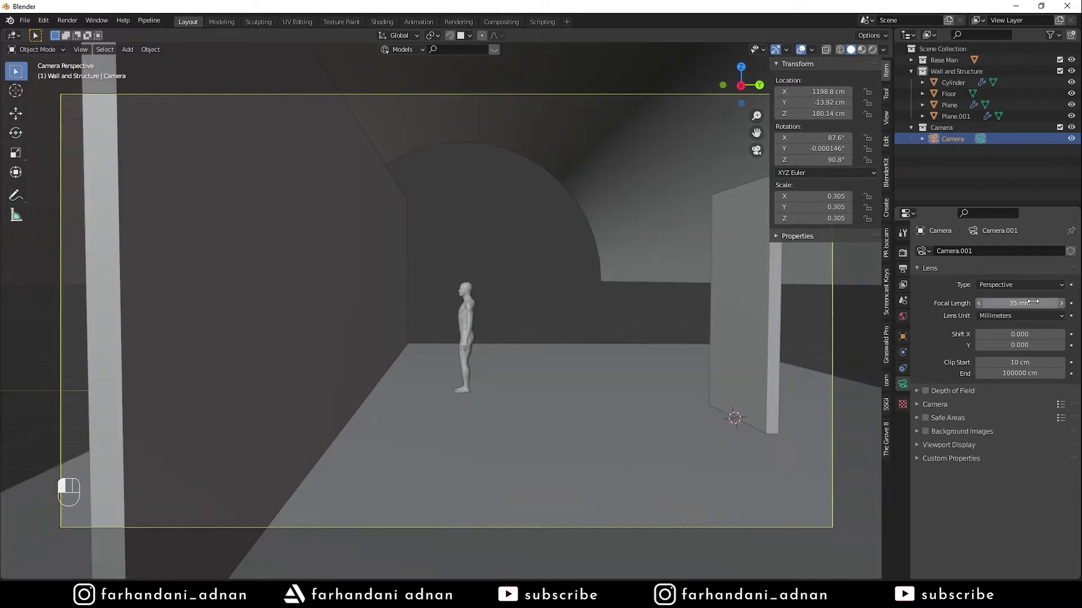
mouse_move(589, 315)
shift+middle_down()
mouse_move(579, 316)
mouse_move(599, 316)
shift+middle_up()
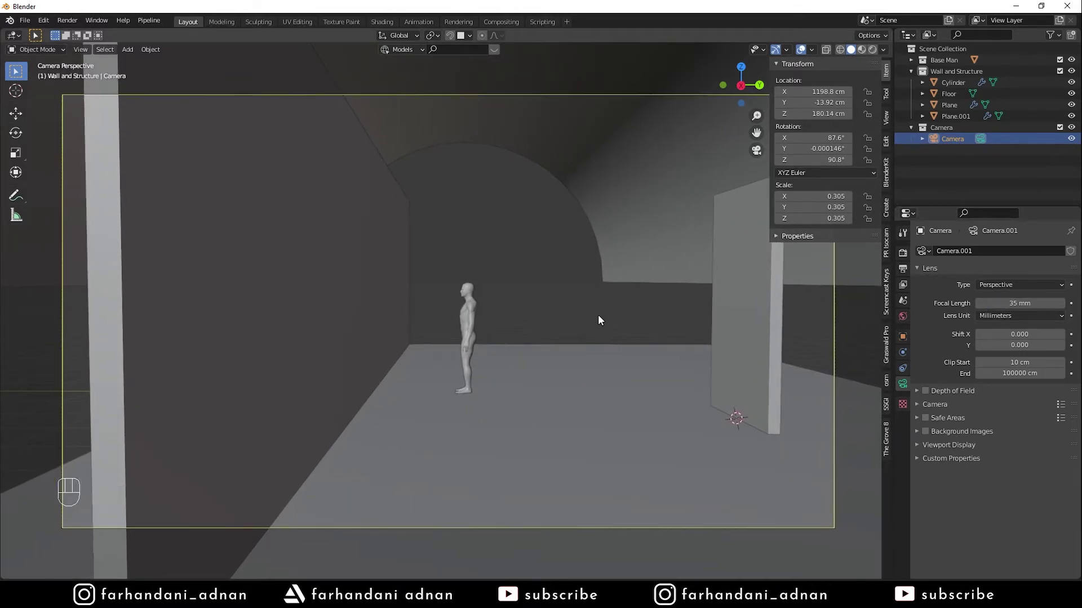
click(679, 266)
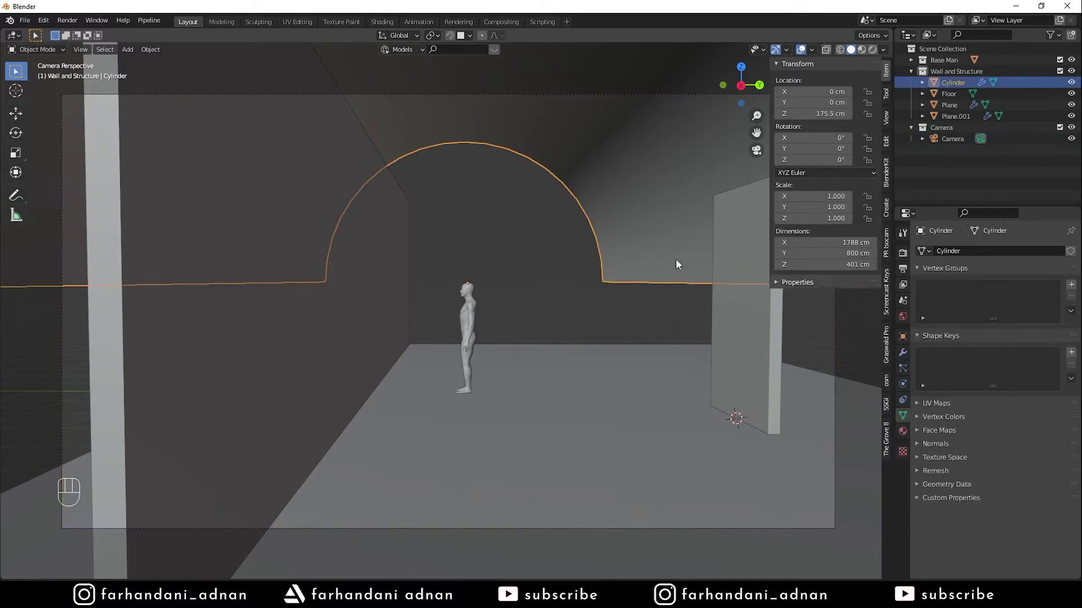
key(g)
right_click(681, 262)
key(n)
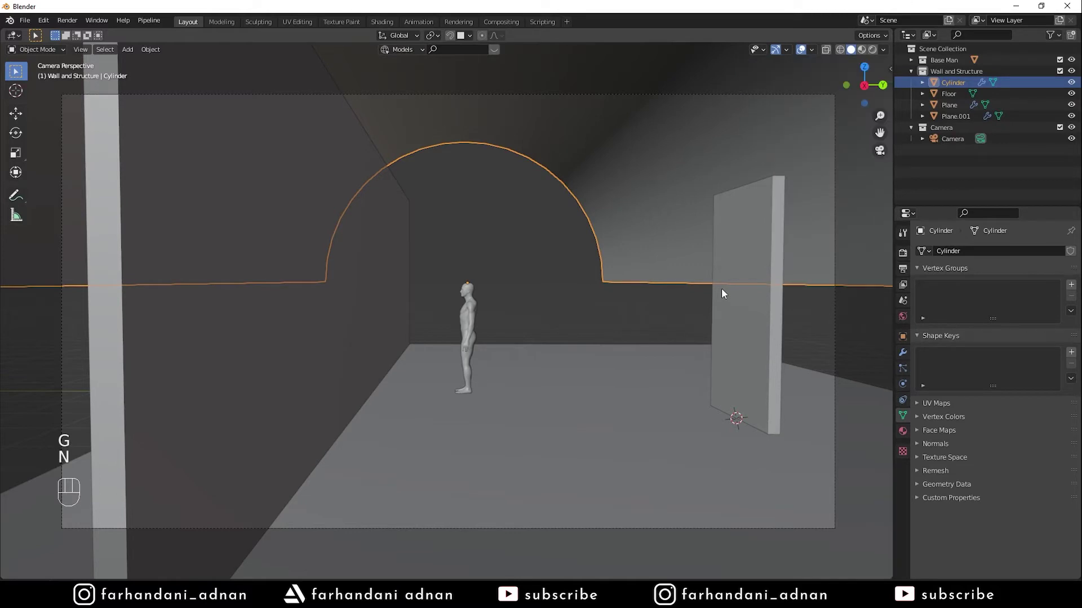
click(728, 304)
key(g)
right_click(699, 302)
Switch to wireframe shading and move the short side wall (Plane.001) about 39 cm along Y towards the arch's edge
middle_drag(698, 303, 560, 229)
scroll(559, 224, down, 5)
click(657, 415)
key(z)
click(688, 383)
middle_drag(688, 387, 675, 400)
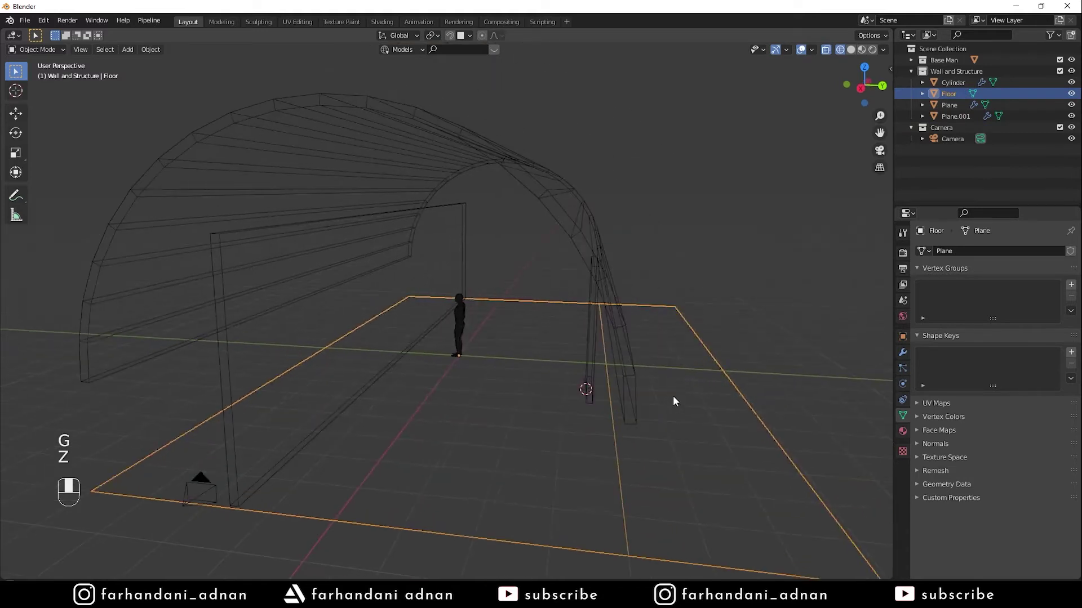
click(596, 381)
key(g)
key(y)
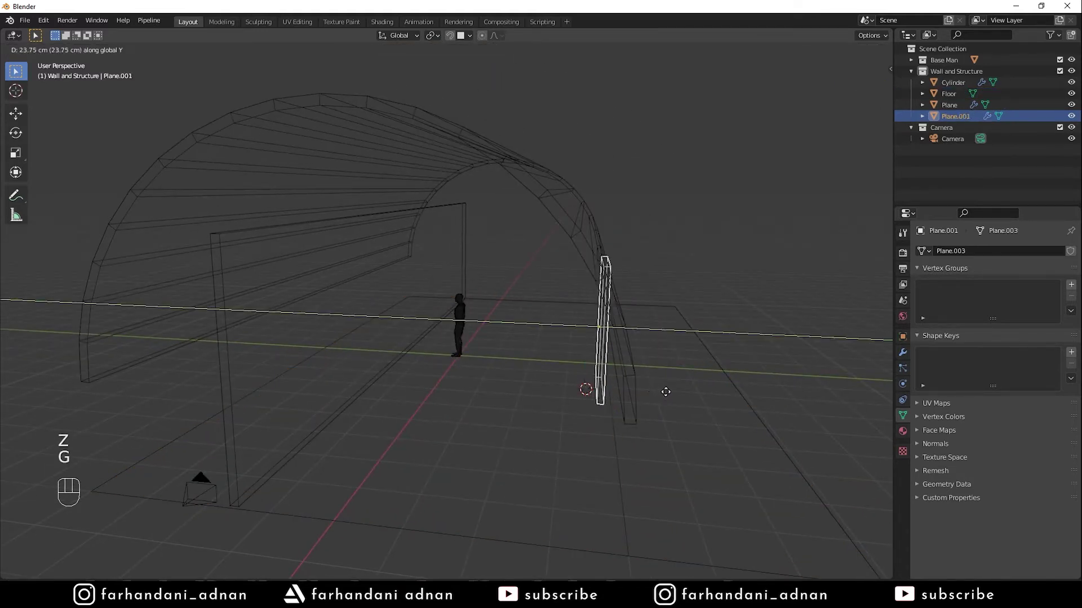
click(671, 391)
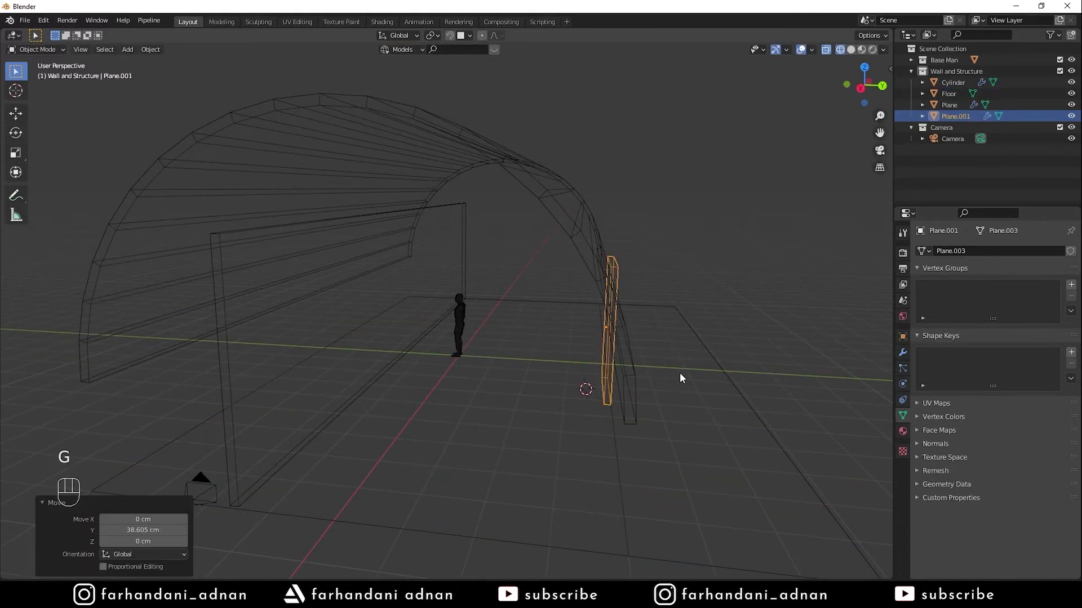
In top view, extend the short wall's positive-X end about 565 cm along X to the end of the arch
key(KP_7)
key(Tab)
click(556, 147)
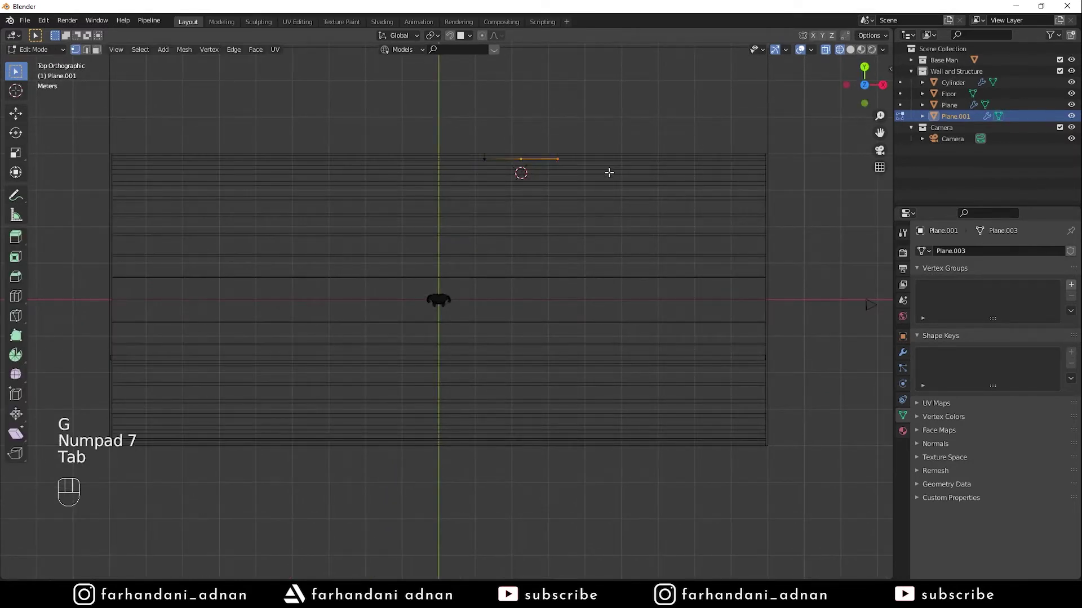
key(g)
key(y)
key(x)
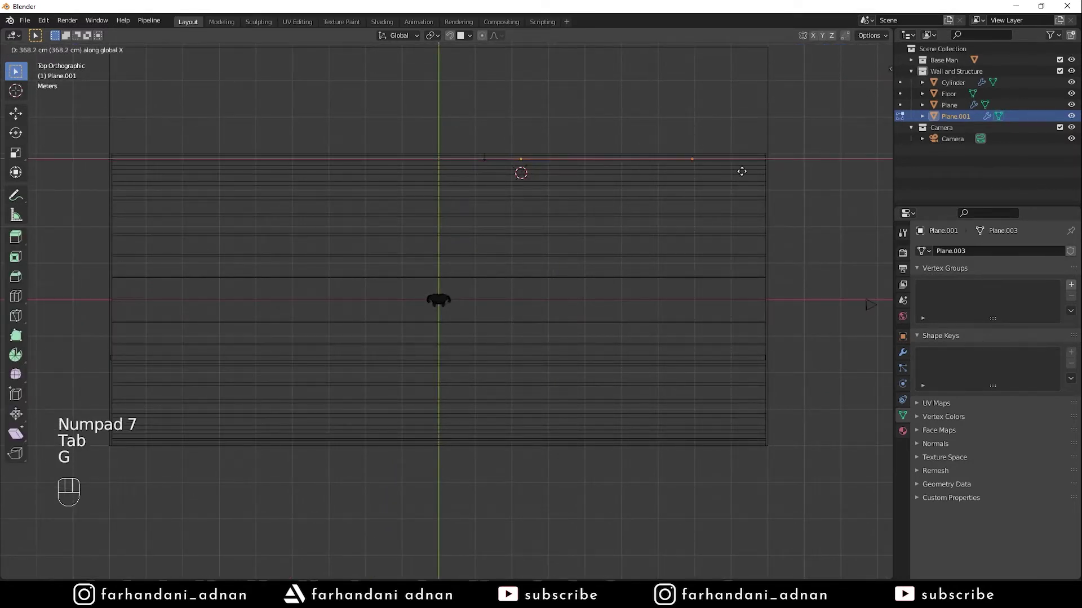
click(815, 165)
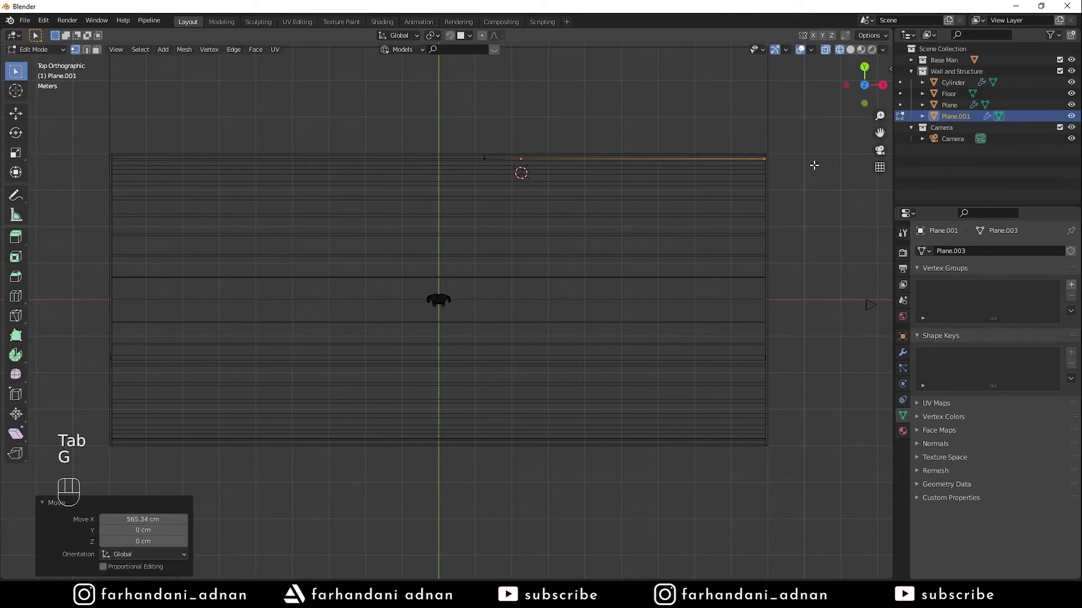
Extend the wall's opposite end along X to the arch's other end, and open the floor mesh for editing
drag(469, 147, 525, 184)
key(g)
key(x)
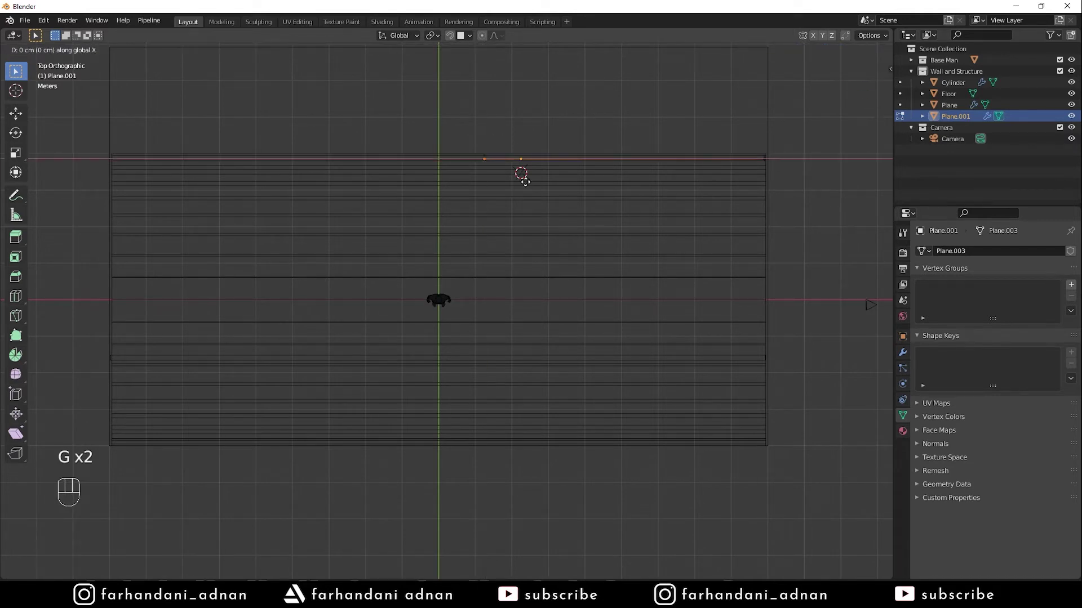
click(154, 186)
shift+middle_drag(652, 295, 676, 280)
scroll(496, 314, down, 2)
shift+middle_drag(497, 315, 552, 320)
drag(341, 95, 361, 141)
key(Tab)
click(438, 138)
key(Tab)
Try to lengthen the floor by moving its negative-X edge outward about 200 cm, and undo the move
drag(351, 97, 414, 448)
key(g)
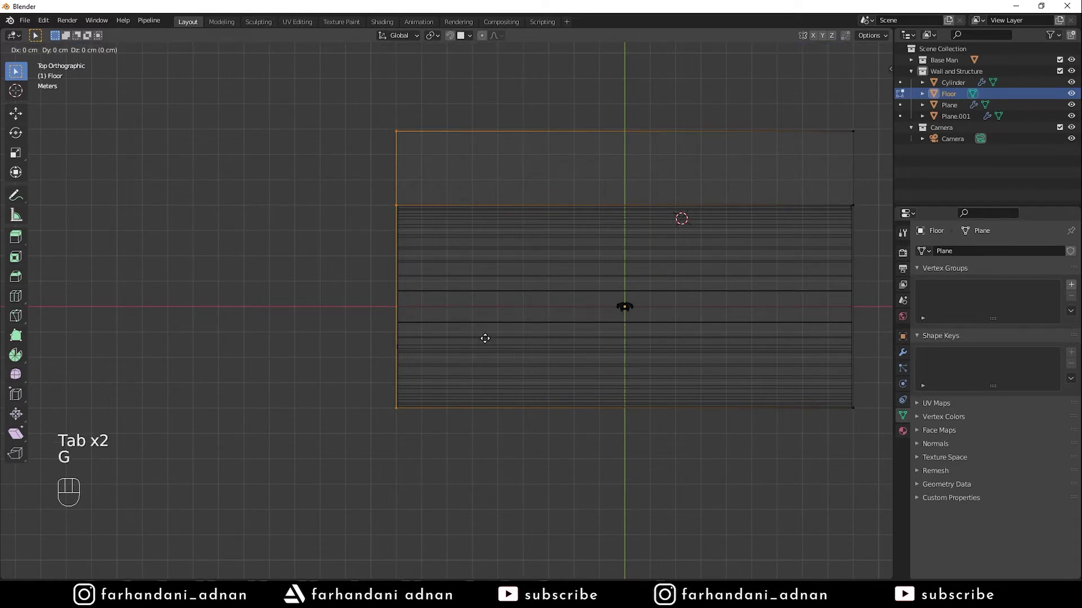
key(x)
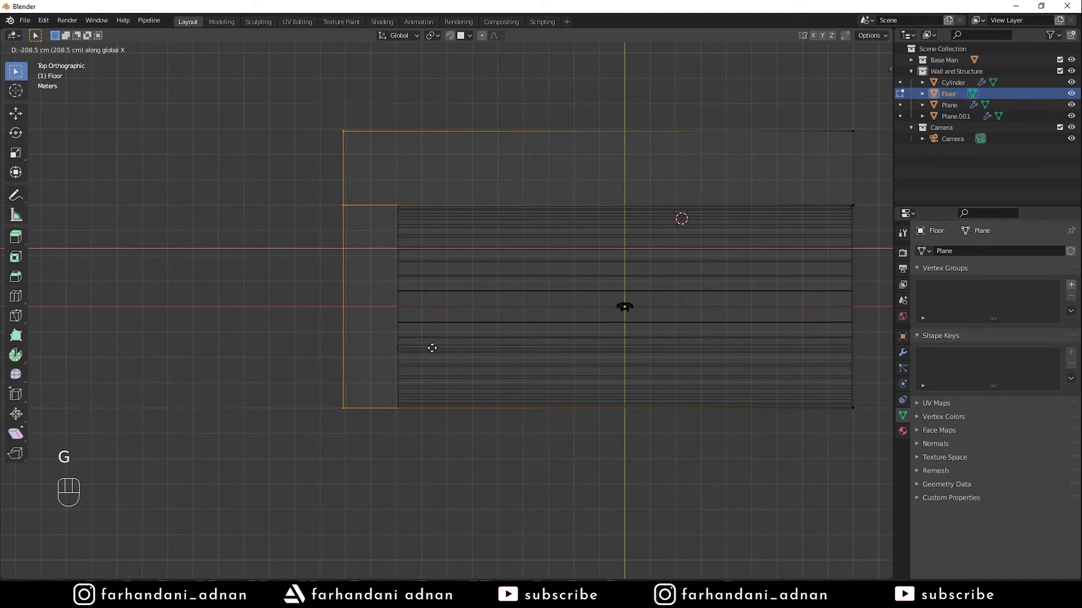
click(434, 350)
shift+middle_drag(667, 304, 496, 313)
drag(638, 117, 733, 428)
key(ctrl+z)
key(ctrl+z)
Add a centred loop cut across the floor's length and delete the vertices of its positive-X half
key(ctrl+r)
click(454, 146)
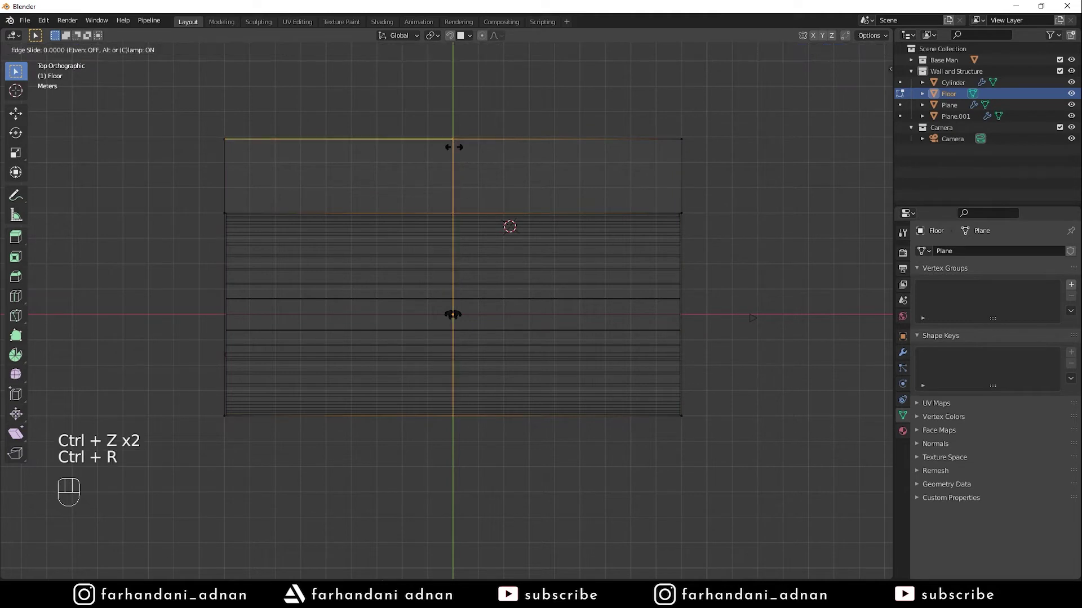
right_click(453, 146)
drag(616, 104, 740, 457)
key(x)
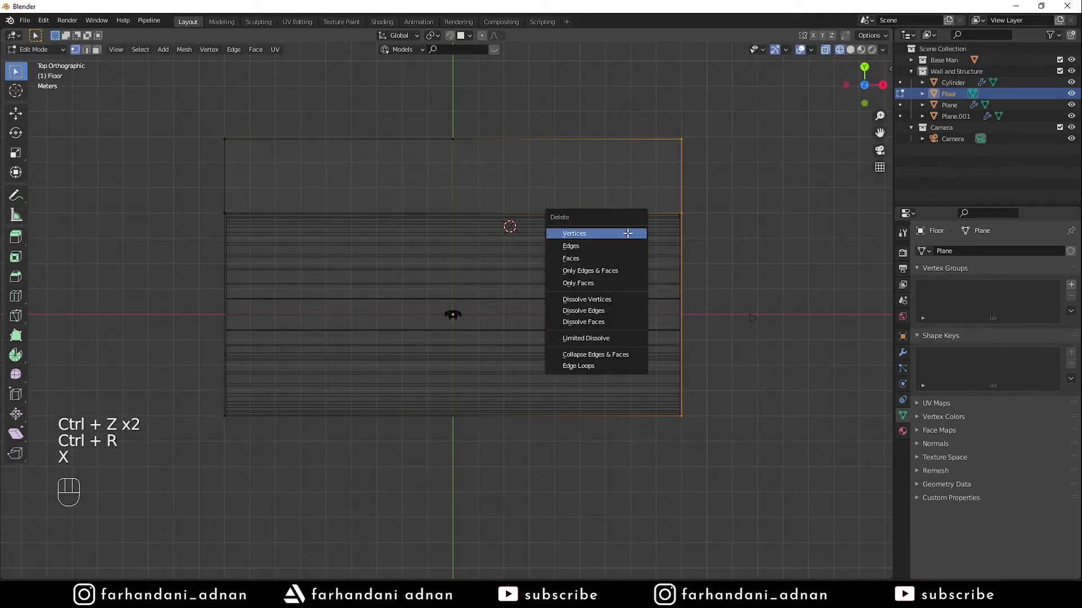
click(627, 234)
key(Tab)
Add a Mirror modifier on the X axis to the floor and enable Clipping
click(903, 351)
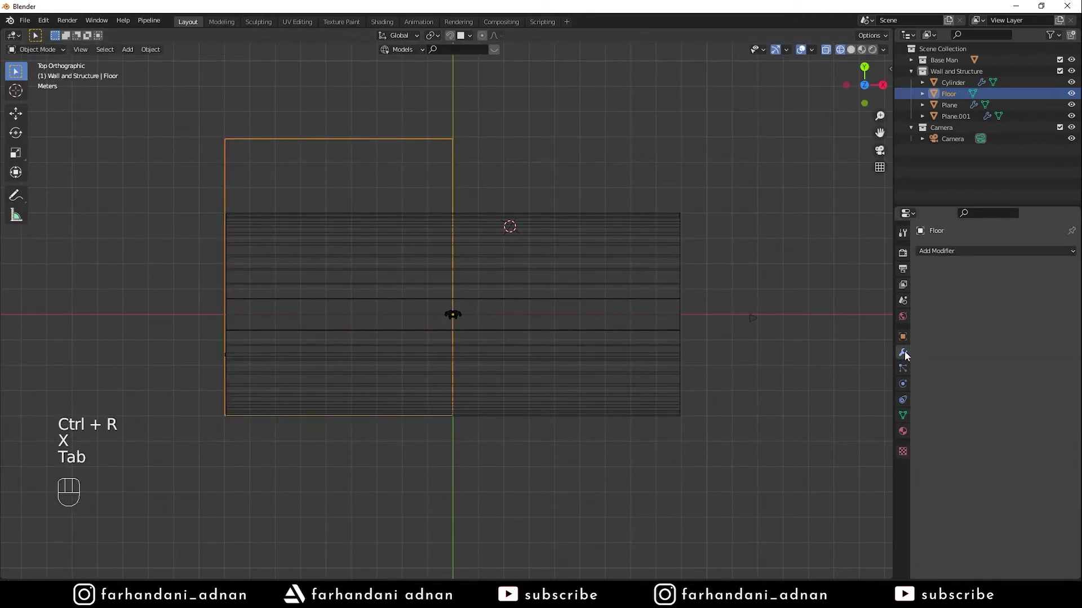
click(952, 250)
click(863, 365)
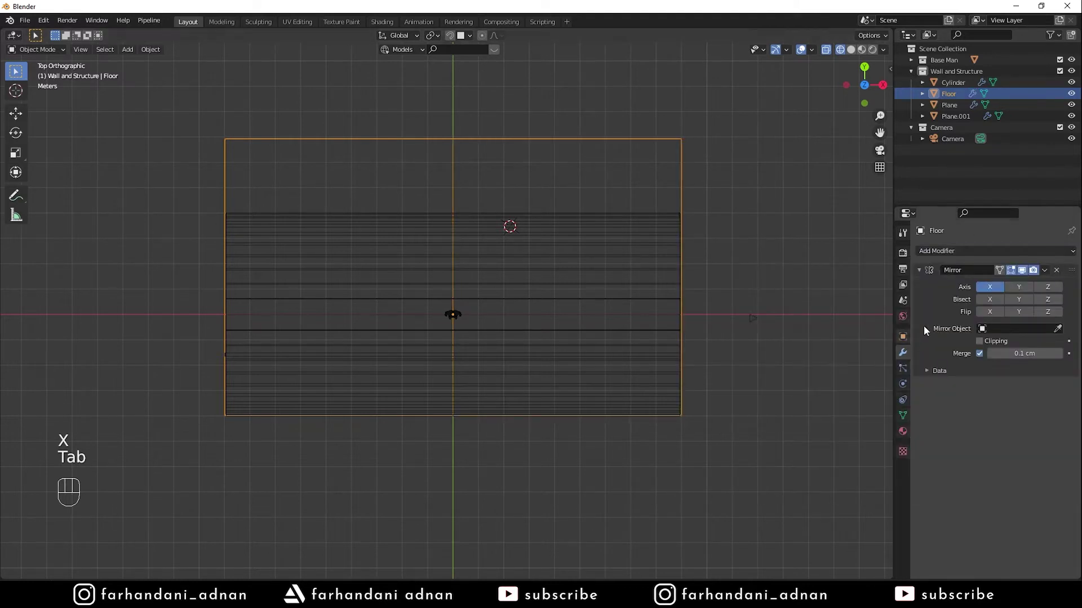
click(980, 341)
shift+middle_drag(510, 258, 617, 279)
Move the floor's outer edge outward along X by about 135 cm in total, extending both mirrored ends past the arch
key(Tab)
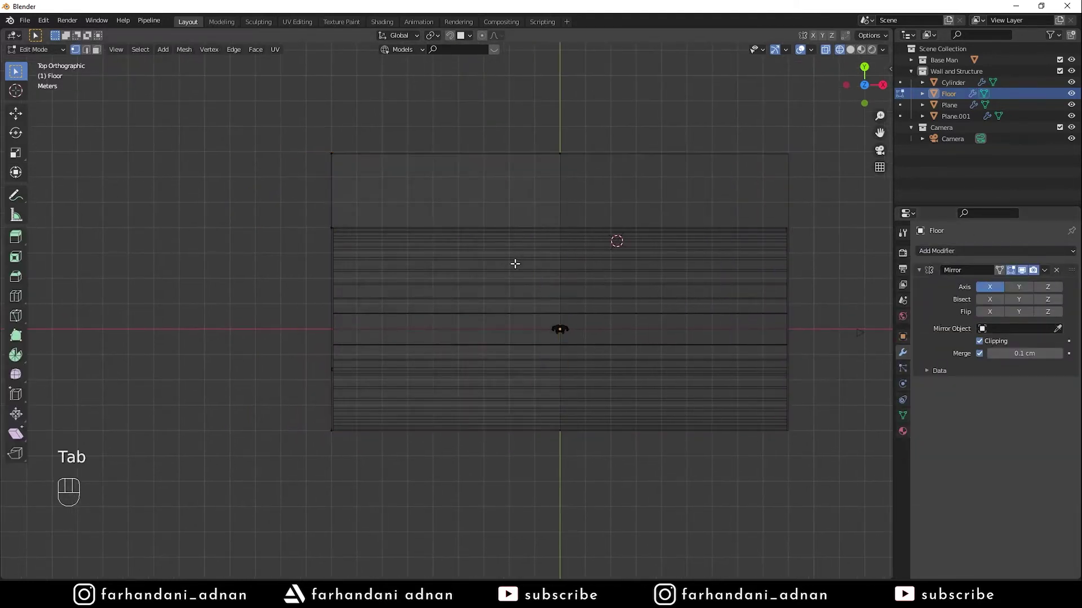
drag(290, 121, 395, 475)
shift+middle_drag(430, 381, 485, 375)
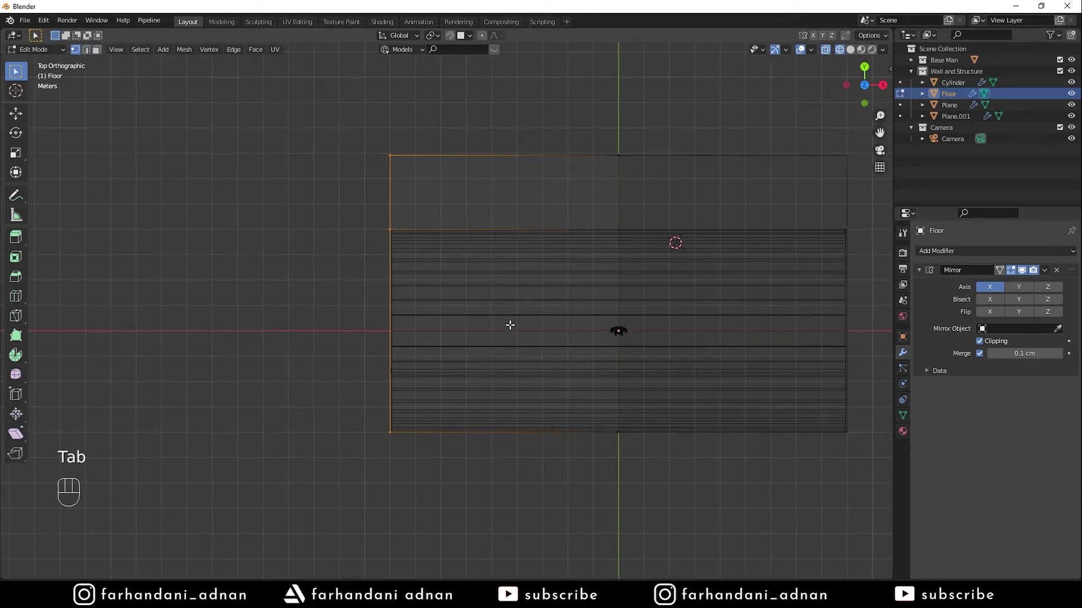
key(g)
key(x)
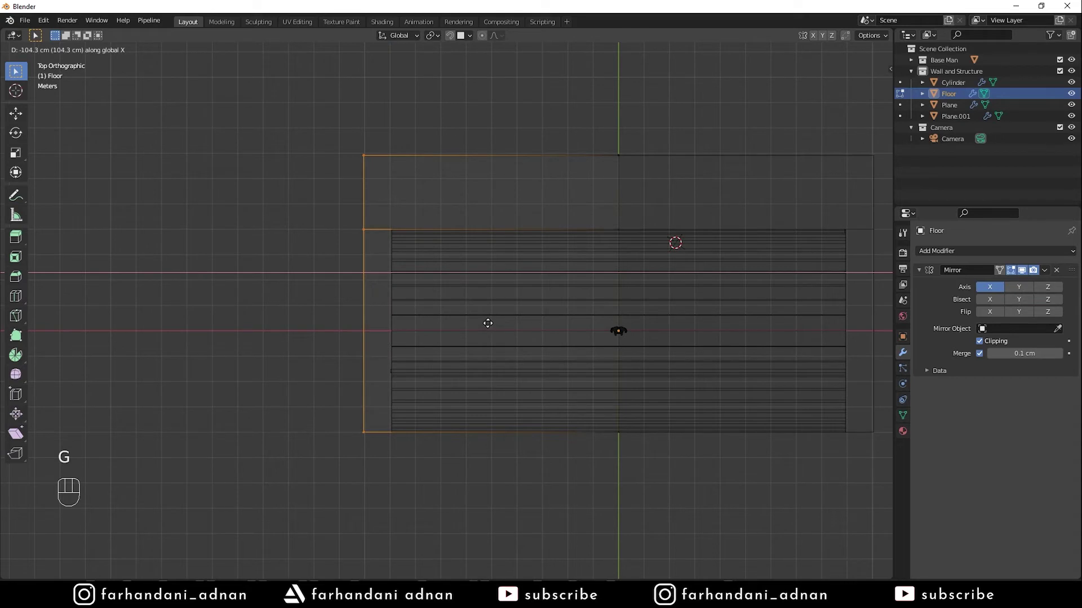
click(488, 323)
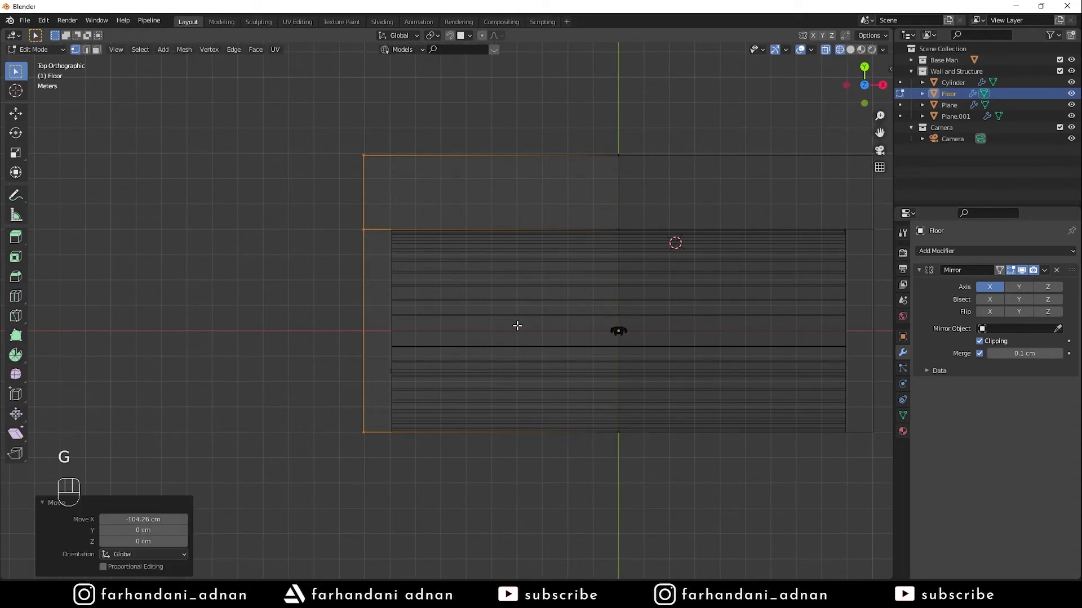
key(g)
key(x)
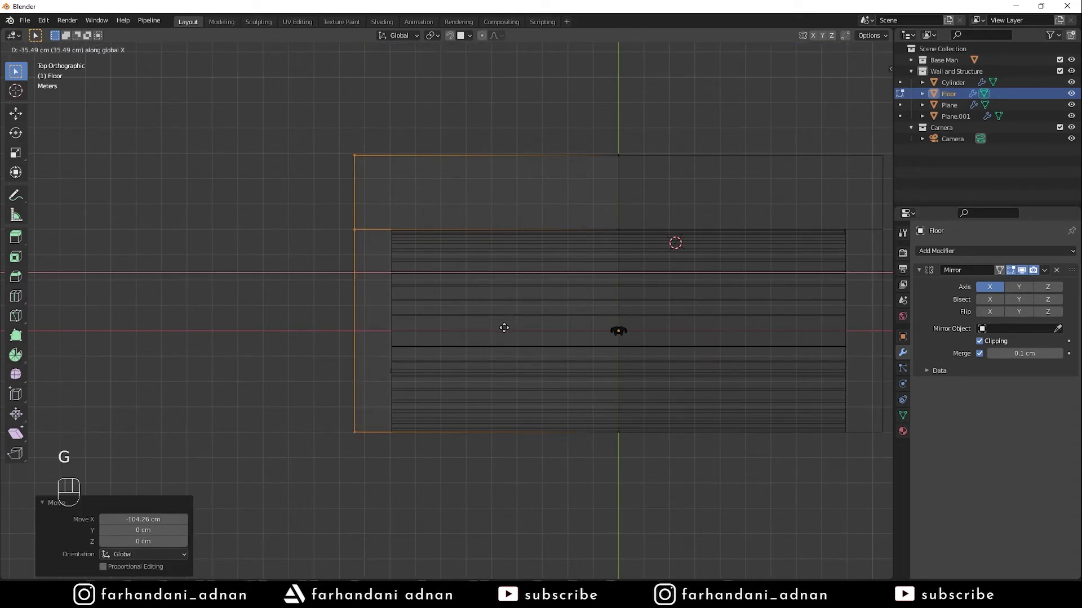
click(506, 328)
key(Tab)
key(Tab)
shift+middle_drag(568, 349, 509, 357)
drag(238, 133, 821, 186)
key(1)
right_click(577, 205)
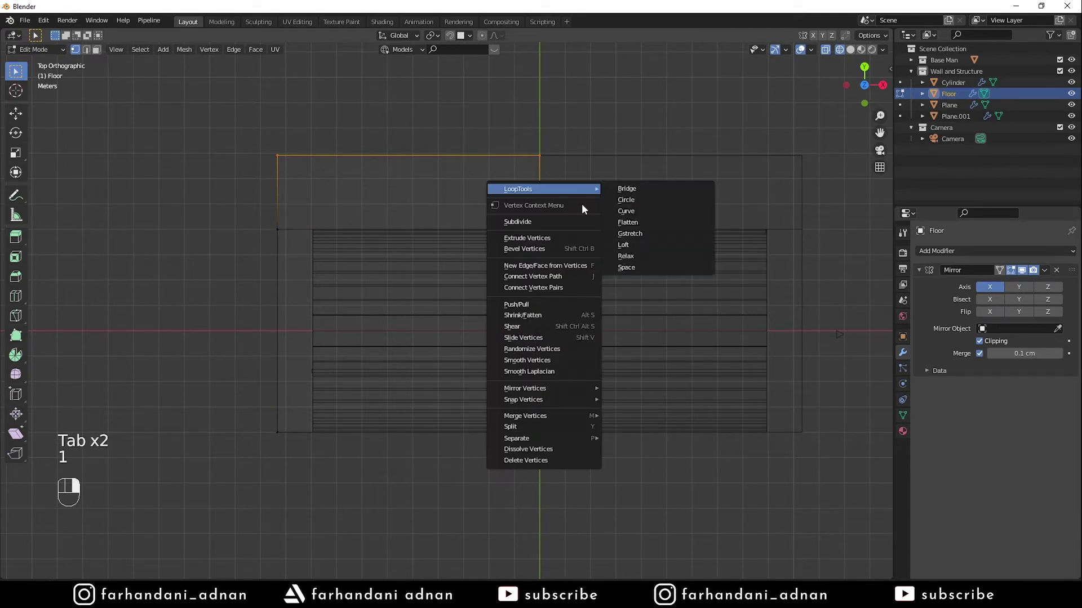
Extrude the floor's negative-Y edge outward about 293 cm along Y
shift+middle_drag(391, 428, 399, 384)
drag(250, 378, 862, 473)
shift+middle_drag(628, 442, 636, 408)
key(e)
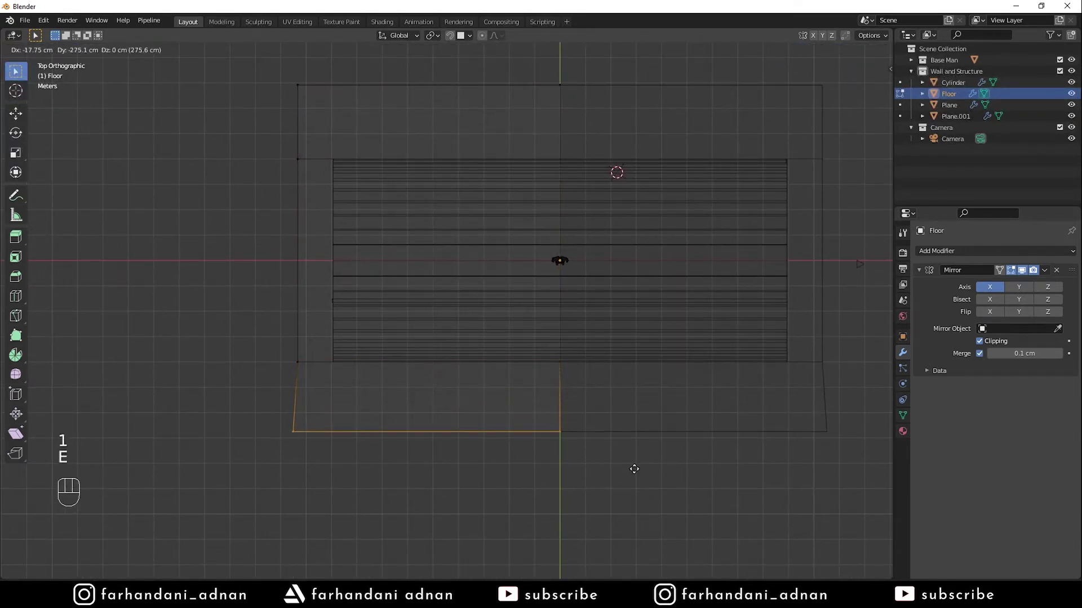
key(x)
key(y)
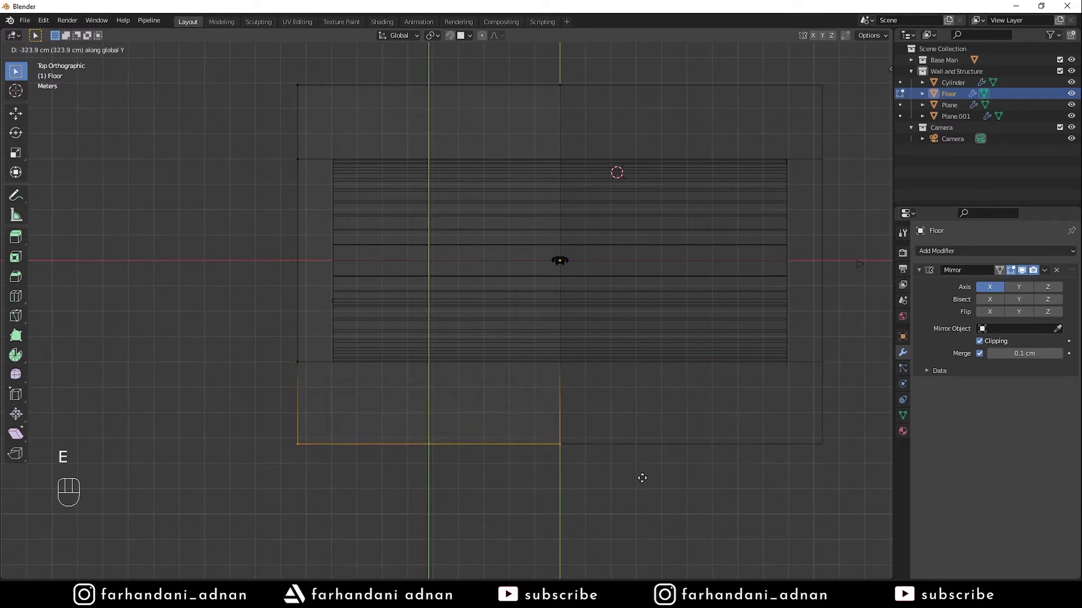
click(646, 474)
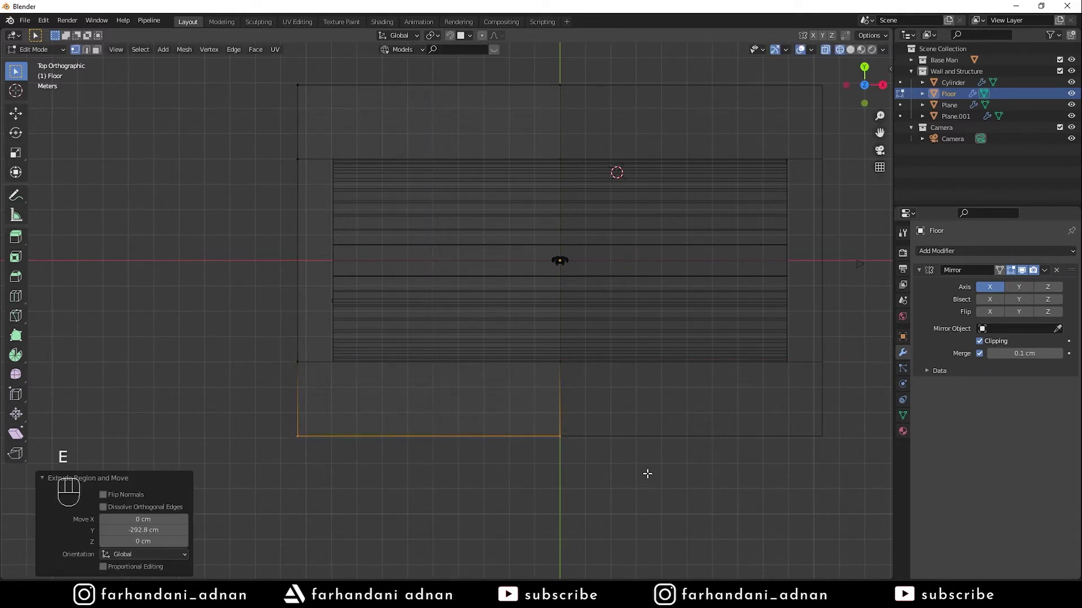
Leave Edit Mode on the floor, switch the viewport to solid shading and deselect everything
key(Tab)
middle_drag(702, 406, 607, 294)
mouse_move(655, 363)
middle_down()
mouse_move(626, 360)
mouse_move(664, 363)
mouse_move(693, 343)
middle_up()
key(z)
click(719, 365)
key(a)
key(a)
key(a)
Raise the arched vault about 128 cm along Z, checking its height in the camera view
click(624, 233)
middle_drag(623, 236, 605, 288)
key(KP_0)
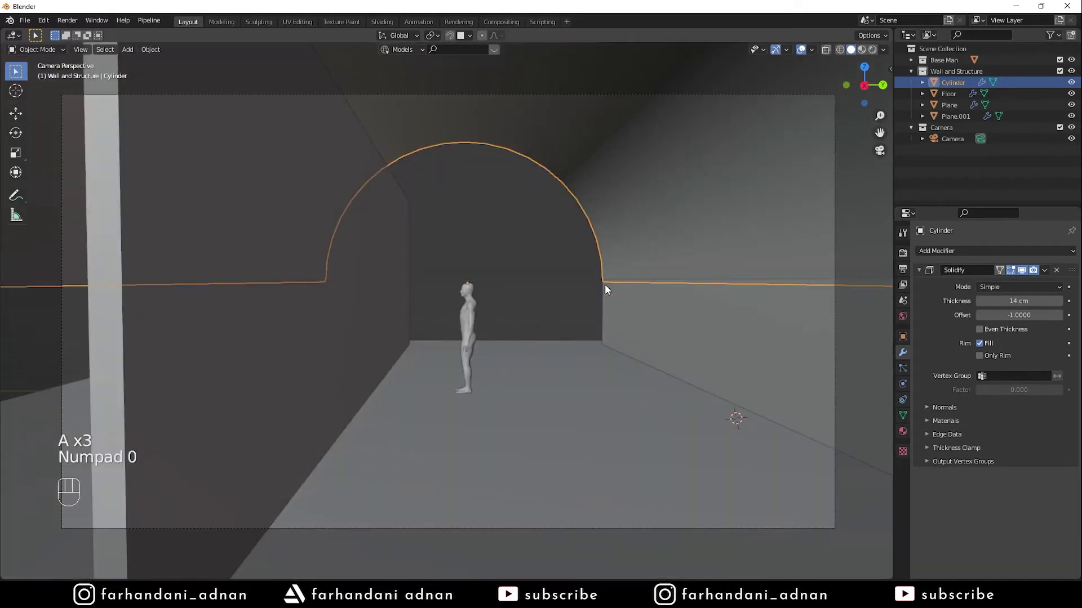
key(g)
key(z)
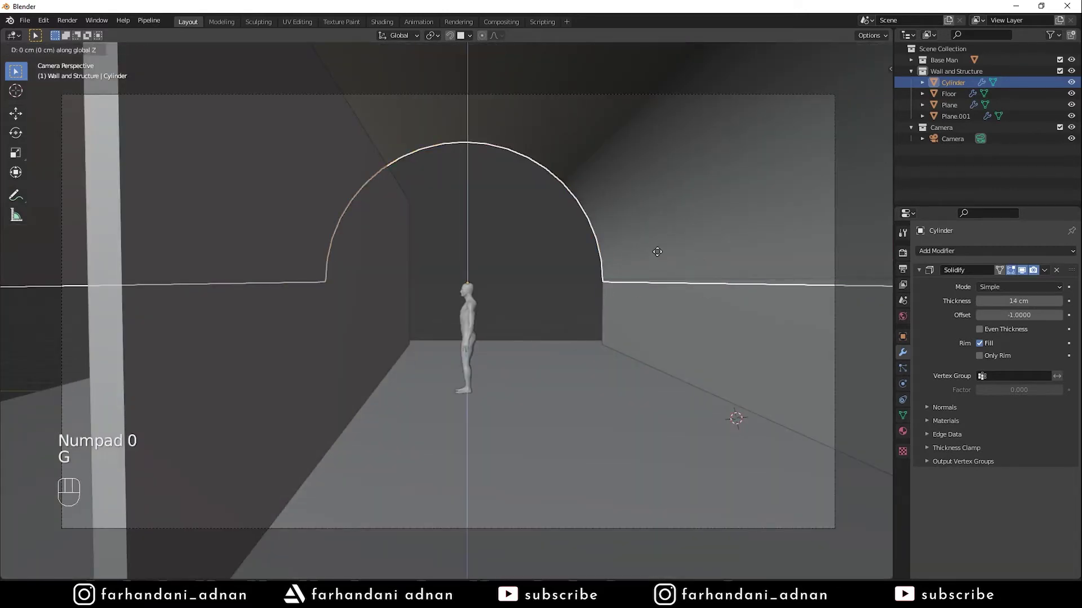
key(shift)
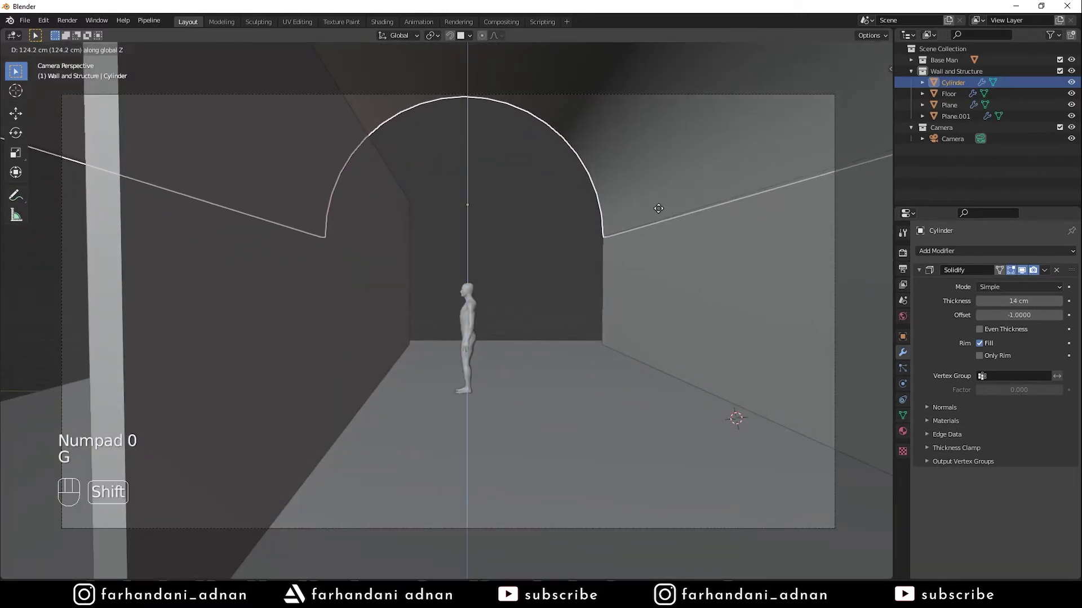
click(663, 185)
middle_drag(691, 252, 693, 290)
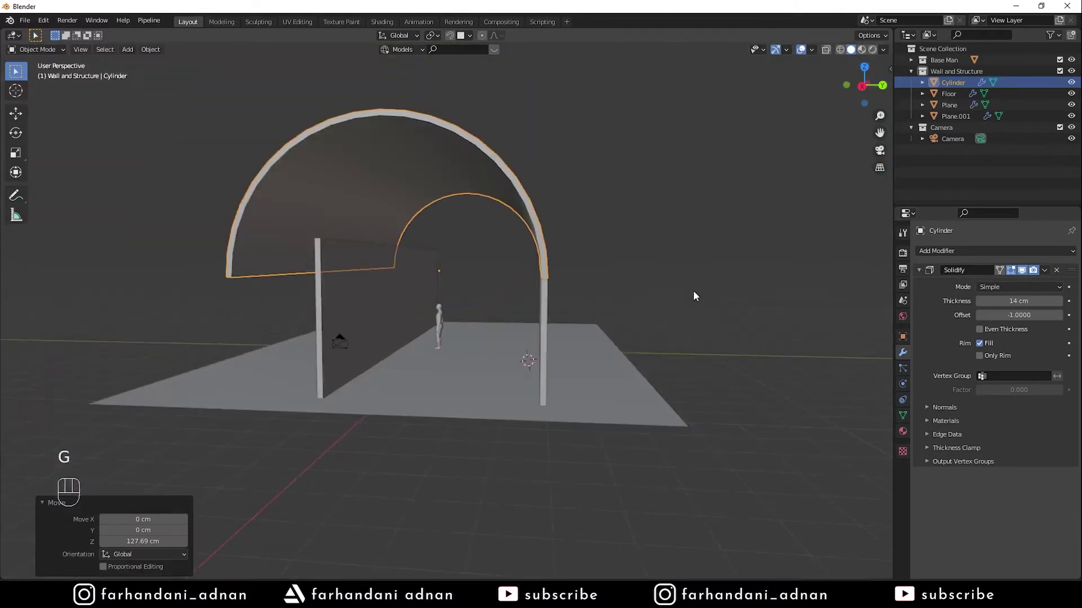
Thin the positive-Y side wall to 1 cm in its Solidify modifier and shift it about 8.5 cm outward along Y
click(539, 308)
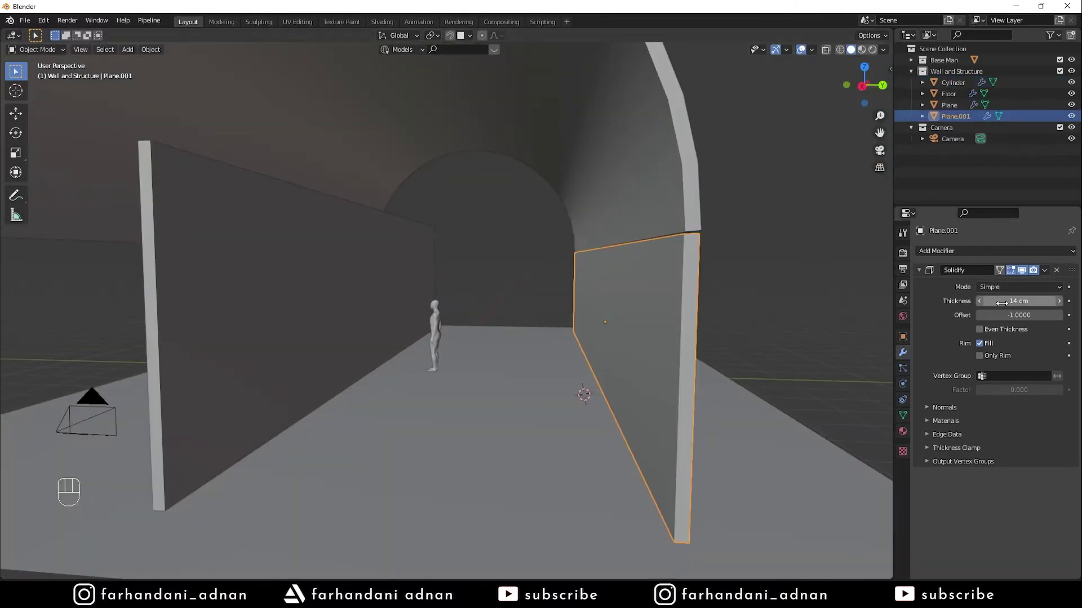
double_click(1003, 302)
text(1)
key(Return)
middle_drag(727, 273, 657, 289)
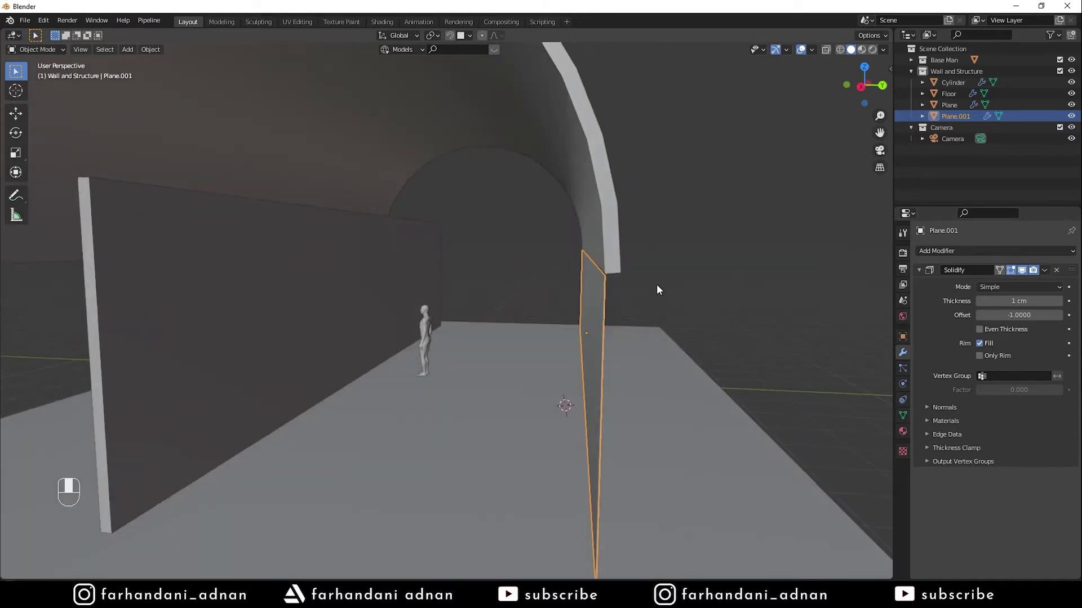
key(g)
key(y)
click(714, 286)
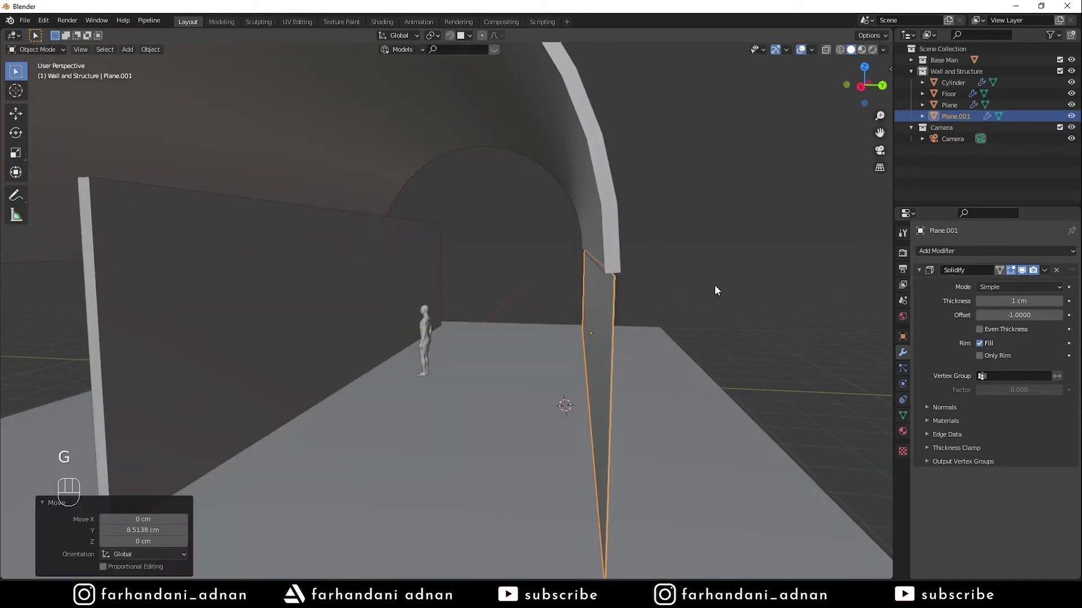
key(a)
key(a)
key(a)
middle_drag(710, 304, 708, 300)
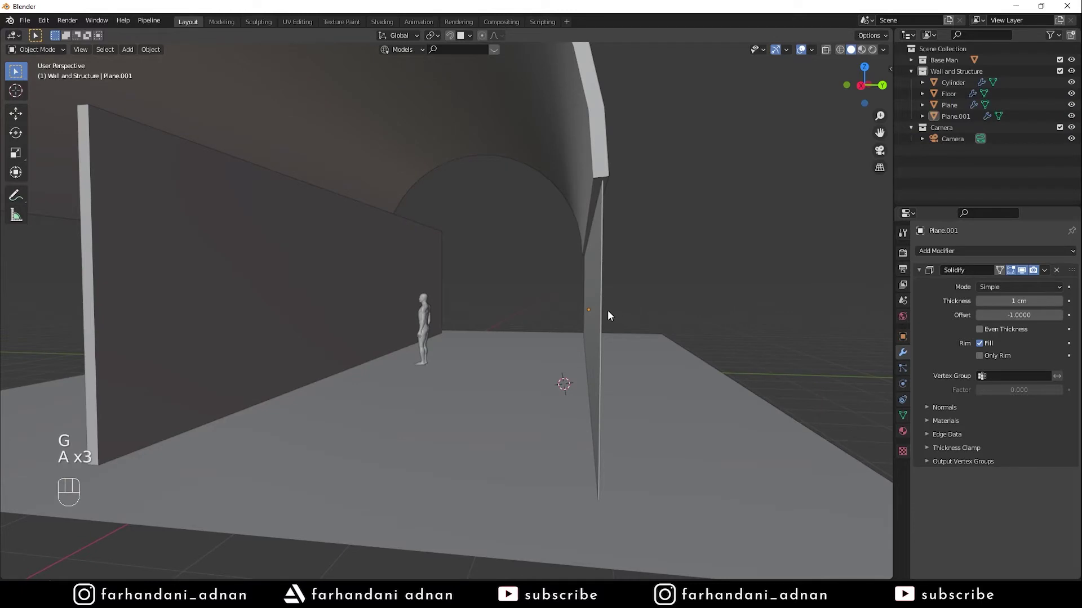
Set the positive-Y wall's Solidify thickness to 2 cm and check the glass wall in the White Room reference photo
click(1000, 301)
text(2)
key(Return)
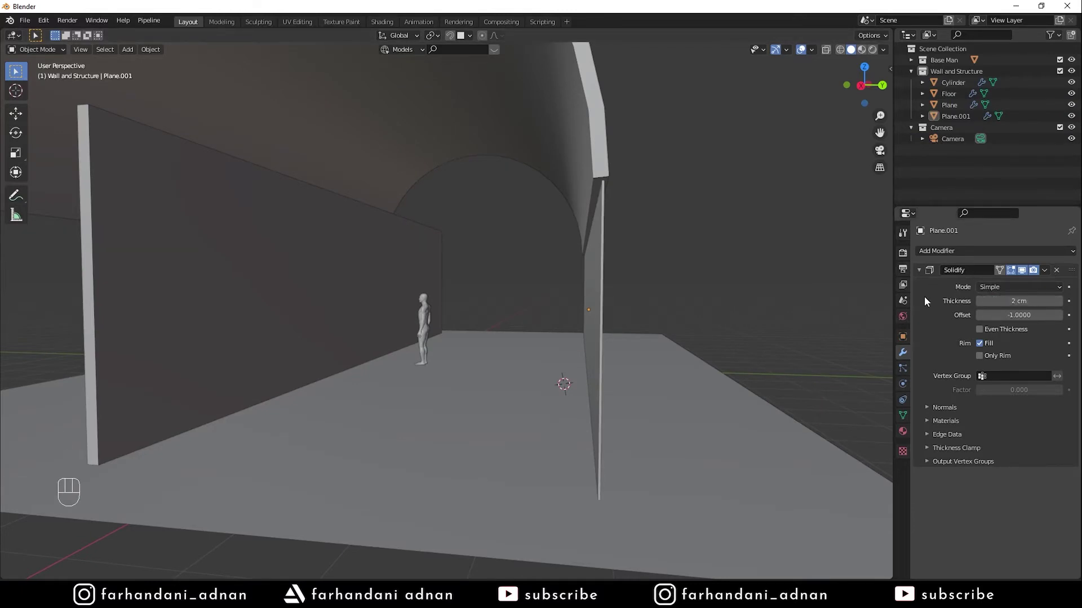
middle_drag(750, 270, 729, 266)
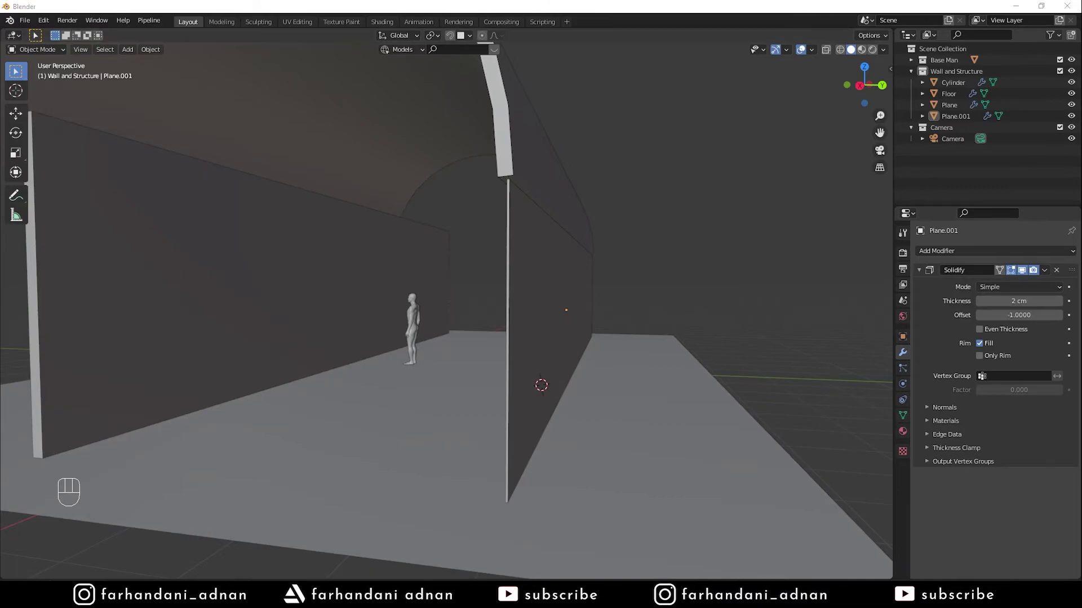
key(alt+Tab)
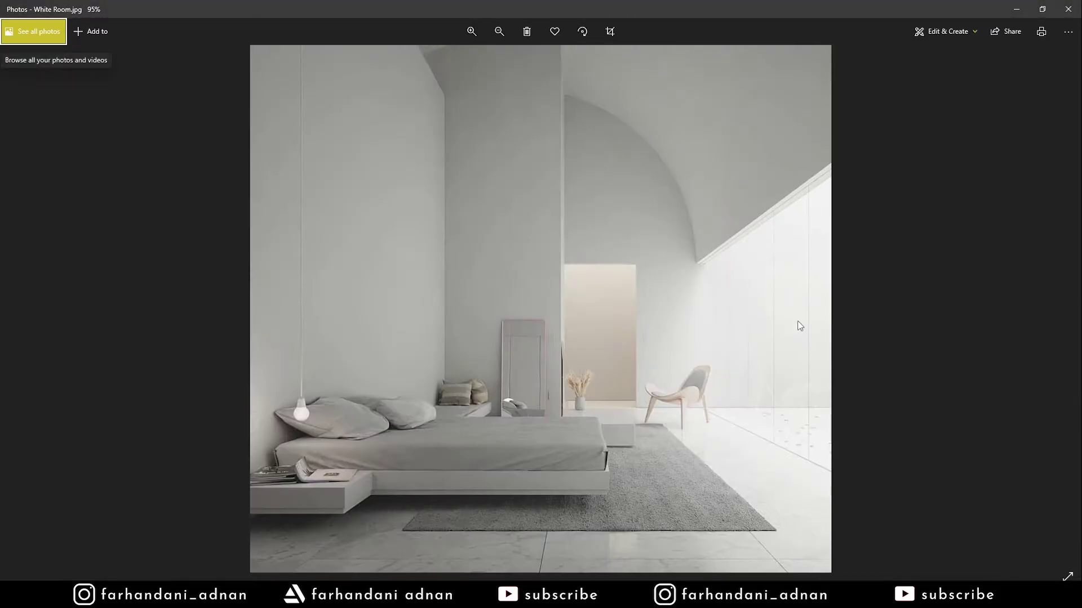
key(alt+Tab)
mouse_move(563, 289)
middle_down()
mouse_move(577, 287)
mouse_move(563, 287)
middle_up()
In the right orthographic view, nudge the thin positive-Y wall along Y to centre it under the vault's end
click(574, 243)
middle_drag(574, 243, 674, 270)
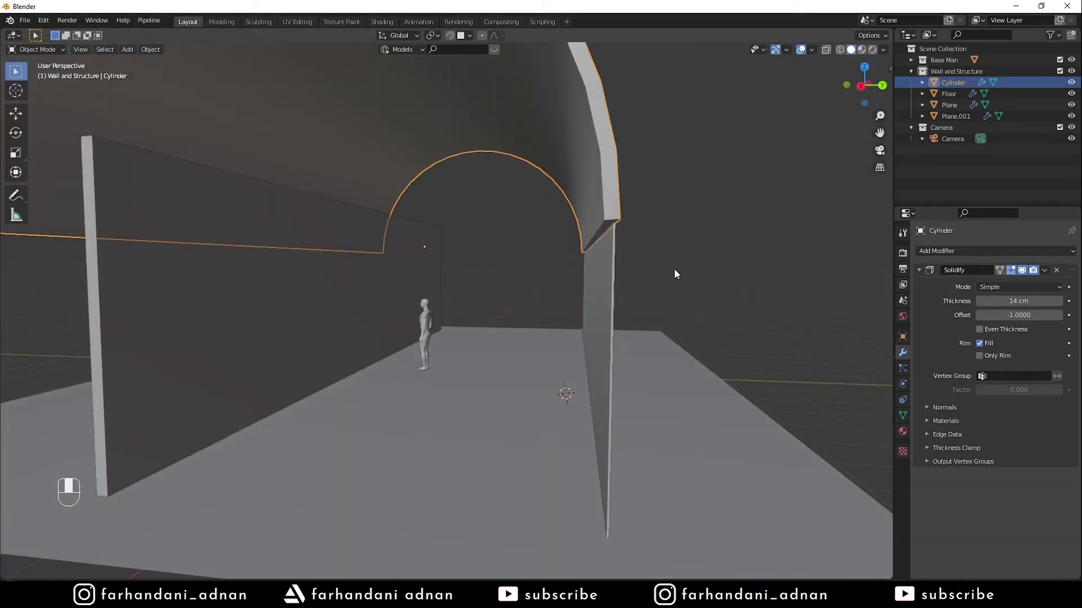
click(614, 292)
key(KP_1)
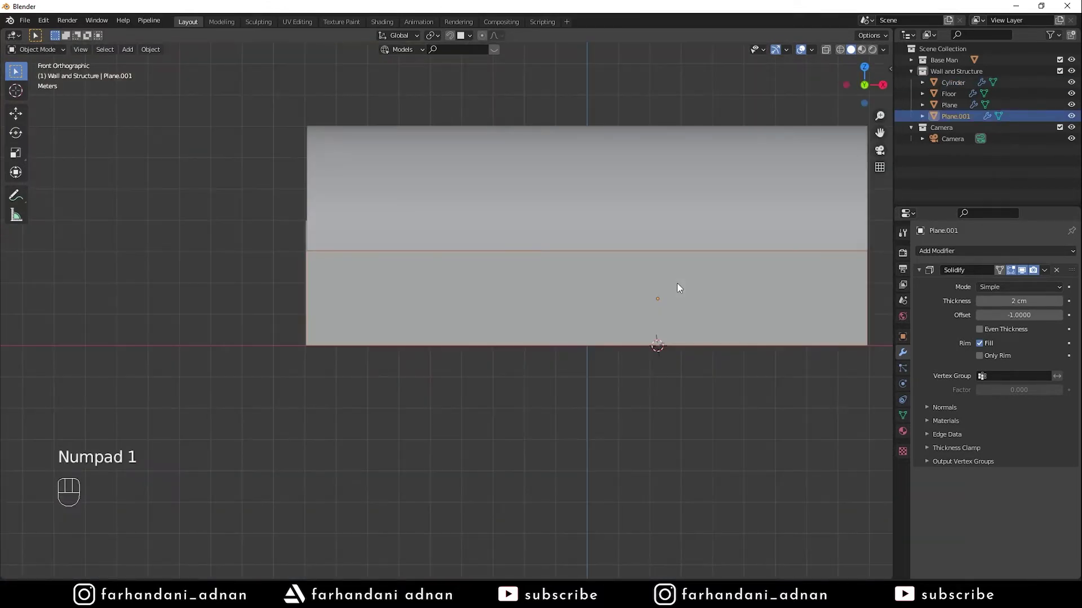
key(KP_3)
scroll(749, 273, up, 3)
shift+middle_drag(750, 273, 715, 292)
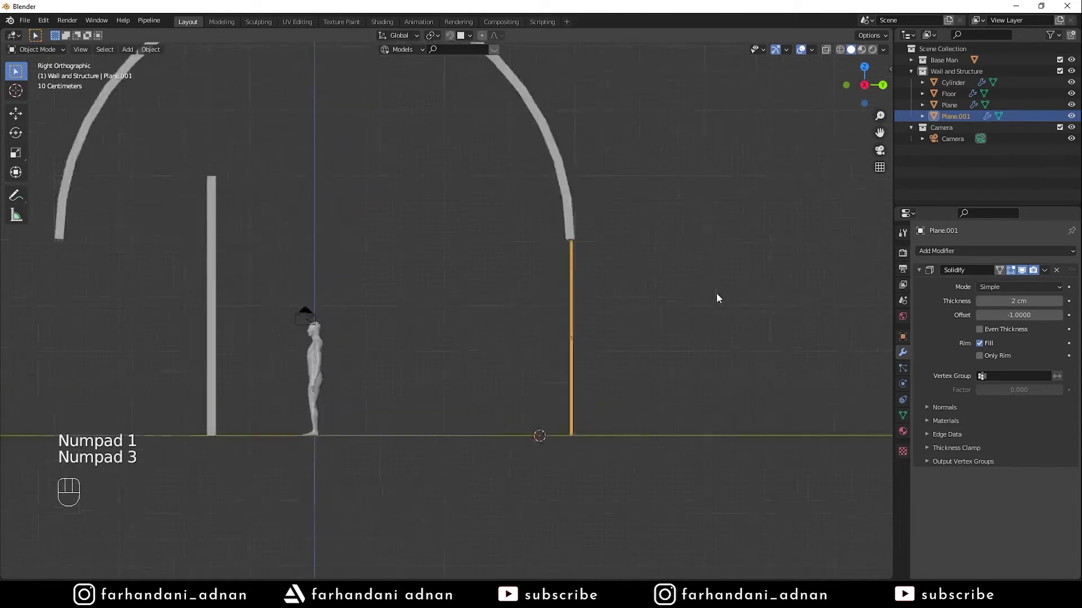
scroll(727, 289, up, 1)
key(g)
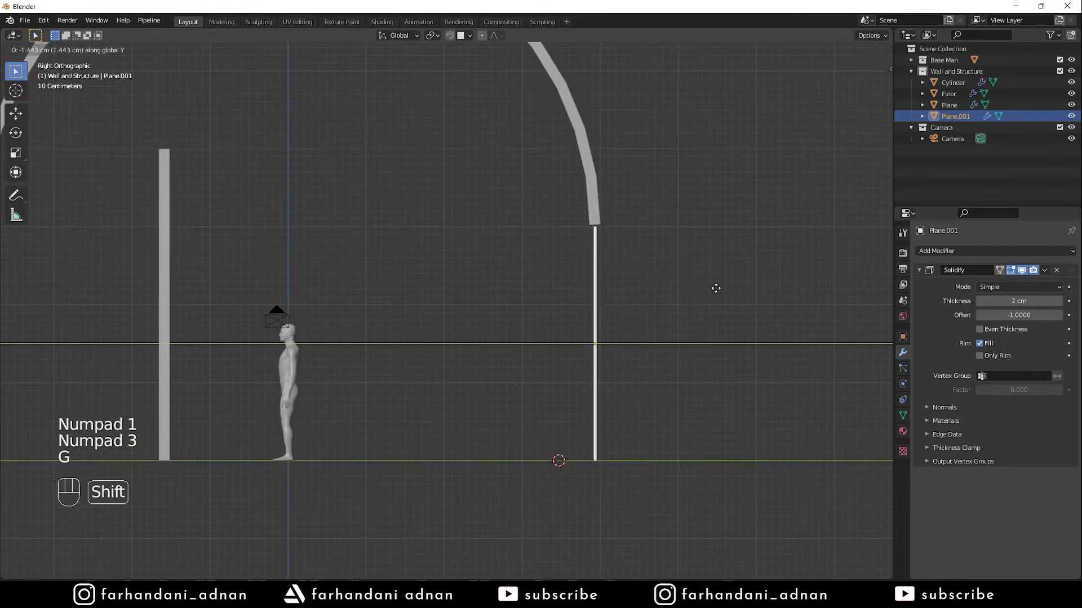
click(646, 227)
Adjust the vault's height slightly along Z so its end rests on top of the thin side wall
click(648, 227)
key(g)
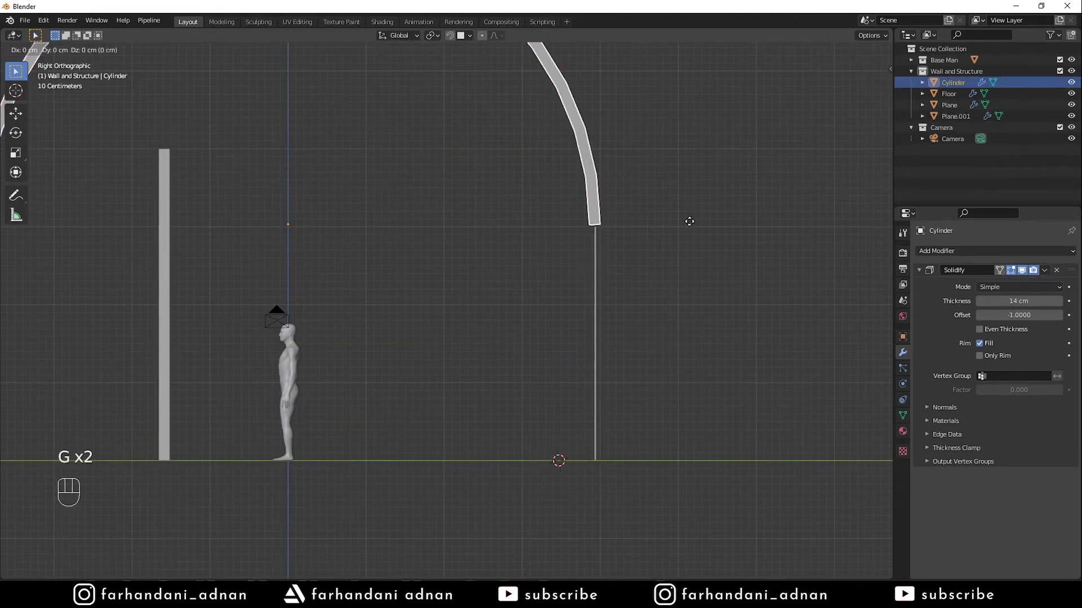
middle_click(688, 223)
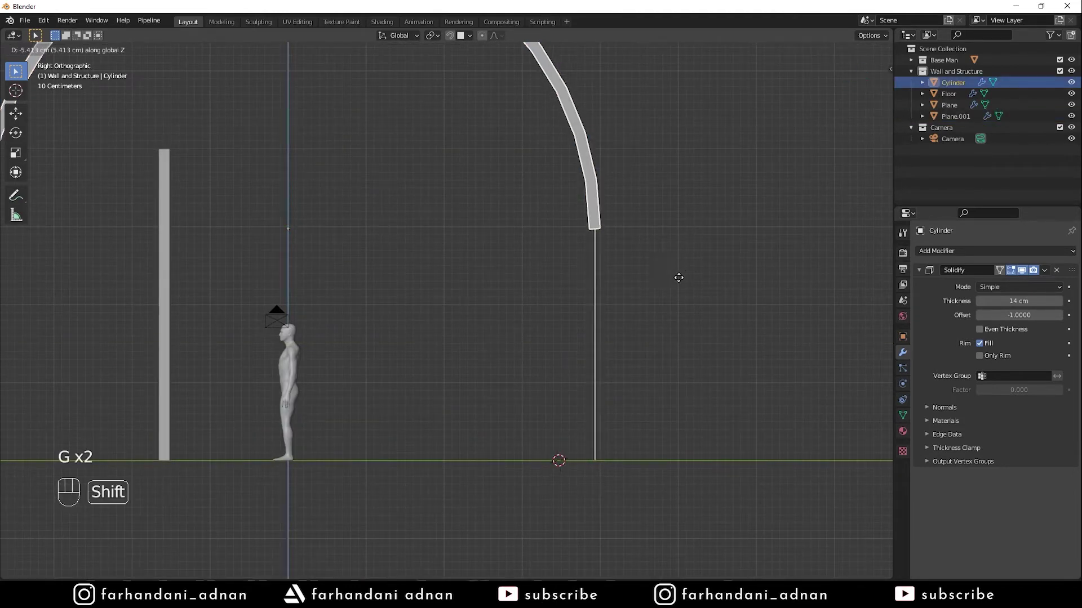
click(686, 249)
key(a)
key(a)
key(a)
scroll(454, 234, down, 2)
shift+middle_drag(454, 234, 550, 237)
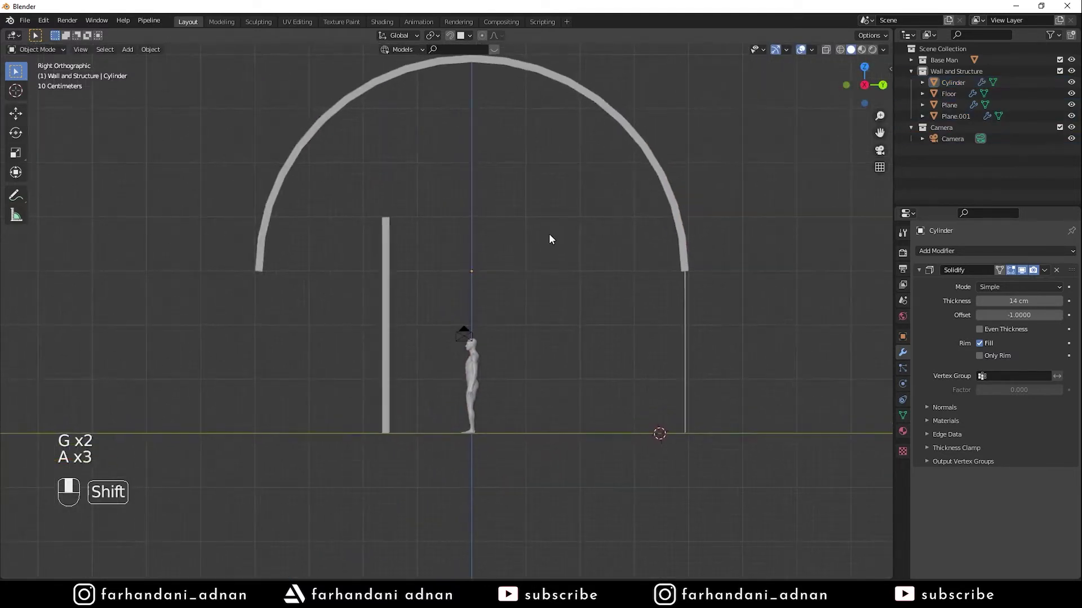
shift+middle_drag(456, 242, 535, 279)
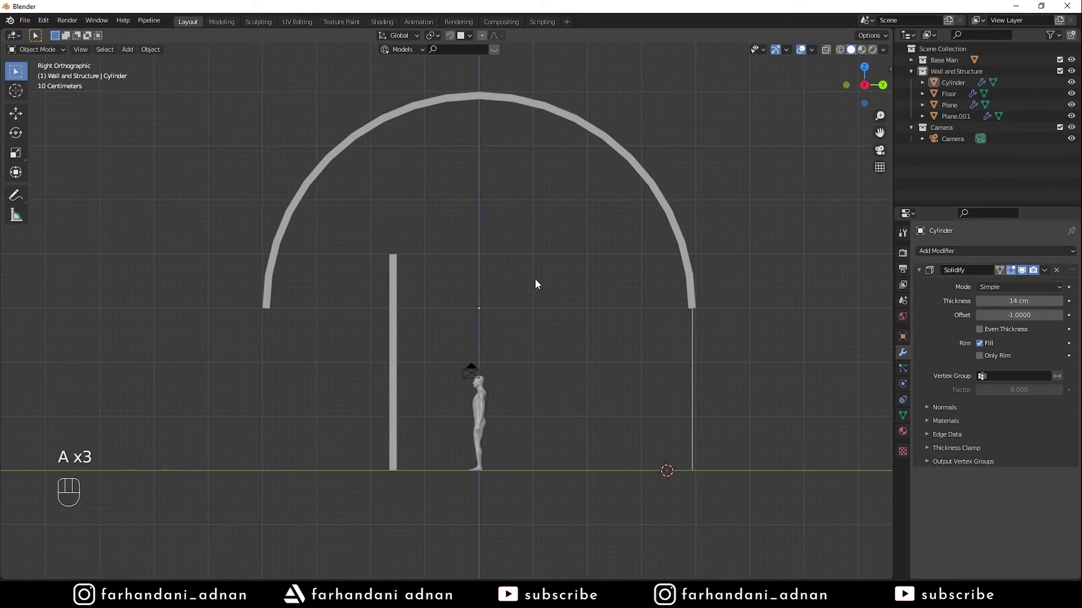
Set the Y dimension of the thick negative-Y wall to 600 cm
click(393, 306)
key(Tab)
key(Tab)
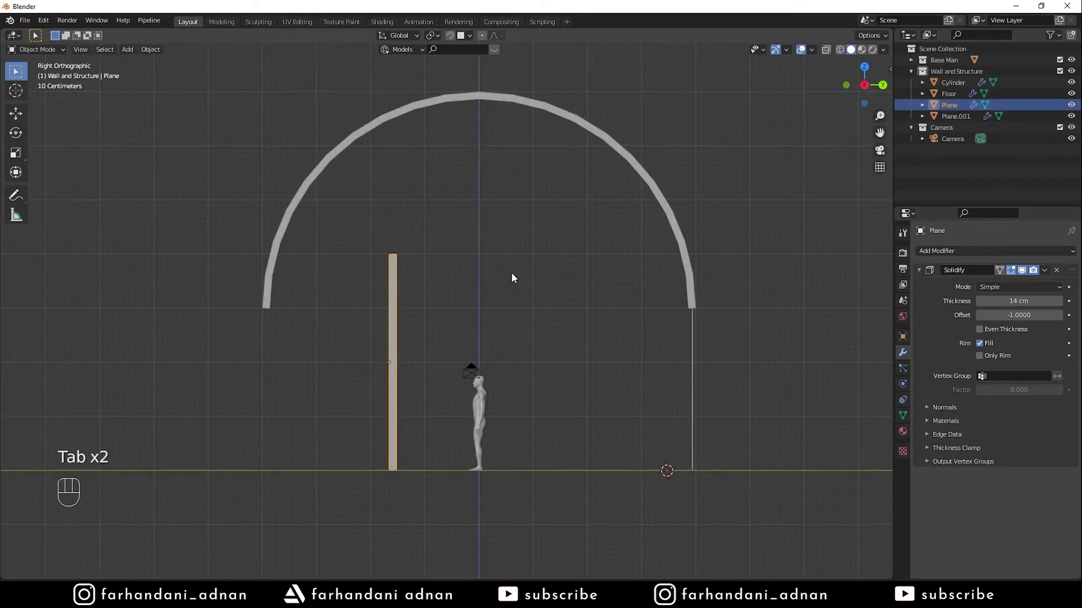
key(n)
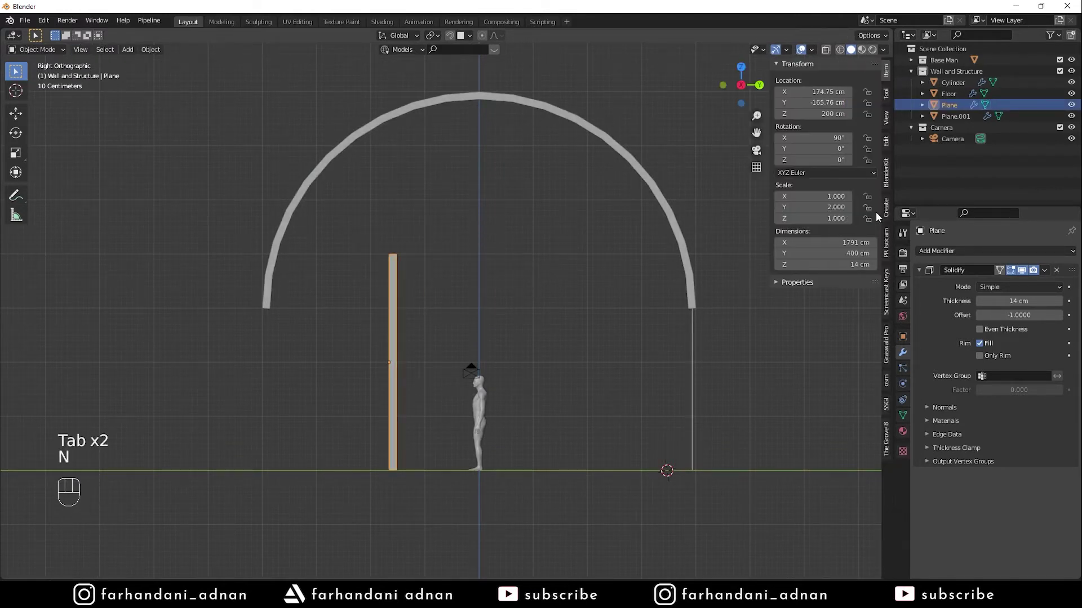
click(823, 253)
text(600)
key(Return)
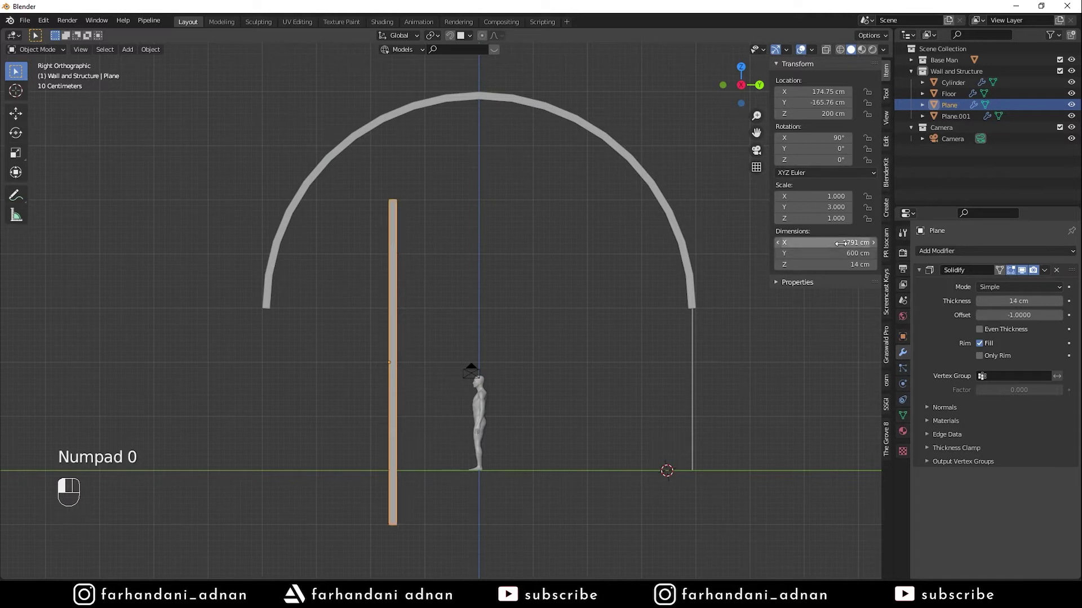
Raise the thick negative-Y wall about 95.6 cm along Z to bring its base to the floor
key(shift+Tab)
key(shift+Tab)
key(g)
key(z)
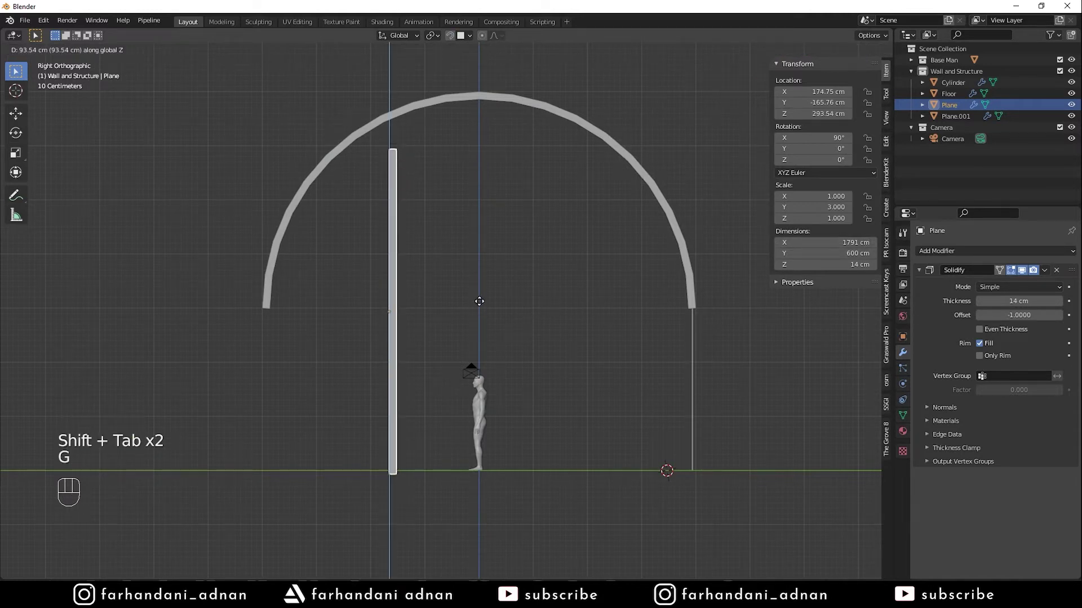
click(479, 300)
key(z)
middle_drag(596, 326, 513, 333)
Compare the room's camera view with the White Room reference photo, examining the thick wall's height and its meeting with the vault
key(KP_0)
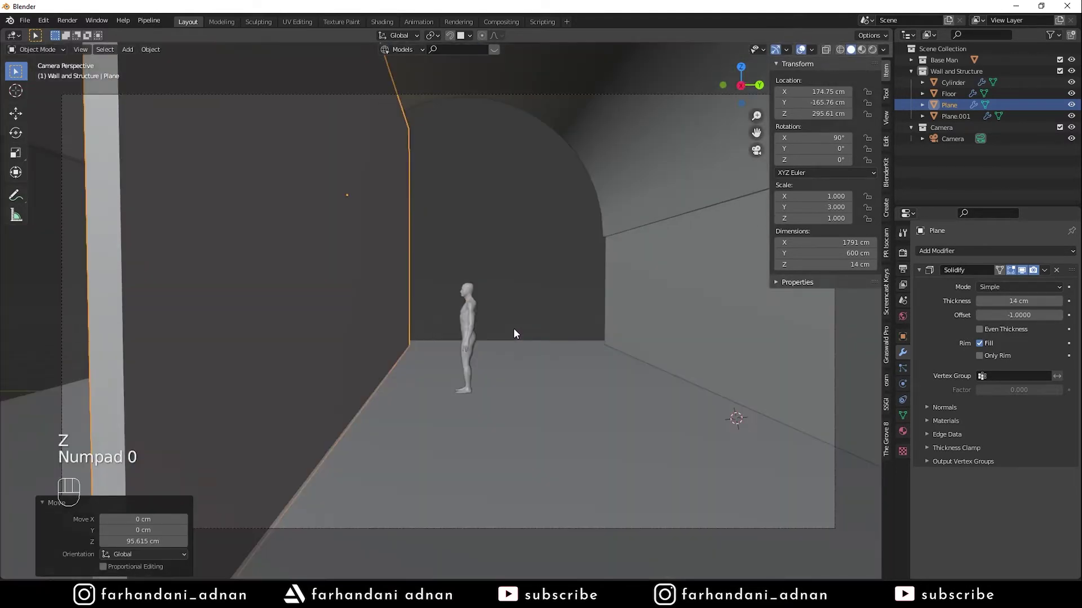
key(a)
key(a)
key(a)
mouse_move(519, 271)
shift+middle_down()
mouse_move(499, 277)
mouse_move(516, 273)
shift+middle_up()
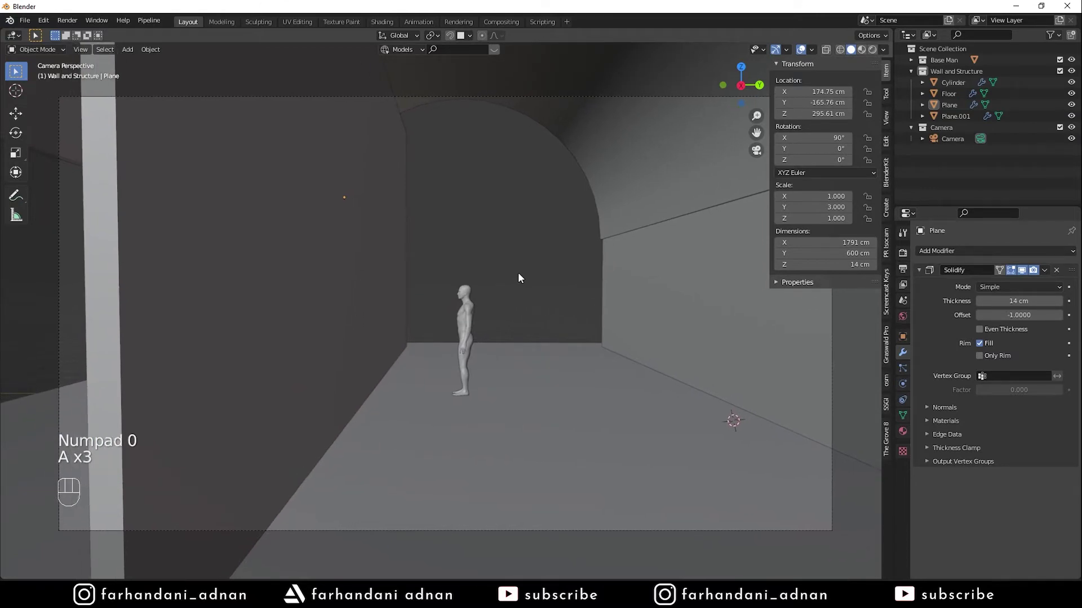
key(alt+Tab)
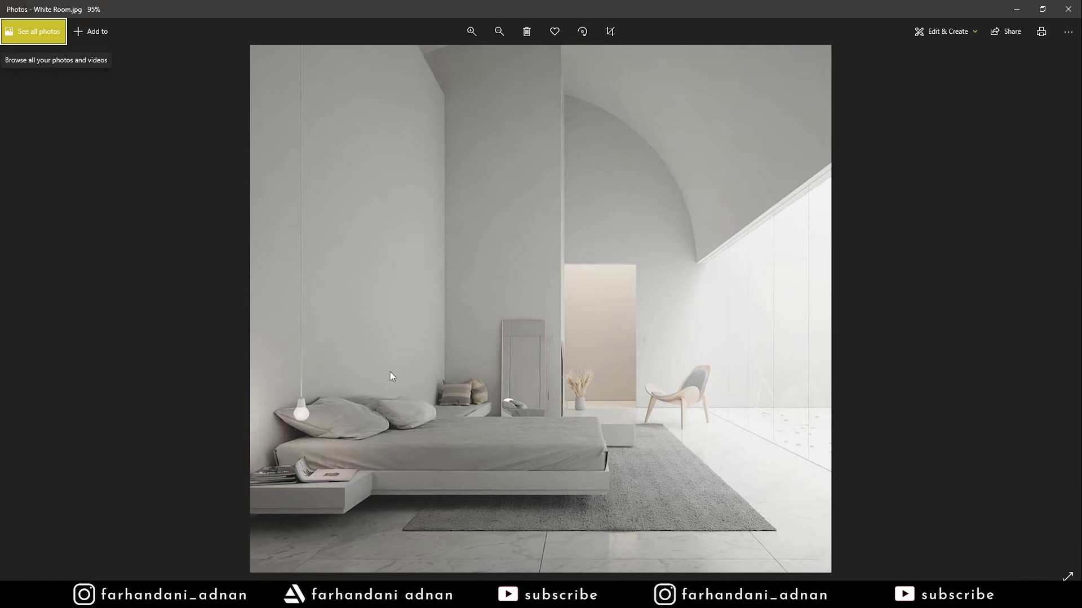
key(alt+Tab)
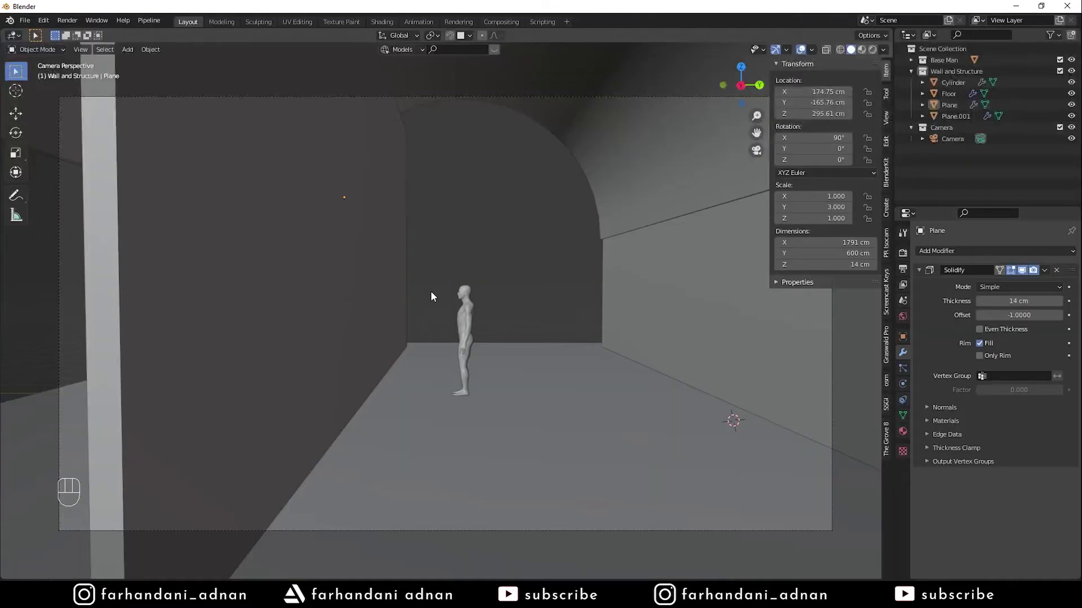
key(alt+Tab)
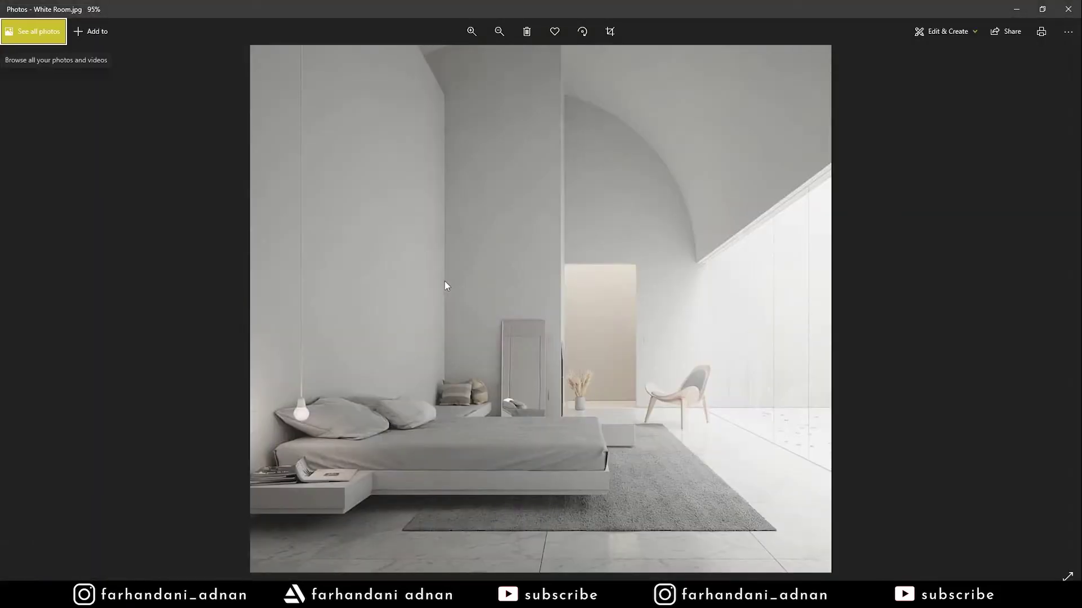
key(alt+Tab)
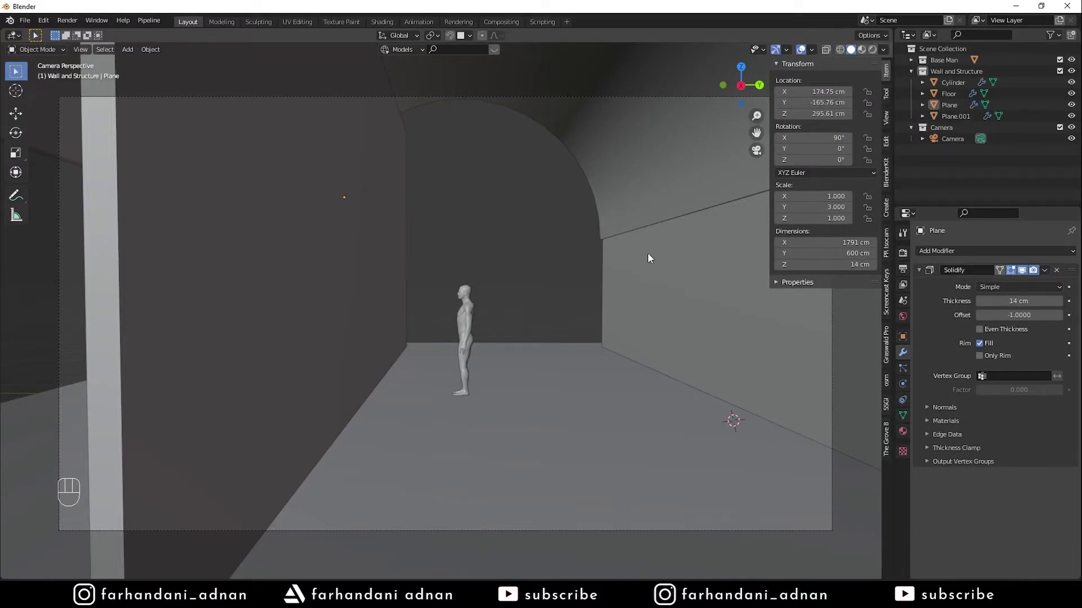
shift+middle_drag(571, 252, 555, 254)
key(alt+Tab)
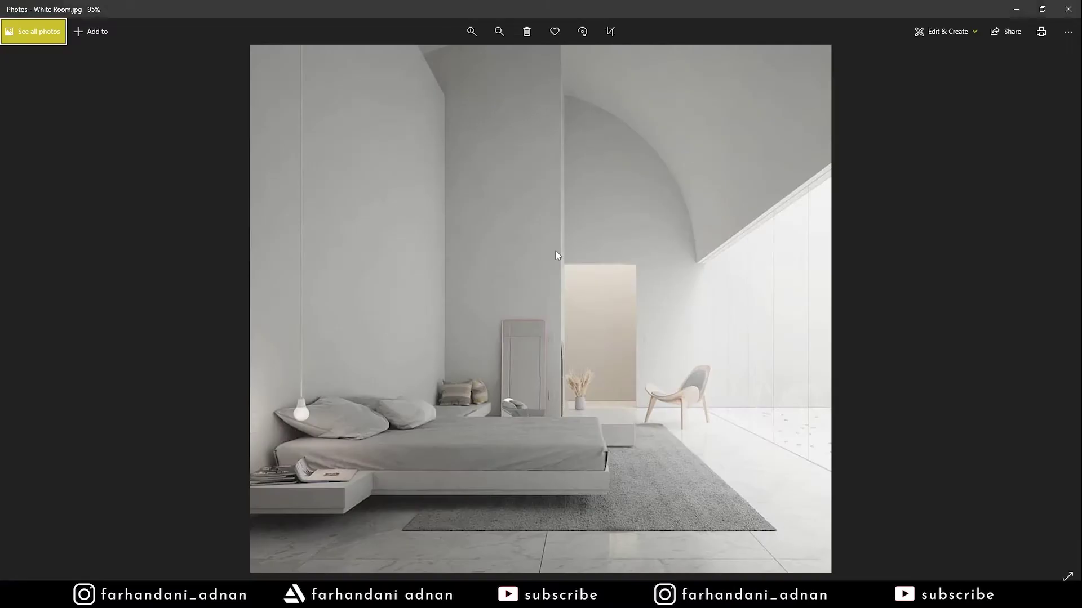
key(alt+Tab)
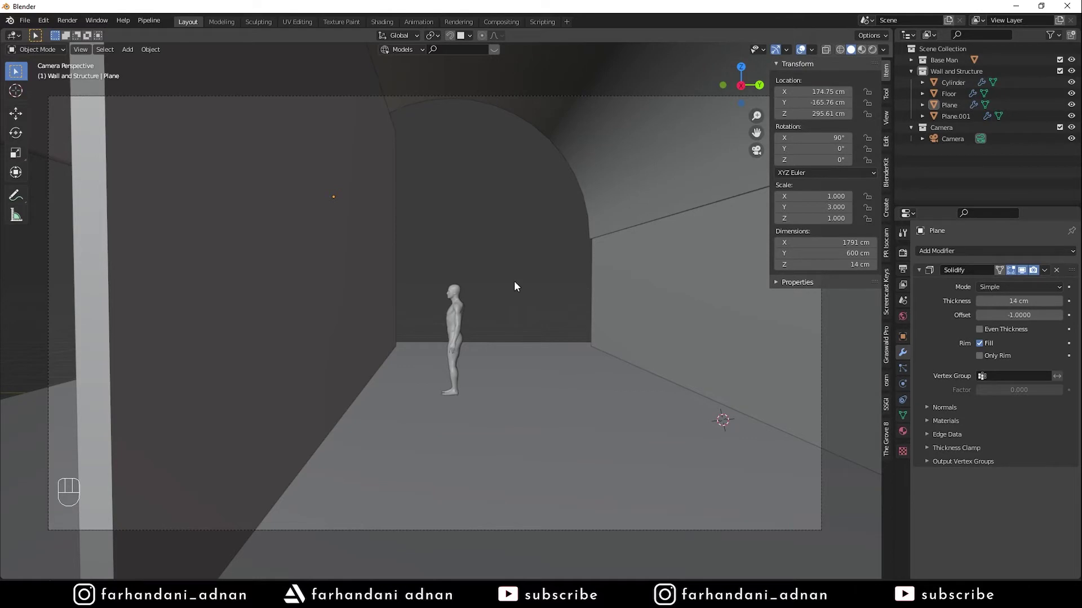
Check the thick negative-Y wall against the reference photo again and set its Y dimension to 500 cm
click(321, 255)
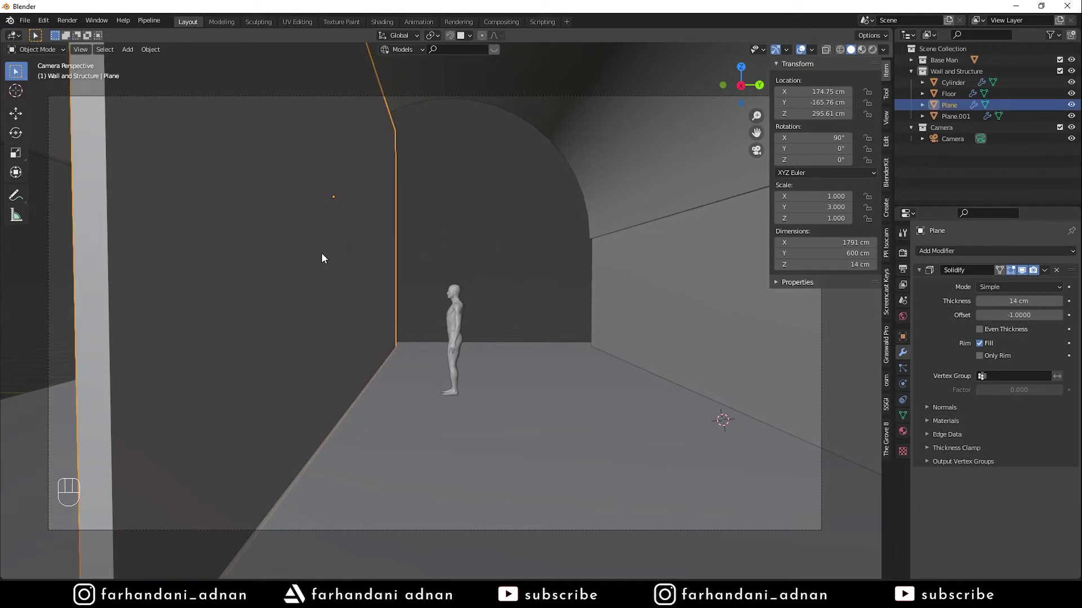
key(alt+Tab)
key(alt+Tab)
click(840, 253)
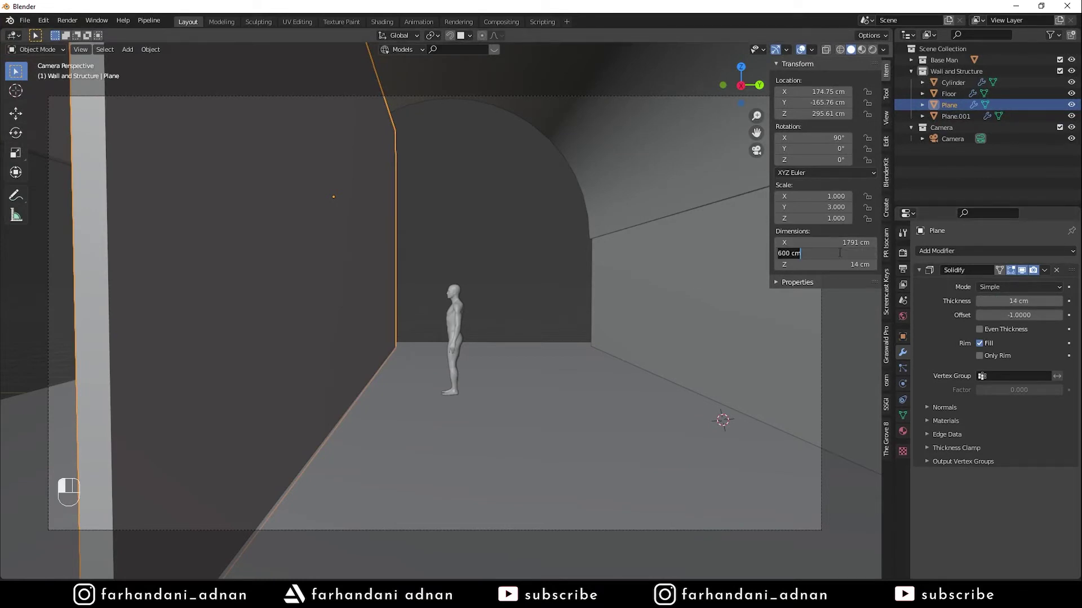
text(500)
key(Return)
Turn on snapping and move the thick wall down so its base sits on the floor at Z location 250 cm
key(shift+Tab)
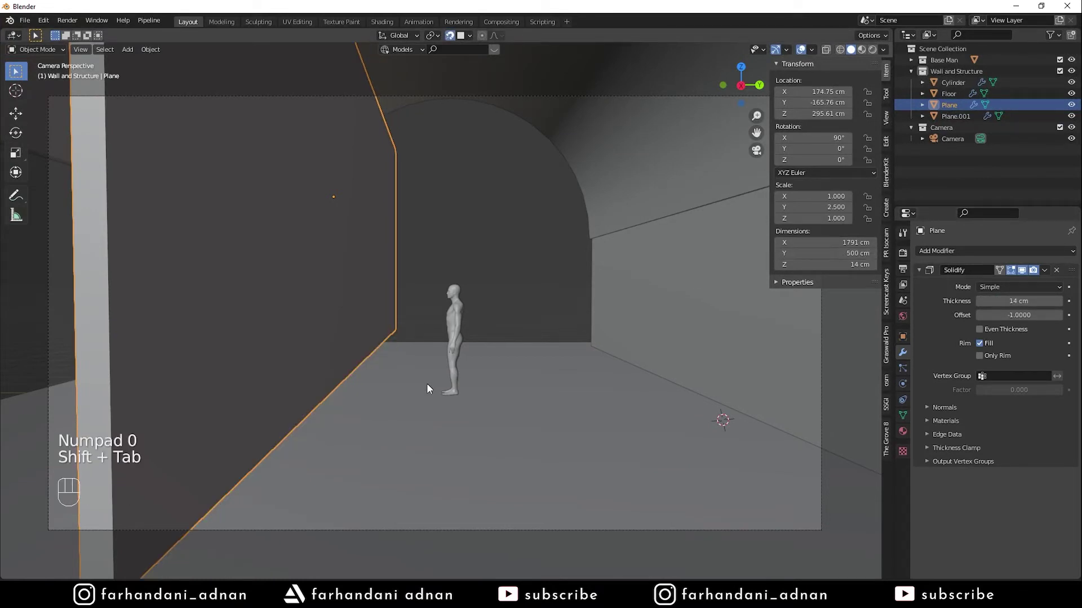
key(g)
click(448, 343)
key(a)
key(a)
key(a)
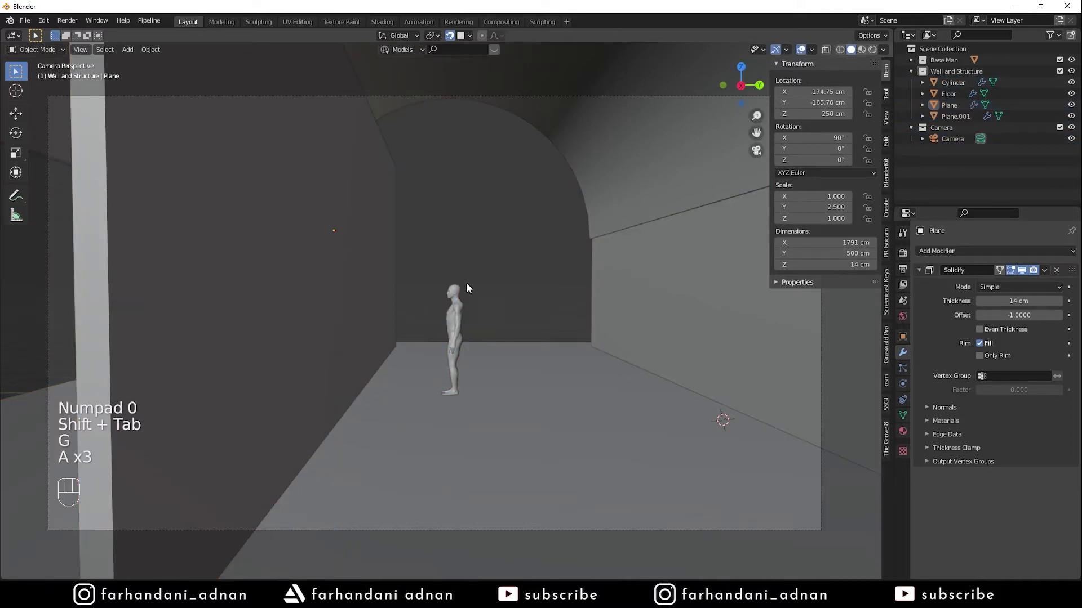
Check the White Room reference photo and set the thick wall's Y dimension to 600 cm
key(ctrl+s)
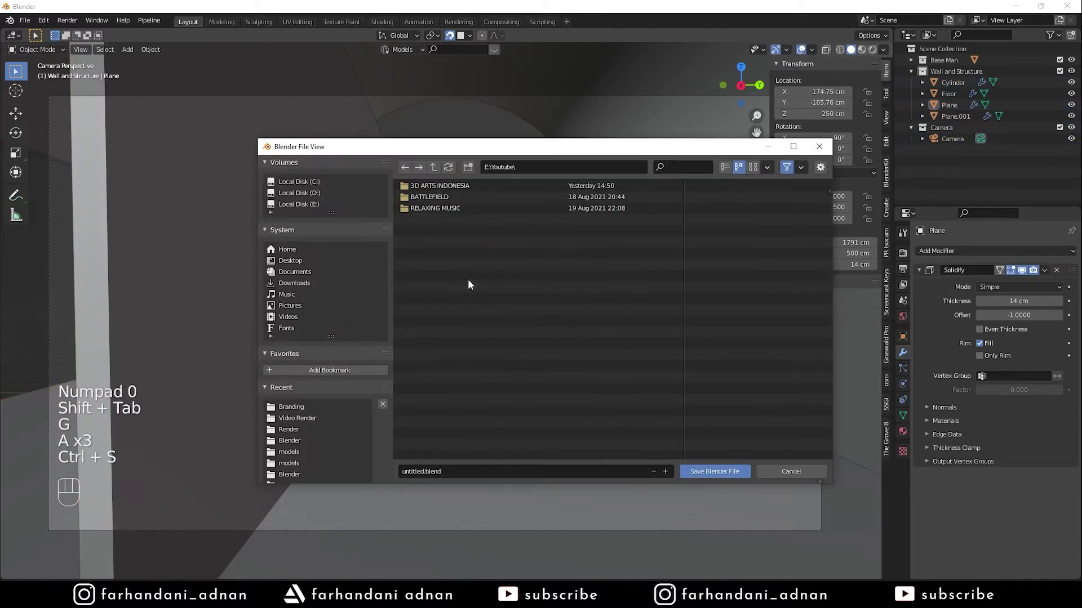
click(812, 470)
key(alt+Tab)
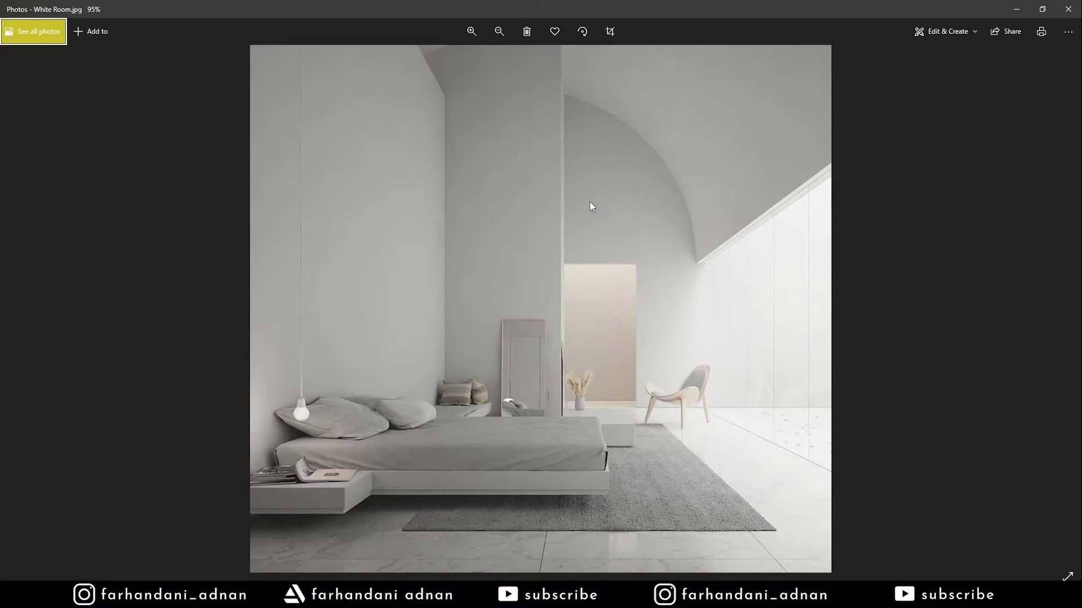
key(alt+Tab)
click(427, 215)
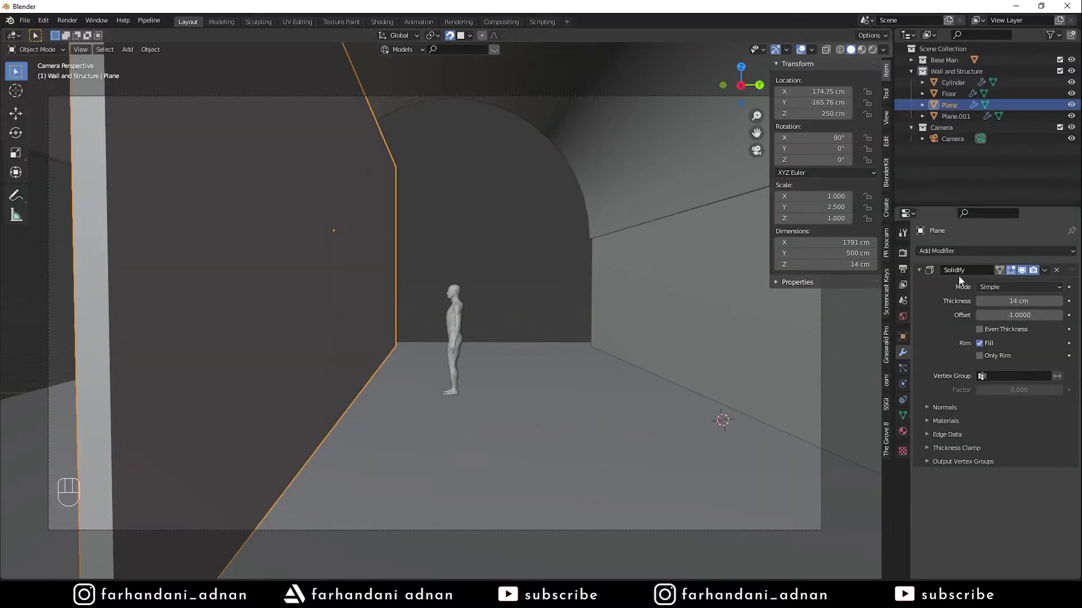
click(885, 117)
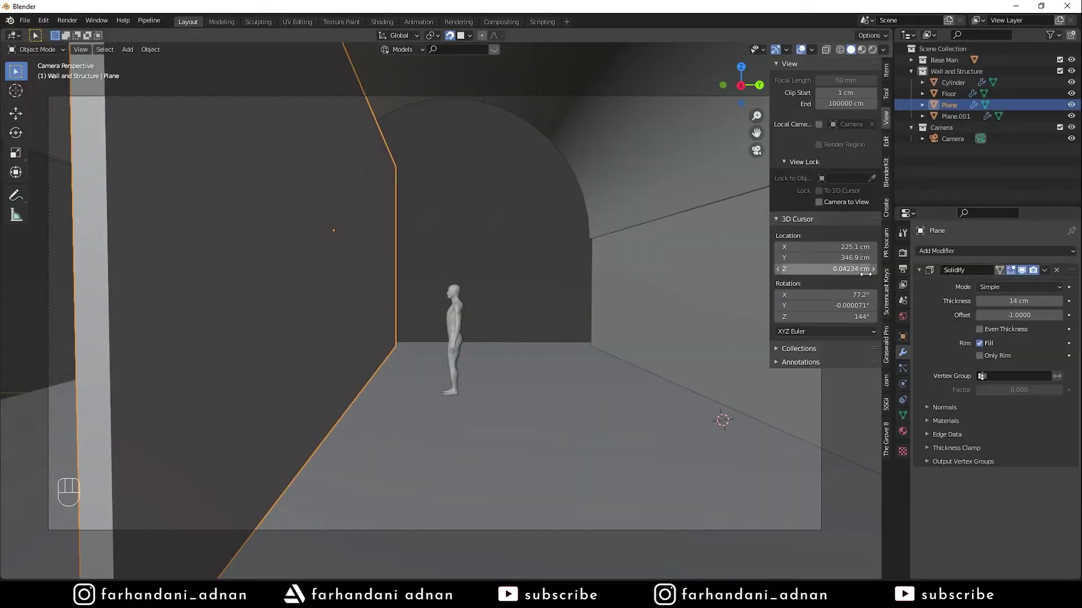
click(887, 83)
click(840, 253)
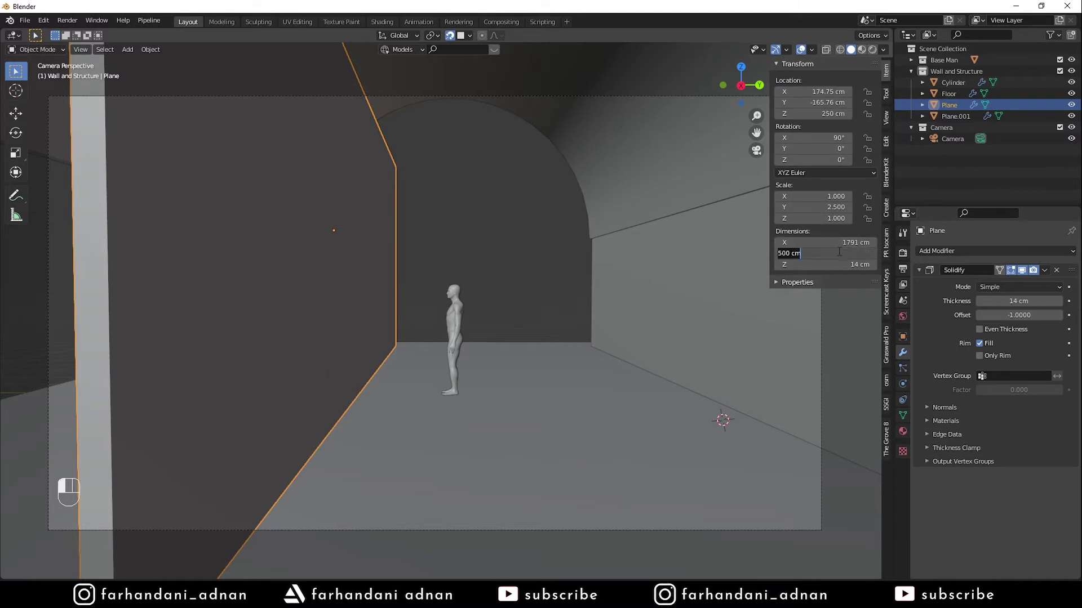
text(600)
key(Return)
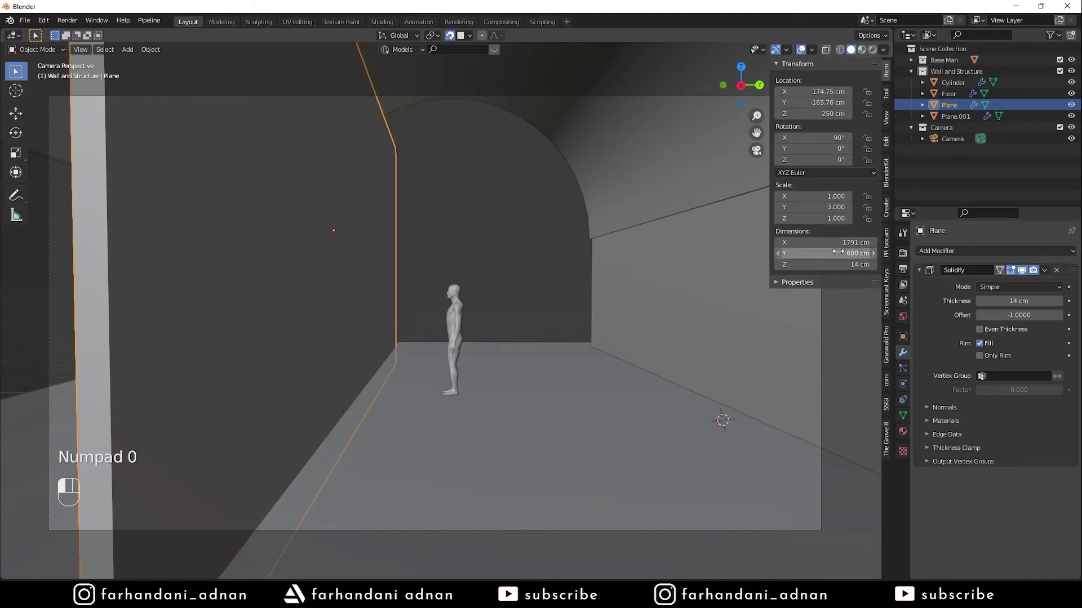
Raise the thick wall 50 cm along Z to bring its base back to the floor, and deselect everything
key(g)
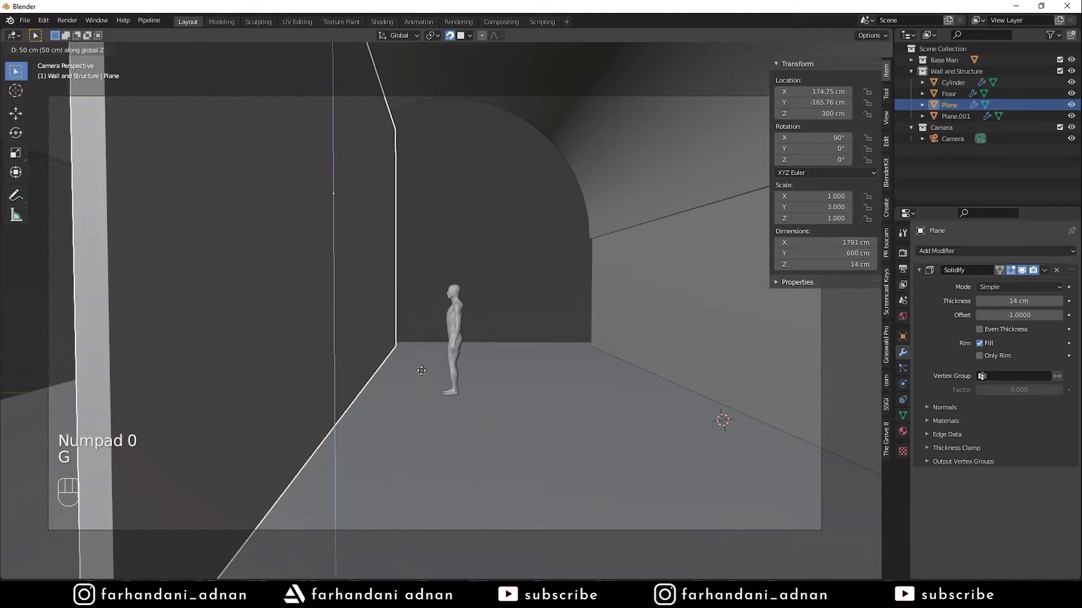
click(430, 376)
key(a)
key(a)
key(a)
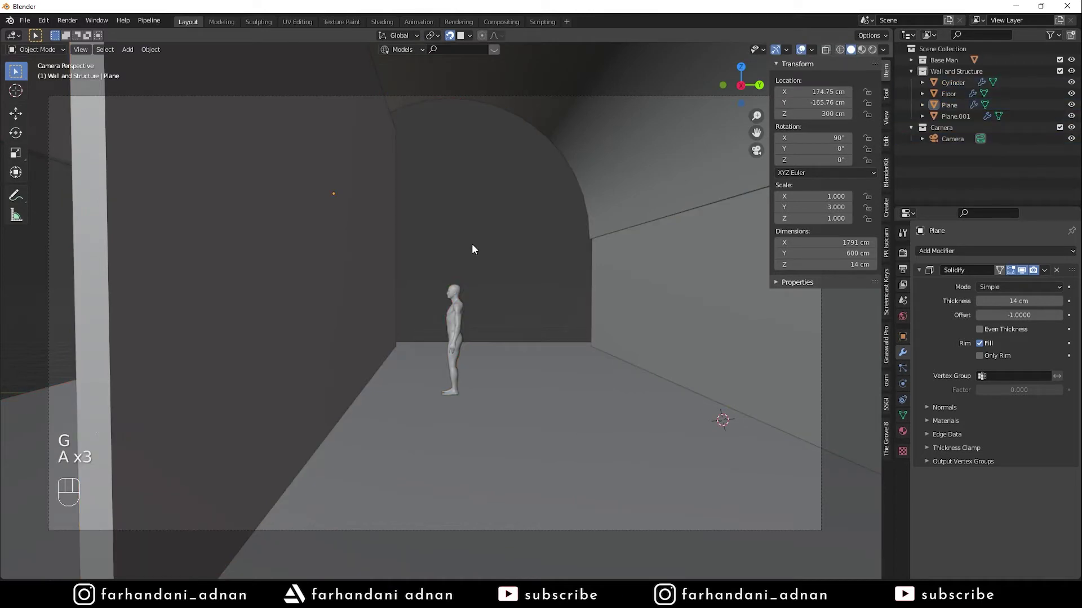
Start saving the scene and create a folder named Blender inside the Asset\Model folder of Project 9 White Room
click(26, 22)
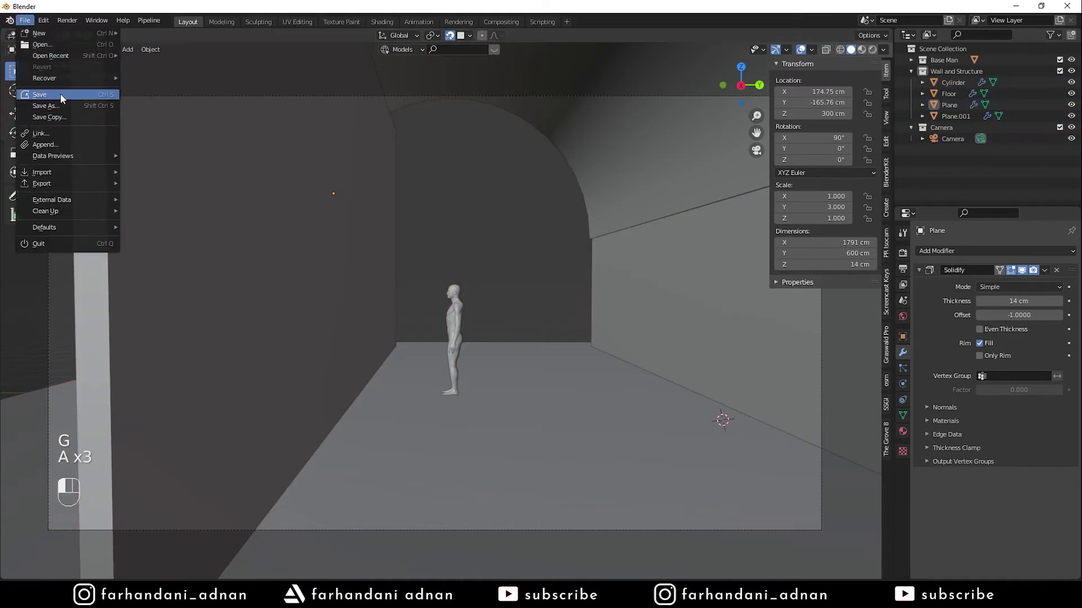
click(60, 94)
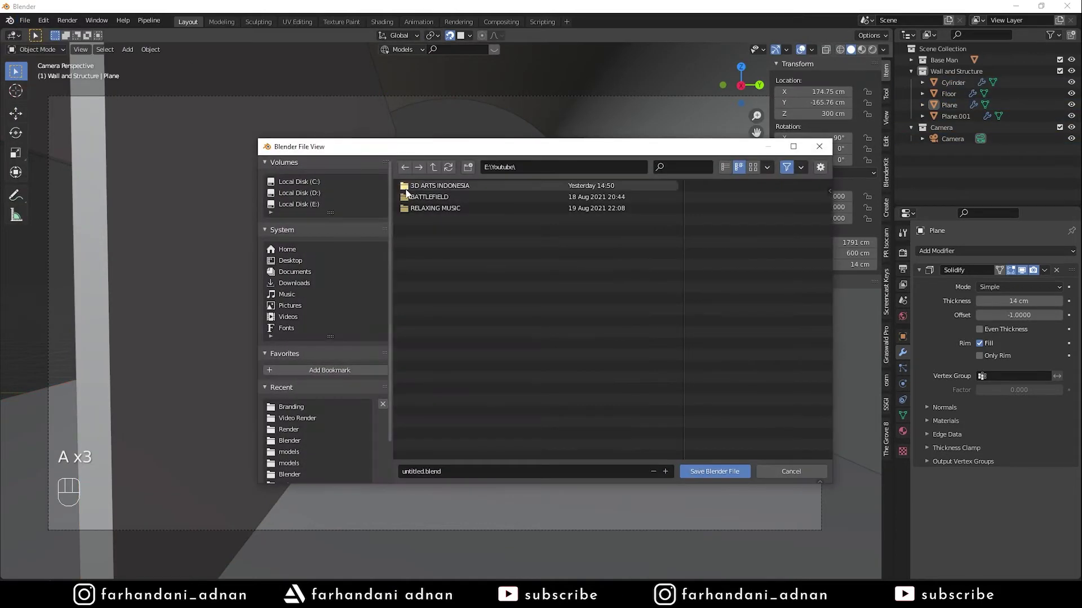
click(448, 185)
click(446, 308)
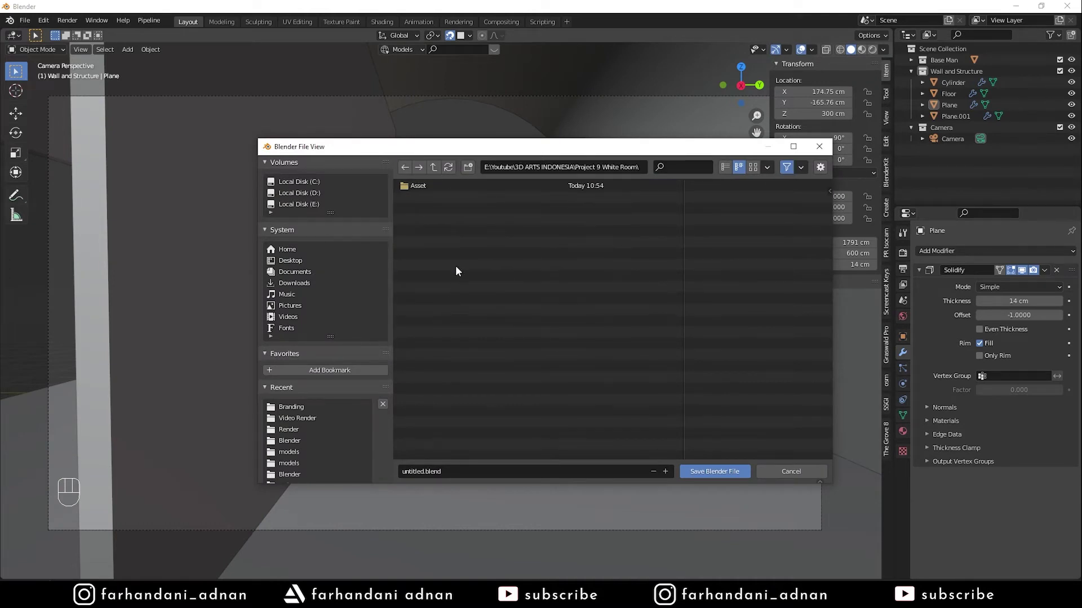
click(438, 198)
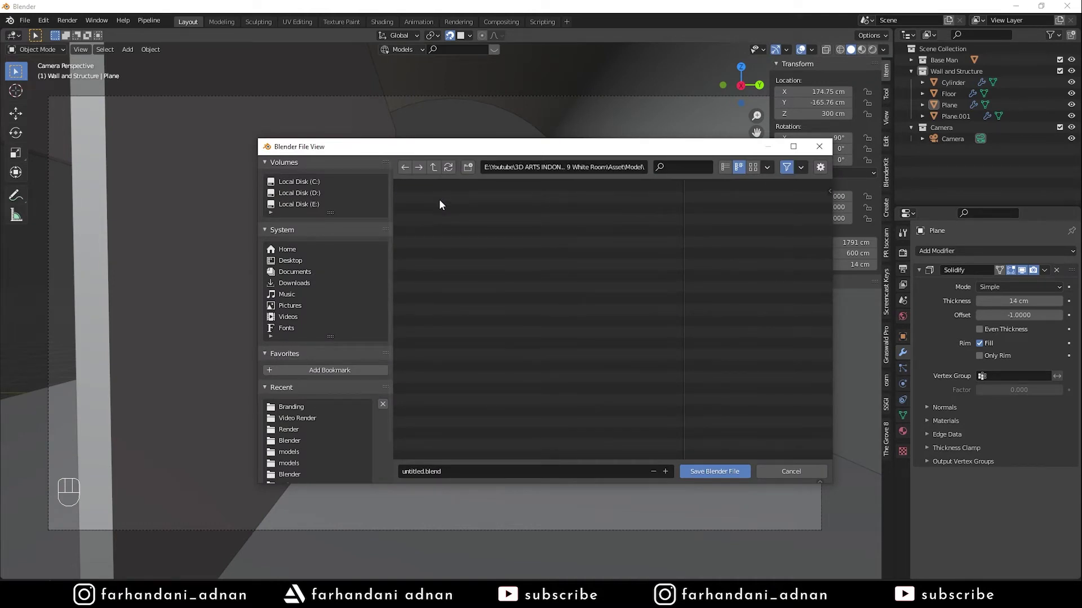
click(468, 167)
text(Ble)
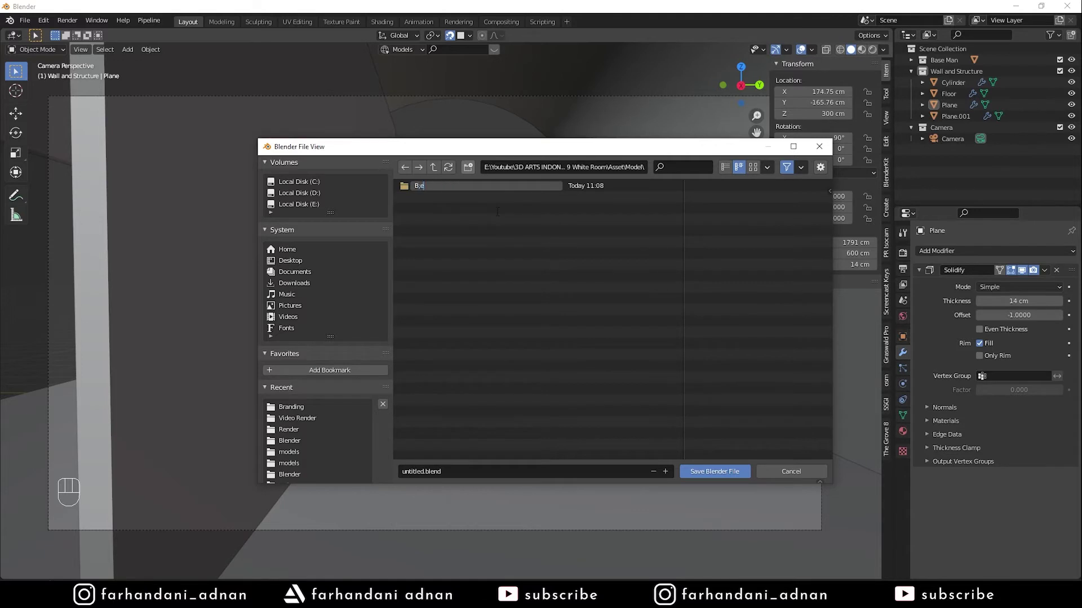
text(nder)
key(Return)
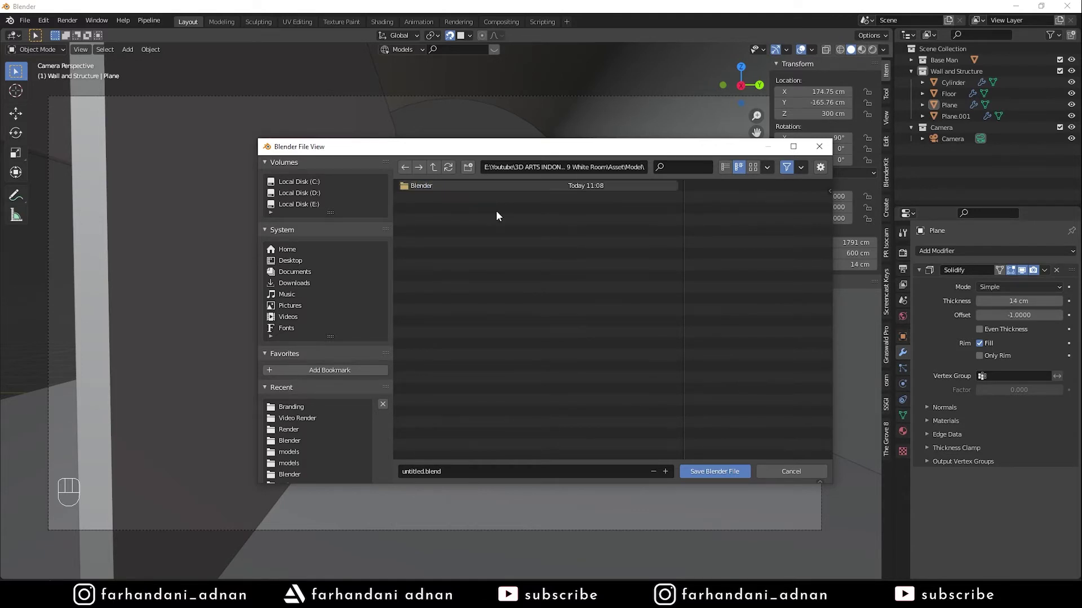
Save the scene as Whiteroom.blend in the new Blender folder
click(451, 185)
click(465, 472)
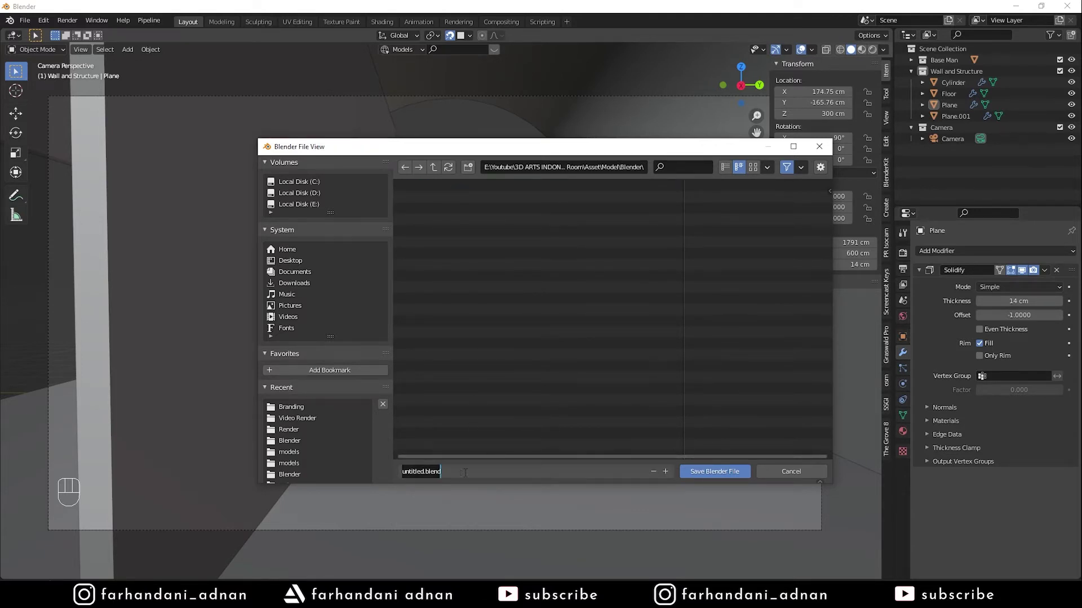
text(Whiteroom)
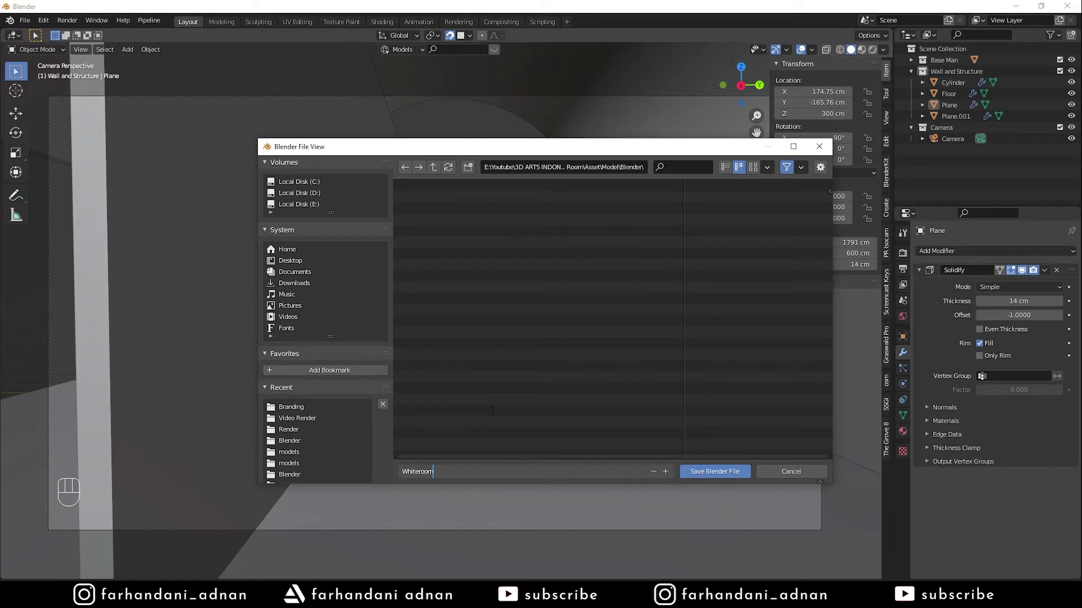
click(491, 410)
click(727, 470)
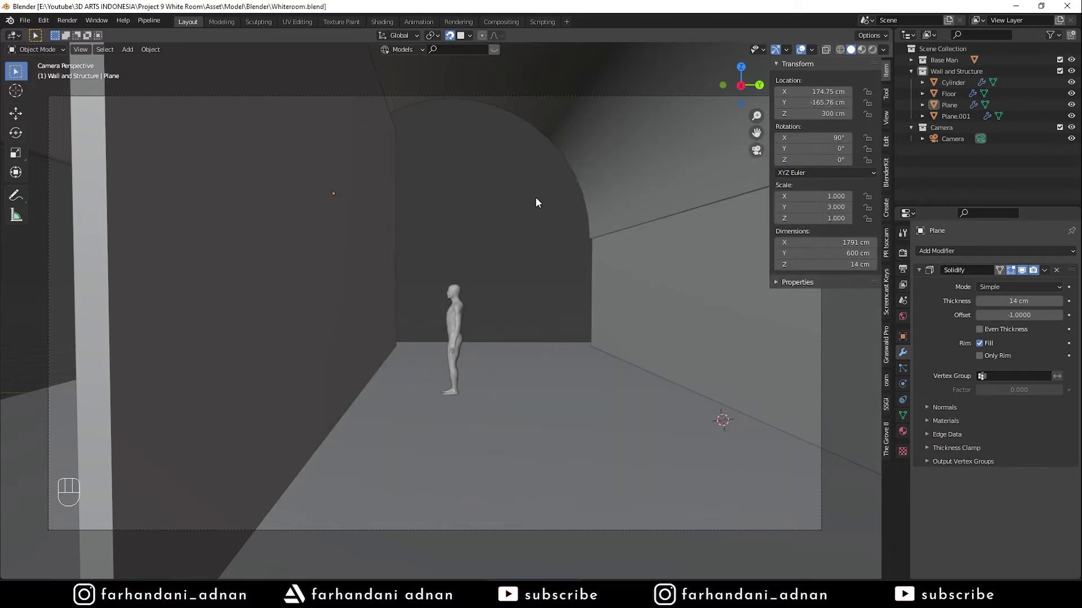
Check the partition in the reference photo and add a plane on the floor between the two side walls
middle_drag(552, 220, 495, 237)
key(alt+Tab)
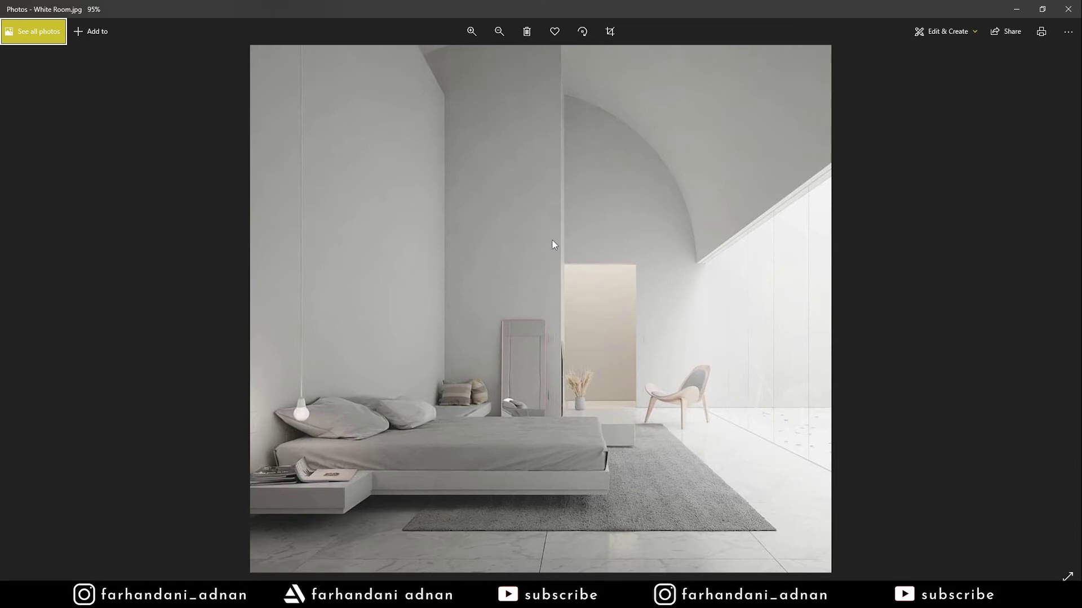
key(alt+Tab)
middle_drag(470, 326, 481, 333)
shift+right_click(495, 373)
key(shift+a)
mouse_move(532, 295)
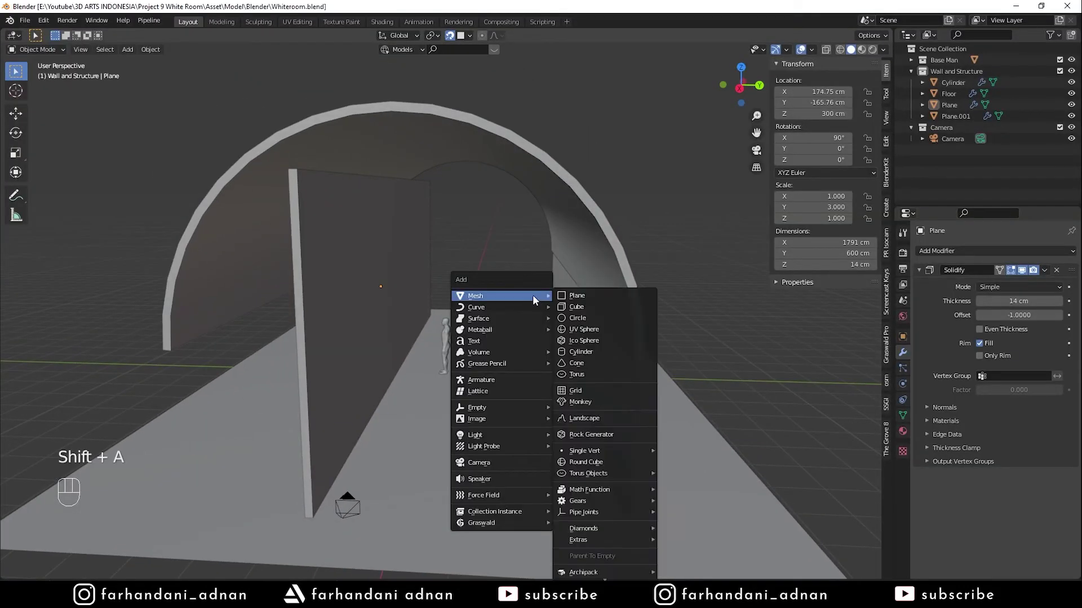
click(568, 293)
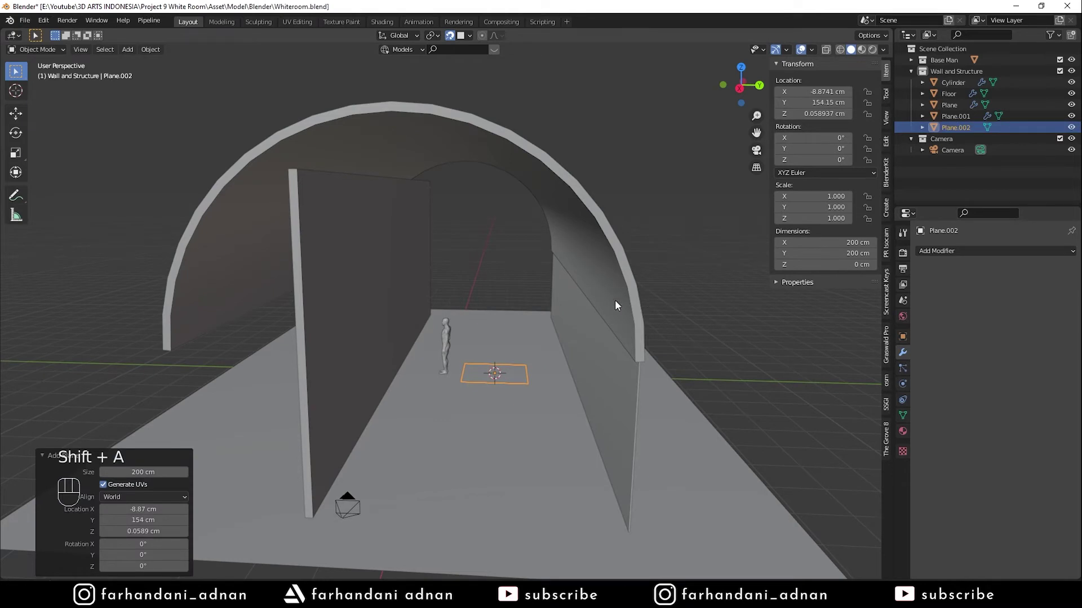
key(r)
key(x)
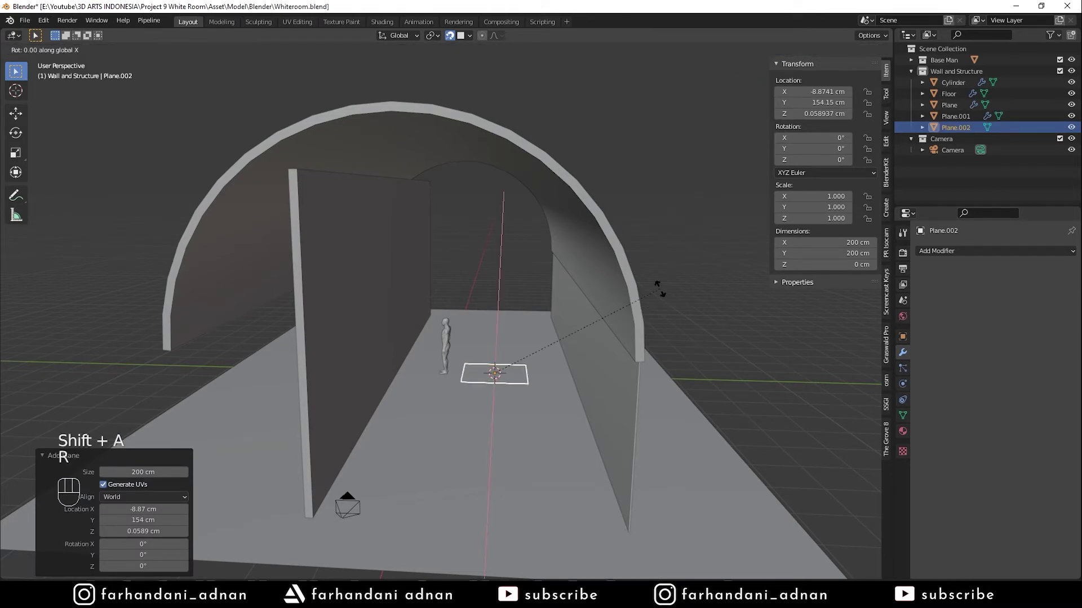
text(r90)
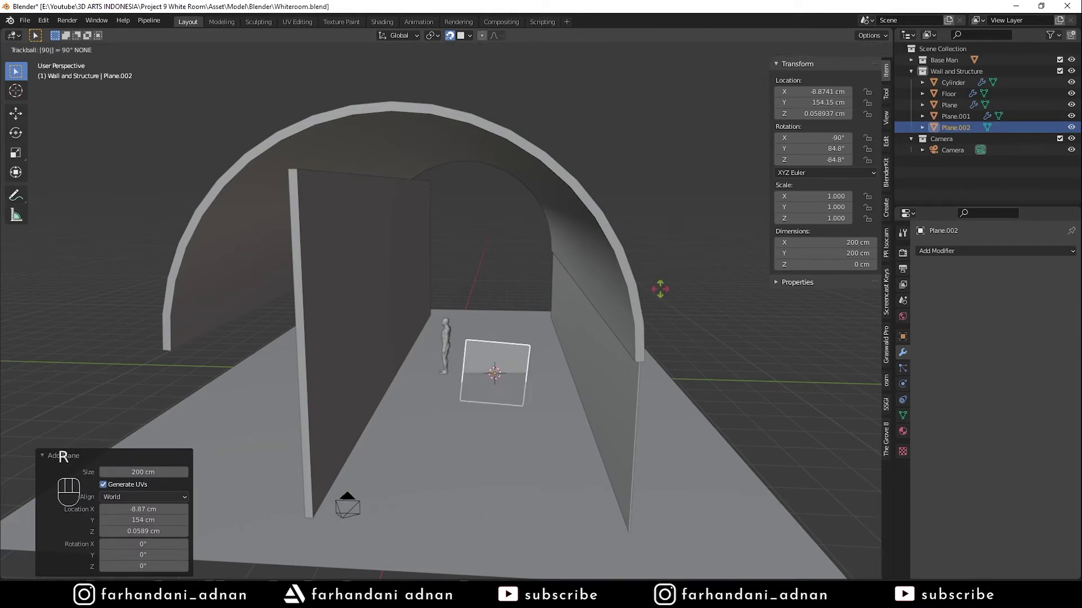
key(Escape)
Rotate the new plane 90° about the global Y axis so it stands upright
key(r)
key(x)
text(y90)
key(Return)
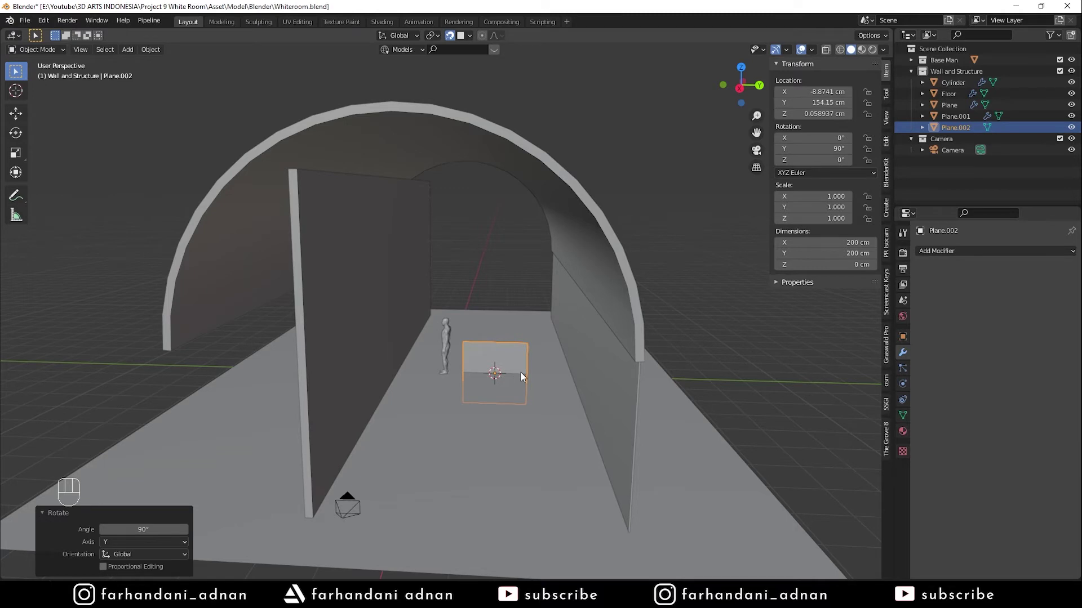
Scale the upright plane up to about 743 cm square
key(s)
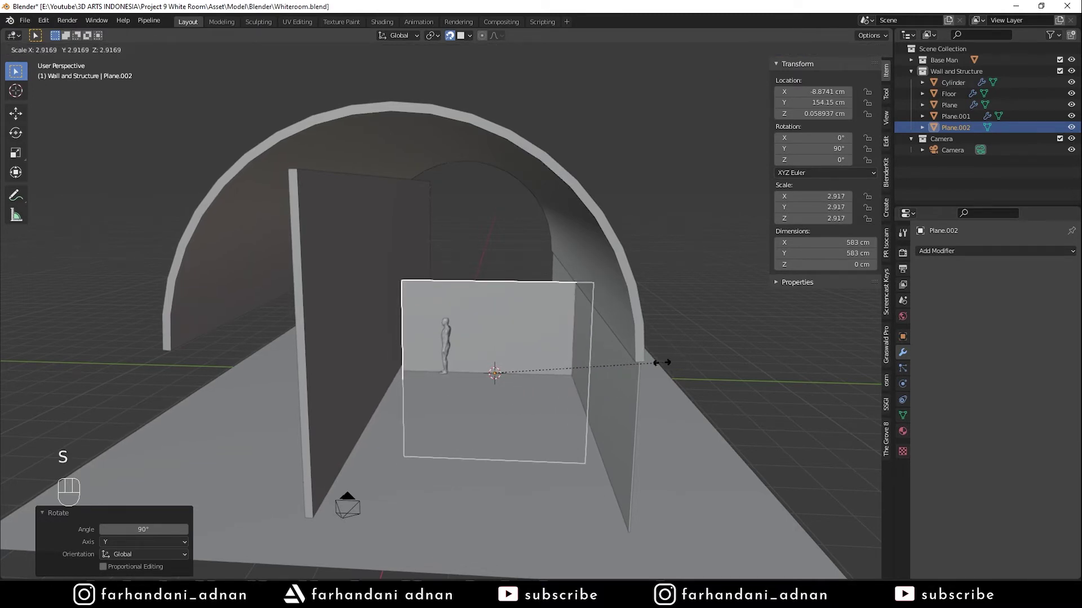
click(698, 364)
shift+middle_drag(657, 351, 673, 347)
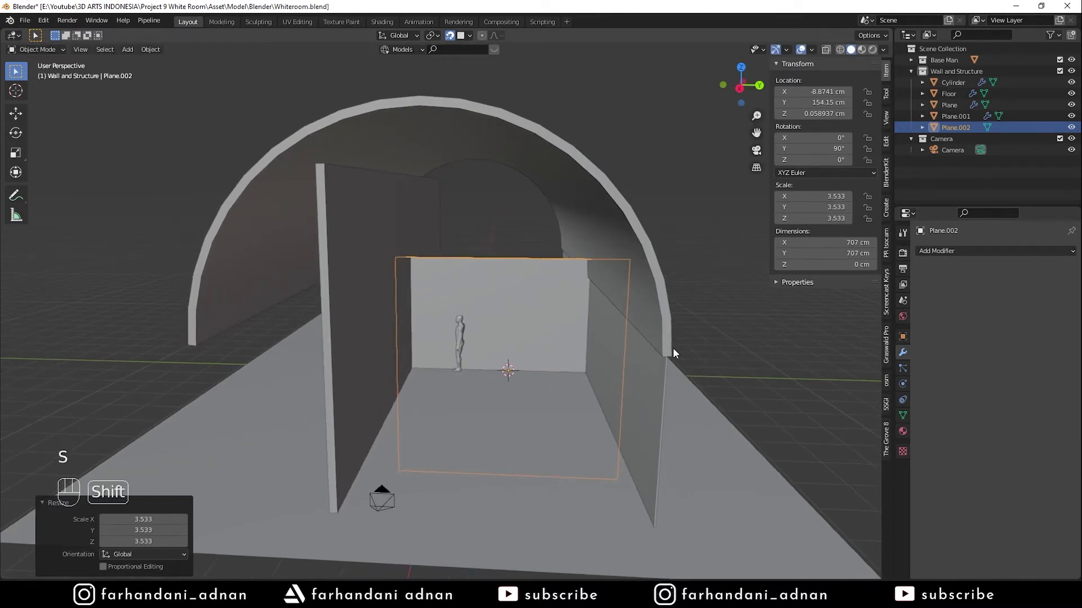
key(s)
click(681, 351)
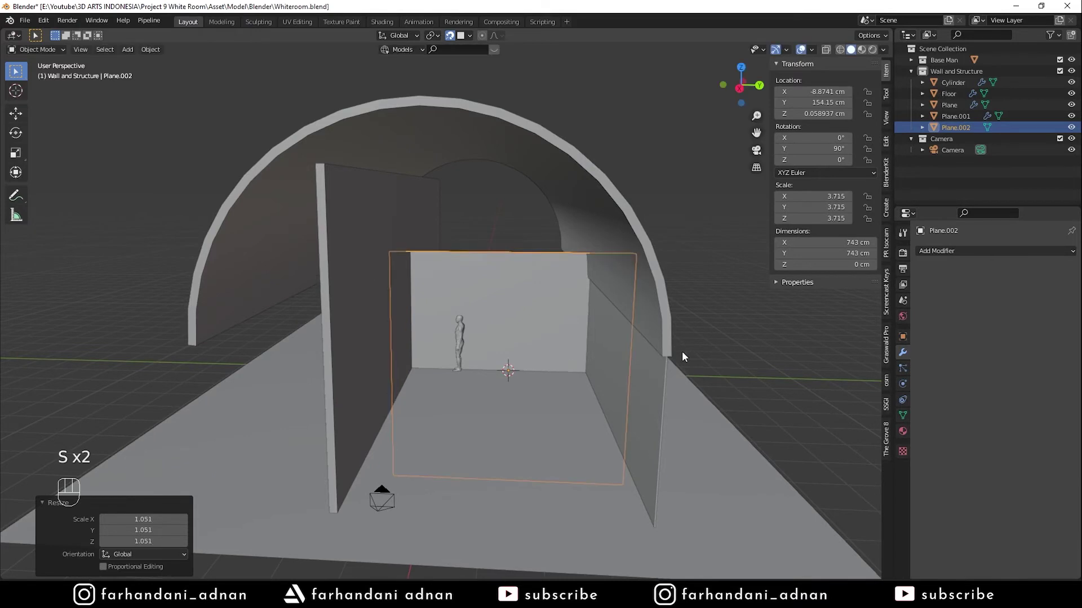
Turn off snapping and move the upright plane along Y past the thick wall to about Y location -279 cm
key(g)
key(y)
key(shift+Tab)
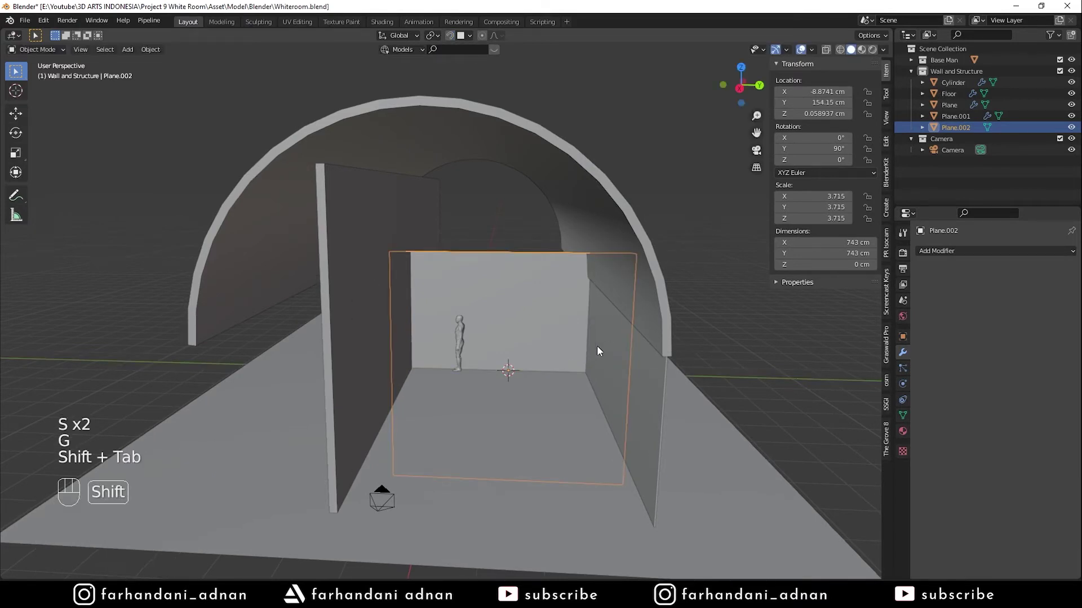
key(g)
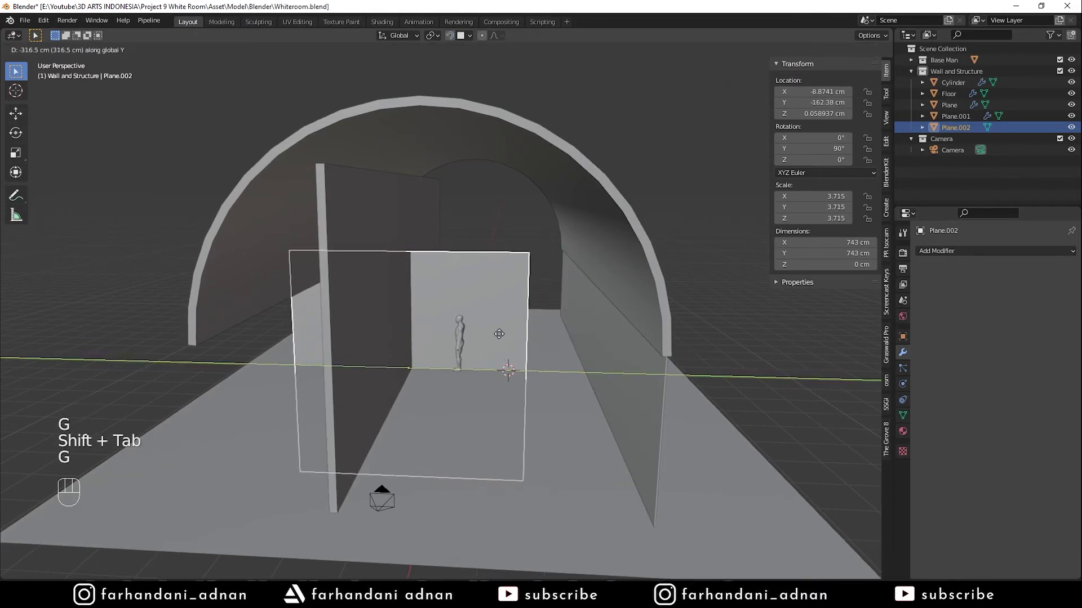
click(471, 326)
Move the upright plane's outer negative-Y edge about 254 cm inward to meet the vault's side, making the plane 490 cm wide
mouse_move(472, 328)
shift+middle_down()
mouse_move(576, 300)
mouse_move(507, 331)
mouse_move(524, 323)
mouse_move(367, 299)
shift+middle_up()
key(Tab)
key(z)
click(280, 299)
drag(297, 214, 374, 561)
key(z)
click(540, 391)
middle_drag(541, 391, 563, 387)
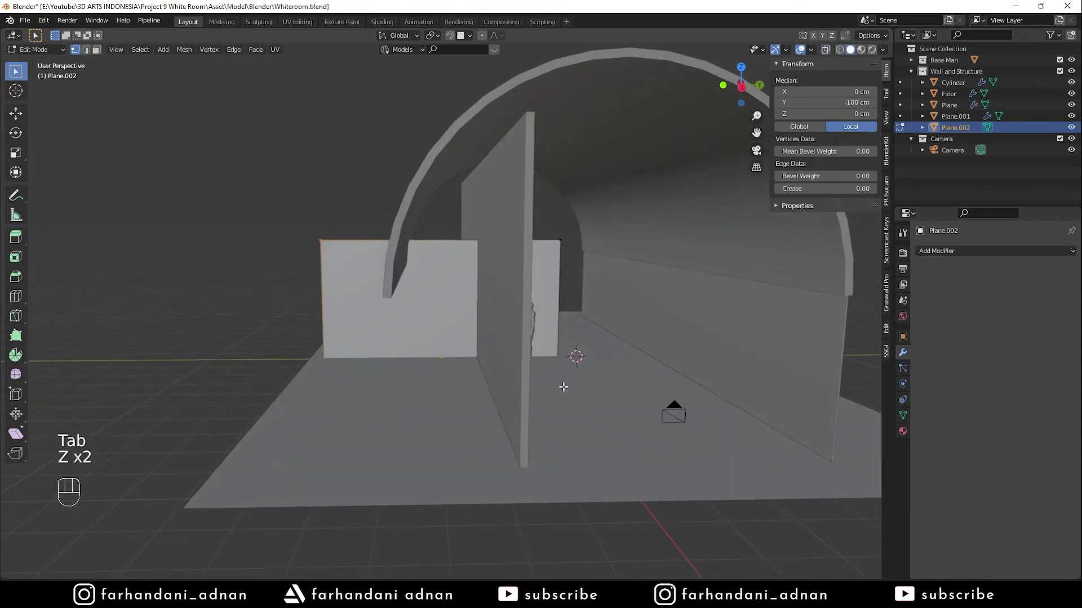
key(KP_3)
key(g)
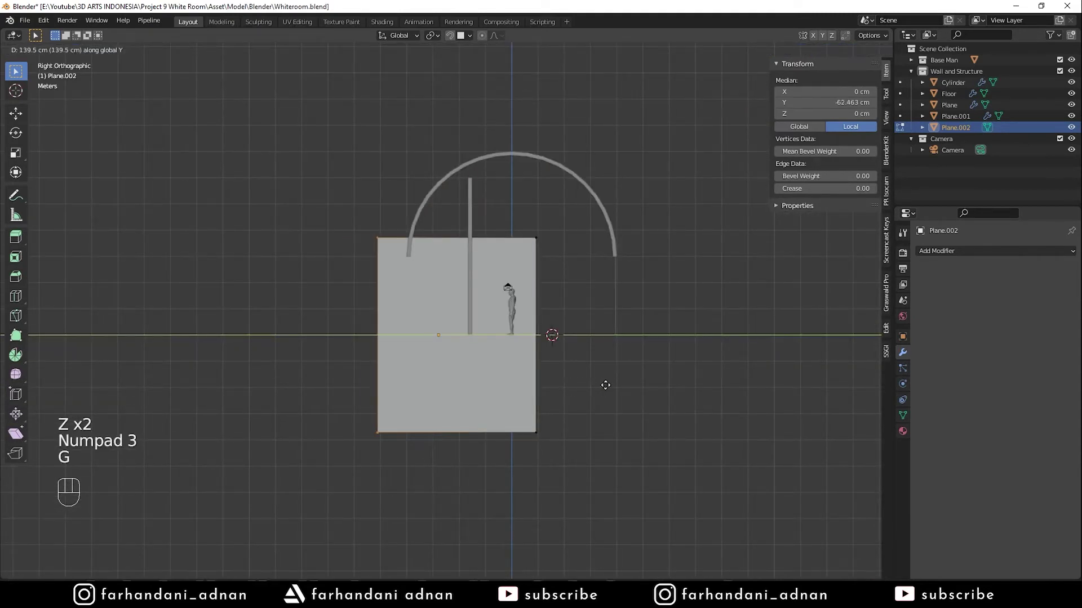
key(shift)
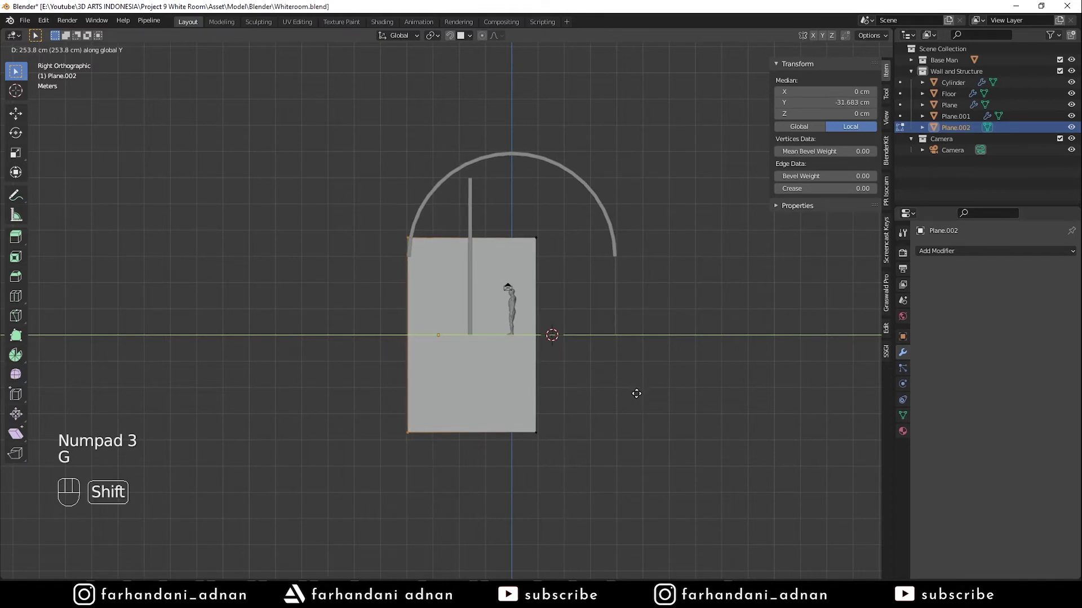
click(635, 396)
key(Tab)
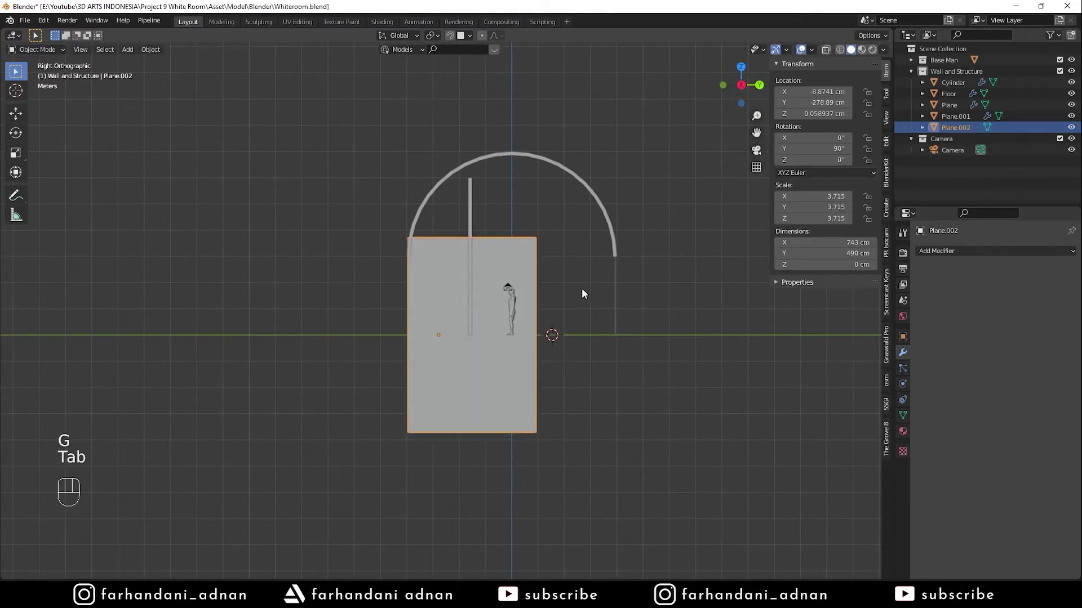
Raise the plane onto the floor at about Z location 371 cm and lower its upper edge to just above the vault, 721 cm tall
key(g)
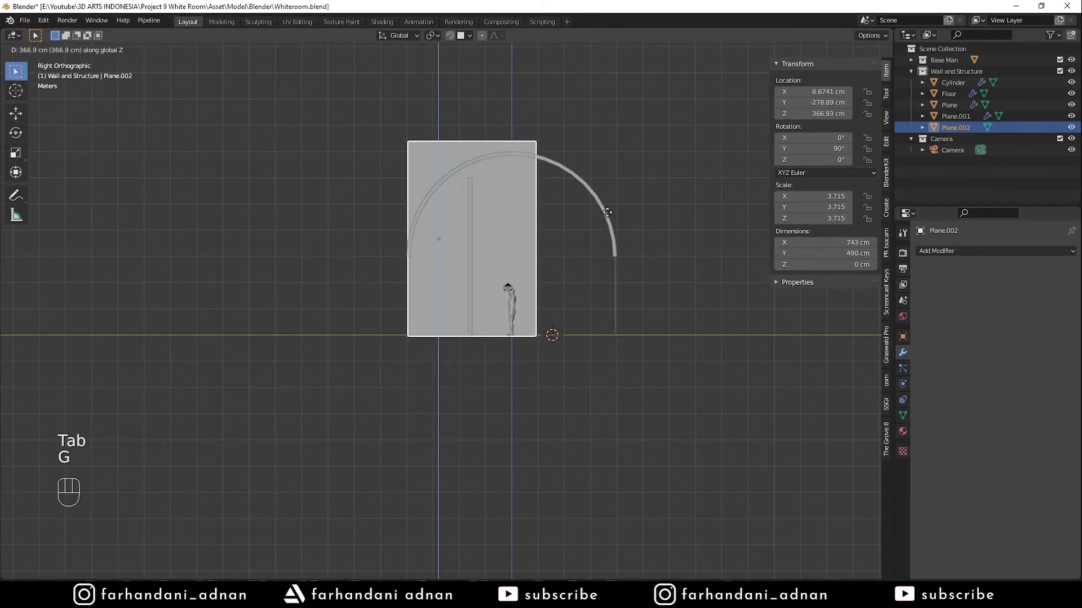
click(620, 248)
shift+middle_drag(620, 248, 620, 285)
key(Tab)
drag(343, 143, 570, 198)
key(g)
middle_click(571, 199)
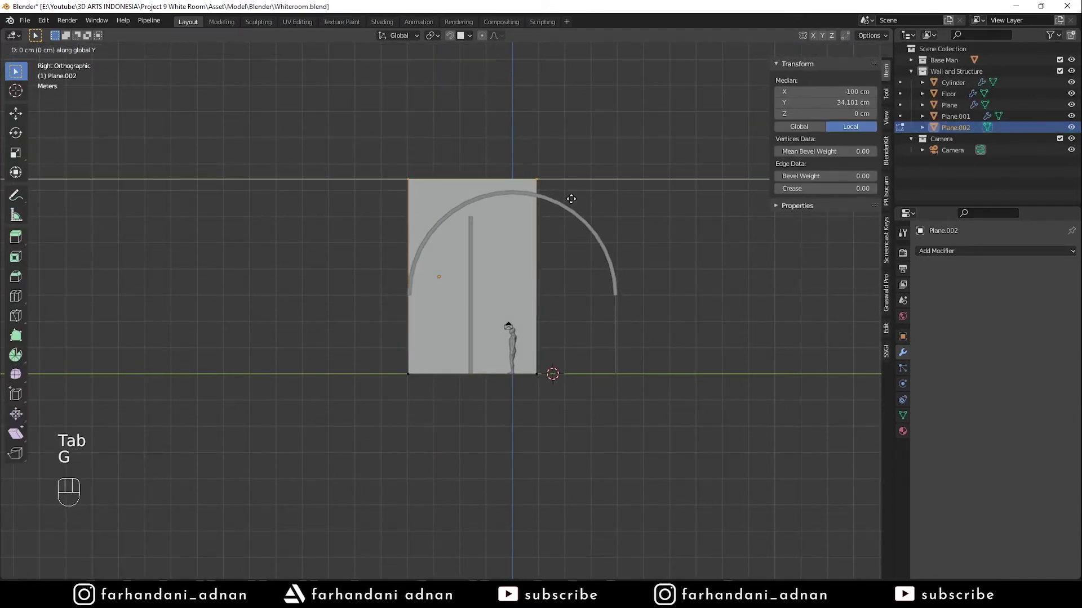
shift+click(572, 236)
key(Tab)
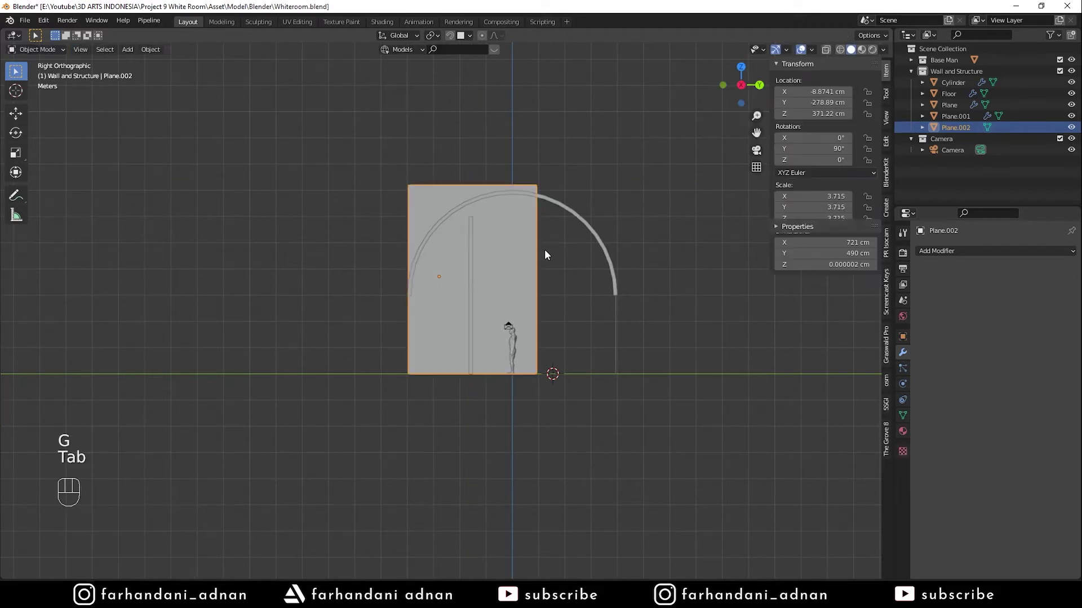
Move the upright cross plane along Y to about Y location -273 cm so it fits inside the vault's side
key(g)
middle_click(533, 245)
click(546, 243)
key(a)
key(a)
key(a)
middle_drag(546, 242, 525, 236)
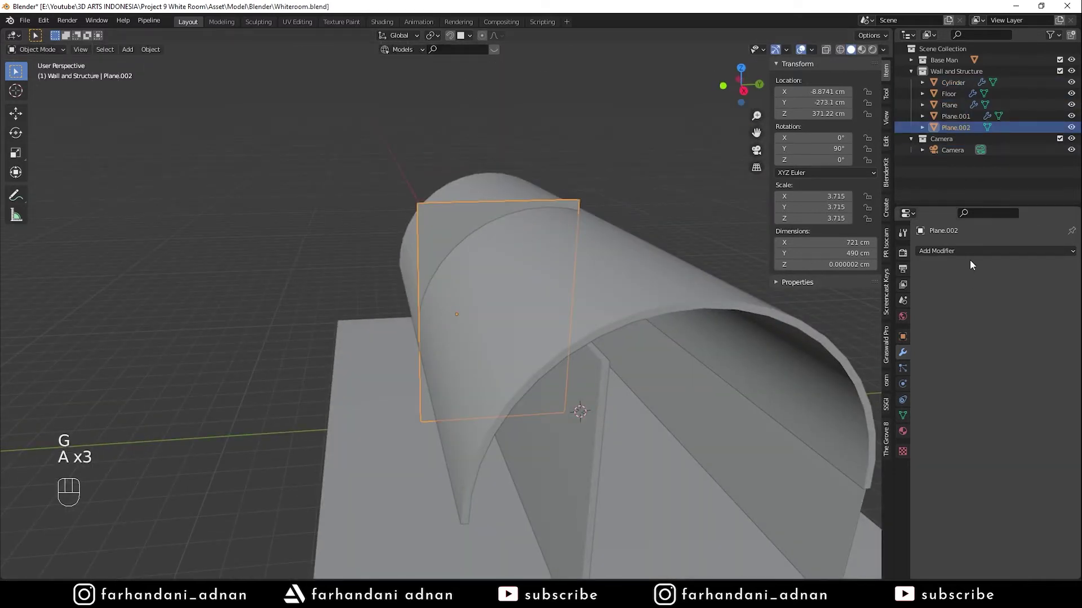
Add a Solidify modifier to the upright cross plane with a thickness of 14 cm
click(939, 250)
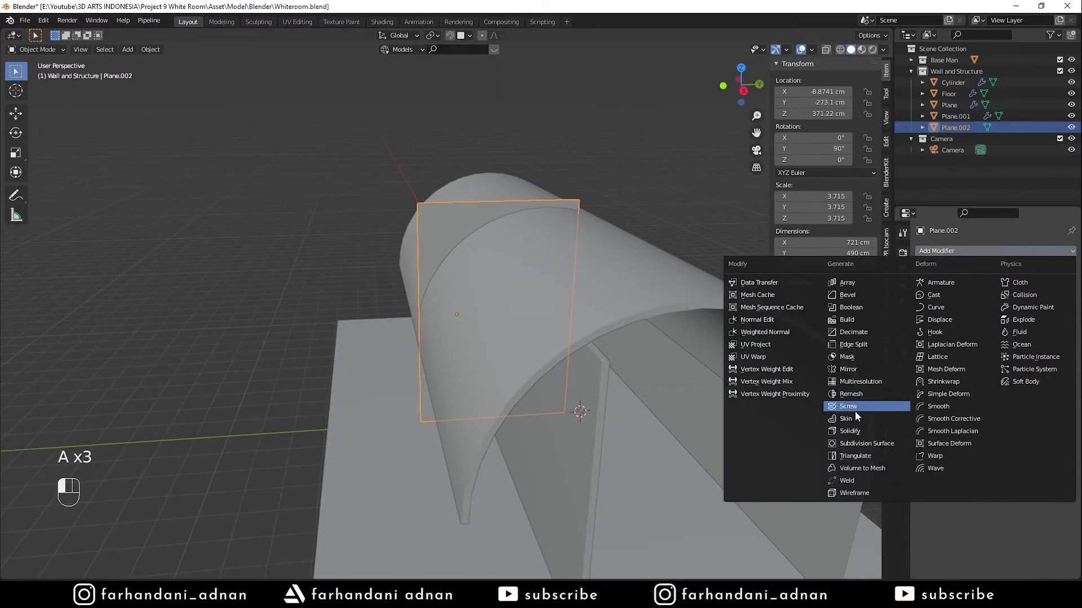
click(849, 431)
click(1009, 302)
key(Return)
middle_drag(652, 272, 583, 258)
key(a)
key(a)
key(a)
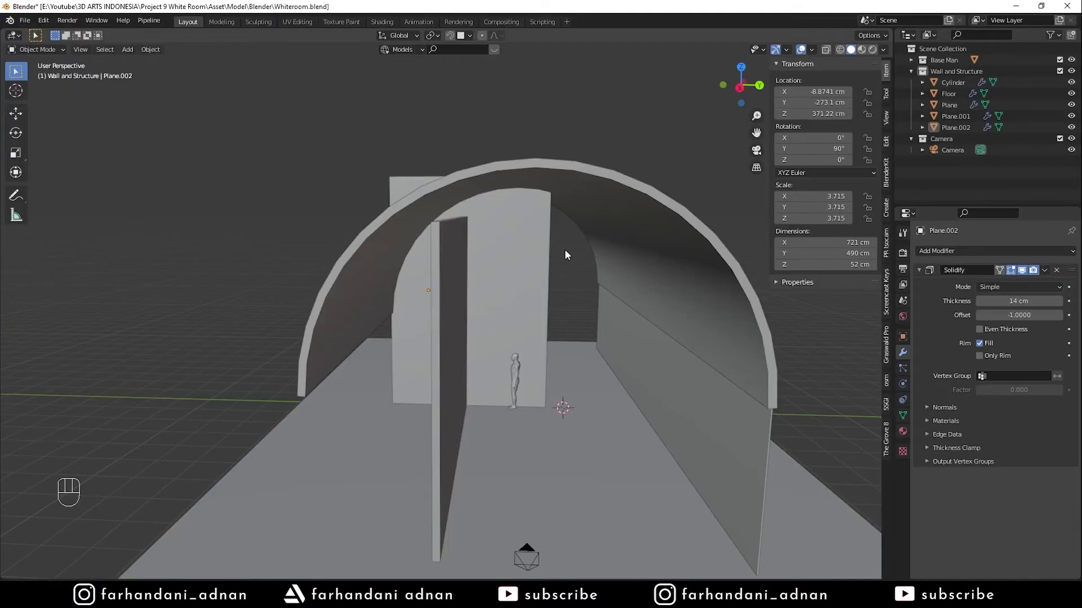
Set the Y dimension of the freestanding lengthwise wall to 550 cm
click(473, 251)
click(457, 265)
middle_drag(457, 265, 630, 256)
click(864, 253)
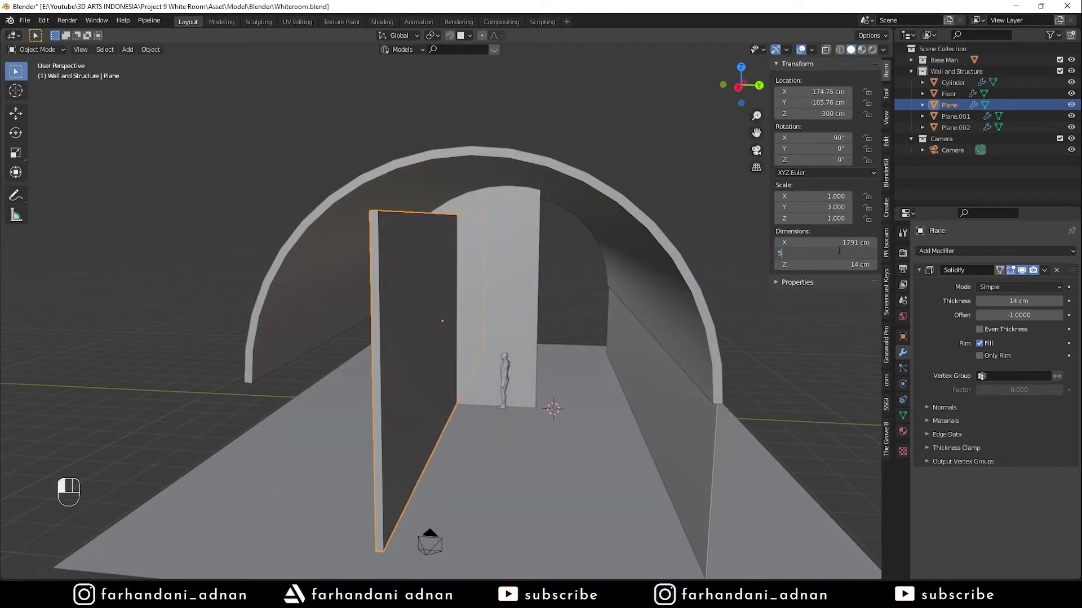
text(550)
key(Return)
Lower the freestanding wall 25 cm along Z onto the floor with snapping on, and save the file
key(shift+Tab)
key(g)
click(512, 350)
key(ctrl+s)
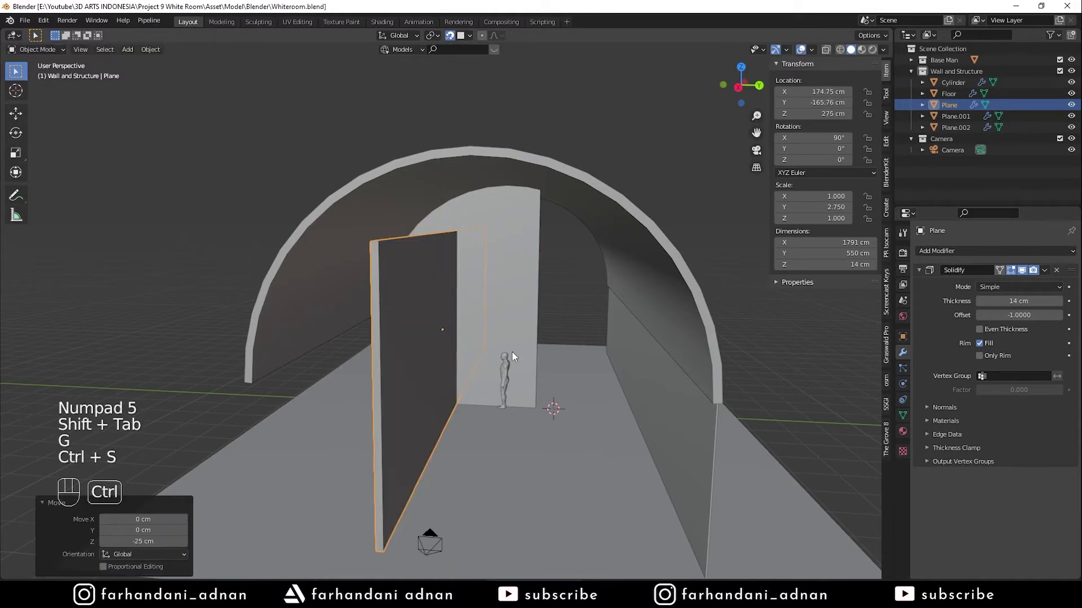
key(a)
key(a)
key(a)
Add a Boolean Difference modifier to the upright cross wall, using the vault Cylinder as the cutting object
middle_drag(514, 332, 508, 289)
click(509, 249)
middle_drag(509, 249, 587, 276)
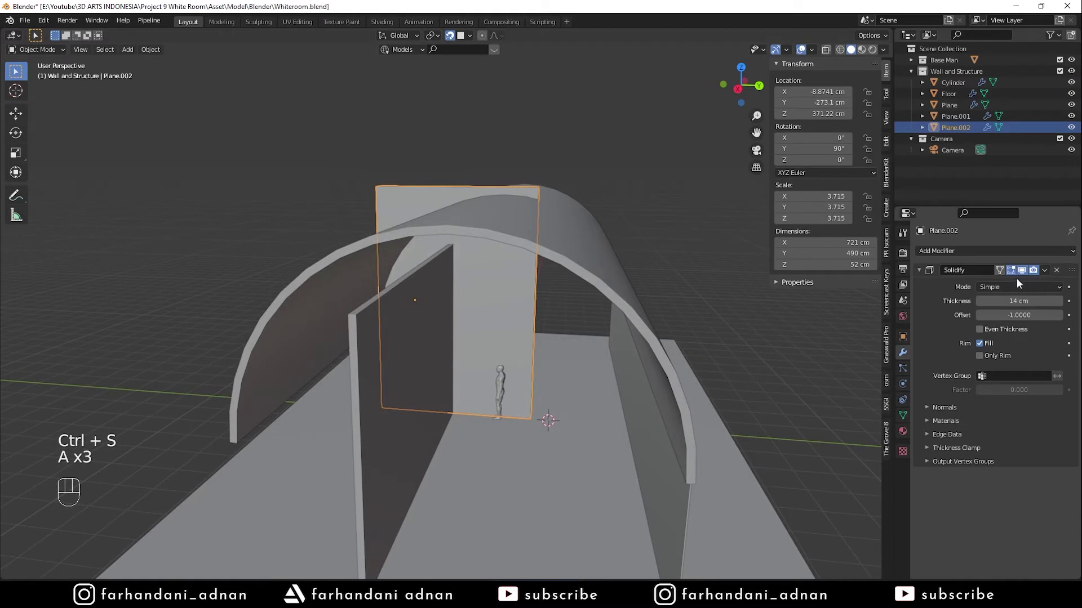
click(921, 269)
middle_drag(563, 214, 584, 202)
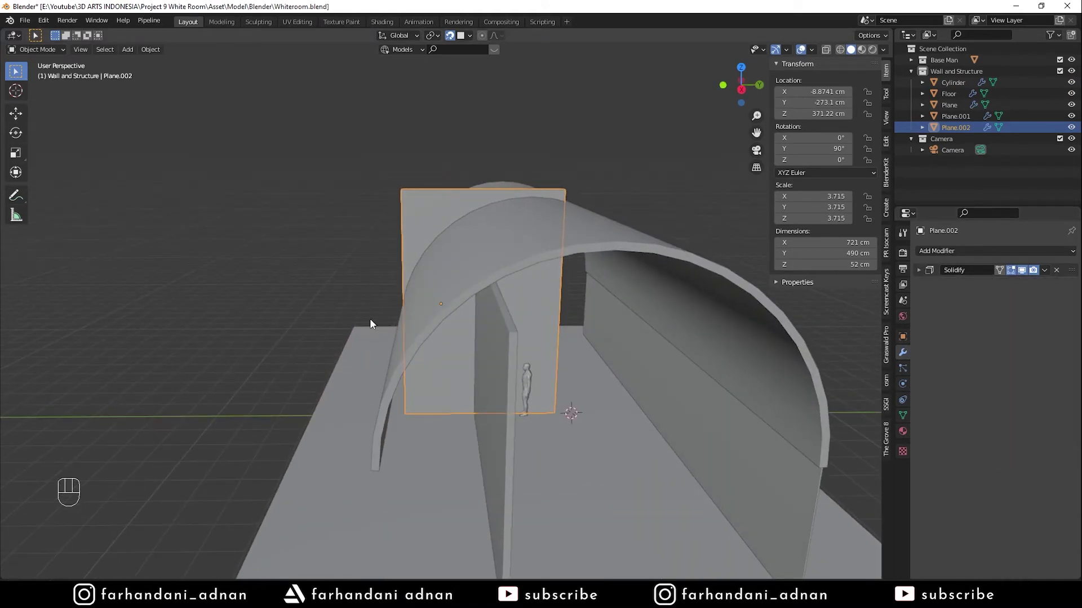
click(952, 251)
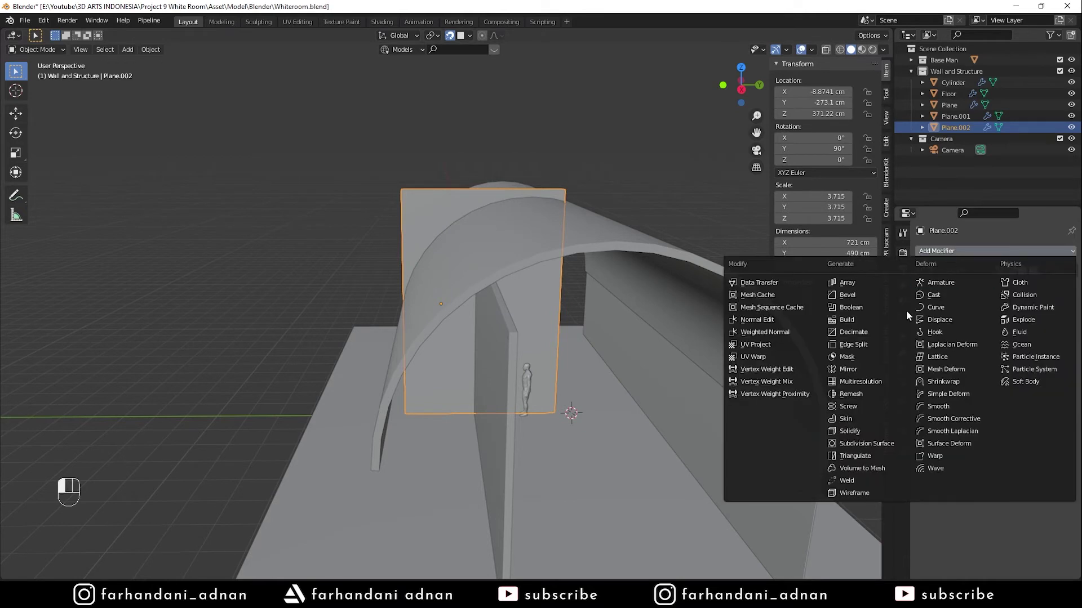
click(848, 307)
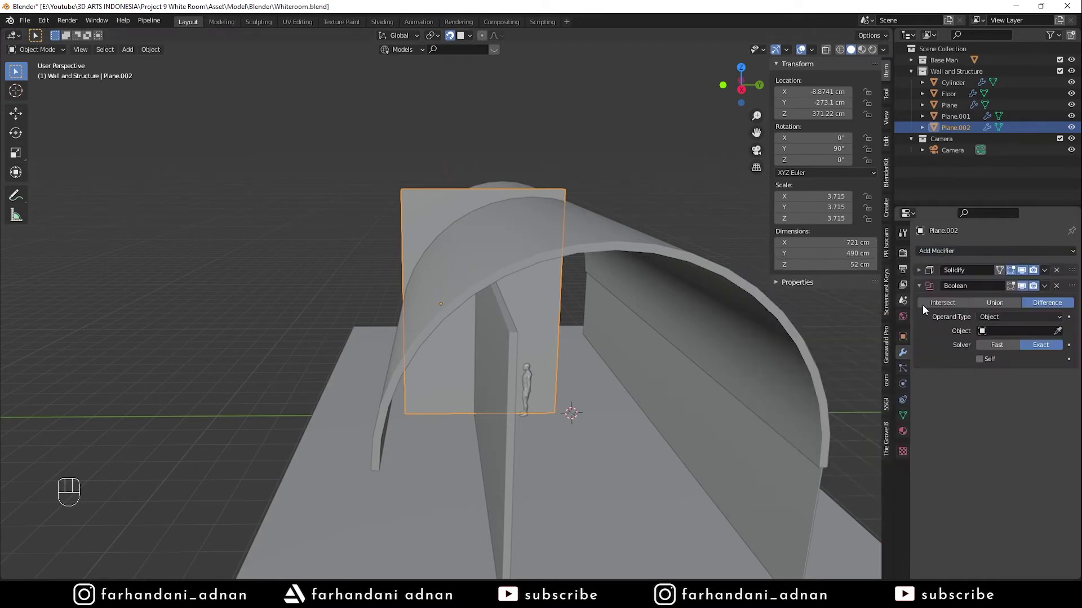
click(1058, 332)
click(612, 237)
Check the cut along the vault and apply the cross wall's Solidify and Boolean modifiers
middle_drag(601, 226, 573, 205)
scroll(431, 259, up, 5)
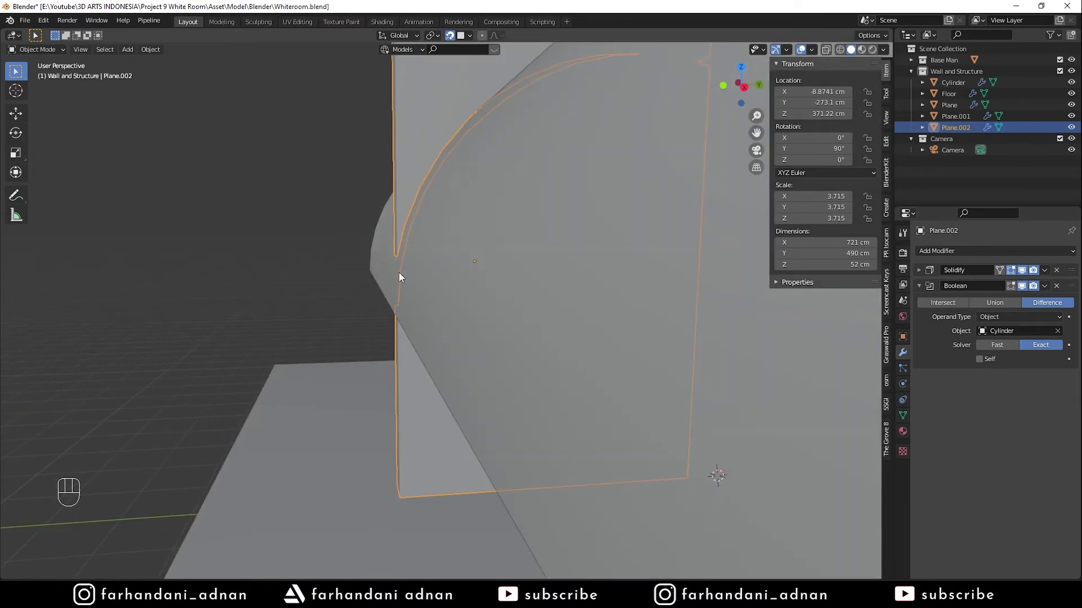
scroll(536, 241, down, 5)
middle_drag(536, 241, 609, 239)
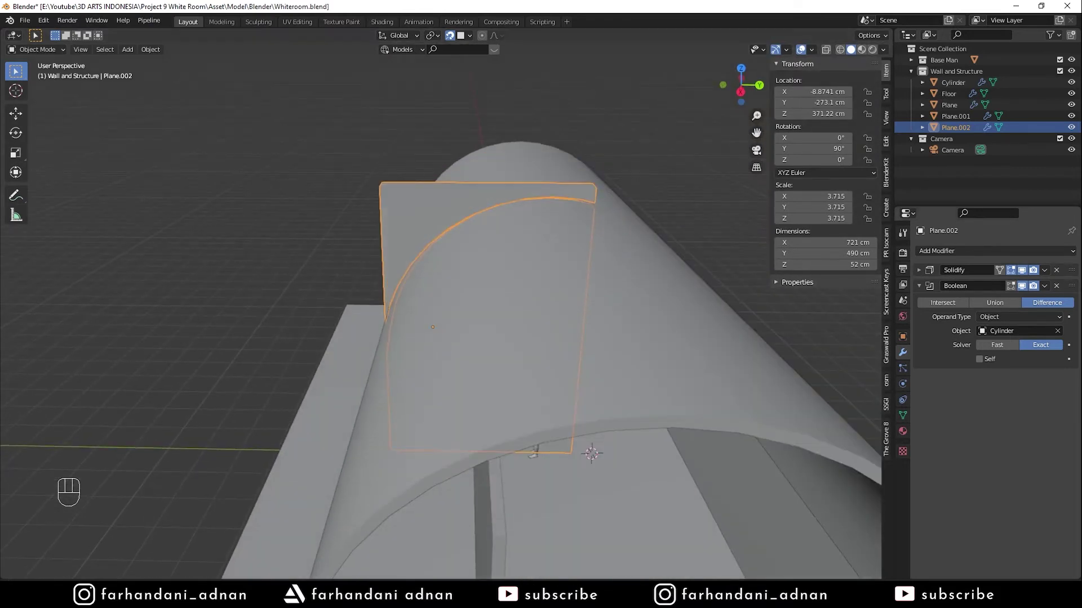
click(1044, 271)
click(1018, 281)
click(1045, 270)
click(1029, 283)
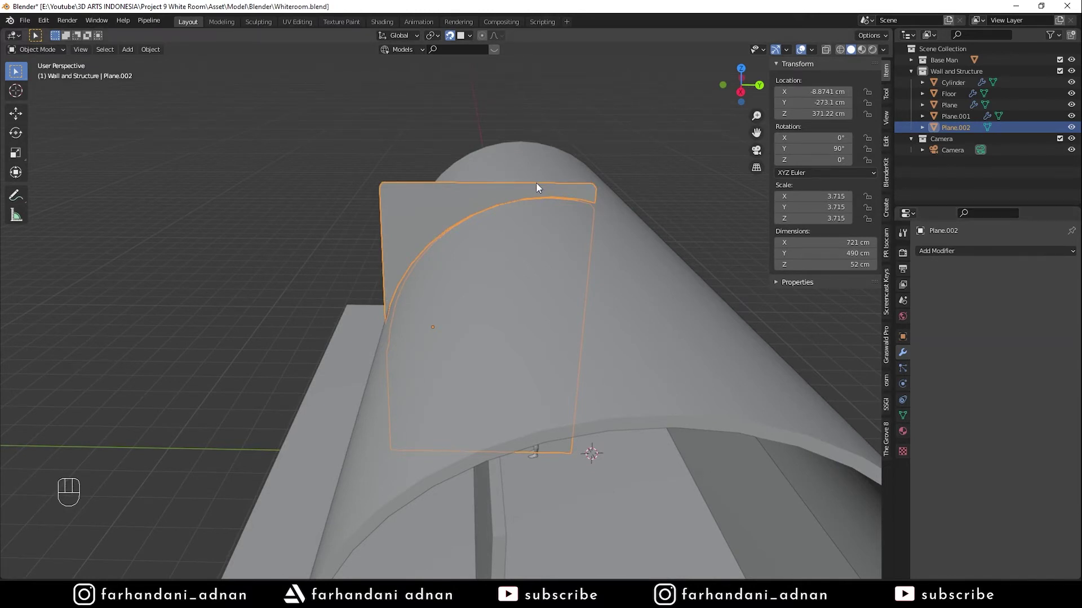
Isolate the cross wall and delete the linked corner piece lying outside the vault's curve
key(KP_Divide)
middle_drag(530, 187, 435, 215)
key(Tab)
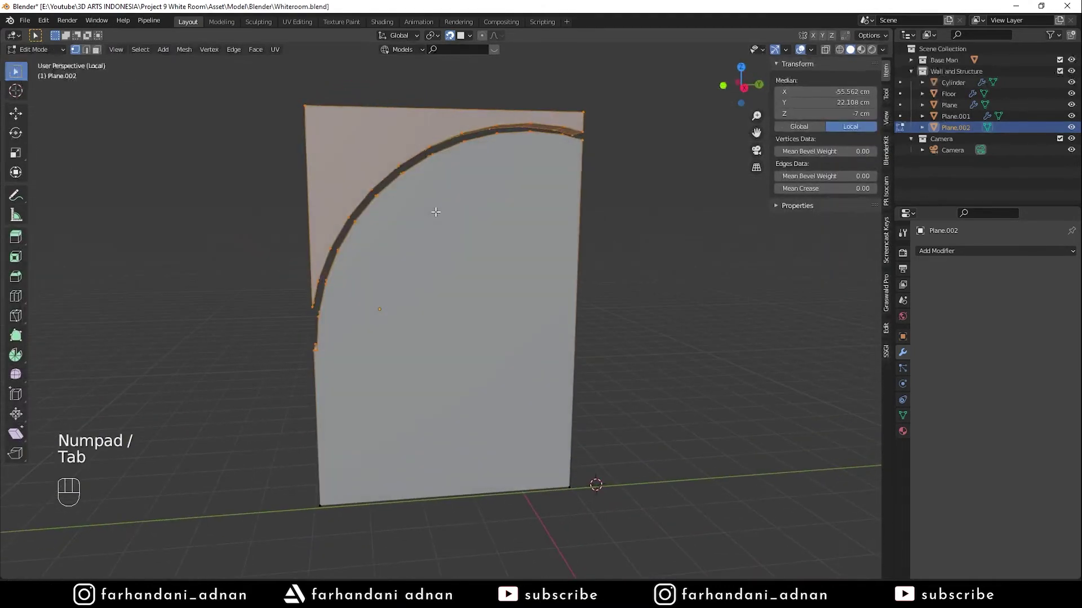
key(3)
middle_drag(336, 168, 606, 169)
key(a)
key(a)
key(a)
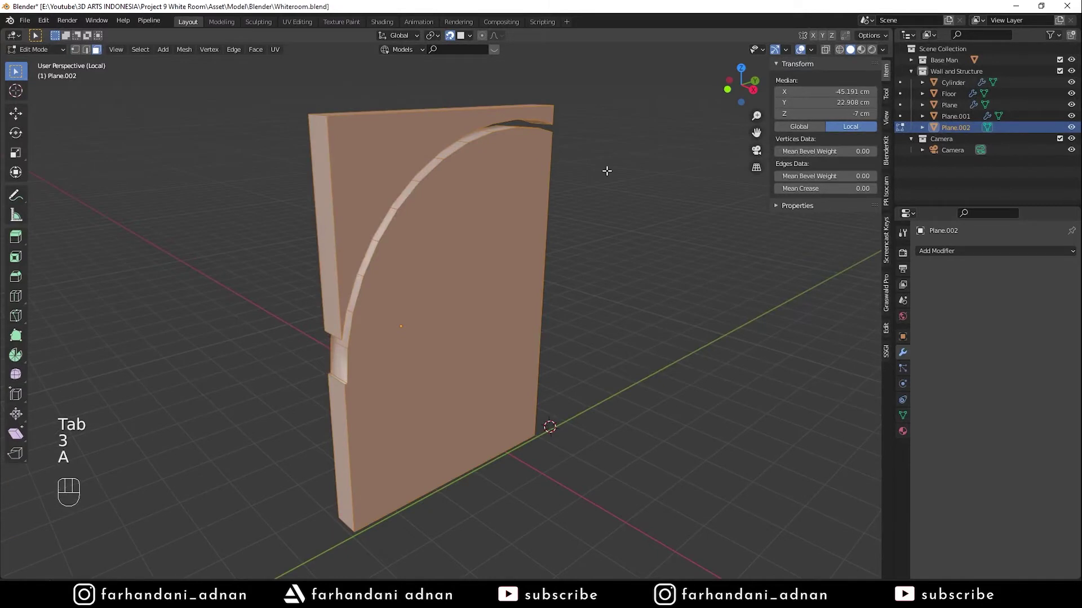
key(l)
key(x)
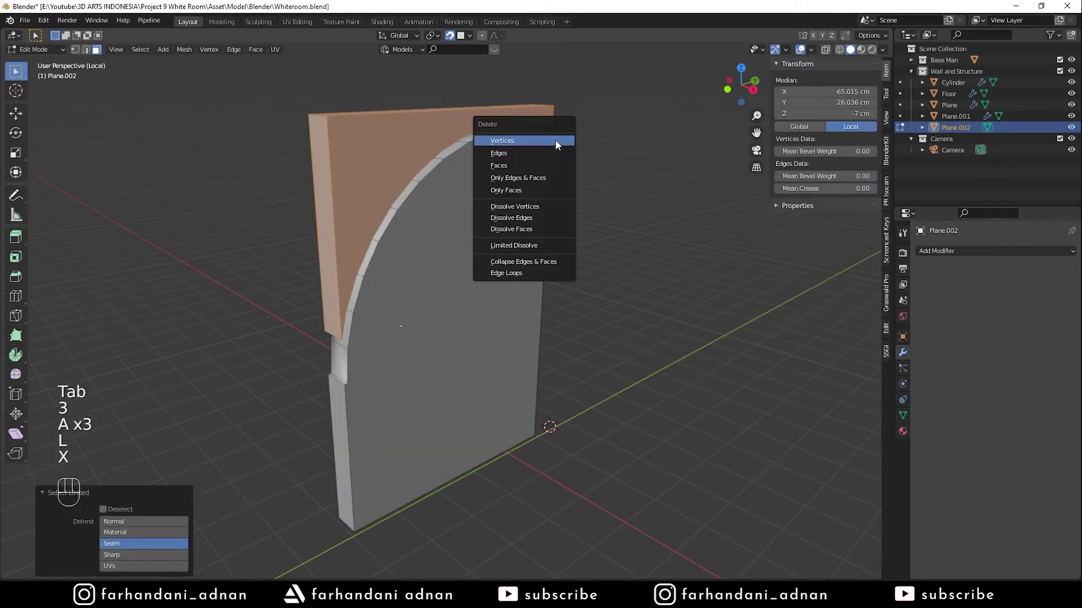
click(555, 140)
key(Tab)
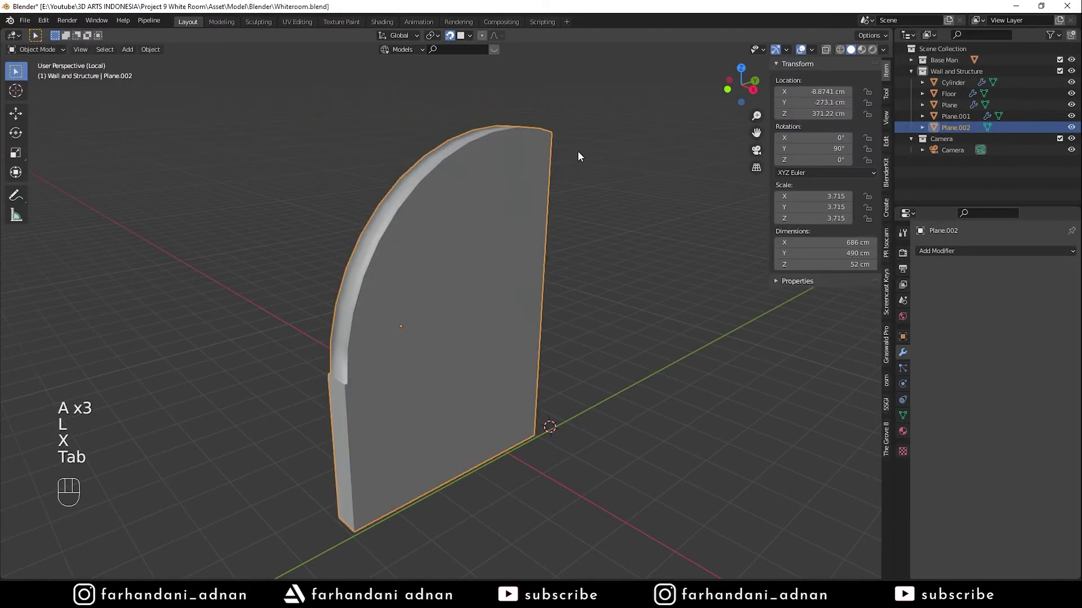
Set the trimmed cross wall's surface shading, return to the full scene and save the file
middle_drag(576, 150, 551, 171)
right_click(508, 181)
click(508, 181)
mouse_move(490, 195)
middle_down()
mouse_move(508, 195)
mouse_move(468, 202)
middle_up()
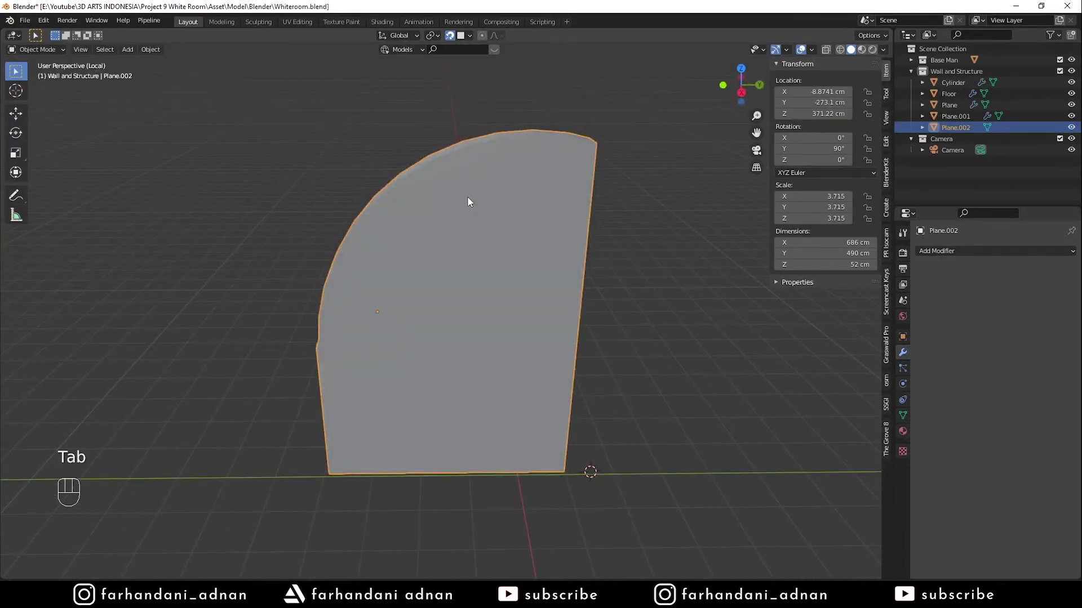
key(KP_Divide)
mouse_move(530, 261)
middle_down()
mouse_move(556, 245)
mouse_move(539, 269)
middle_up()
key(a)
key(a)
key(a)
key(ctrl+s)
Switch to the White Room.jpg reference in Photos and compare its walls and vault with the Blender model
key(alt+Tab)
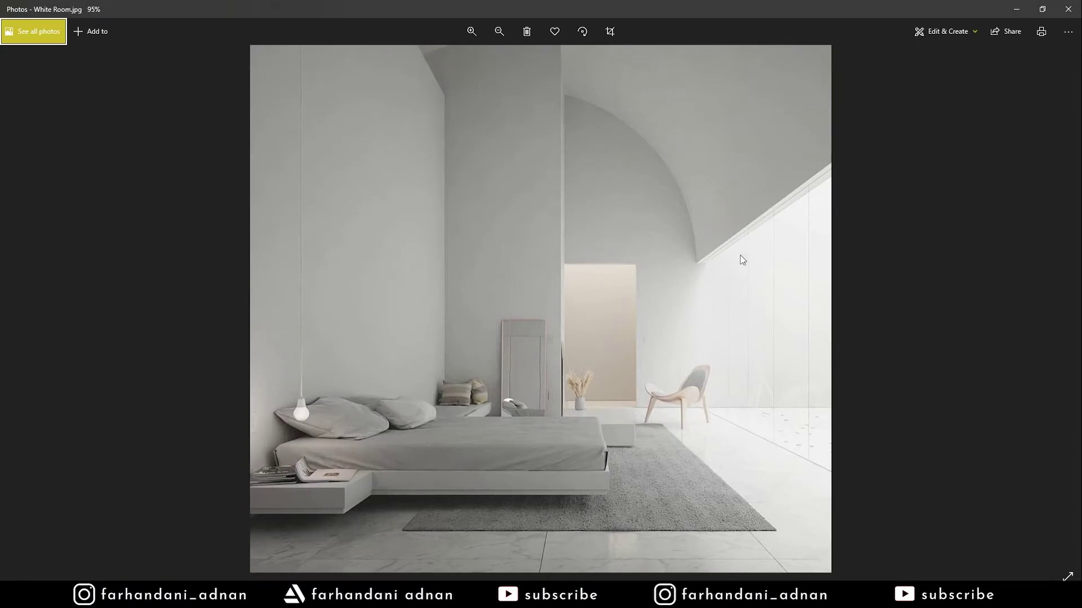
key(alt+Tab)
middle_drag(488, 239, 444, 257)
key(alt+Tab)
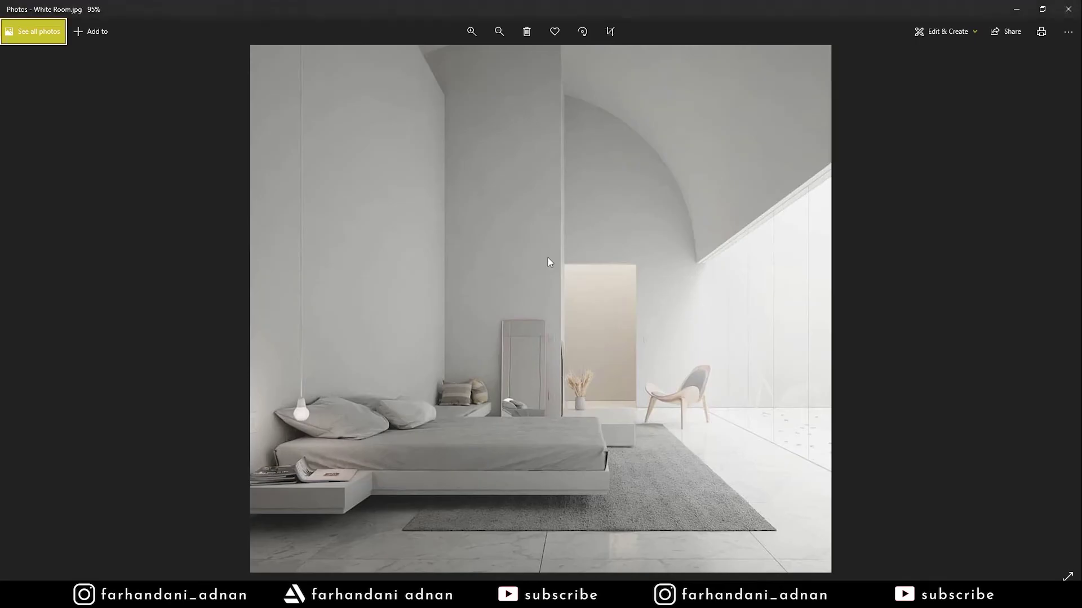
key(alt+Tab)
Try to add a loop cut across the floor in line with the vault's end
click(618, 343)
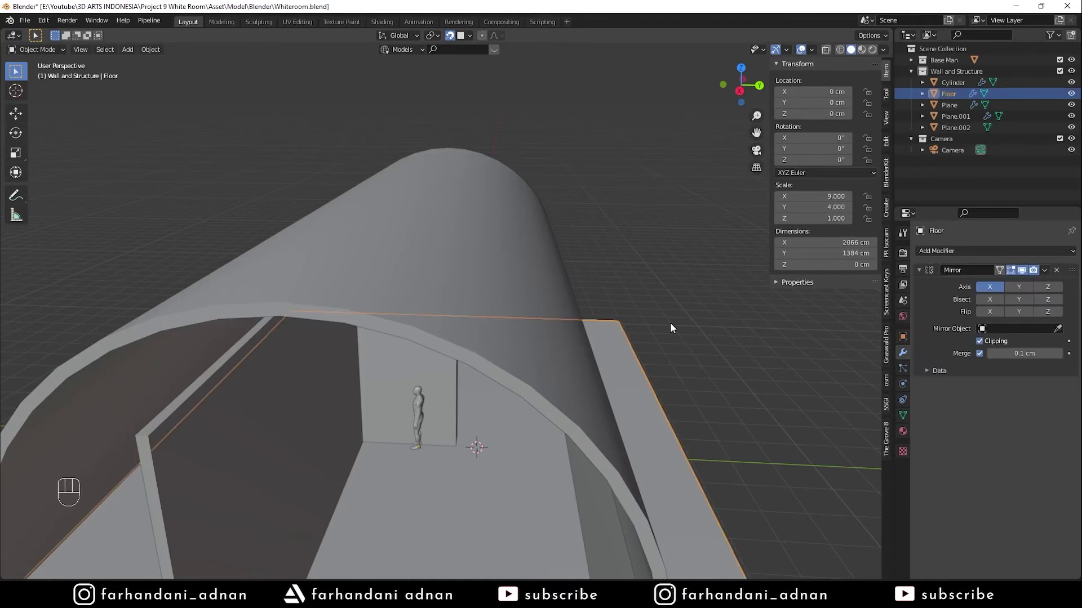
key(KP_Divide)
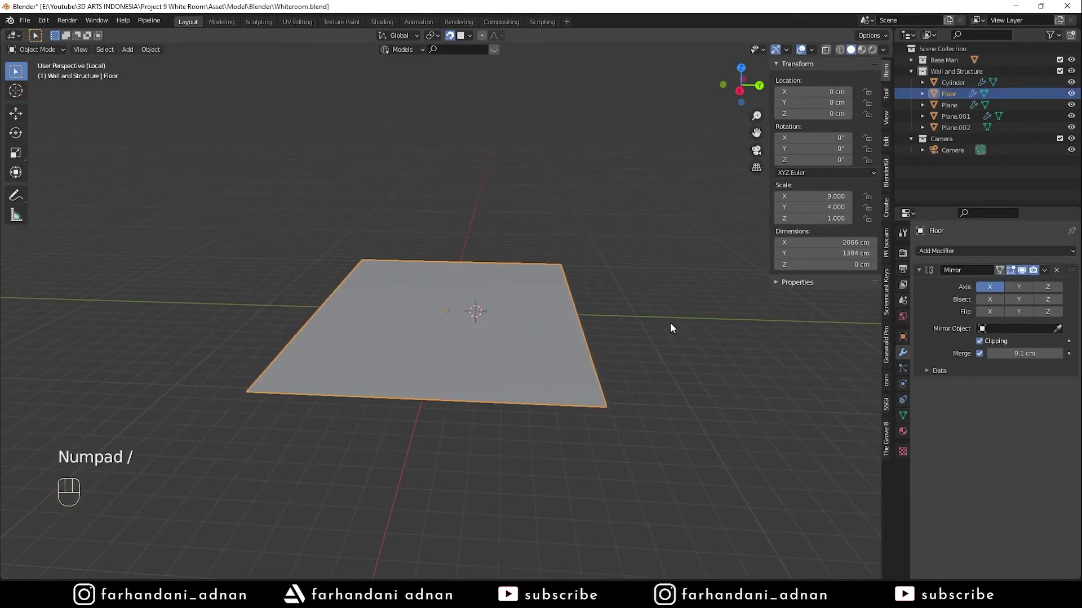
key(KP_Divide)
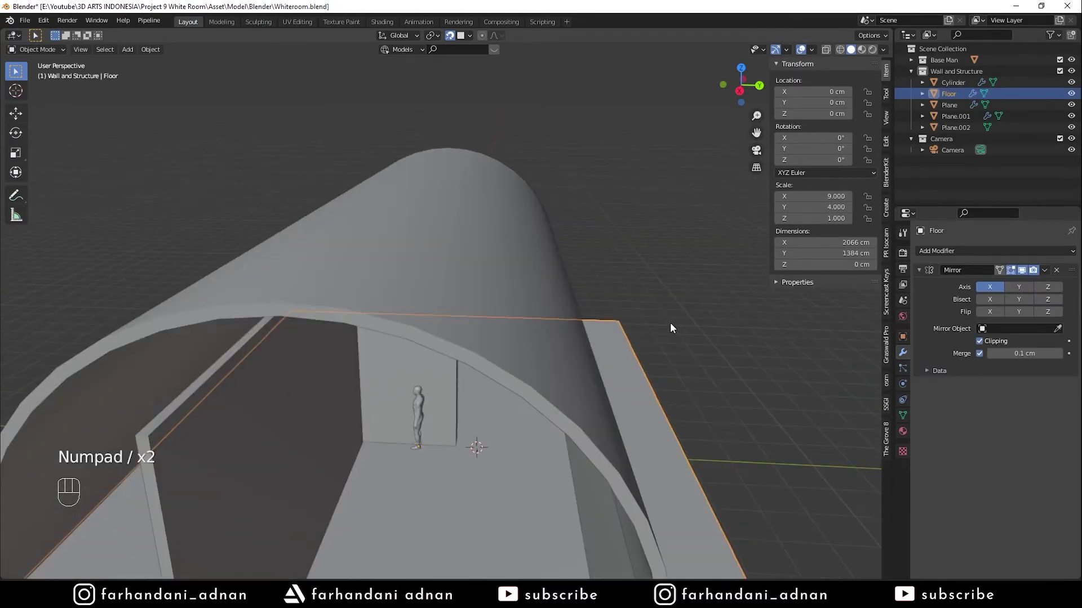
key(KP_7)
key(z)
click(540, 306)
scroll(445, 225, down, 1)
key(Tab)
key(a)
key(a)
key(a)
key(ctrl+r)
click(433, 135)
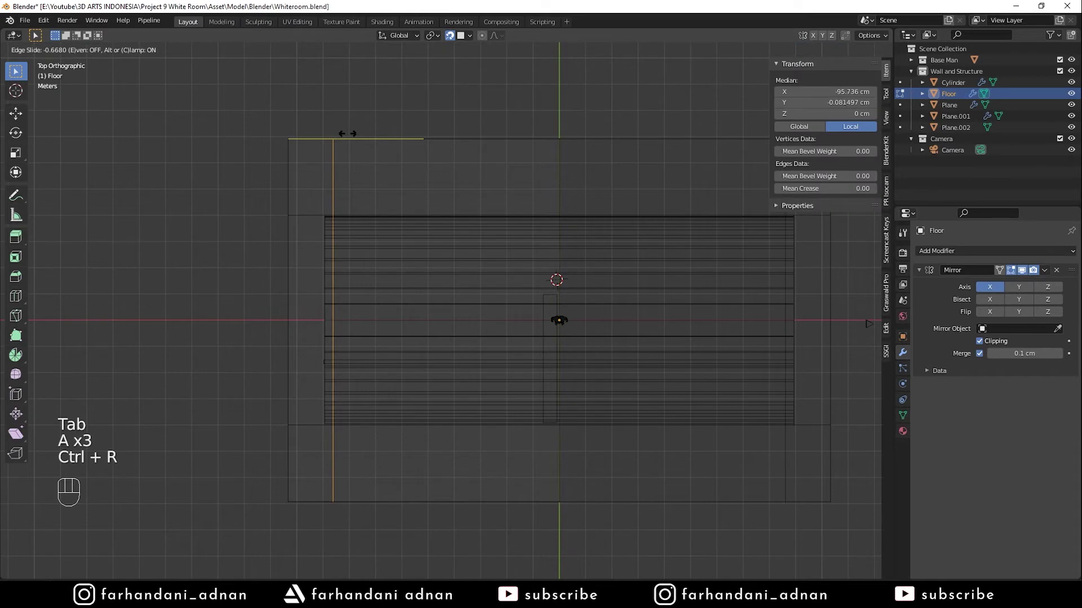
key(shift)
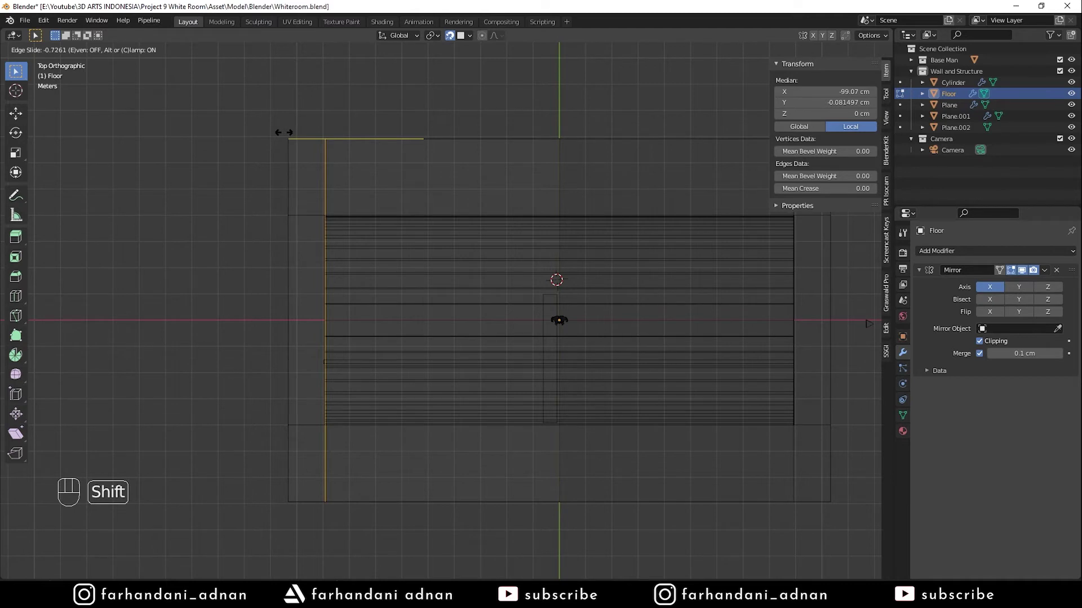
click(283, 132)
key(ctrl+z)
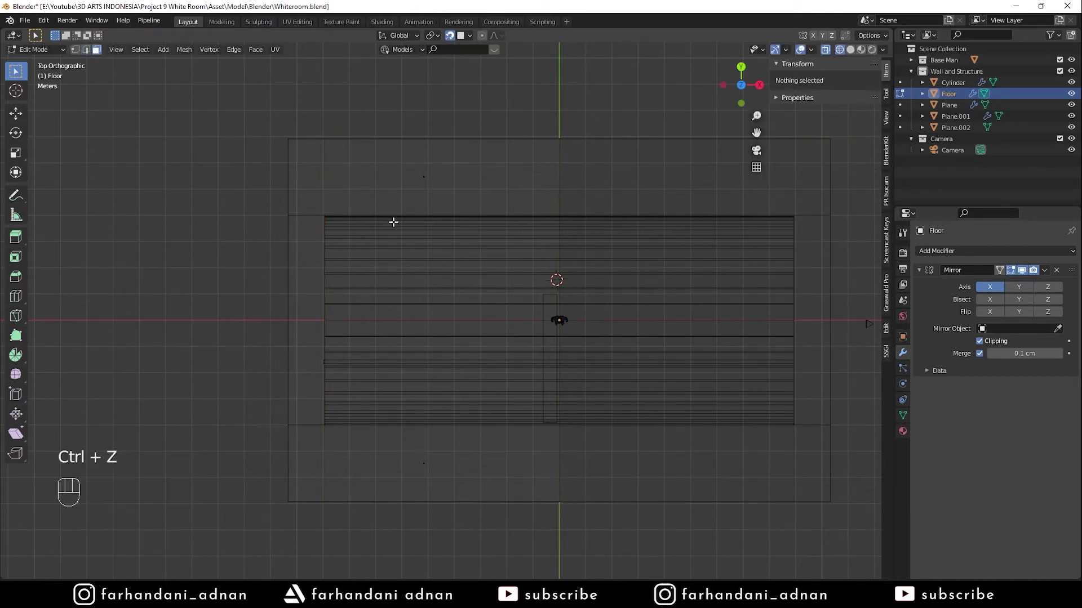
key(Tab)
mouse_move(391, 242)
middle_down()
mouse_move(492, 251)
mouse_move(439, 169)
mouse_move(394, 184)
middle_up()
key(a)
key(a)
key(a)
key(z)
click(488, 292)
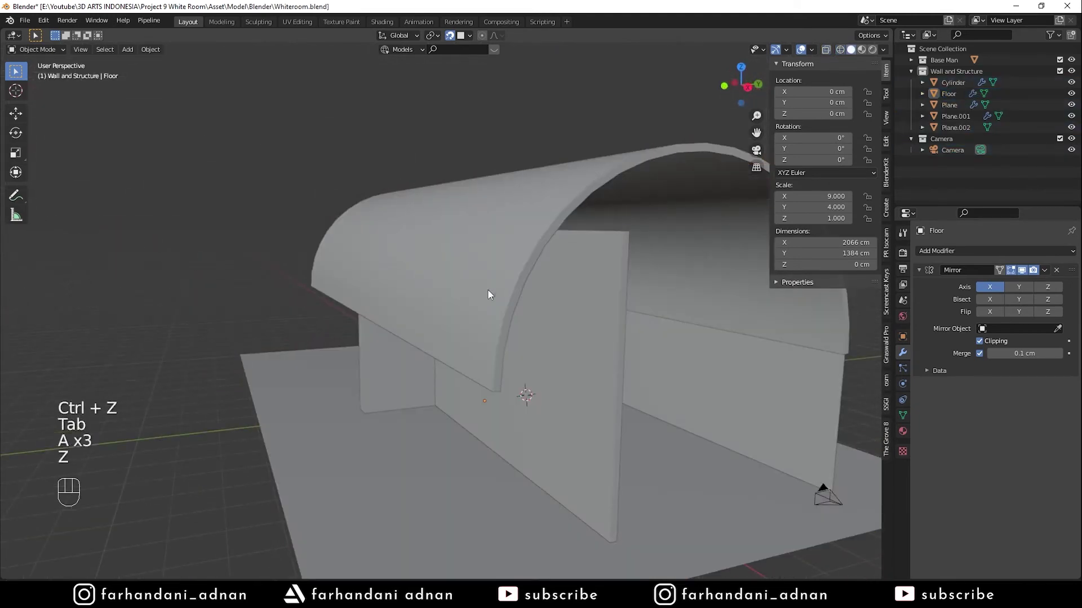
Extrude the floor's outer border edges about 556 cm upward along Z to form perimeter walls
click(333, 421)
key(Tab)
middle_drag(336, 425, 375, 390)
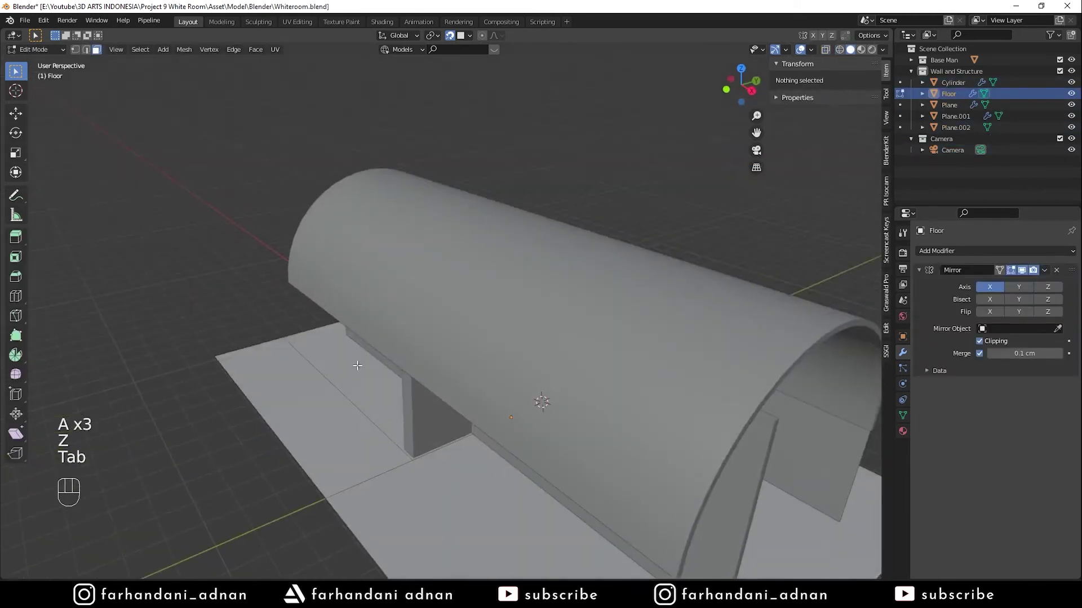
key(2)
scroll(440, 406, down, 4)
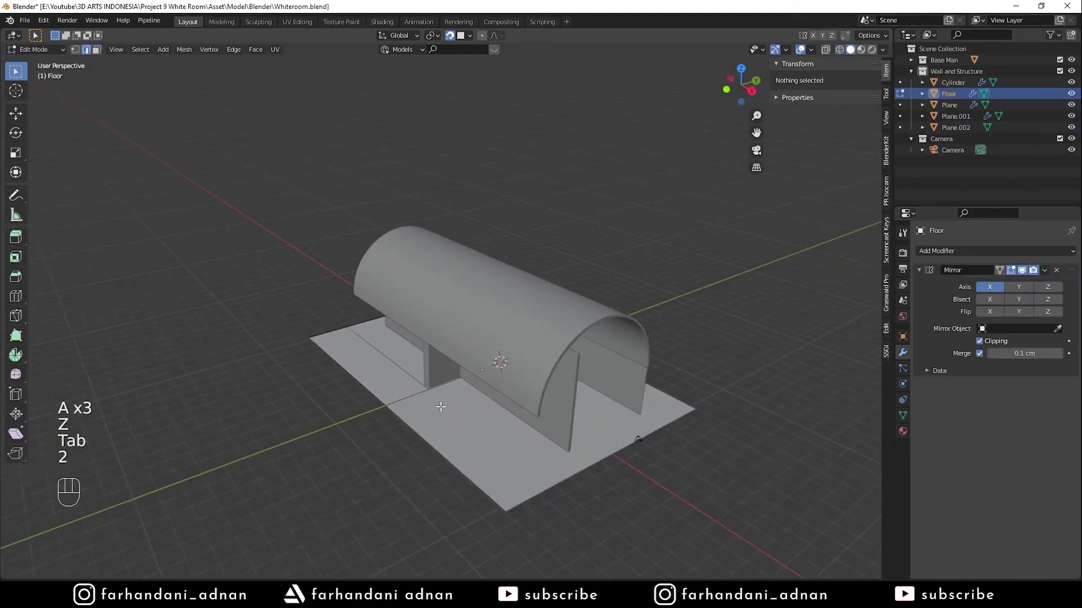
click(395, 407)
middle_drag(396, 407, 476, 431)
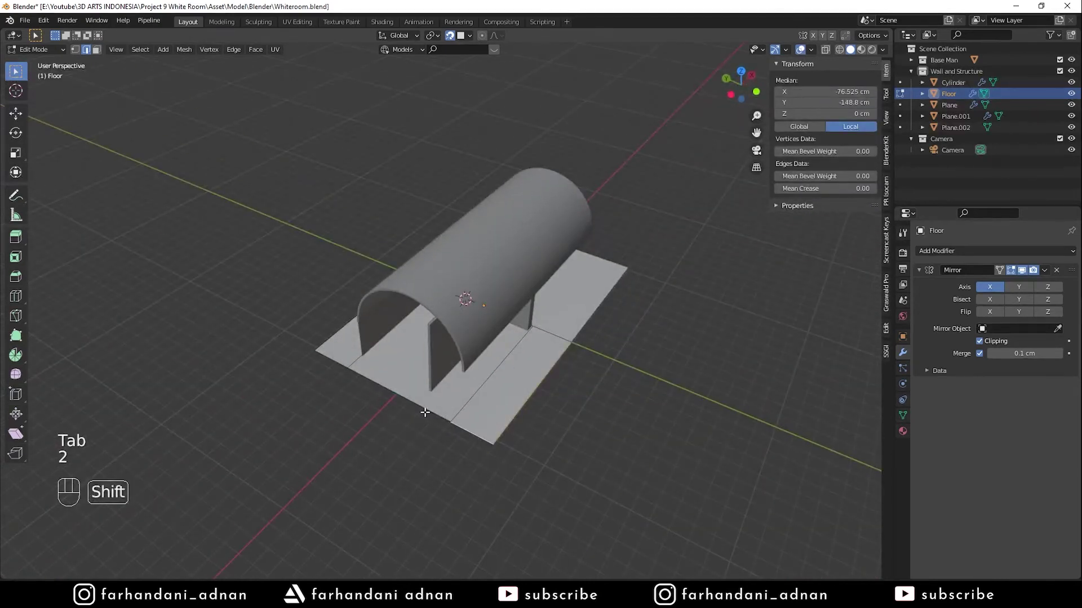
middle_drag(355, 363, 476, 355)
key(e)
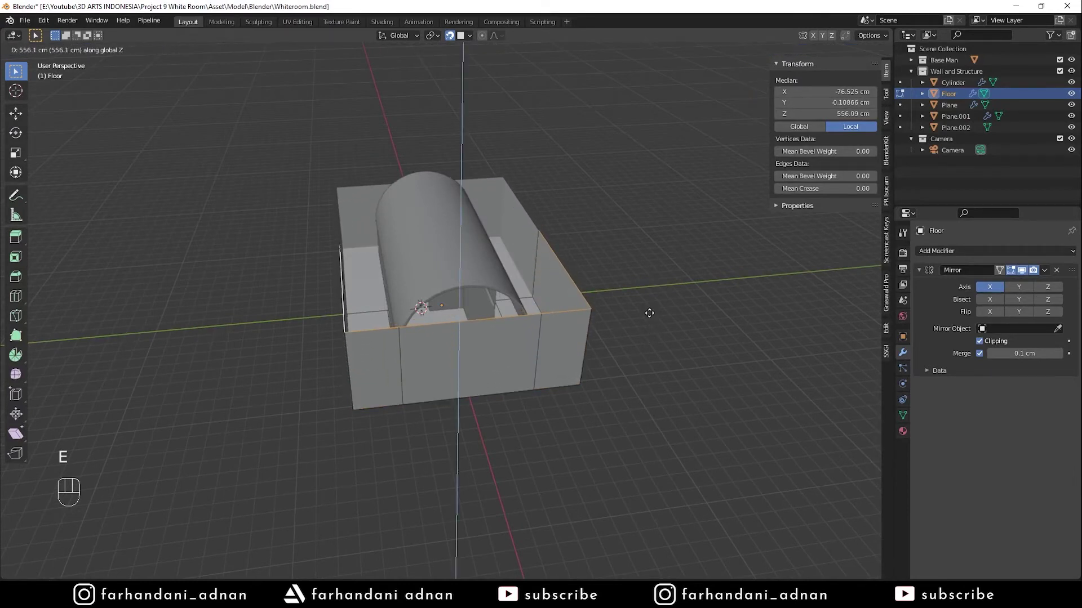
click(620, 319)
middle_drag(620, 319, 492, 285)
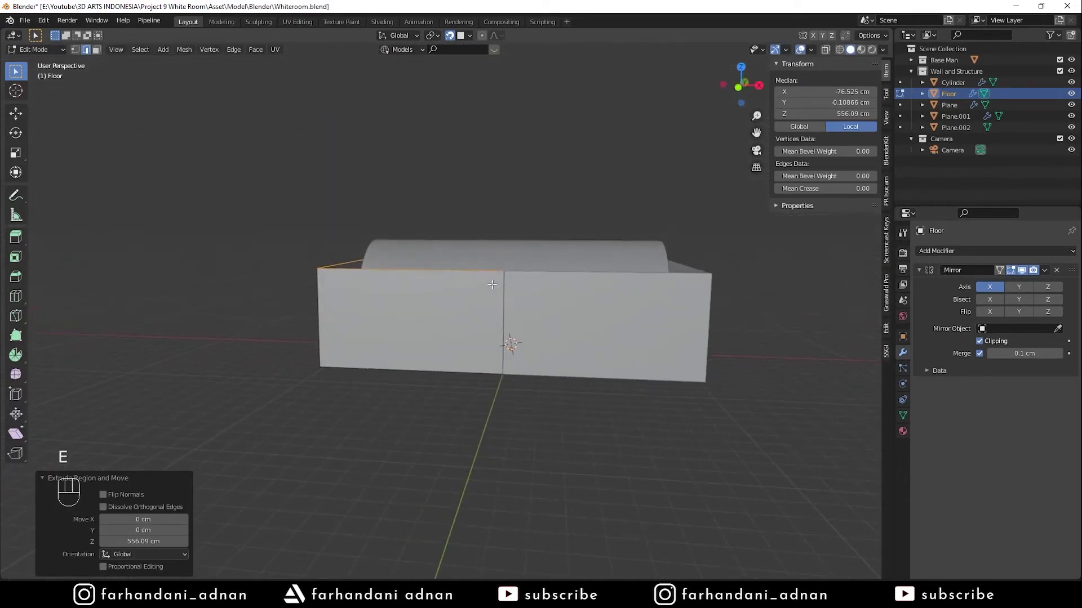
Turn off snapping and raise the perimeter walls' upper edges along Z to a height of 680 cm
key(g)
right_click(585, 284)
key(shift+Tab)
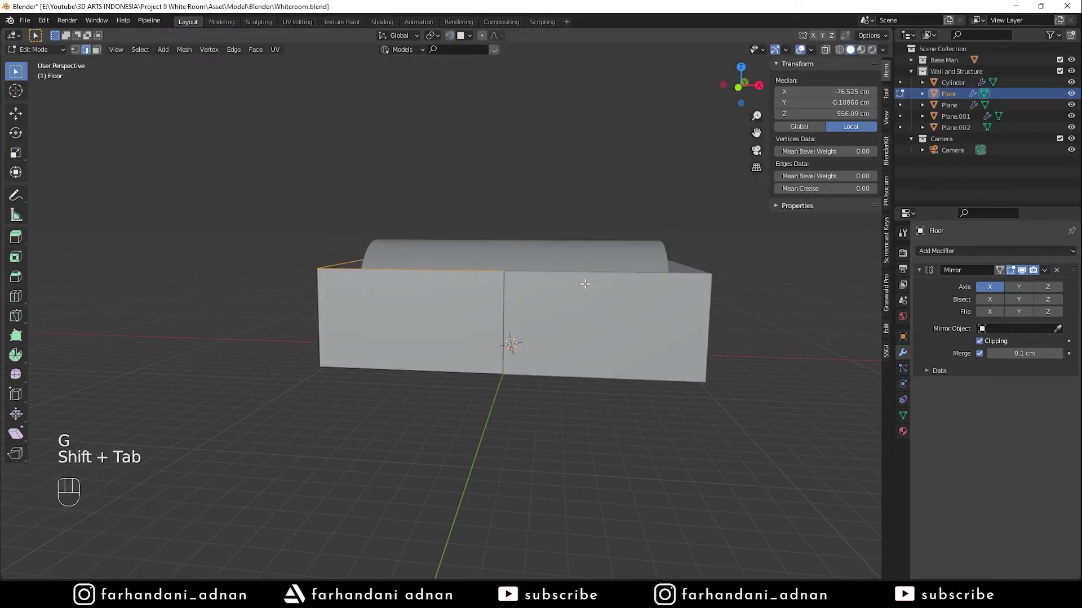
key(g)
click(583, 259)
key(Tab)
middle_drag(583, 248, 539, 312)
key(a)
key(a)
key(a)
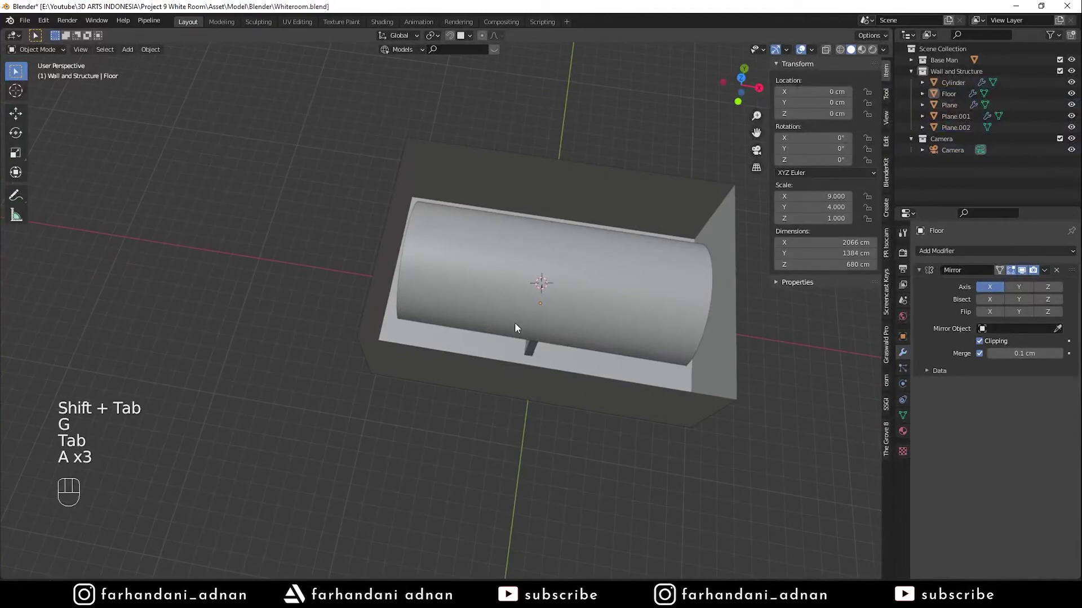
Add a 200 cm plane at the vault's negative-X end, about X -896 and Y 44.4 cm, and rotate it 90° about Y
scroll(507, 327, up, 5)
middle_drag(487, 339, 505, 353)
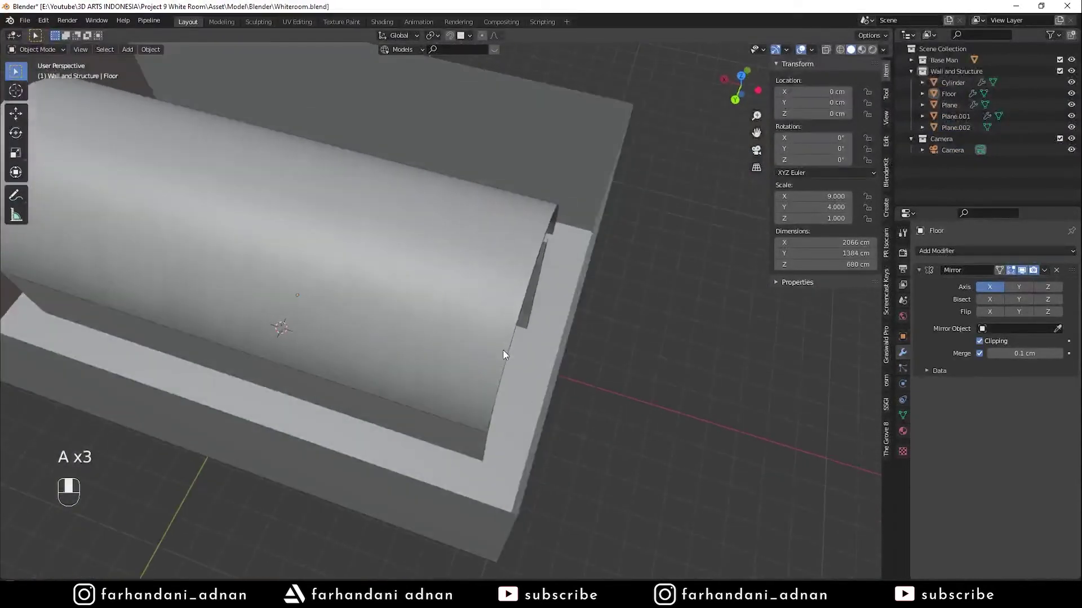
key(shift+a)
mouse_move(587, 296)
click(637, 295)
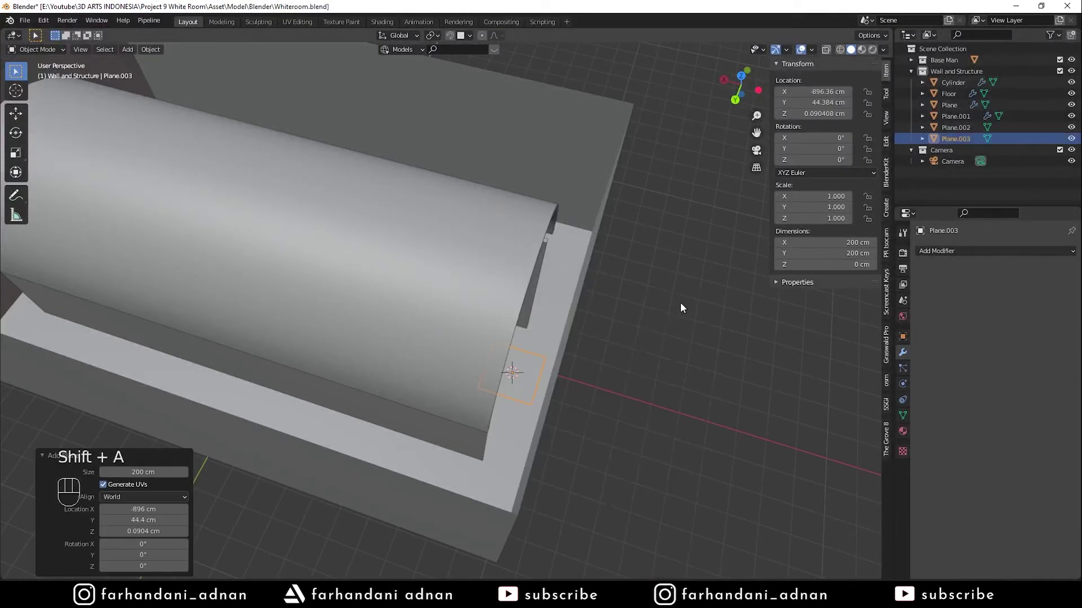
key(r)
key(x)
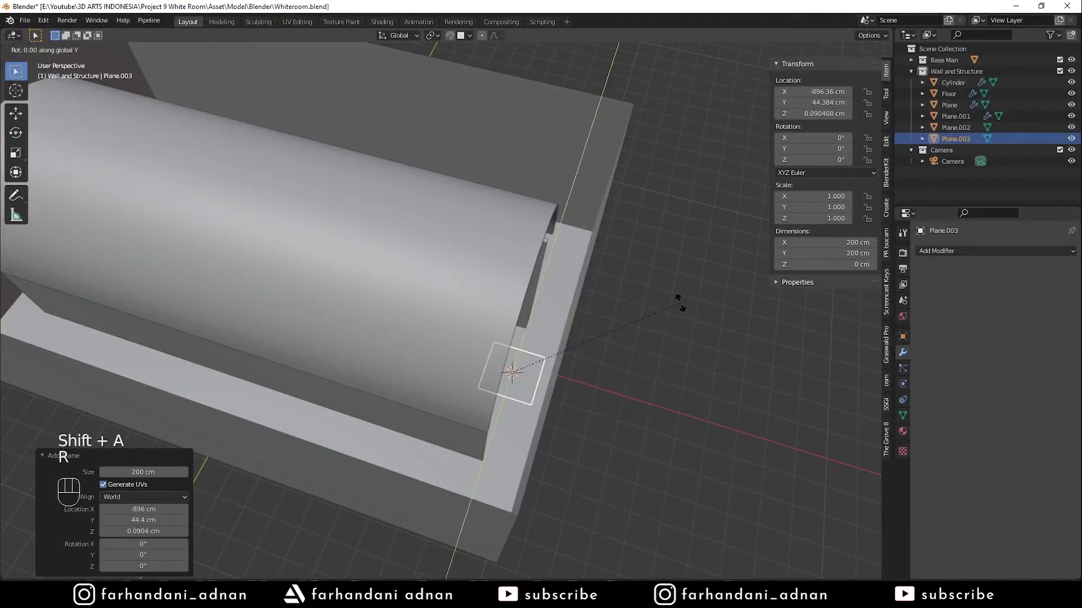
key(Return)
Move the new upright plane's positive-Y edge along the Y axis in top wireframe view
key(KP_7)
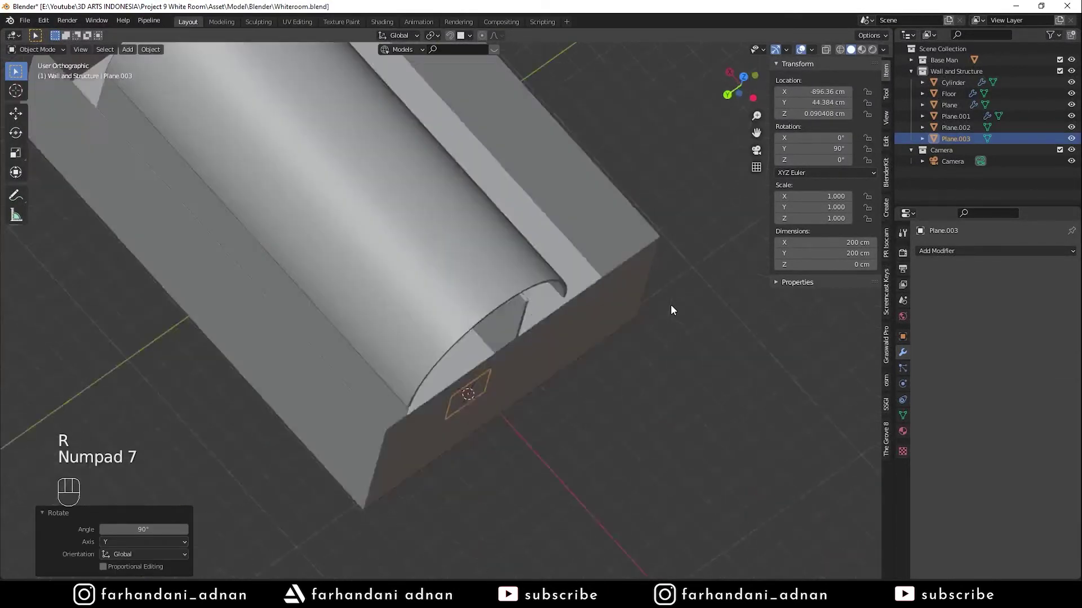
key(z)
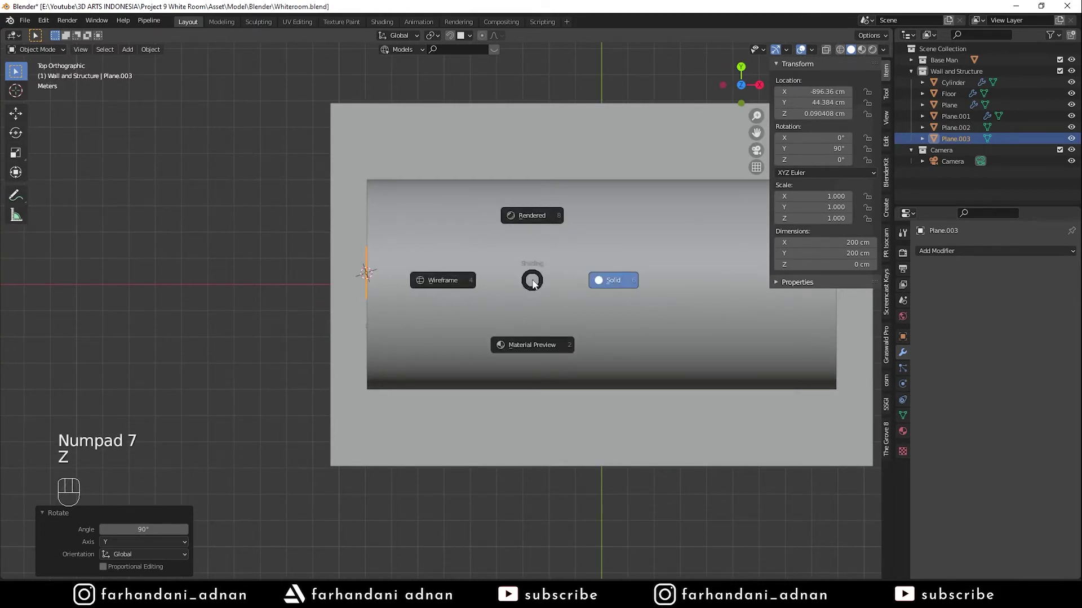
key(Tab)
click(373, 243)
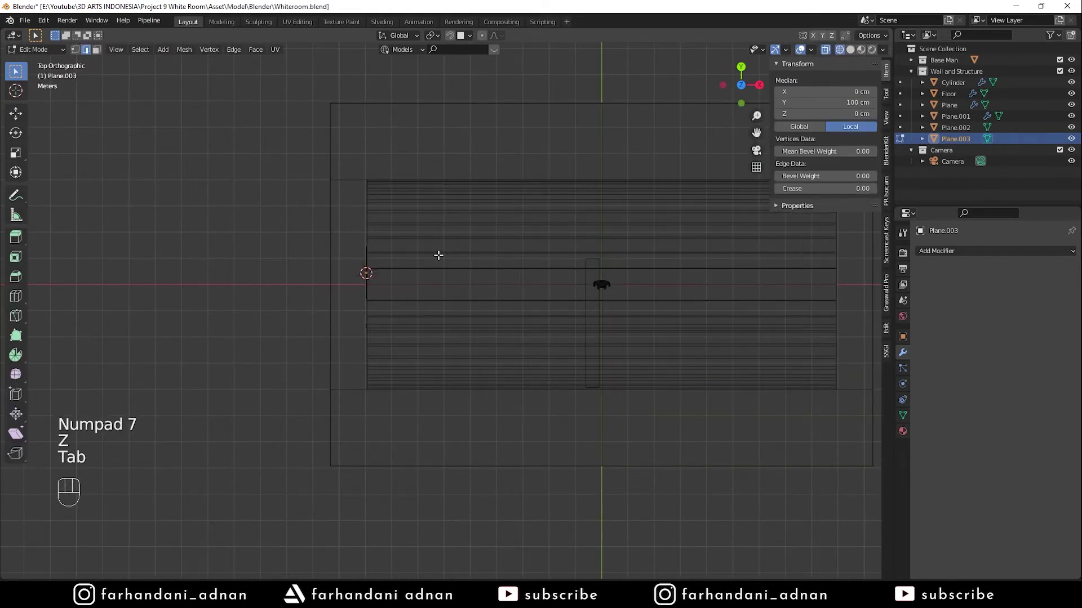
key(1)
key(g)
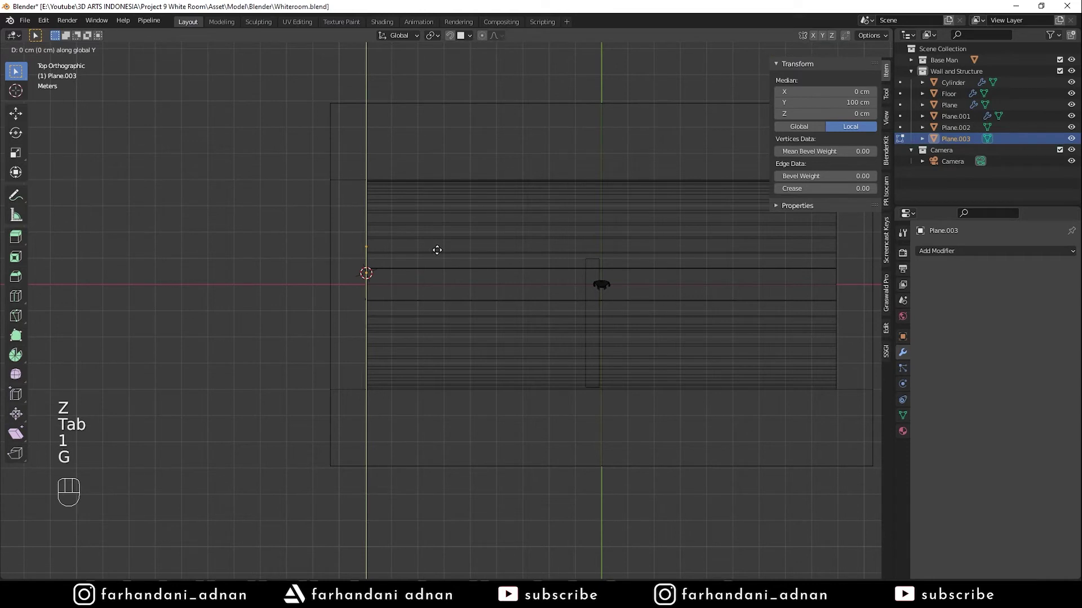
Extend the vertical plane's positive-Y edge about 547 cm along Y to the room's side wall, with snapping enabled for the final move
click(457, 124)
middle_drag(442, 189, 442, 169)
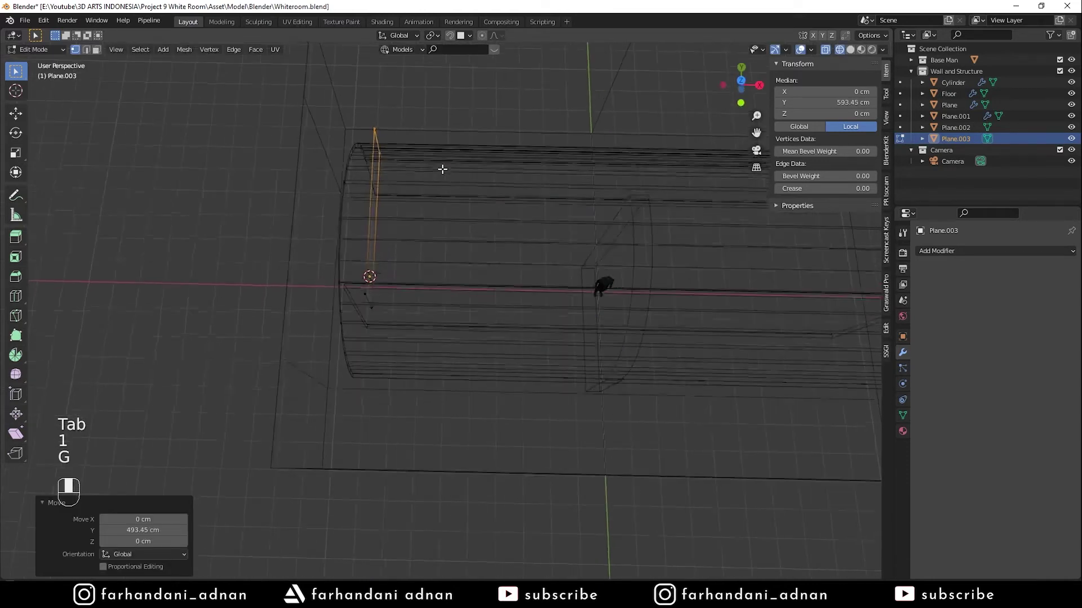
key(z)
click(515, 169)
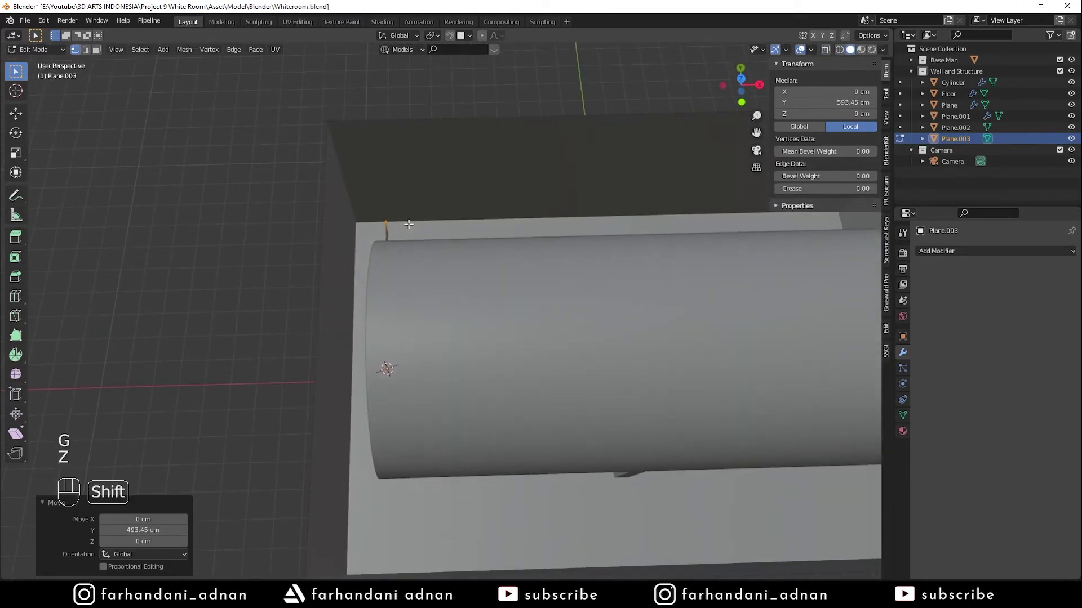
key(shift+Tab)
key(g)
click(408, 166)
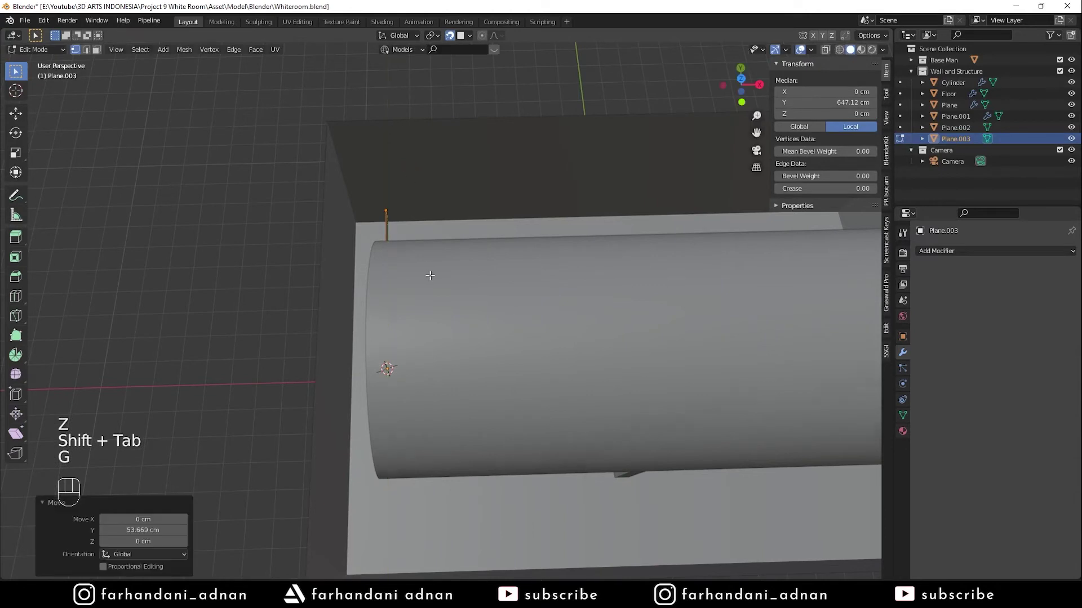
Select the plane's opposite vertical edge and snap it about 637 cm in negative Y to the other side wall
middle_drag(408, 166, 490, 261)
key(z)
click(453, 399)
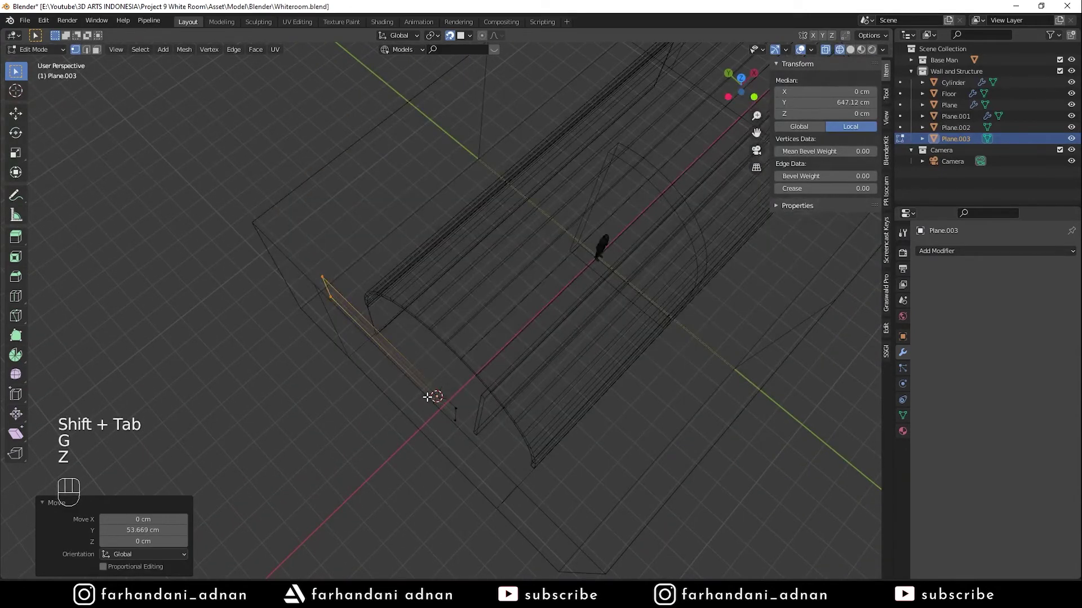
click(442, 404)
key(z)
click(580, 387)
mouse_move(579, 387)
middle_down()
mouse_move(645, 363)
mouse_move(611, 315)
middle_up()
shift+middle_drag(612, 315, 594, 331)
key(g)
key(y)
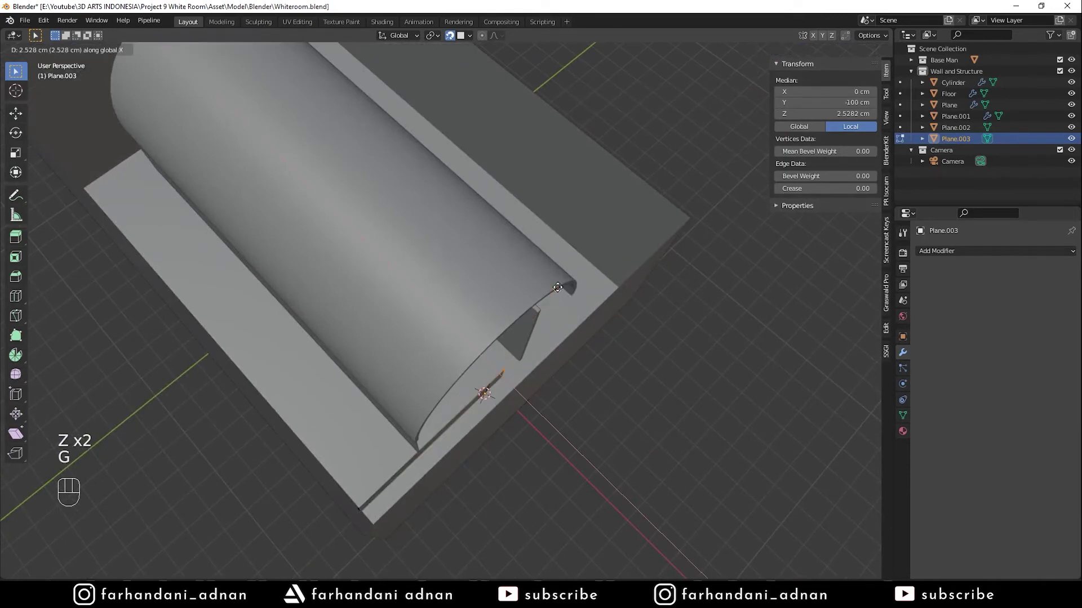
click(642, 234)
Select the whole vertical plane and raise it 99.909 cm along Z, snapping its lower edge to the floor
middle_drag(641, 234, 607, 269)
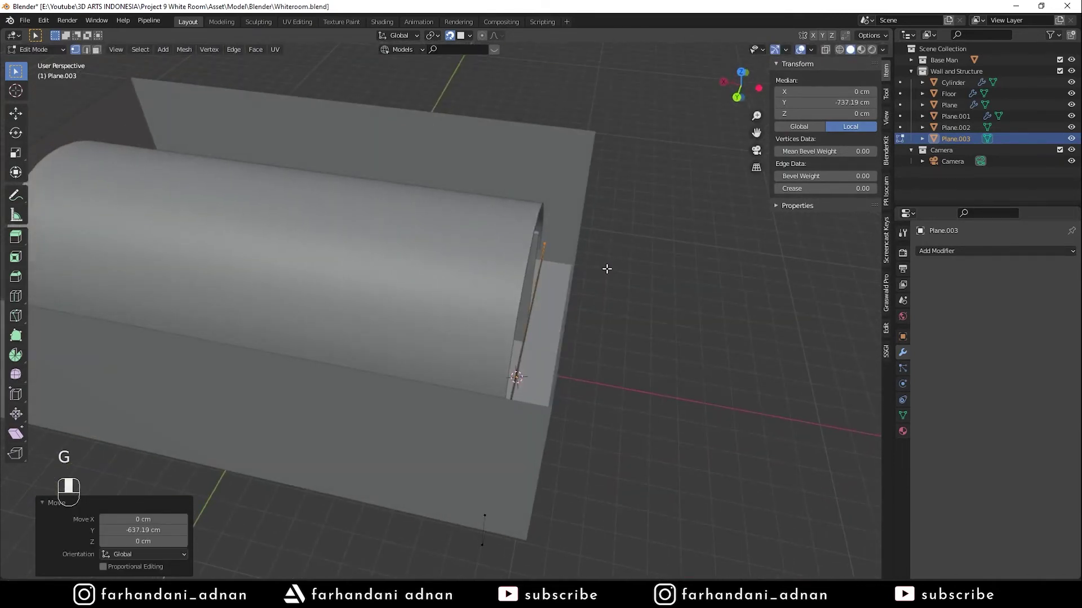
key(KP_1)
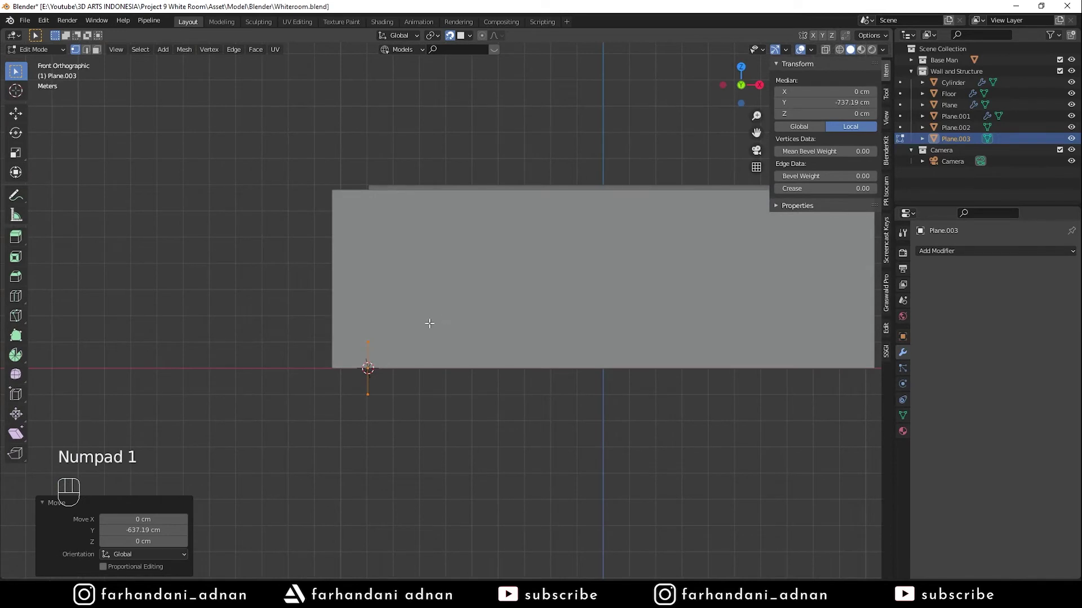
key(a)
middle_drag(428, 324, 383, 367)
key(g)
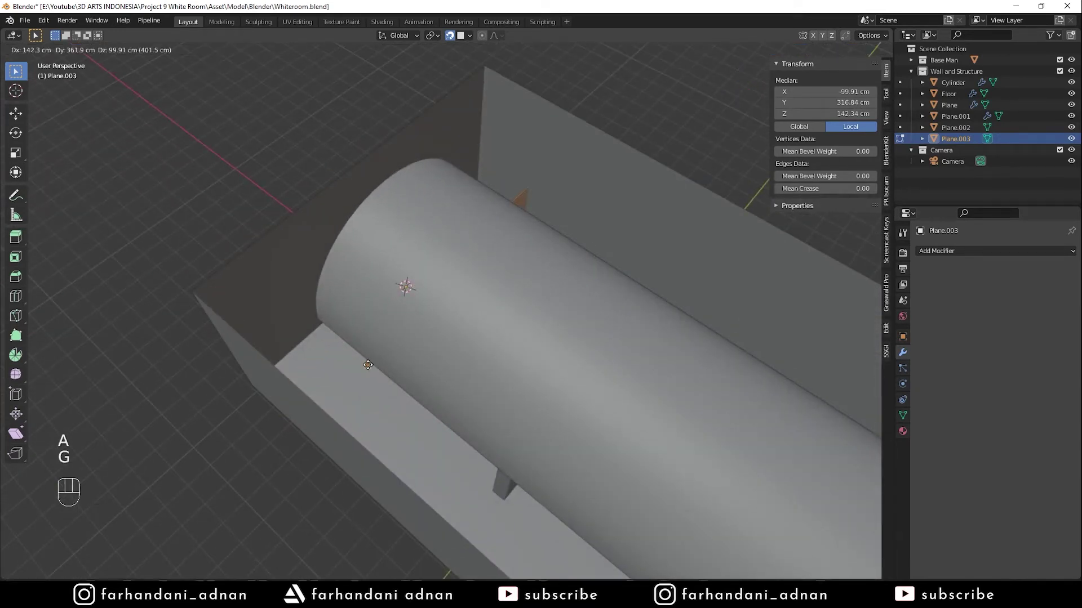
click(349, 345)
Turn snapping off and raise the plane's upper edge 510.61 cm along Z to just above the curved ceiling
key(KP_1)
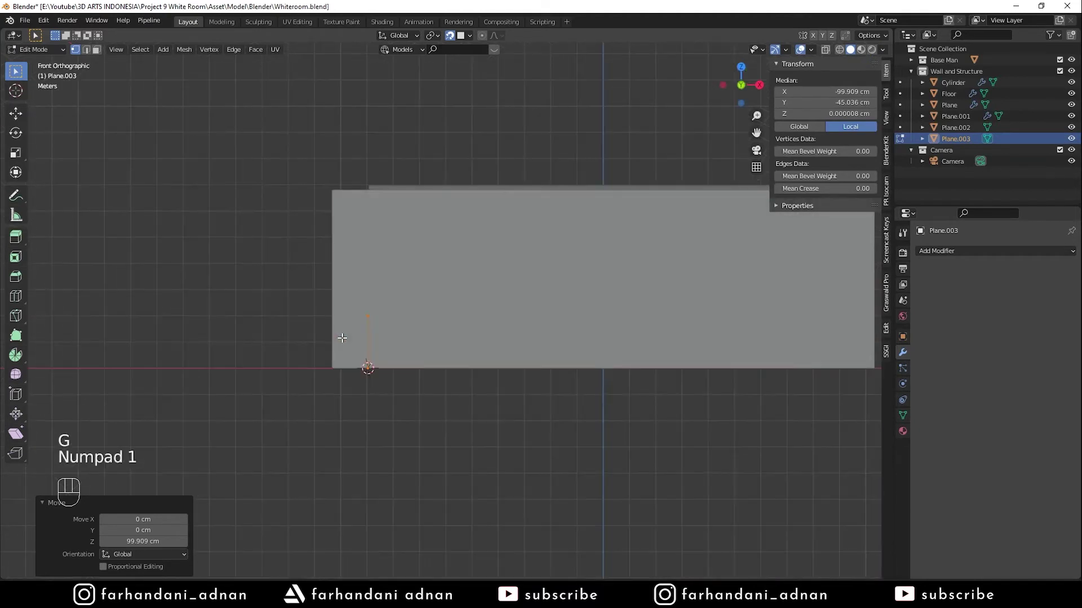
key(z)
click(306, 290)
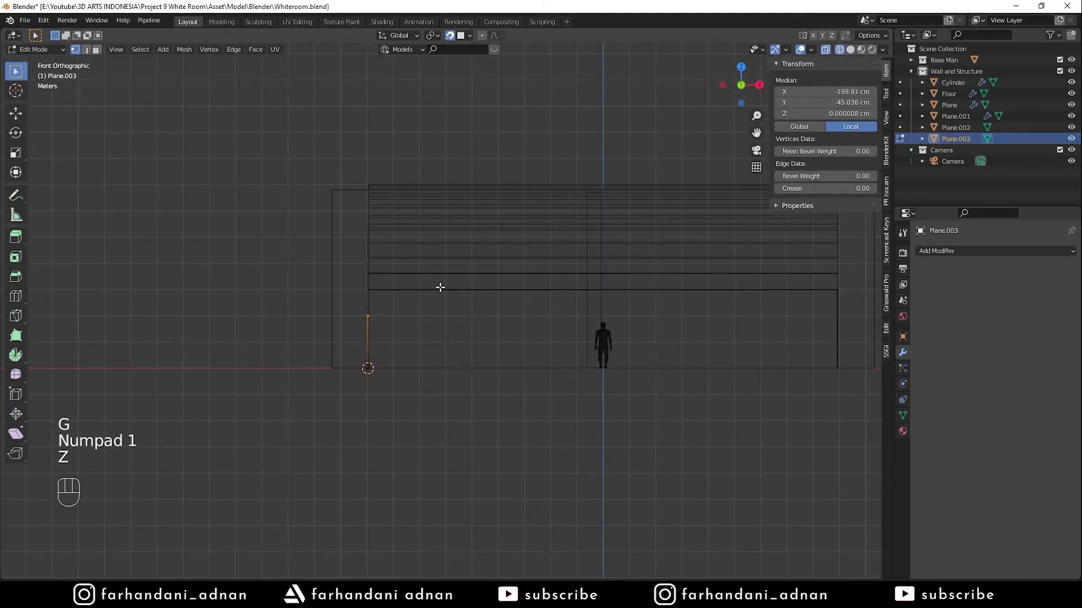
key(g)
right_click(435, 262)
key(shift+Tab)
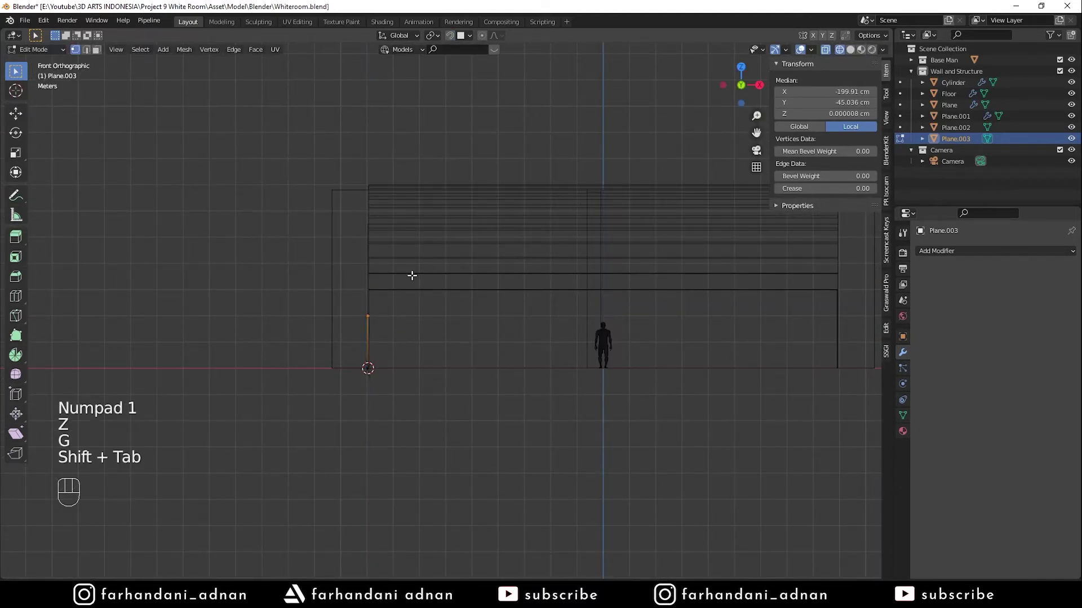
key(g)
key(z)
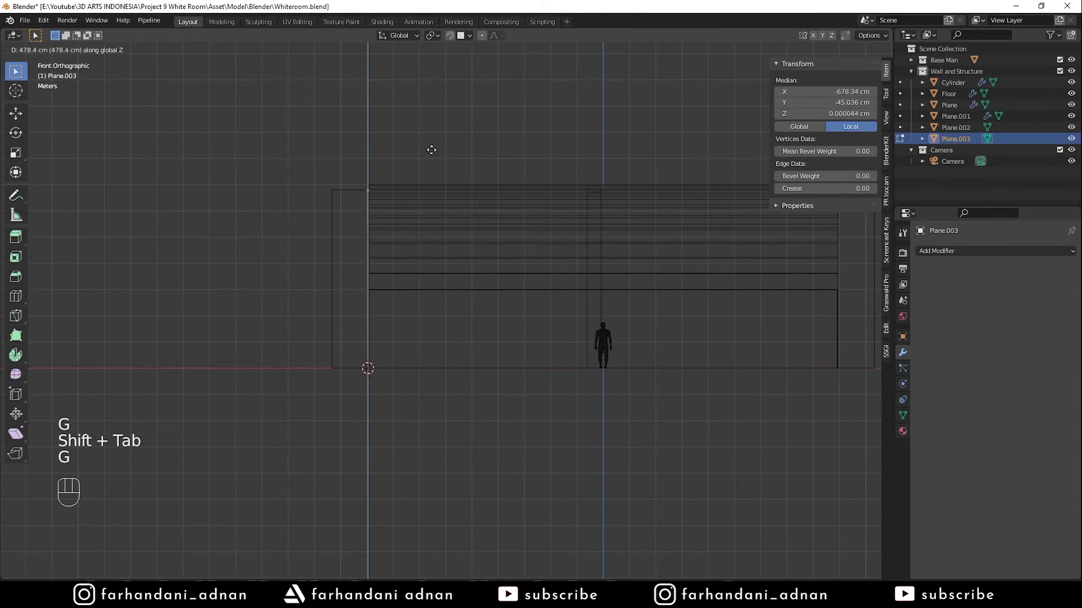
click(440, 141)
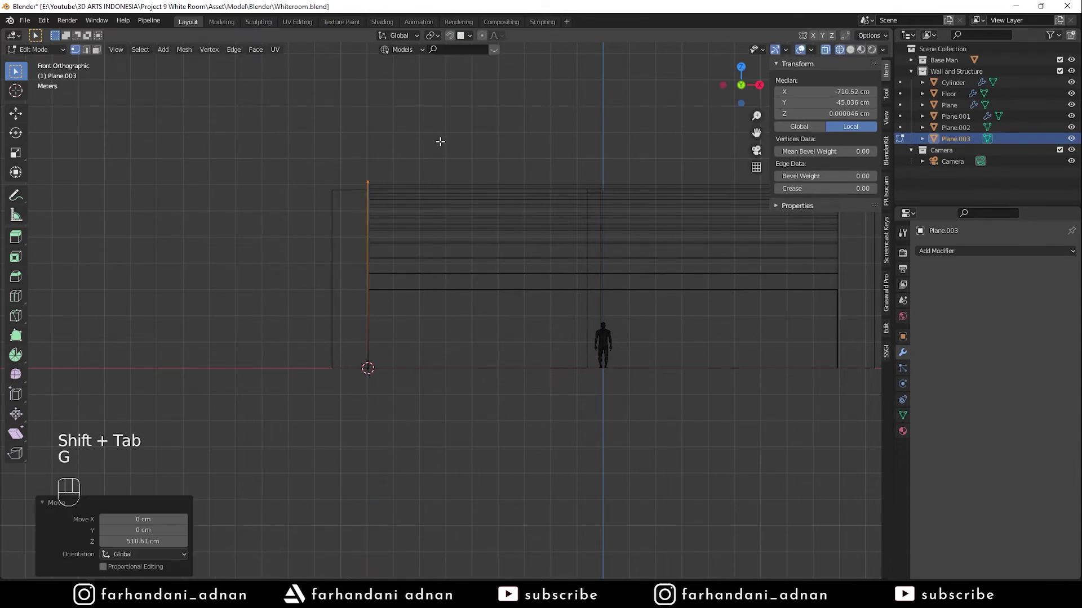
Raise the upper edges of the Floor object's outer walls about 46 cm along Z, clear of the curved ceiling
key(Tab)
click(347, 187)
key(Tab)
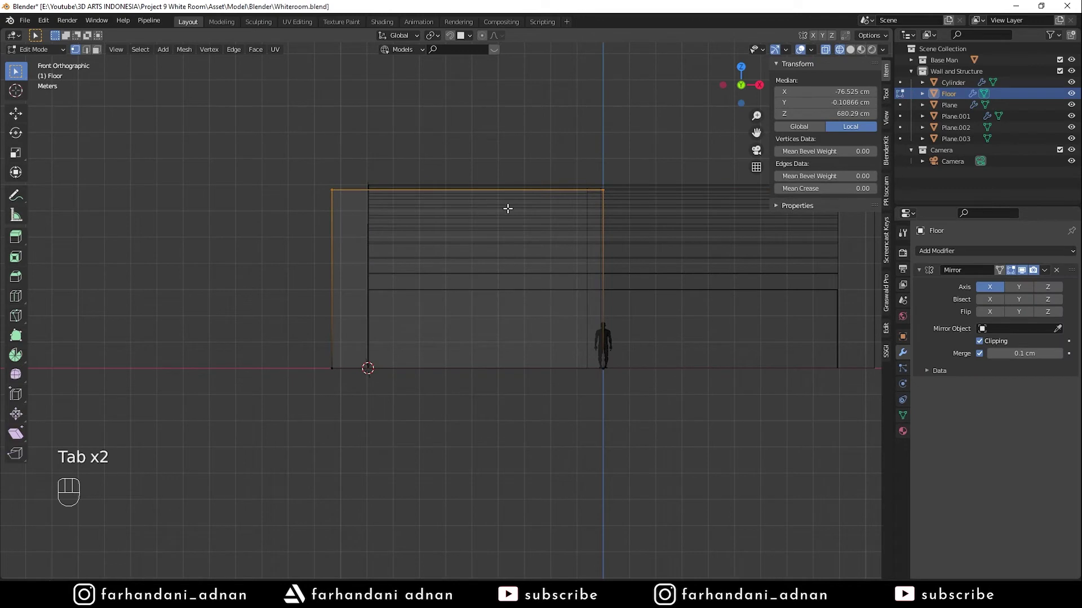
scroll(507, 208, down, 1)
key(g)
key(z)
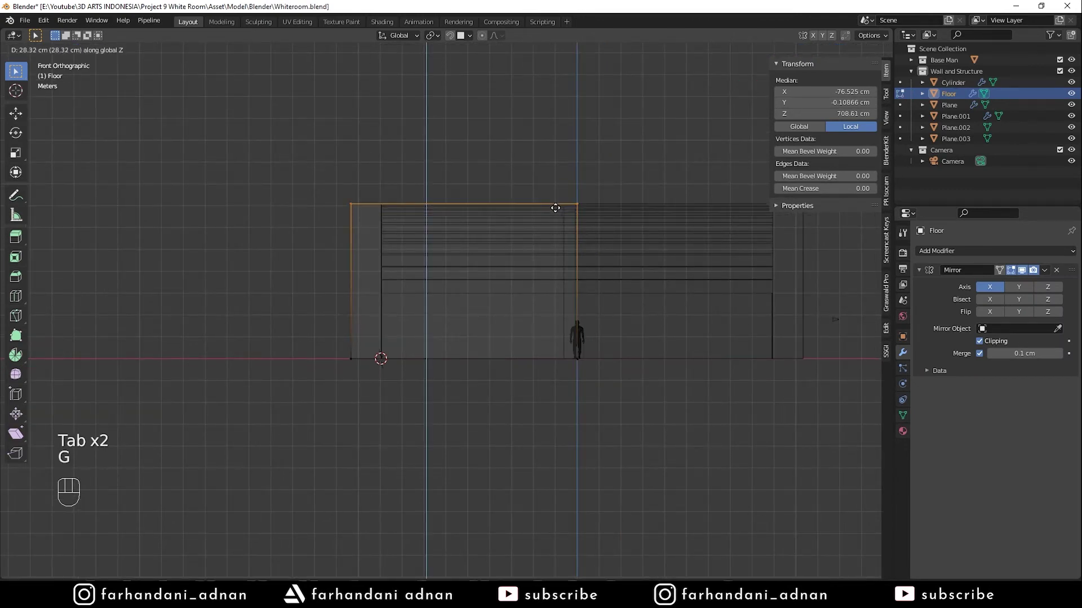
click(556, 208)
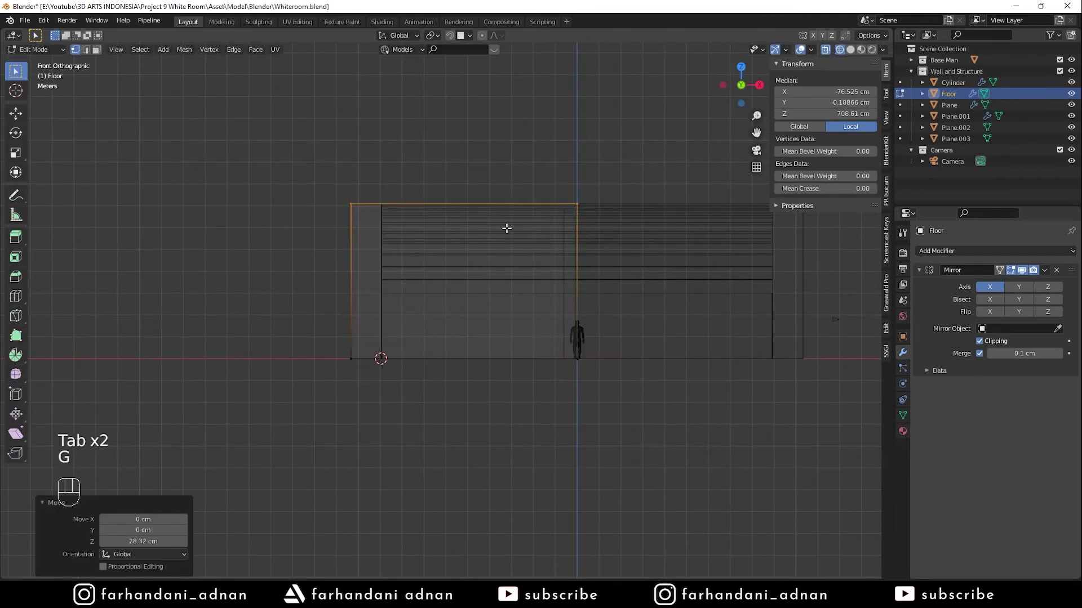
key(g)
click(509, 225)
key(Tab)
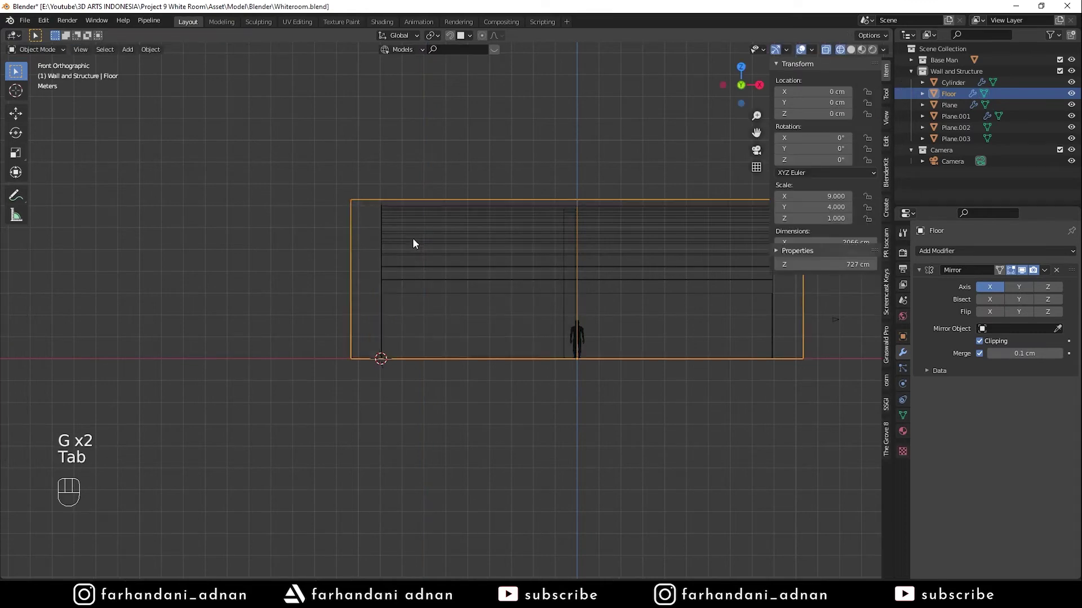
Raise the upper edge of Plane.003 by 12.1 cm along Z to match the outer walls' height
middle_drag(490, 222, 533, 272)
key(z)
click(511, 246)
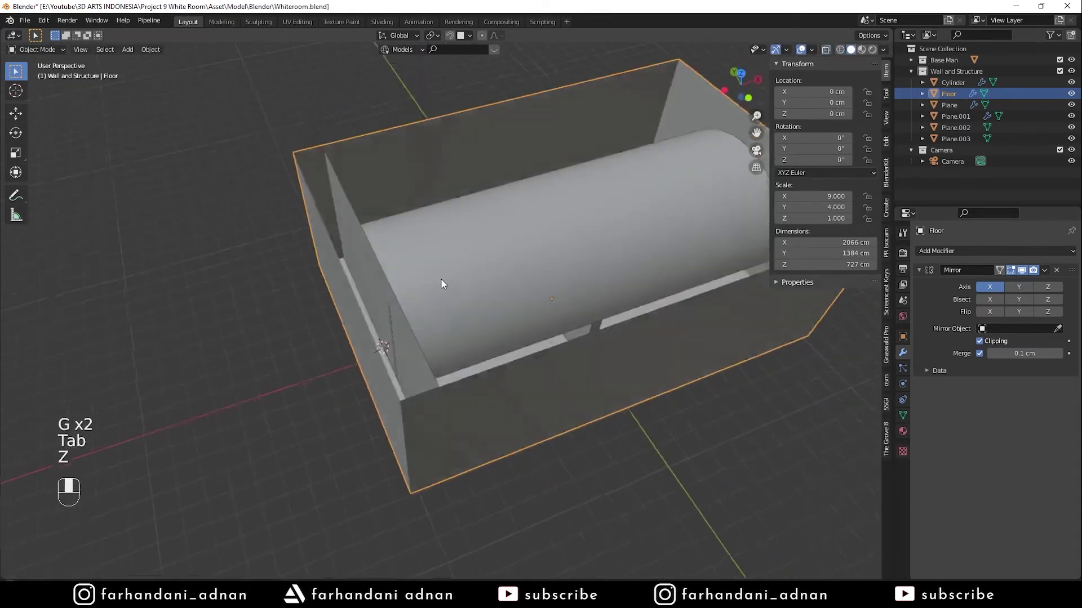
scroll(441, 276, up, 3)
click(372, 301)
middle_drag(428, 276, 418, 233)
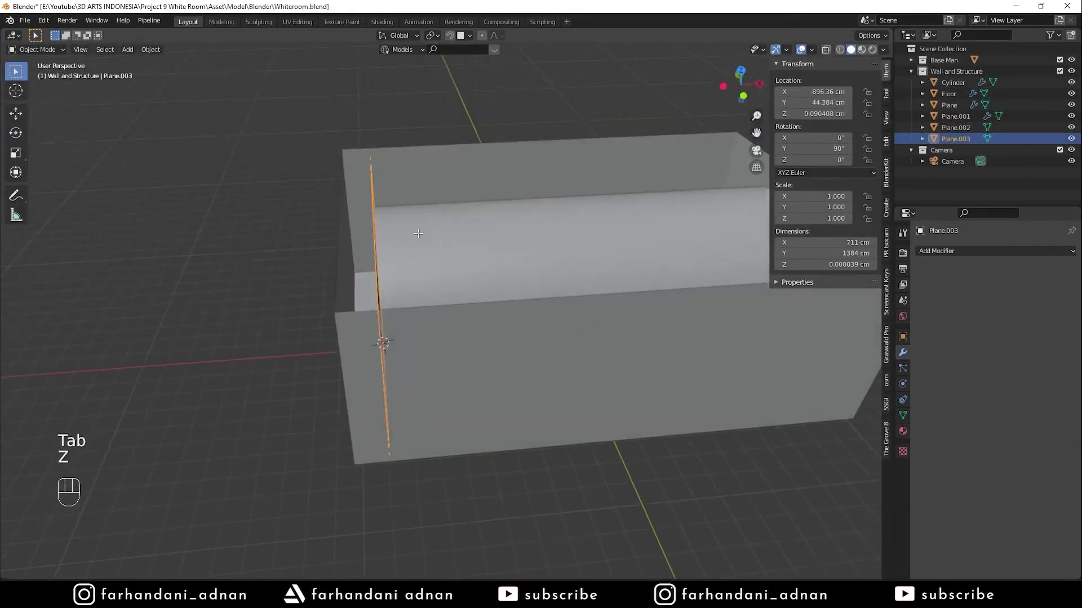
key(Tab)
key(KP_1)
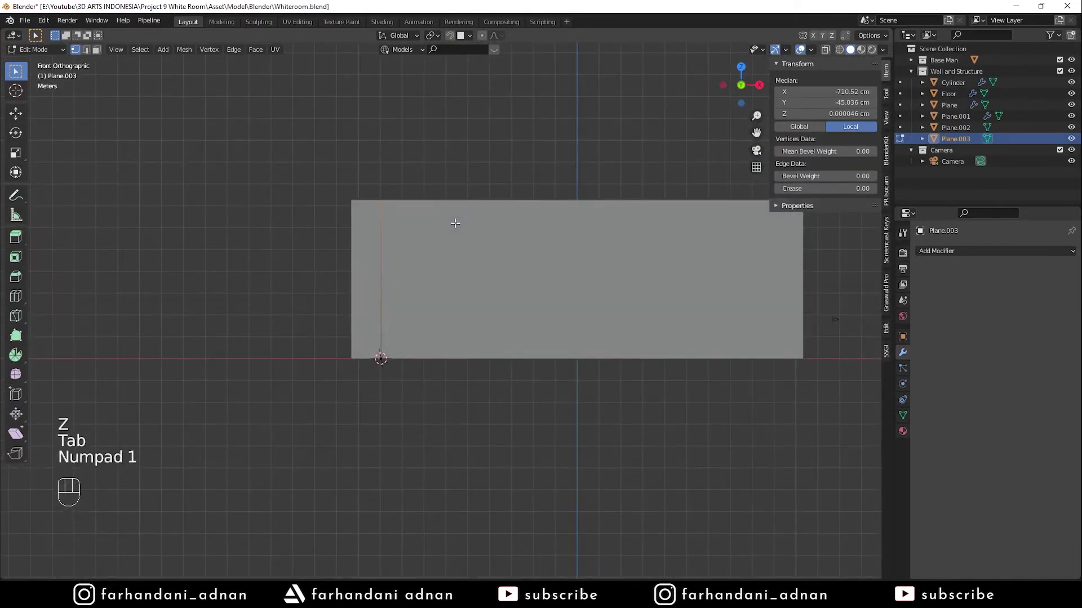
key(g)
click(462, 198)
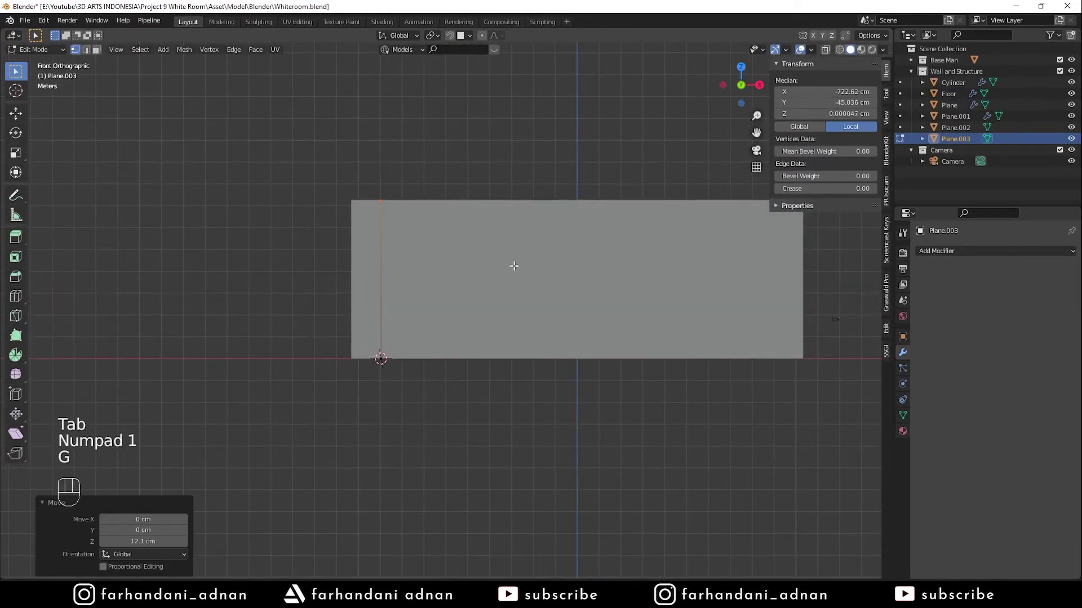
middle_drag(568, 268, 510, 300)
key(Tab)
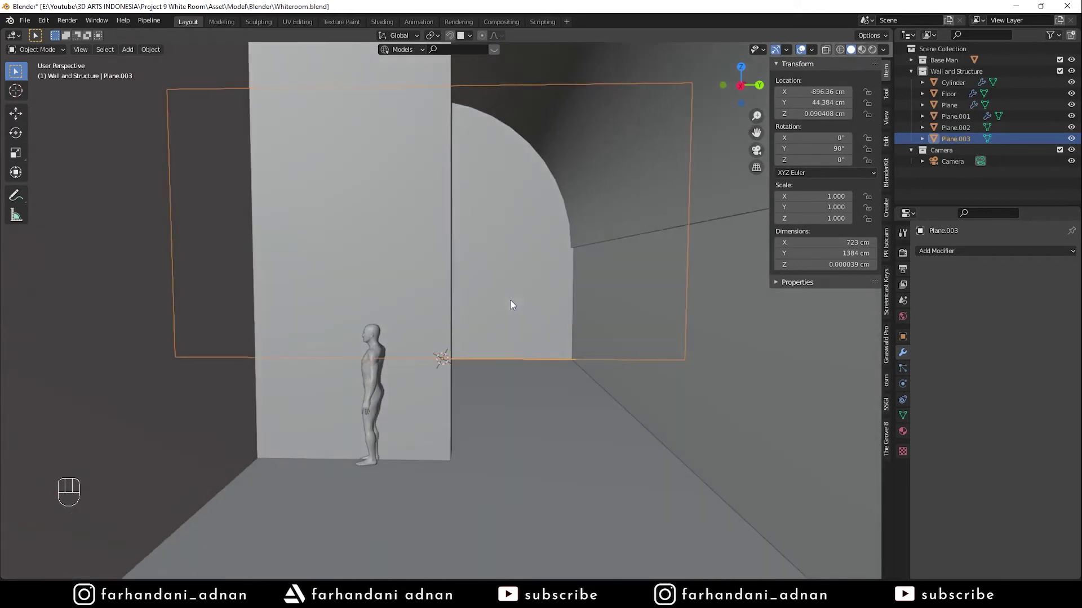
Try to move the human figure in a top wireframe view
key(a)
key(a)
key(a)
click(372, 372)
middle_drag(372, 372, 531, 367)
scroll(530, 365, down, 2)
key(KP_7)
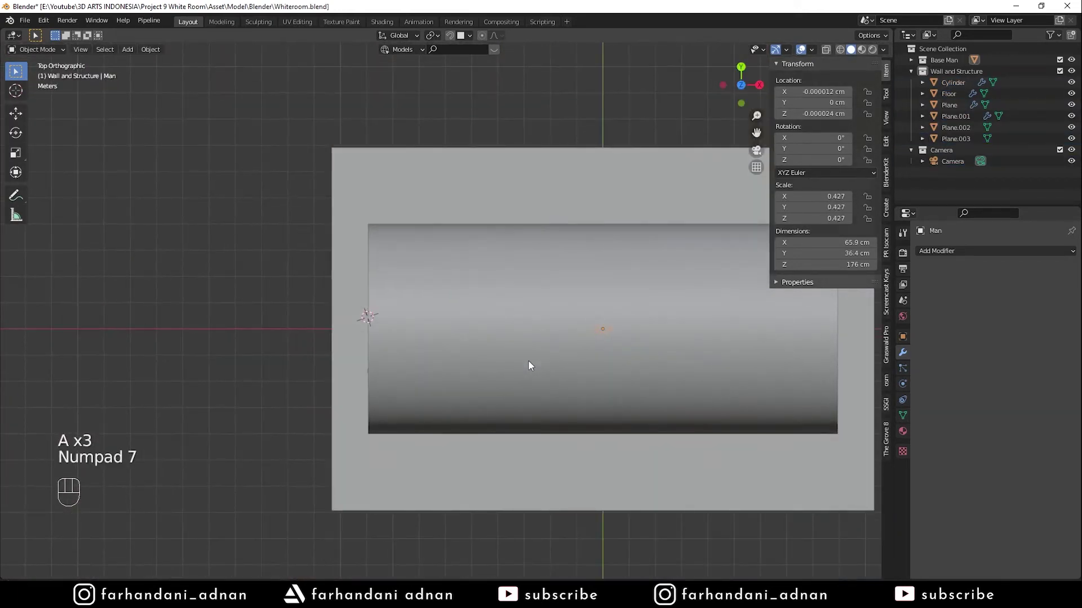
key(z)
click(508, 346)
key(g)
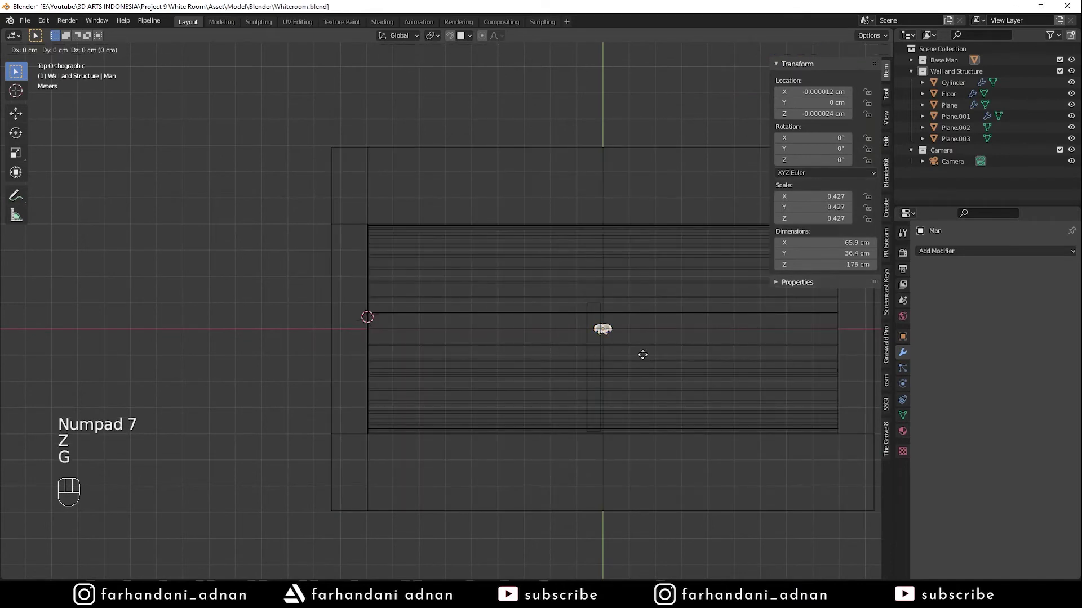
right_click(454, 354)
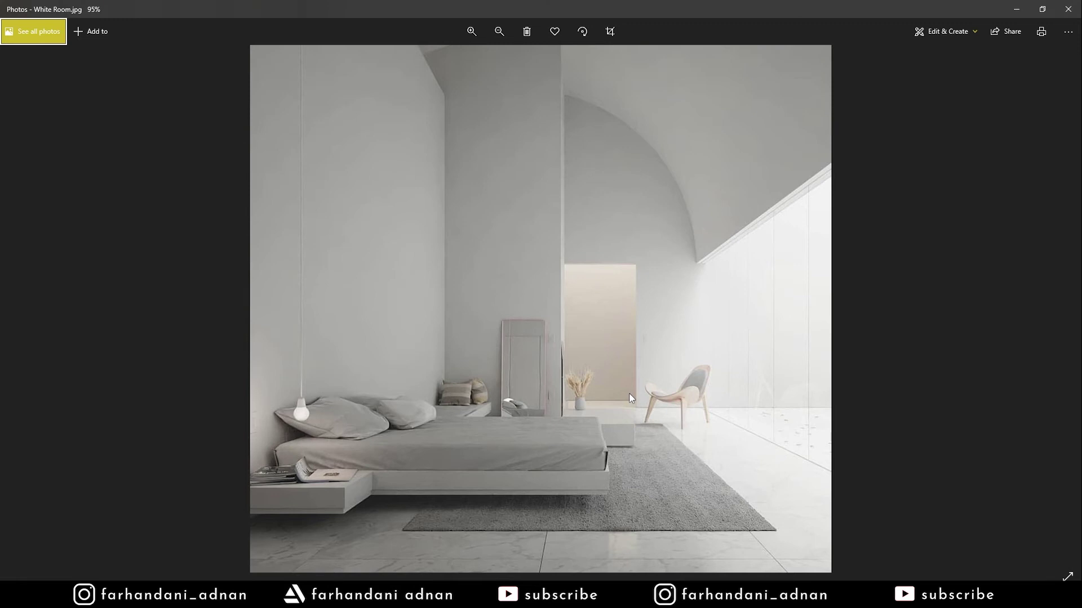
key(alt+Tab)
shift+middle_drag(480, 341, 544, 298)
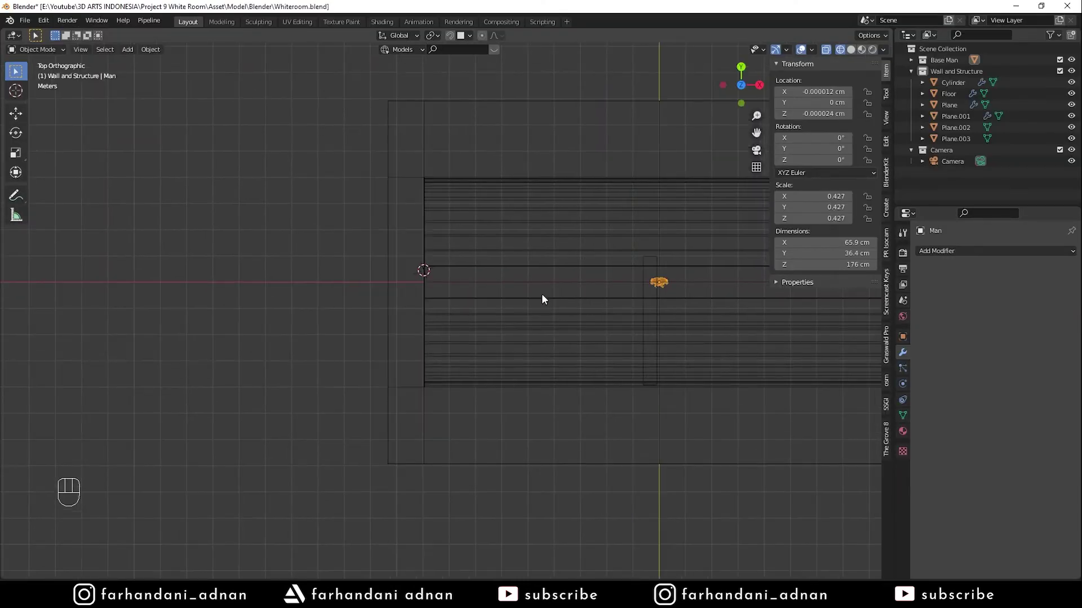
click(419, 459)
key(Tab)
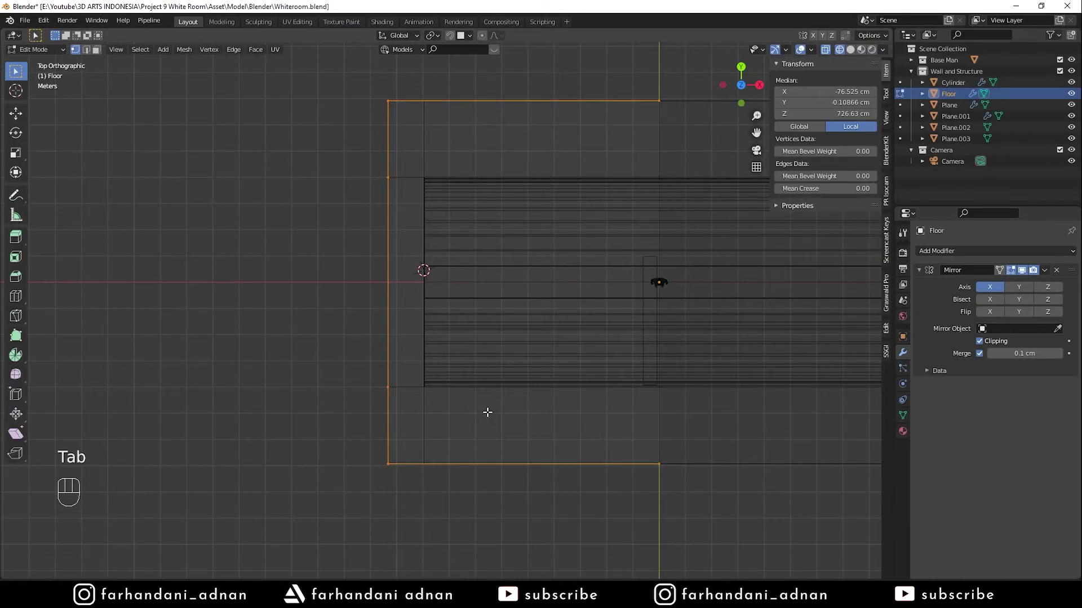
key(g)
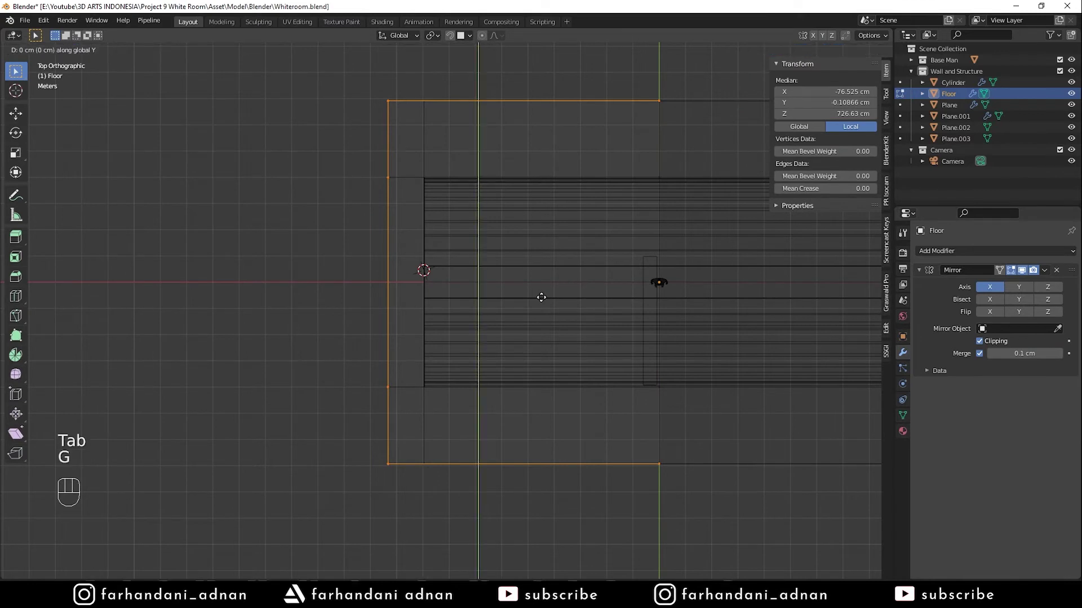
key(x)
right_click(456, 299)
key(ctrl+z)
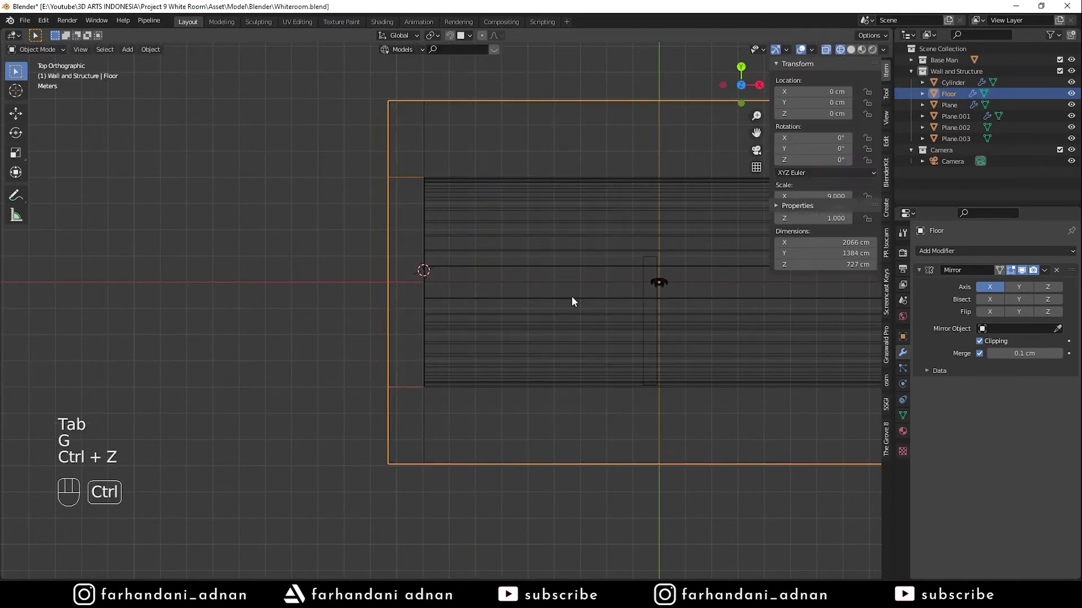
key(ctrl+z)
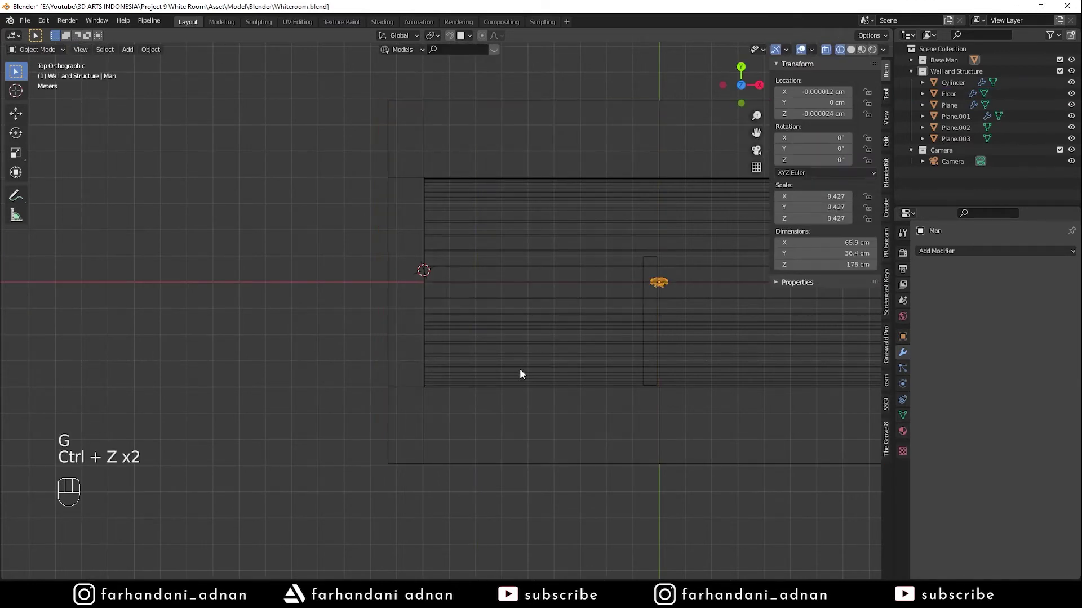
Select all vertices of the Floor object's negative-X end wall and move them about 32 cm outward along X
click(449, 463)
key(Tab)
drag(337, 80, 396, 497)
key(g)
middle_click(519, 326)
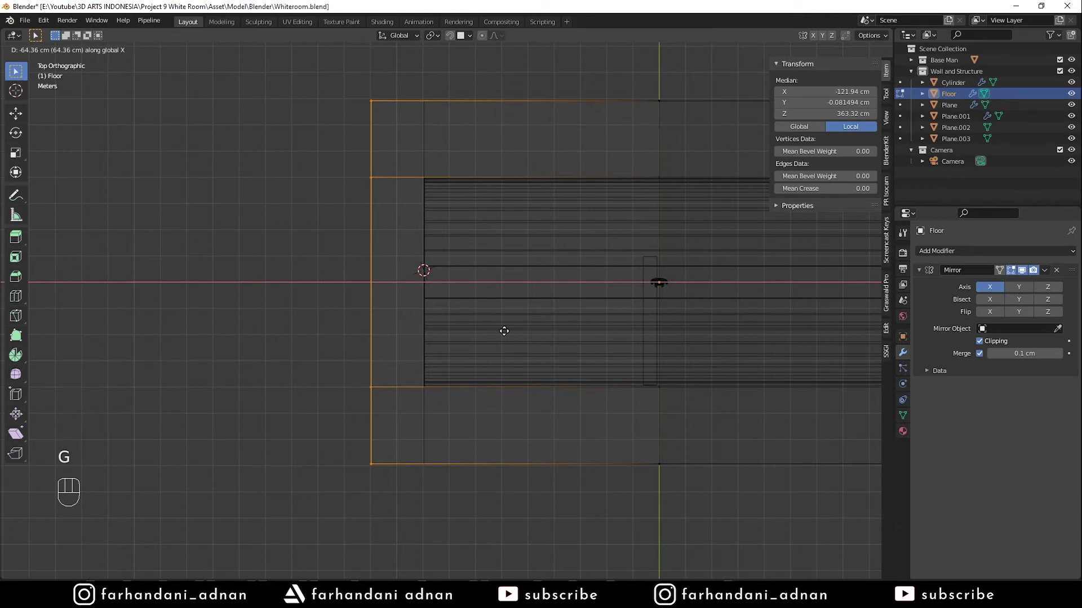
click(510, 329)
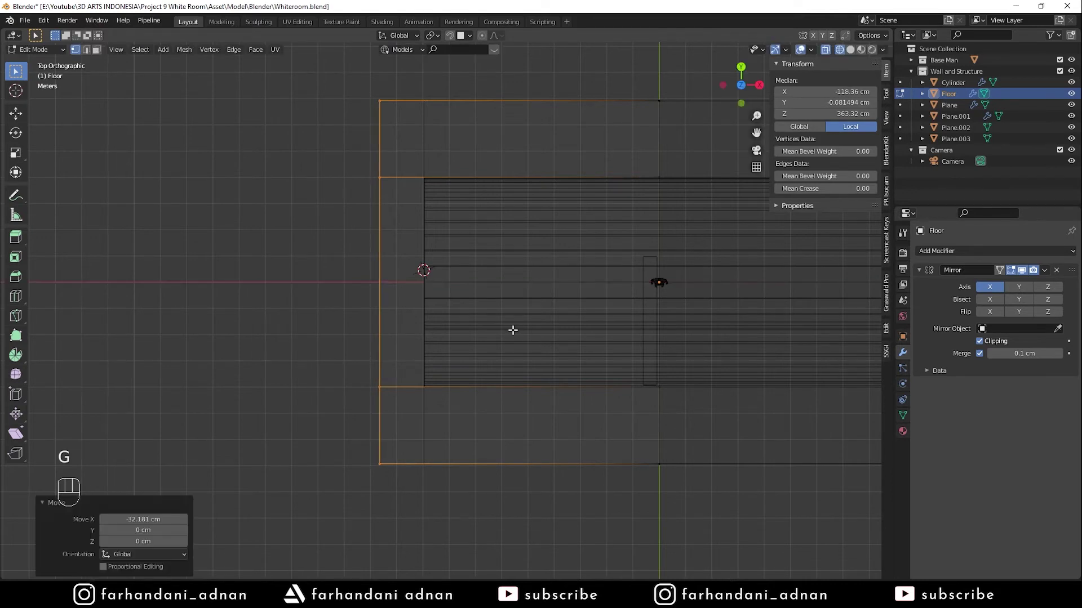
key(Tab)
click(676, 294)
click(660, 284)
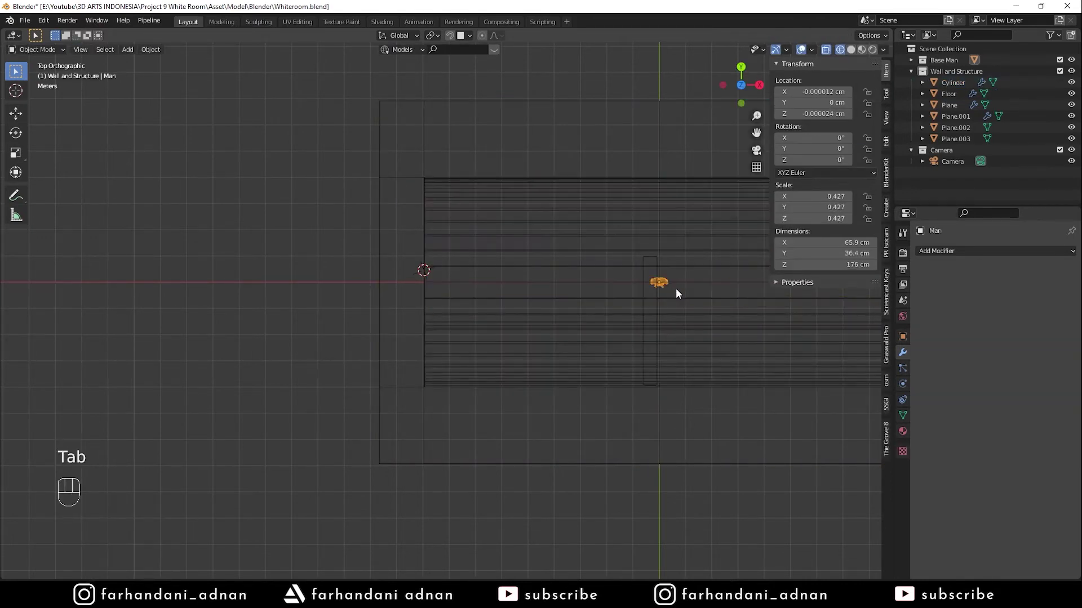
key(g)
key(shift+z)
right_click(409, 283)
Apply the rotation and scale of the end-wall plane Plane.003 in solid shading
mouse_move(760, 273)
middle_down()
mouse_move(640, 215)
mouse_move(507, 229)
mouse_move(563, 234)
middle_up()
key(z)
click(643, 228)
key(a)
key(a)
key(a)
click(431, 314)
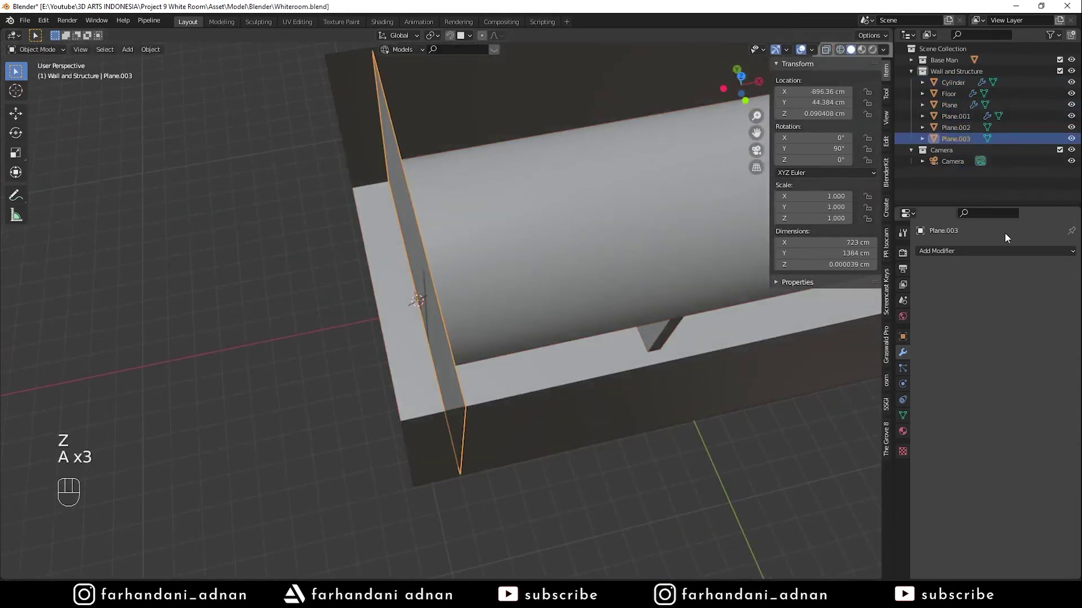
click(975, 250)
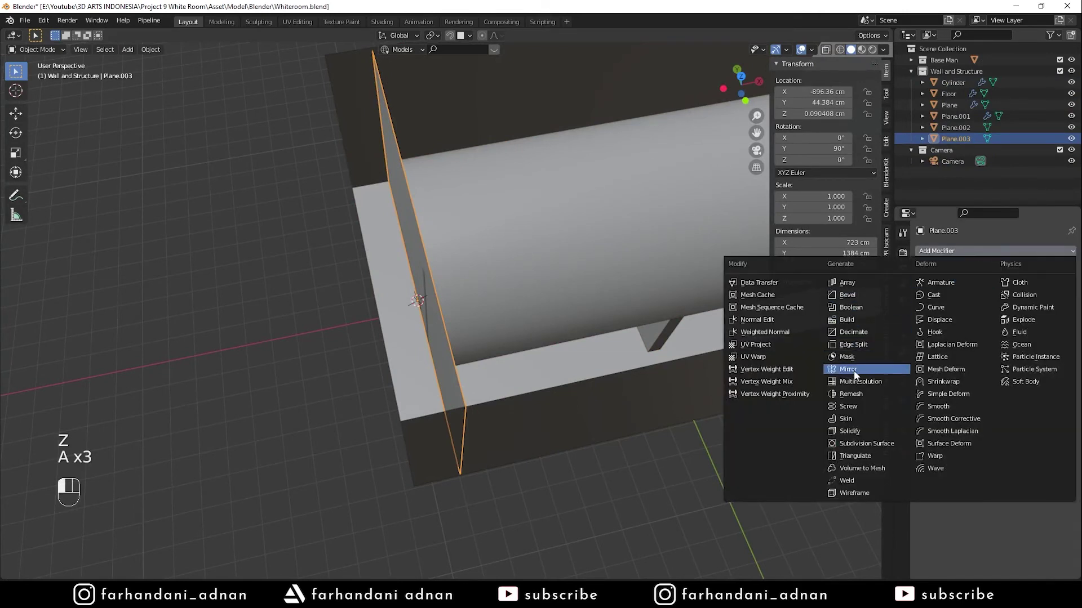
key(ctrl+a)
click(530, 225)
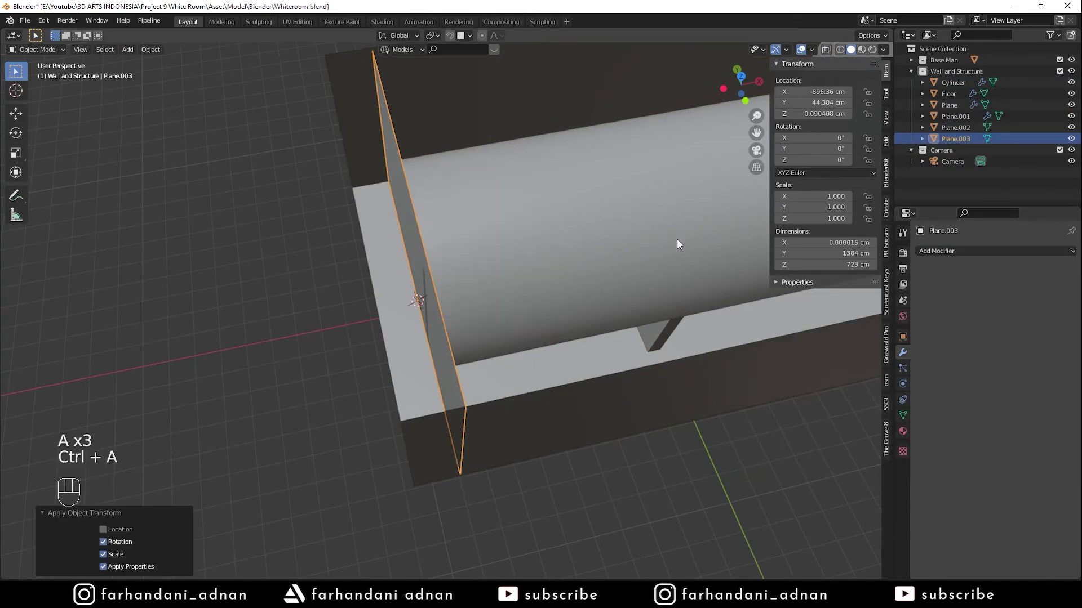
Add a Solidify modifier to Plane.003 with a thickness of 14 cm
click(955, 251)
click(867, 432)
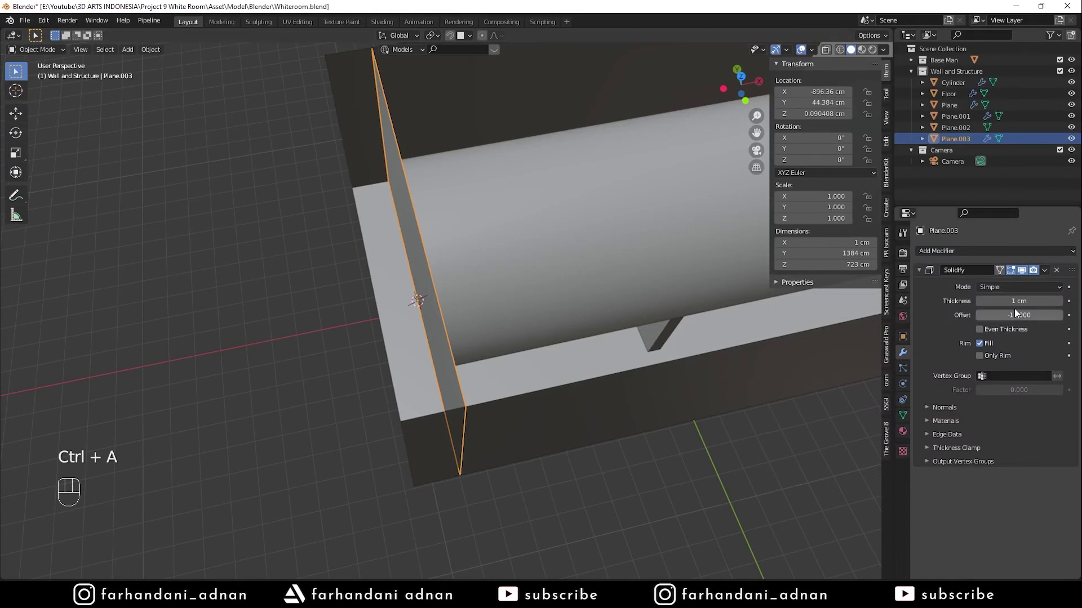
text(4)
key(Return)
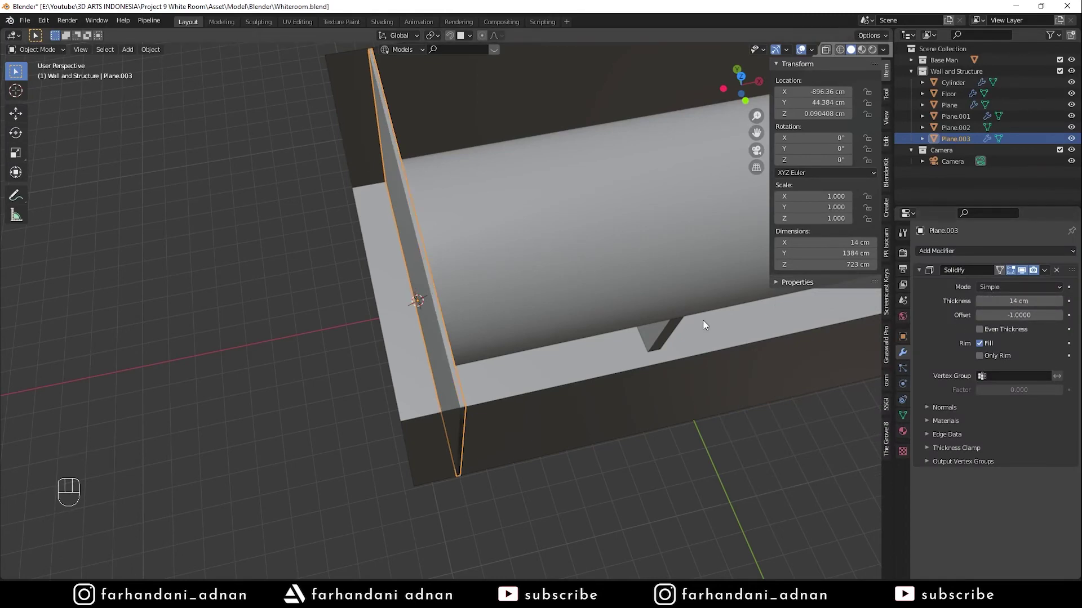
Move the thickened Plane.003 about 8.2 cm along X against the curved ceiling's end, using a top wireframe view
key(KP_7)
key(z)
click(555, 295)
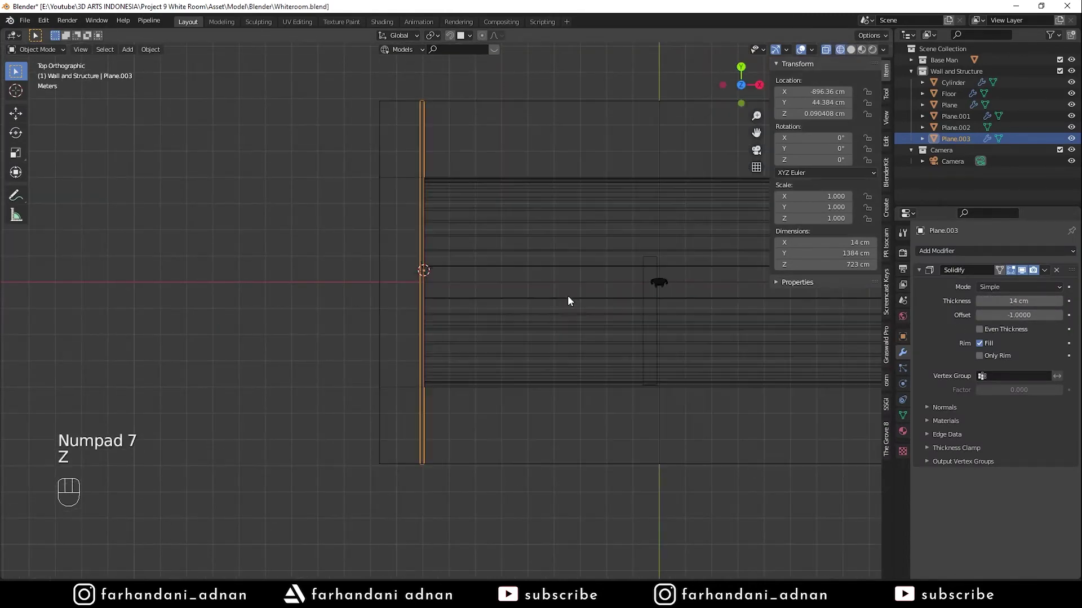
shift+middle_drag(404, 275, 485, 268)
key(g)
key(y)
key(x)
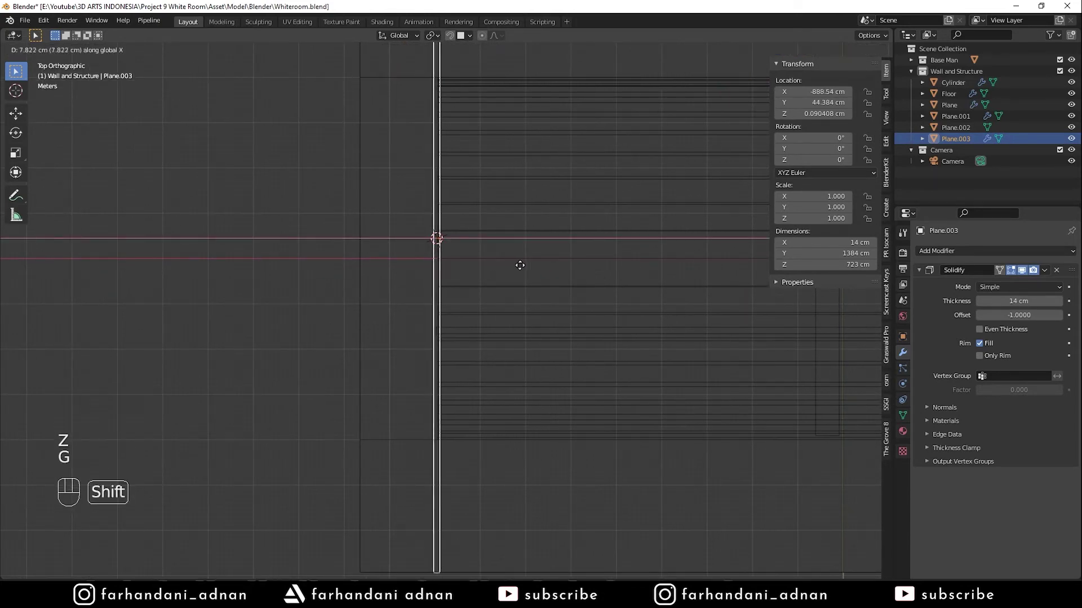
click(520, 265)
key(z)
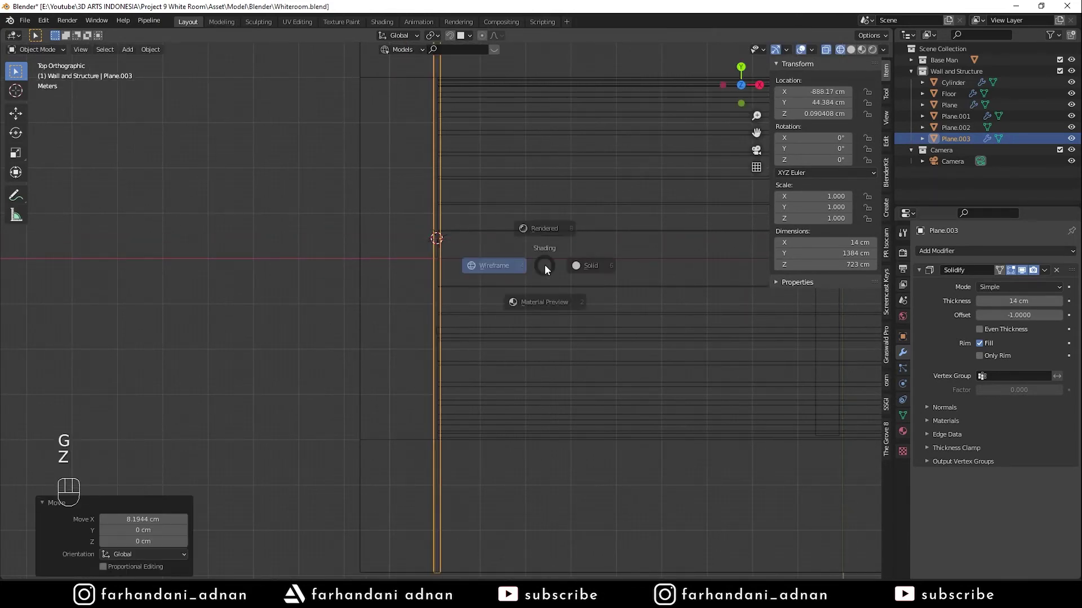
click(597, 268)
key(Tab)
key(Tab)
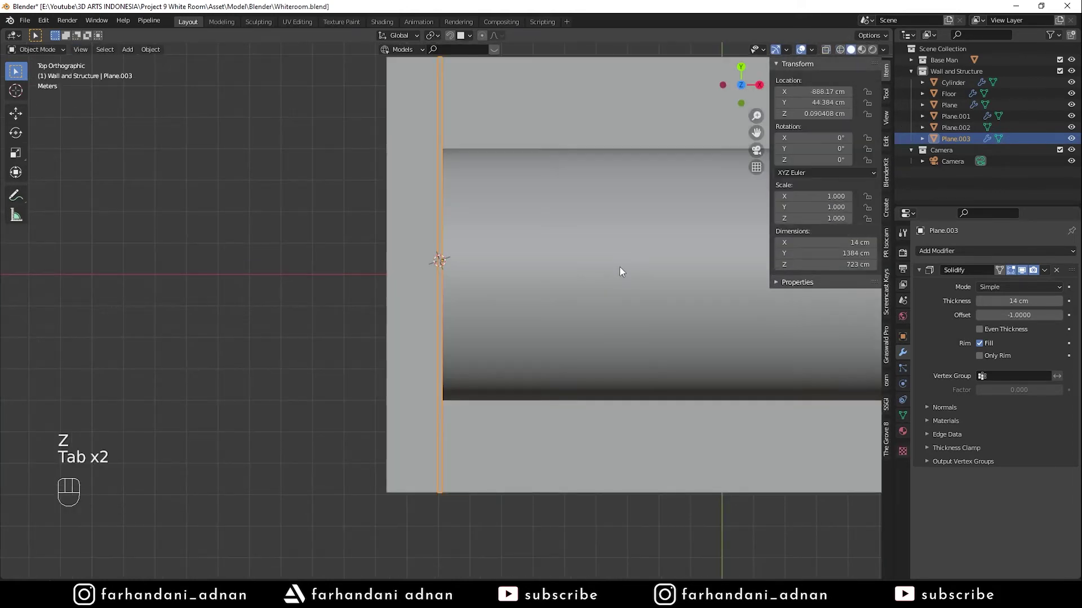
Add a Mirror modifier to Plane.003 on the X axis with Floor as the mirror object
click(620, 266)
scroll(620, 269, down, 3)
key(a)
key(a)
key(a)
middle_drag(566, 279, 577, 246)
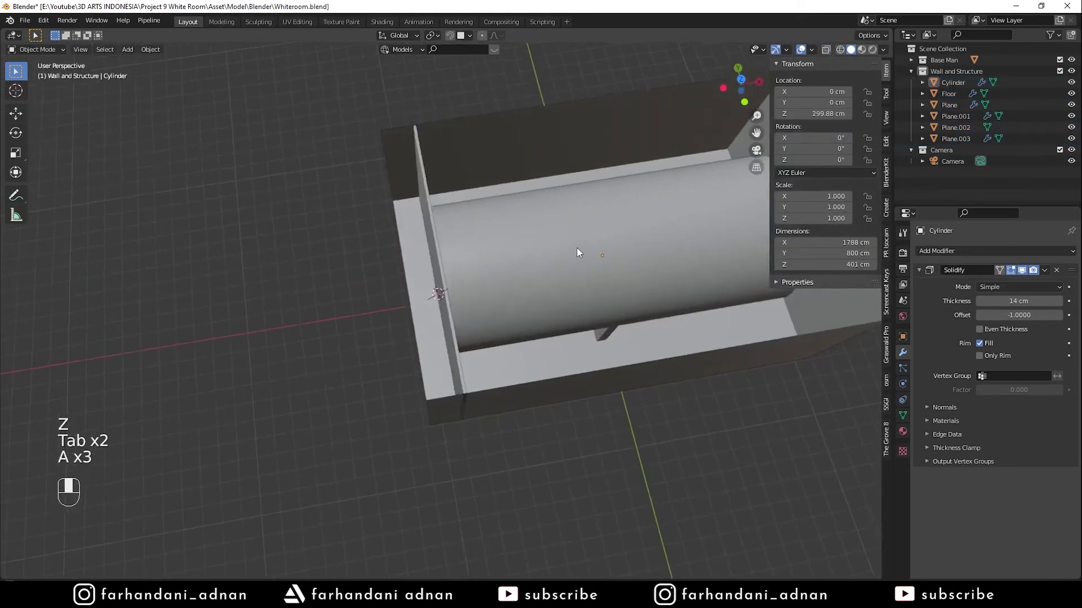
click(451, 347)
shift+middle_drag(451, 347, 505, 309)
click(919, 270)
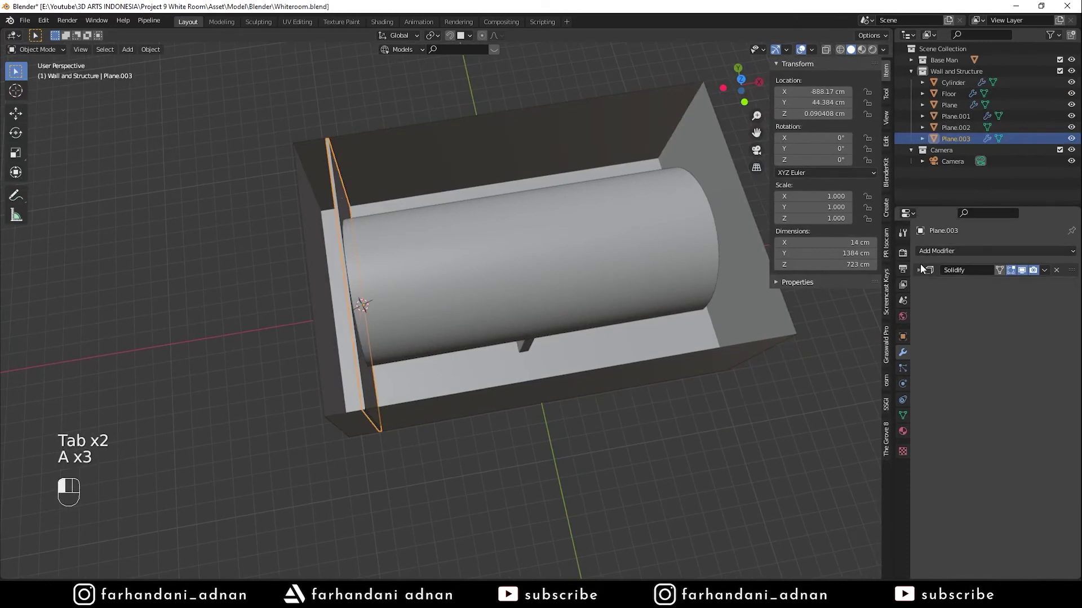
click(934, 251)
click(862, 369)
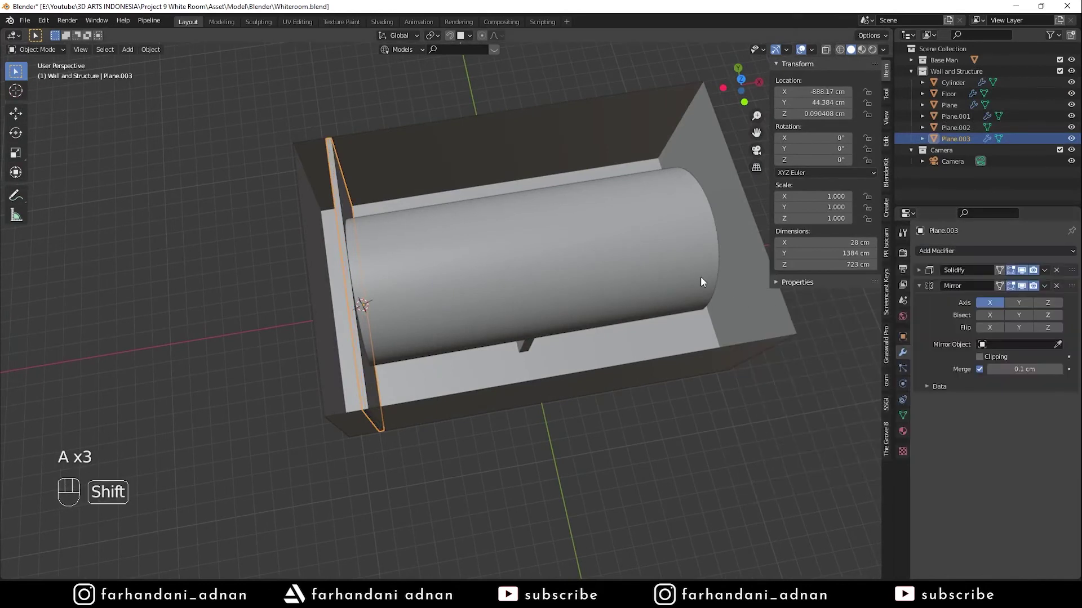
shift+middle_drag(700, 276, 665, 289)
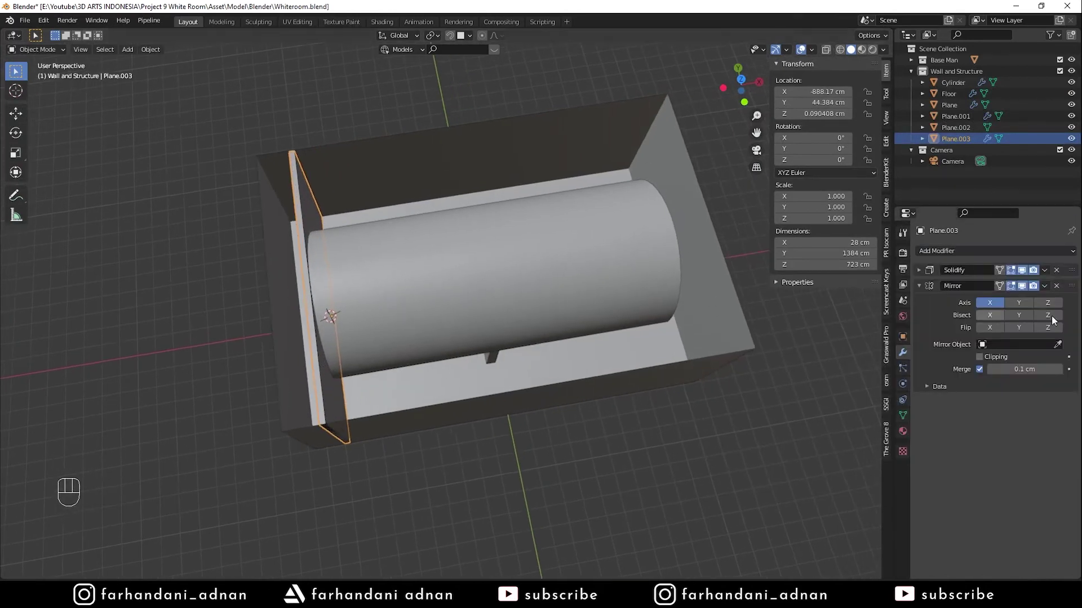
click(668, 141)
middle_drag(675, 149, 634, 152)
key(a)
key(a)
key(a)
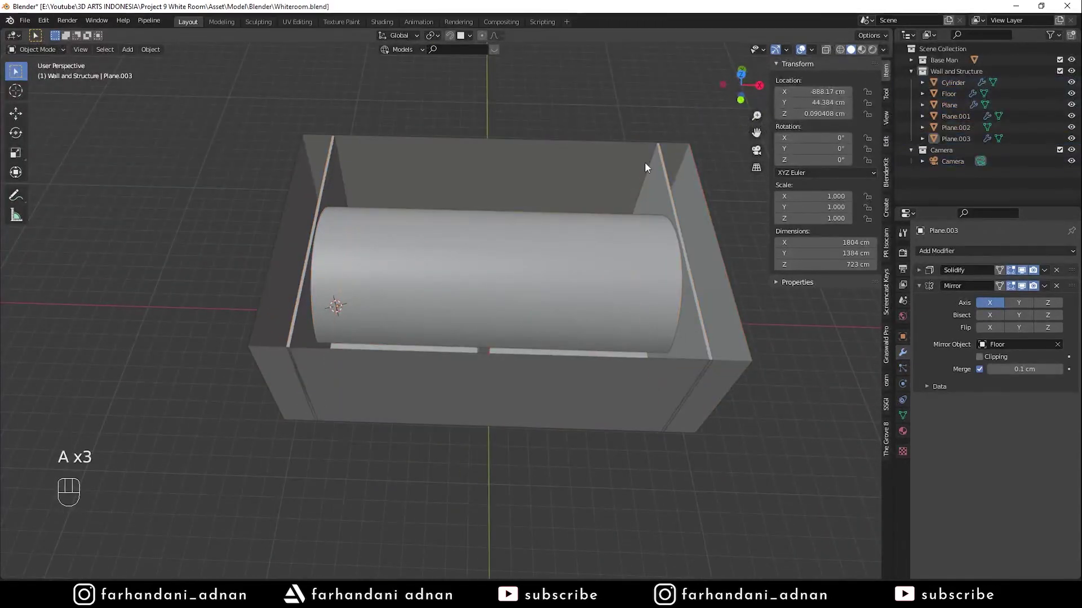
middle_drag(680, 214, 603, 234)
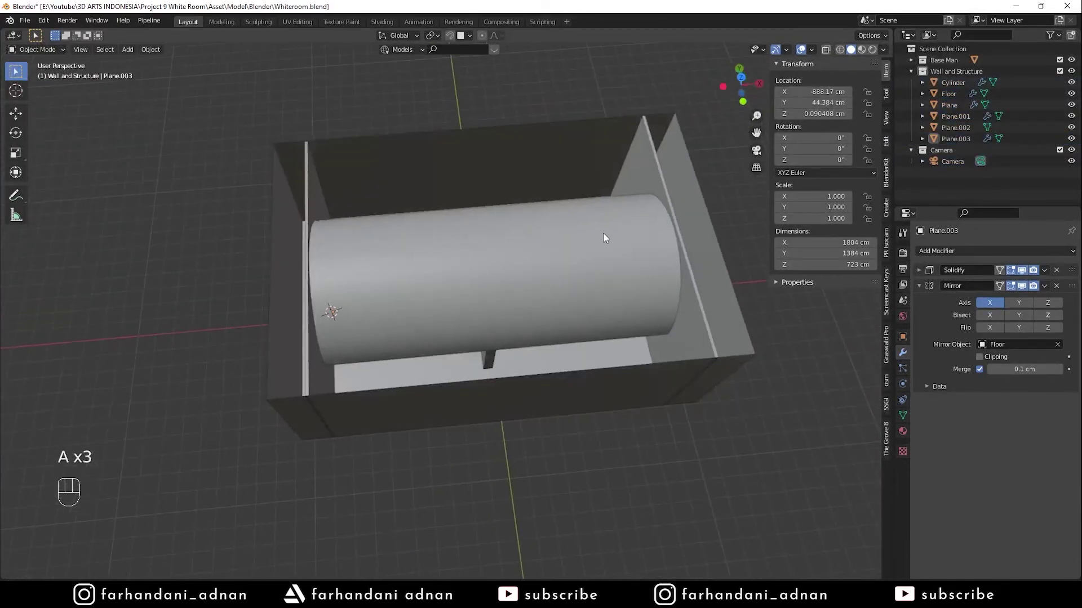
Inspect from above in wireframe how the curved ceiling's positive-X end meets the mirrored end wall
click(613, 235)
key(a)
key(a)
key(a)
click(599, 226)
middle_drag(605, 234, 594, 194)
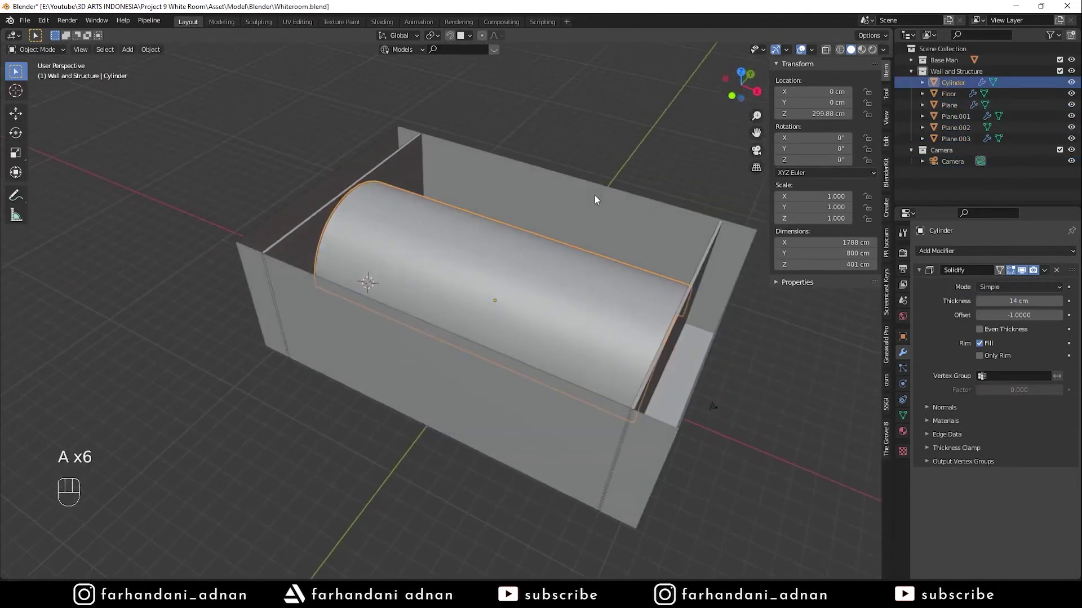
key(KP_7)
scroll(590, 202, up, 5)
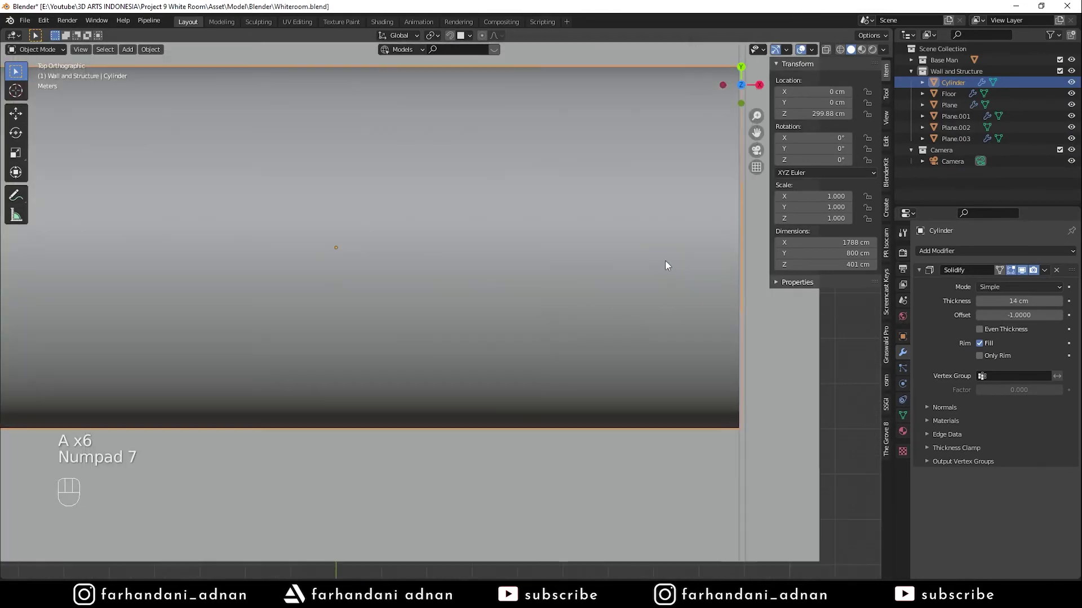
key(z)
click(627, 271)
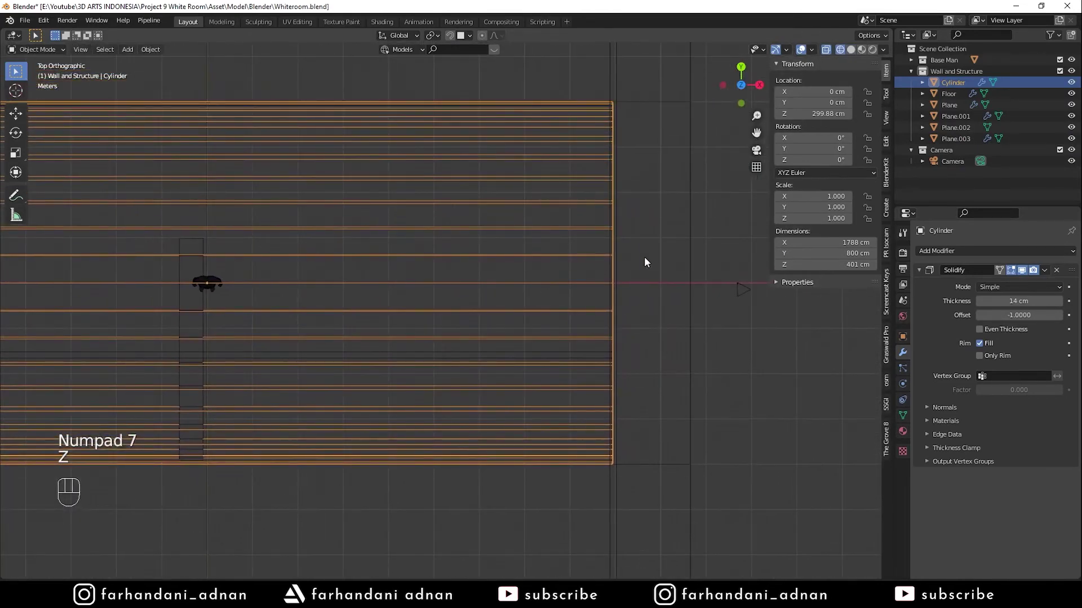
key(z)
click(711, 258)
key(Tab)
key(Tab)
key(a)
key(a)
key(a)
Examine the room's interior around the partition wall, the arched Plane.002 and the human figure
scroll(600, 285, down, 5)
middle_drag(599, 285, 562, 320)
scroll(522, 292, up, 8)
scroll(639, 330, up, 3)
scroll(580, 357, down, 3)
scroll(545, 370, down, 2)
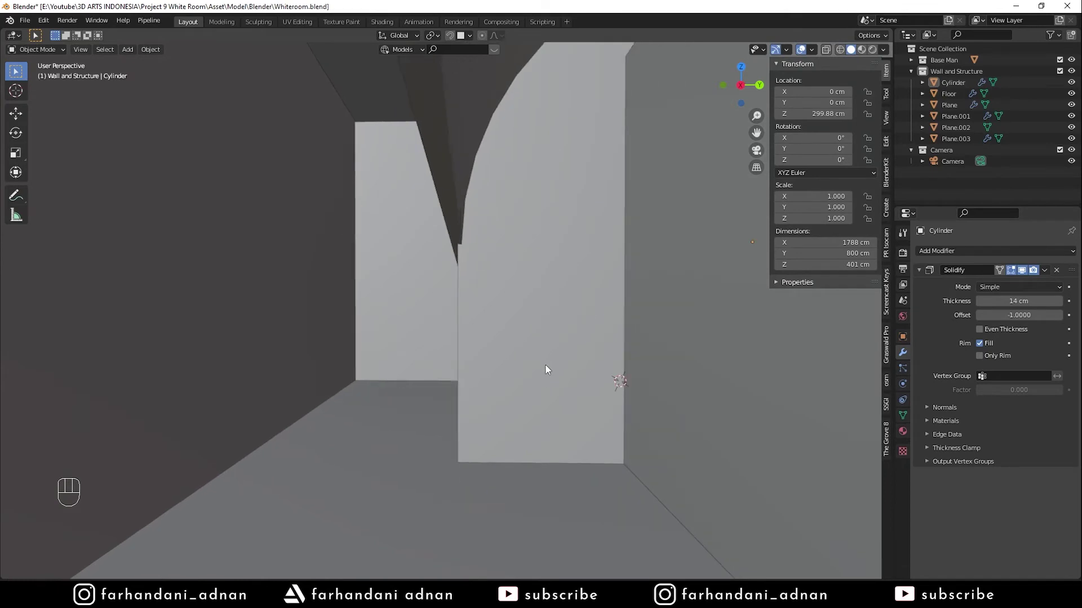
shift+middle_drag(687, 379, 559, 351)
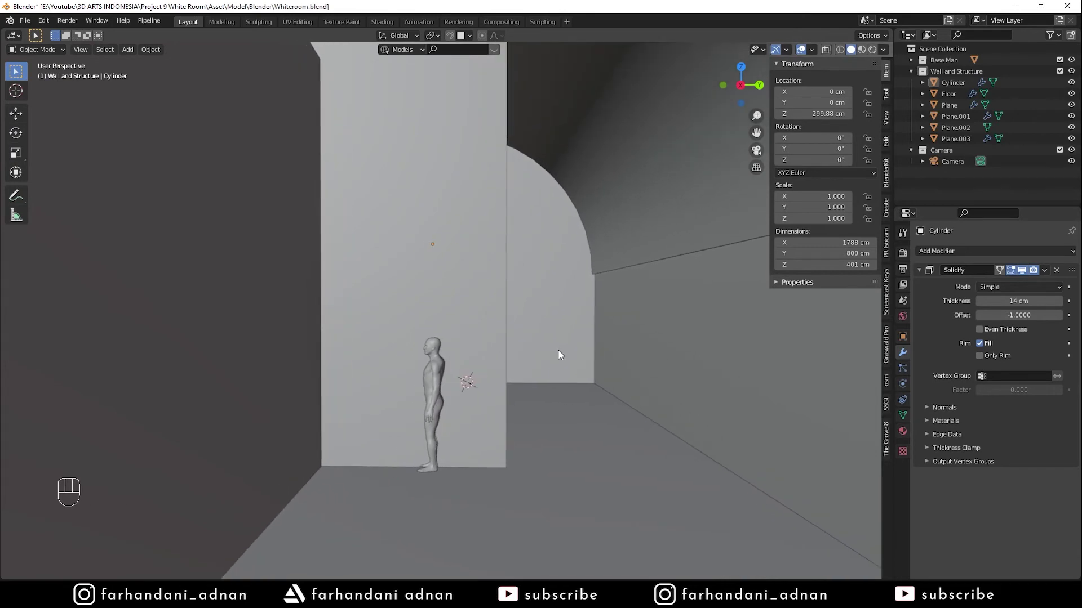
click(490, 348)
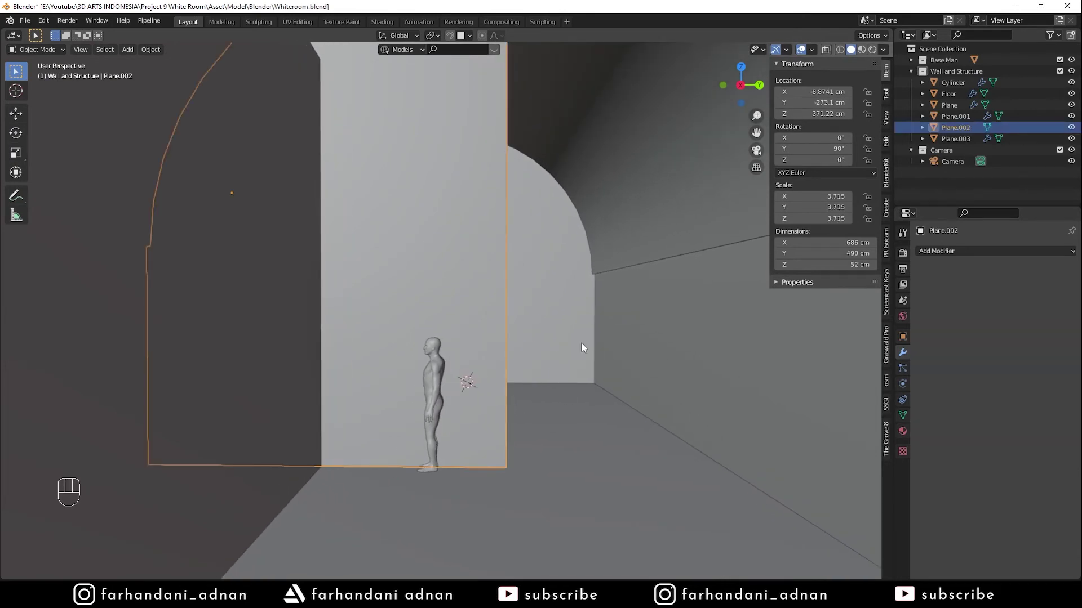
key(a)
key(a)
key(a)
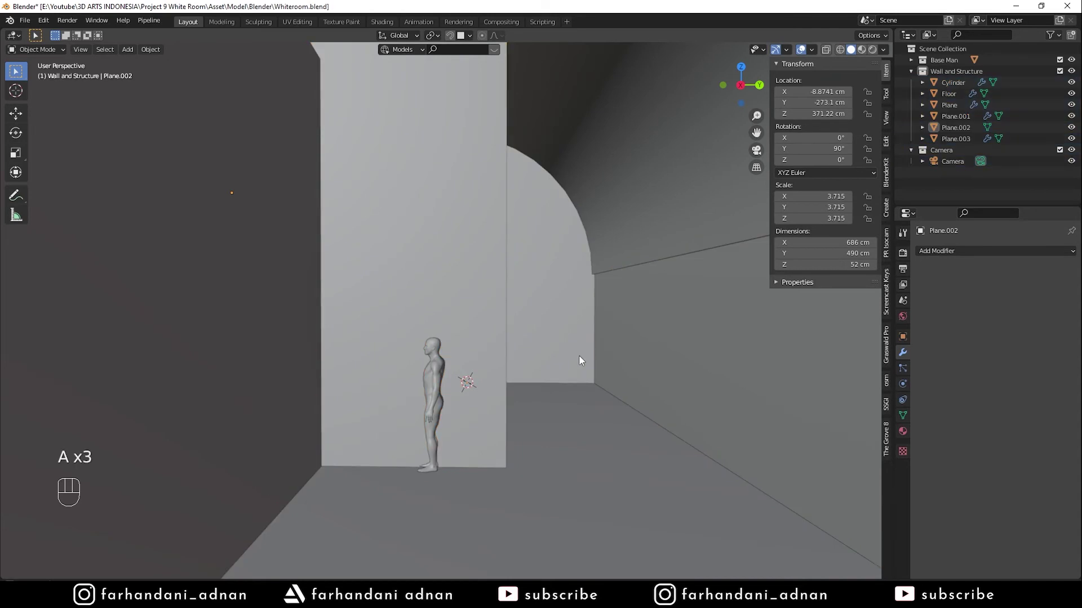
With the camera locked to the view, frame the interior like the reference photo, compare the two and unlock the camera
middle_drag(580, 355, 578, 354)
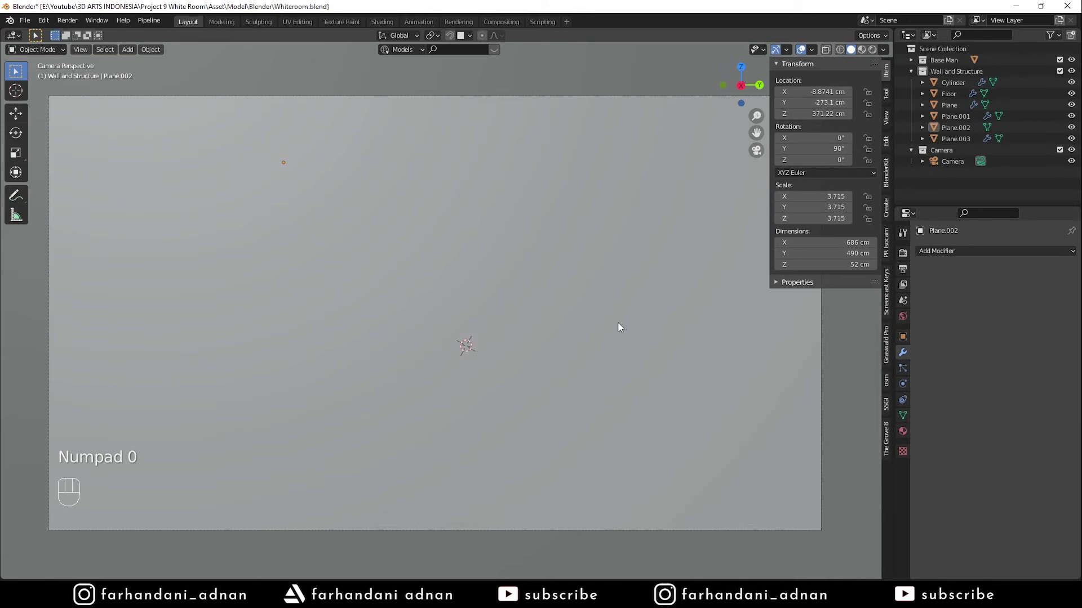
click(886, 116)
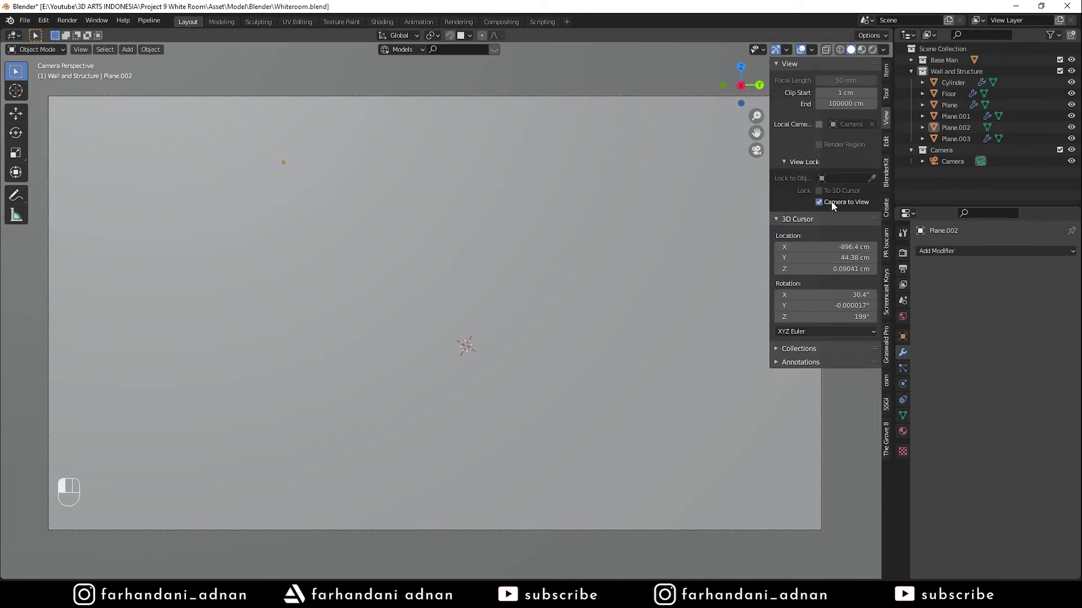
scroll(530, 343, up, 2)
shift+middle_drag(529, 343, 458, 338)
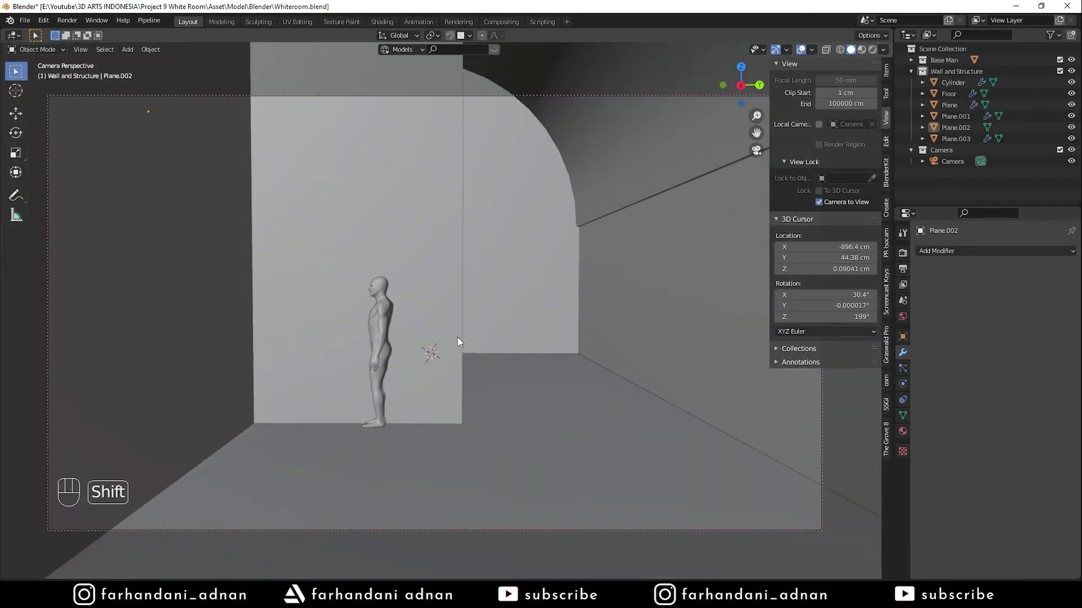
ctrl+middle_drag(577, 306, 584, 313)
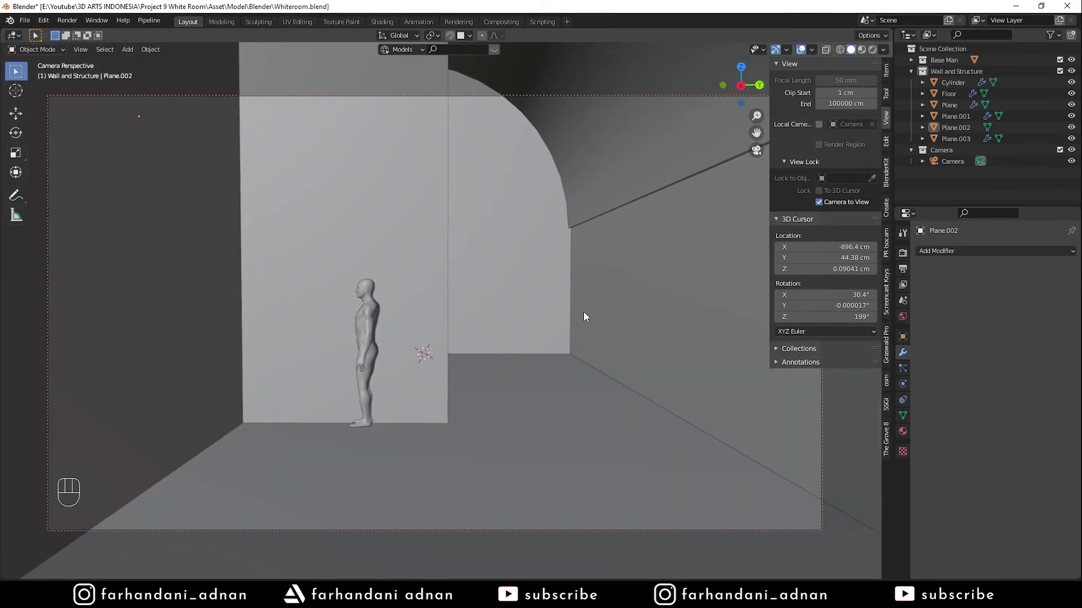
key(alt+Tab)
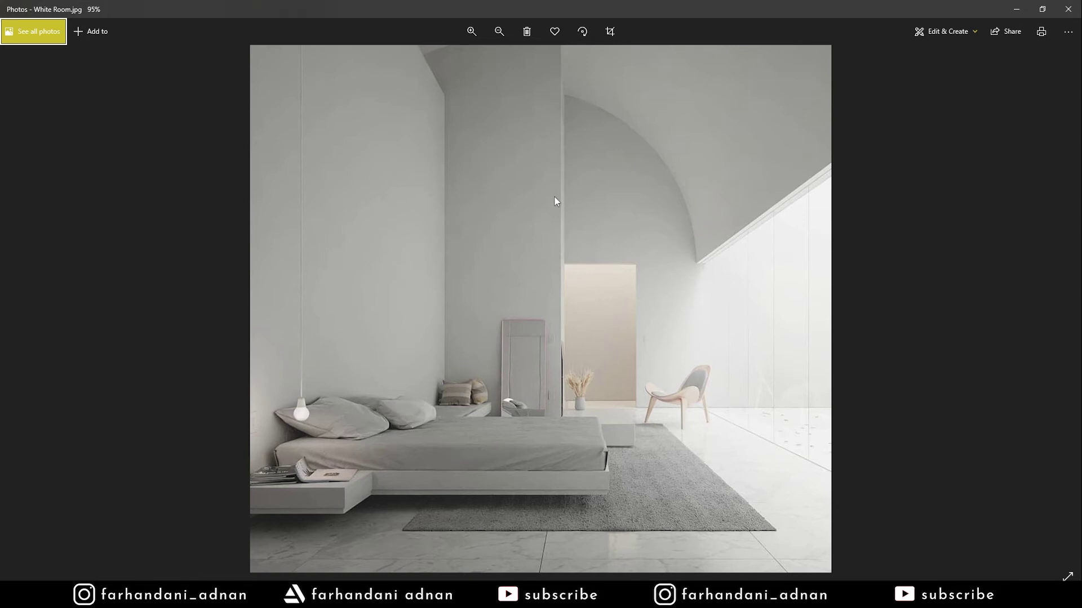
key(alt+Tab)
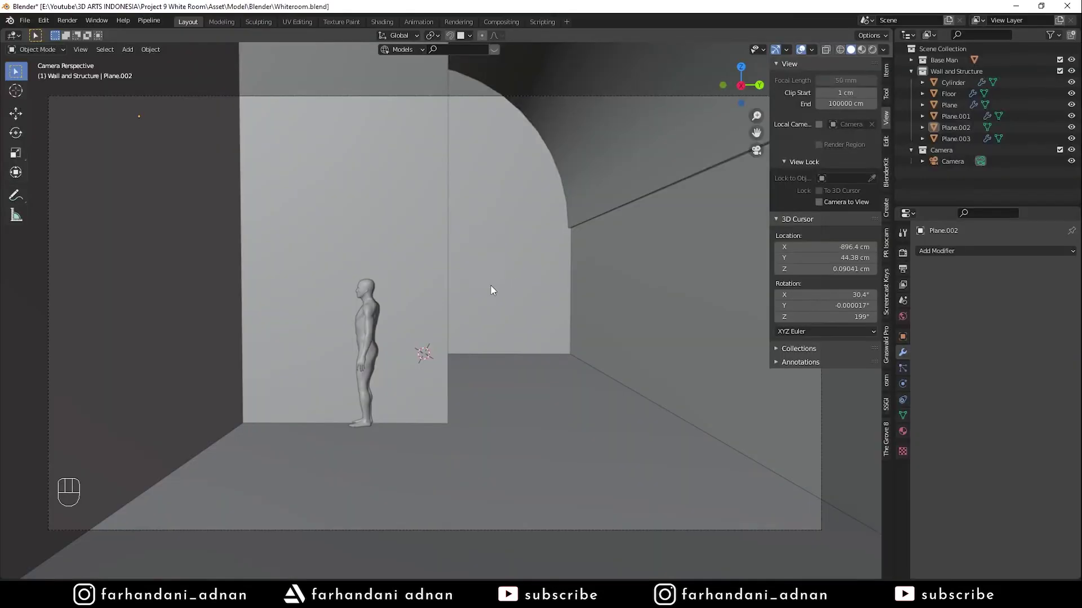
Hide the Floor object and the mirrored end walls Plane.003 to expose the inside of the vault
shift+middle_drag(451, 237, 458, 235)
middle_drag(478, 180, 504, 226)
scroll(483, 216, down, 4)
click(722, 441)
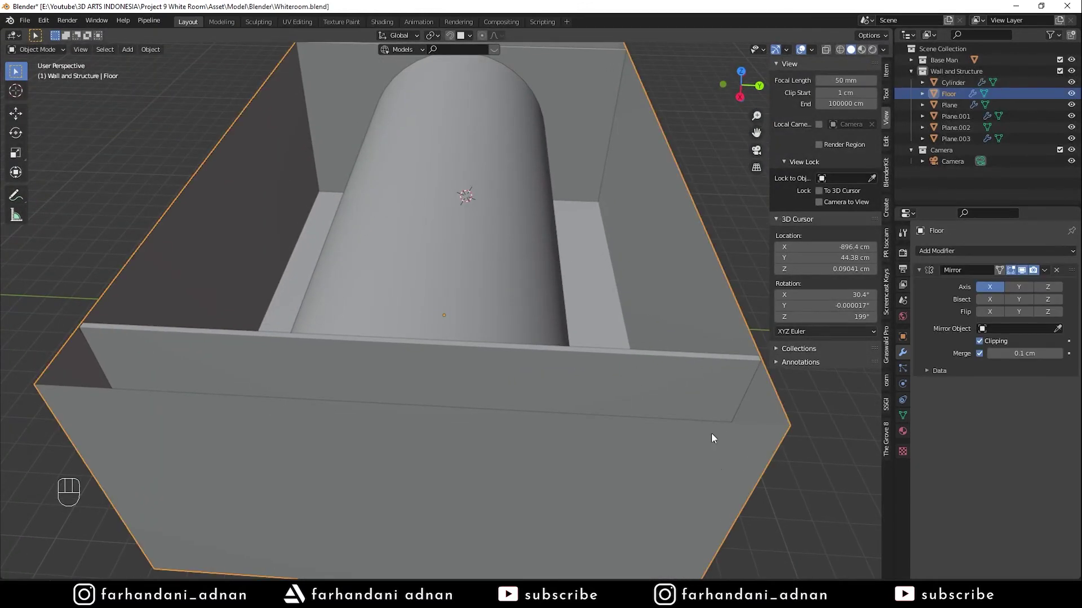
key(h)
middle_drag(665, 414, 515, 250)
click(594, 362)
key(h)
scroll(439, 248, up, 3)
Move the arched cross wall Plane.002 along negative Y
click(468, 232)
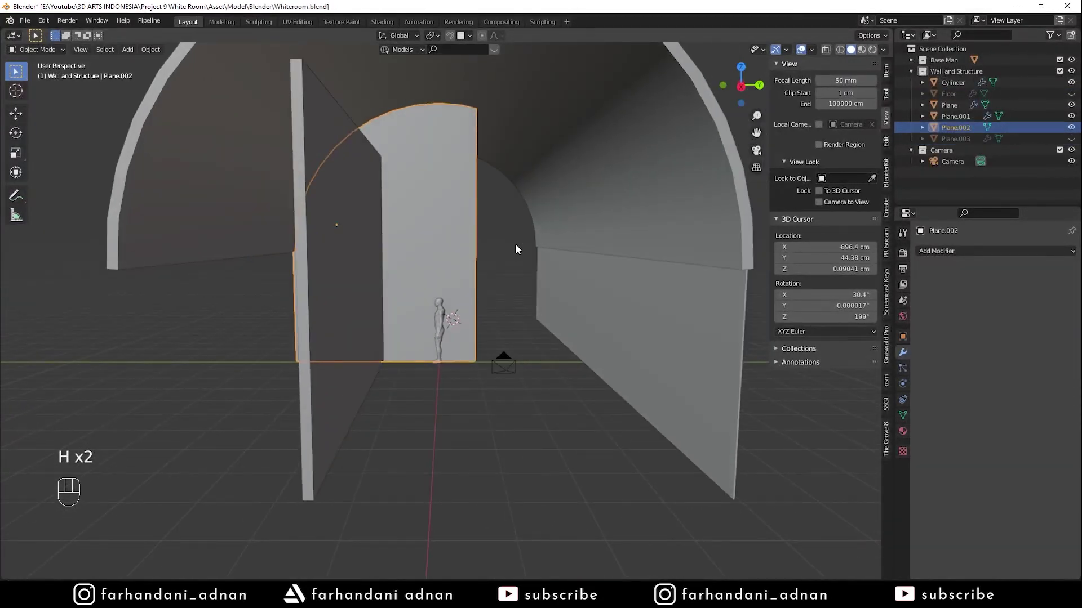
key(g)
key(y)
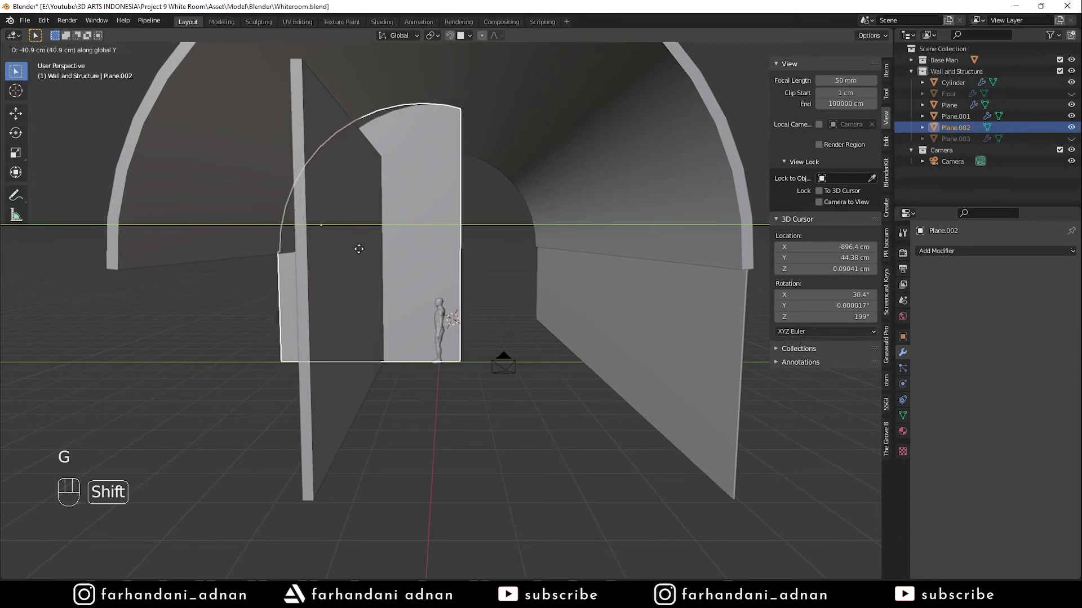
click(149, 260)
middle_drag(464, 210, 477, 214)
key(a)
key(a)
key(a)
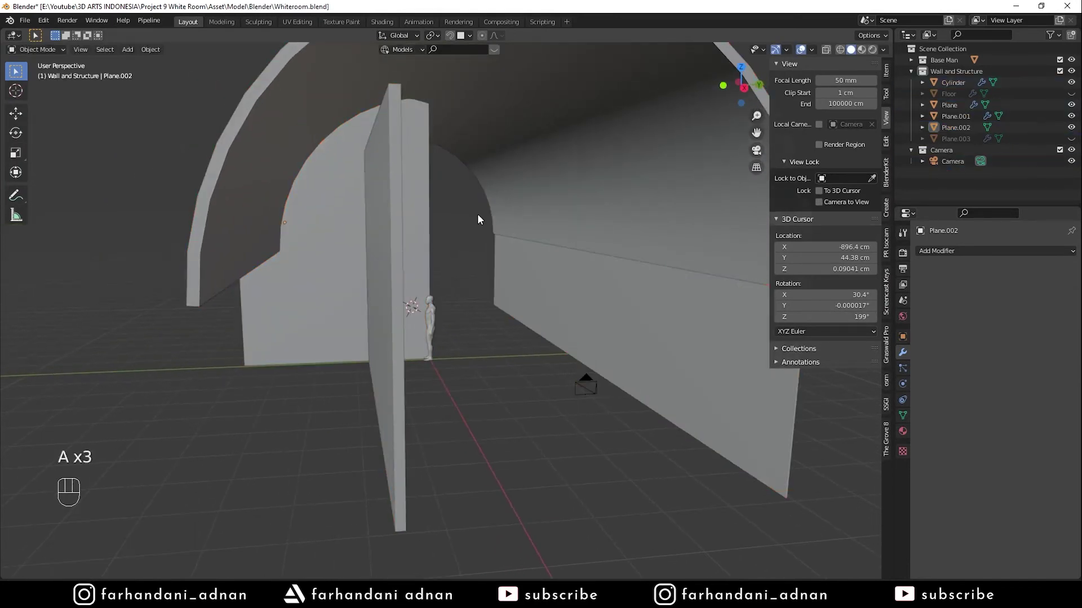
Delete the arched cross wall Plane.002 behind the human figure
scroll(478, 214, down, 2)
shift+middle_drag(342, 214, 431, 226)
middle_drag(446, 309, 490, 277)
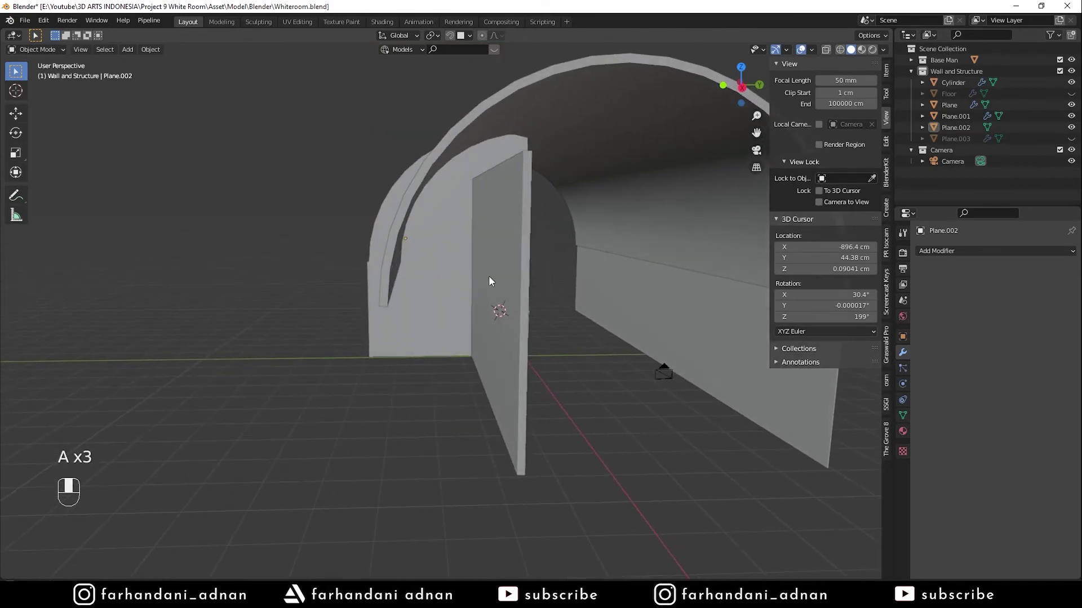
click(445, 307)
middle_drag(647, 278, 450, 273)
key(Tab)
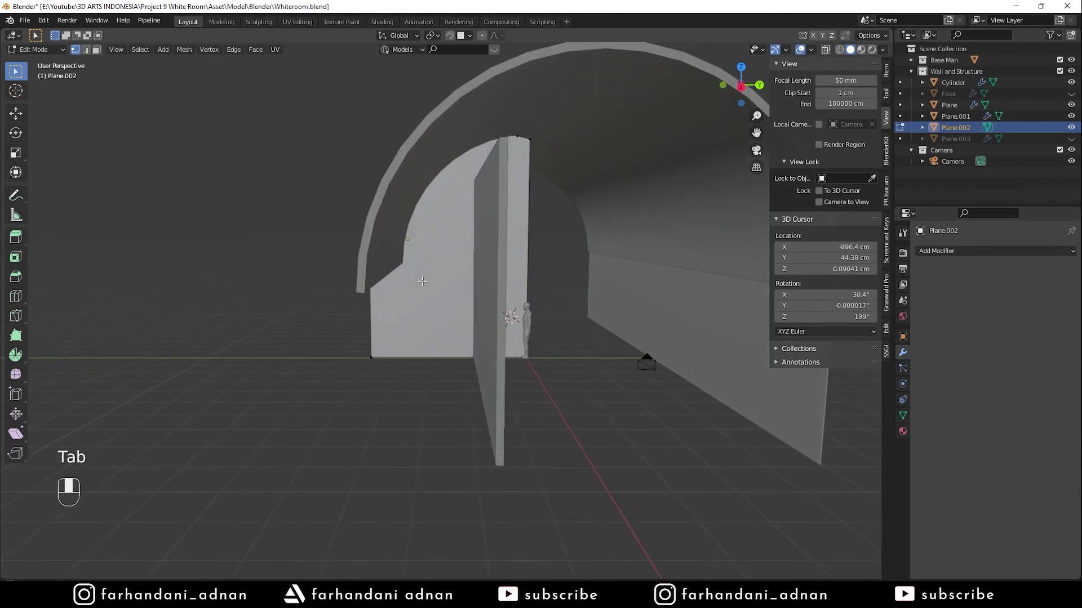
key(Tab)
middle_drag(522, 258, 484, 261)
key(x)
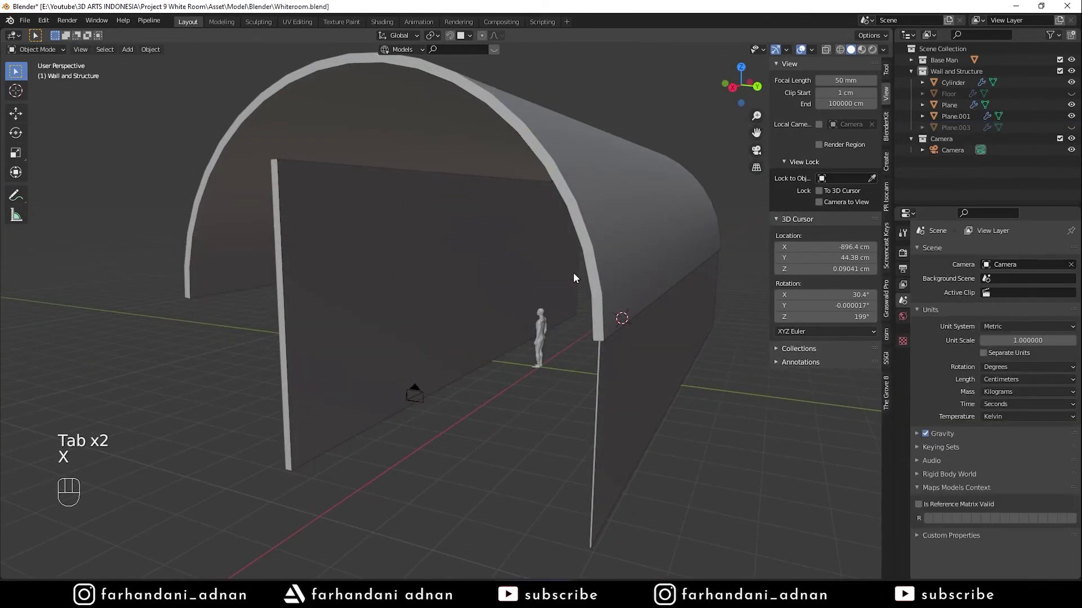
Add a 200 cm plane behind the human figure and rotate it 90° around the Y axis to stand upright
middle_drag(599, 273, 535, 336)
shift+right_click(518, 303)
key(shift+a)
mouse_move(530, 257)
click(676, 261)
text(ry)
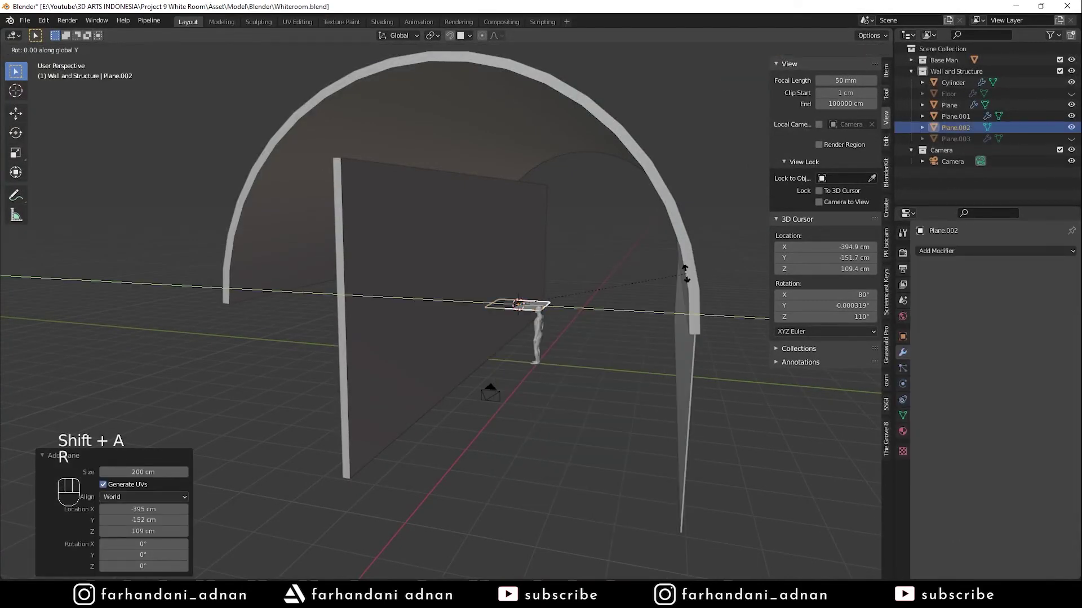
text(90)
key(Return)
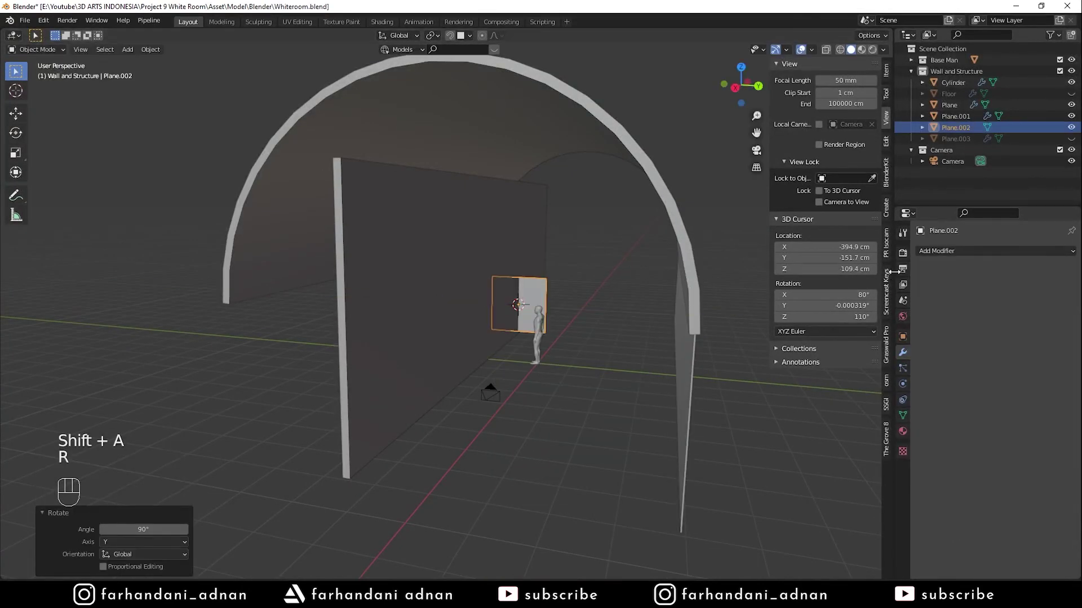
key(s)
right_click(676, 320)
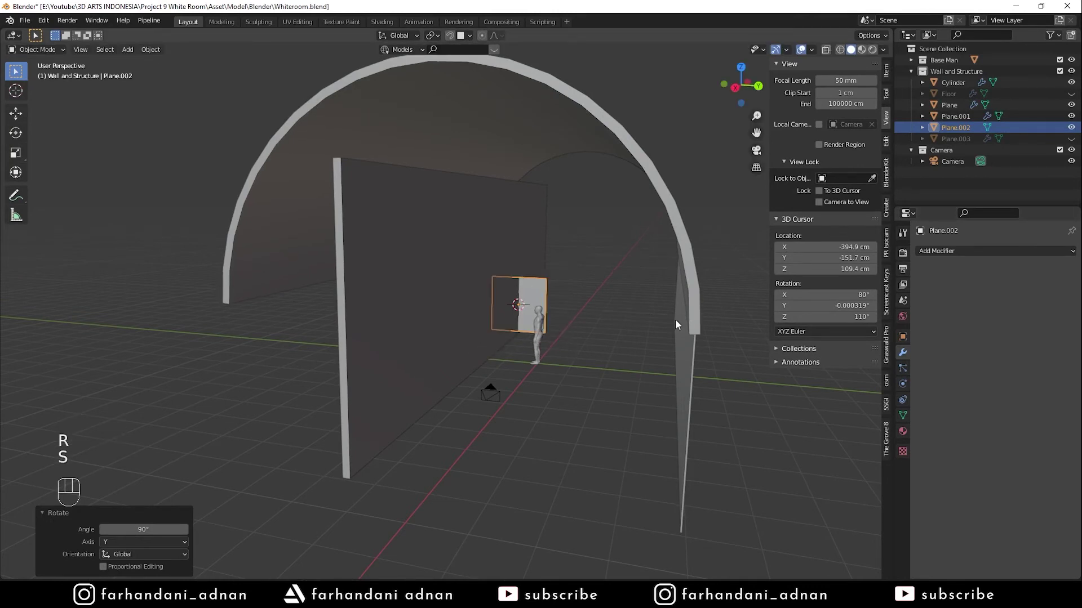
Reveal the hidden Floor and mirrored end walls around the new upright plane
key(alt+h)
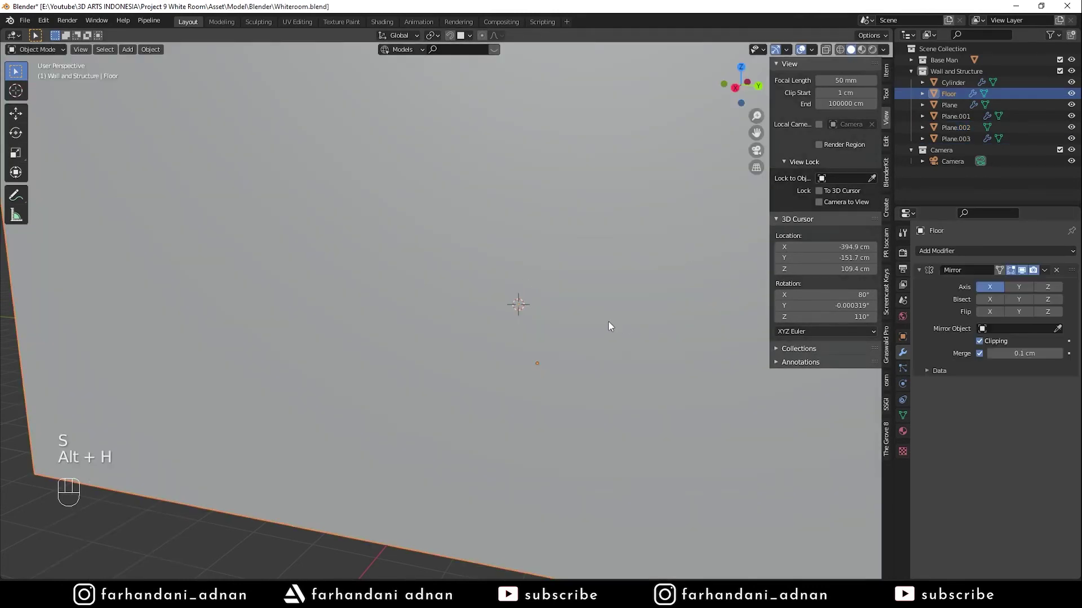
key(h)
middle_drag(598, 327, 574, 346)
scroll(575, 346, down, 8)
shift+middle_drag(644, 366, 518, 353)
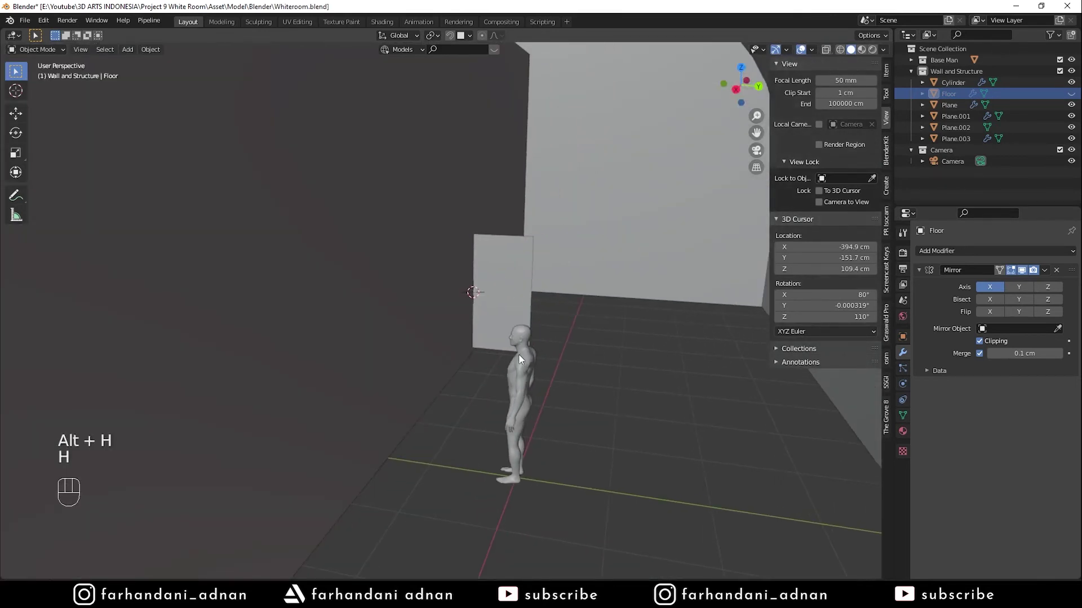
key(alt+h)
click(525, 316)
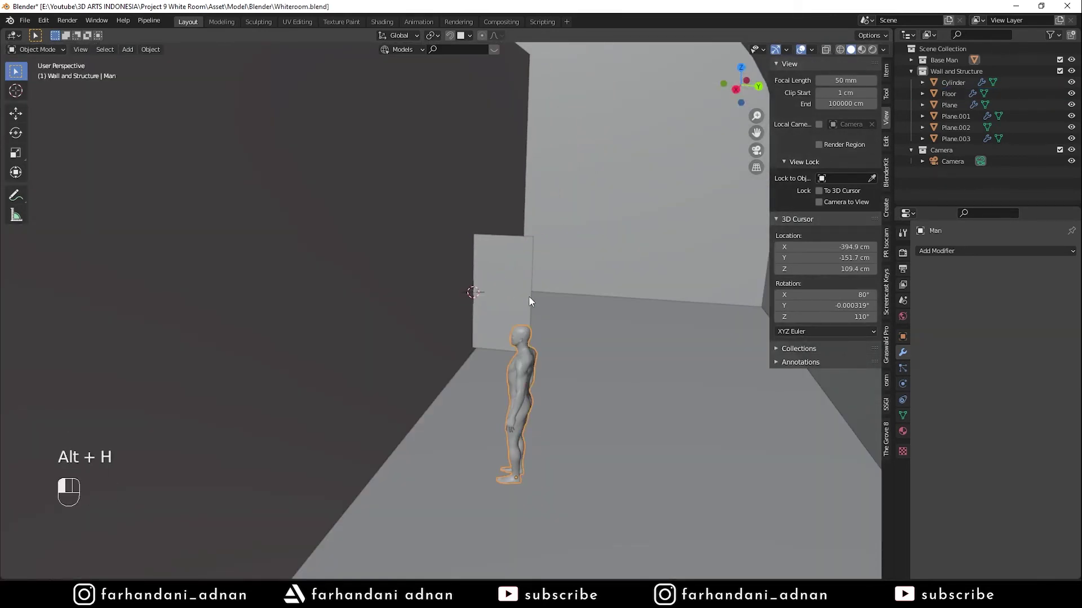
middle_drag(529, 295, 528, 345)
key(n)
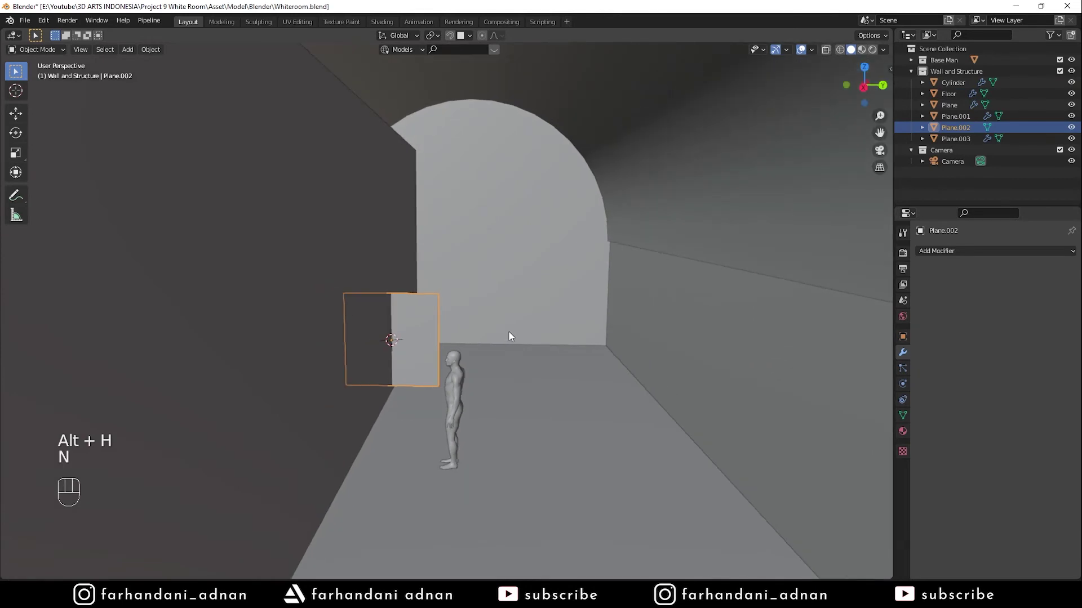
Scale up the upright plane Plane.002 and move it up with snapping so its bottom edge rests on the floor
key(s)
click(681, 314)
key(shift+Tab)
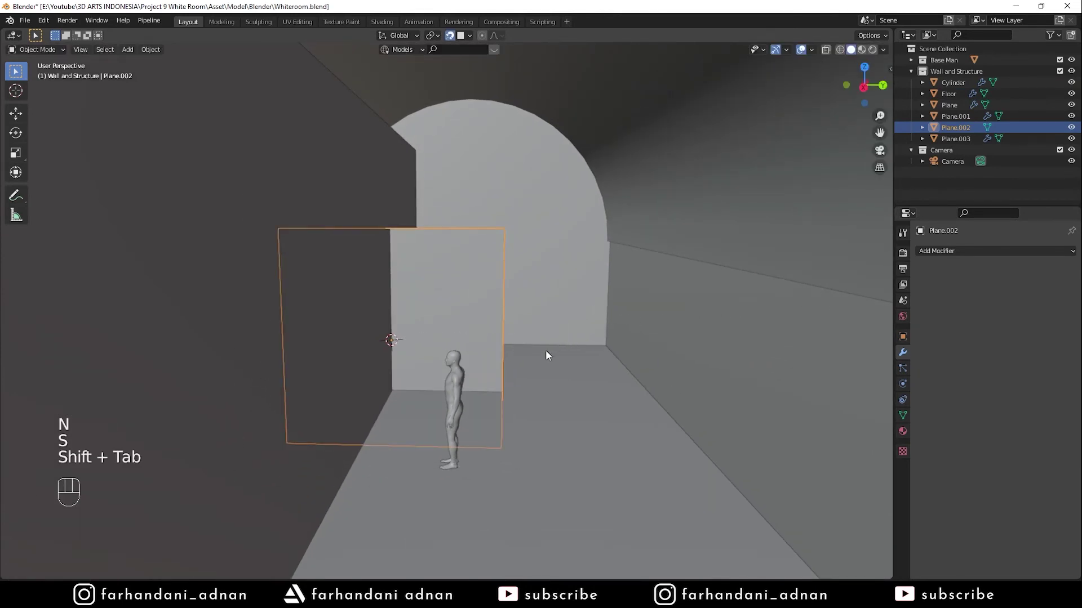
key(g)
click(535, 389)
key(shift+Tab)
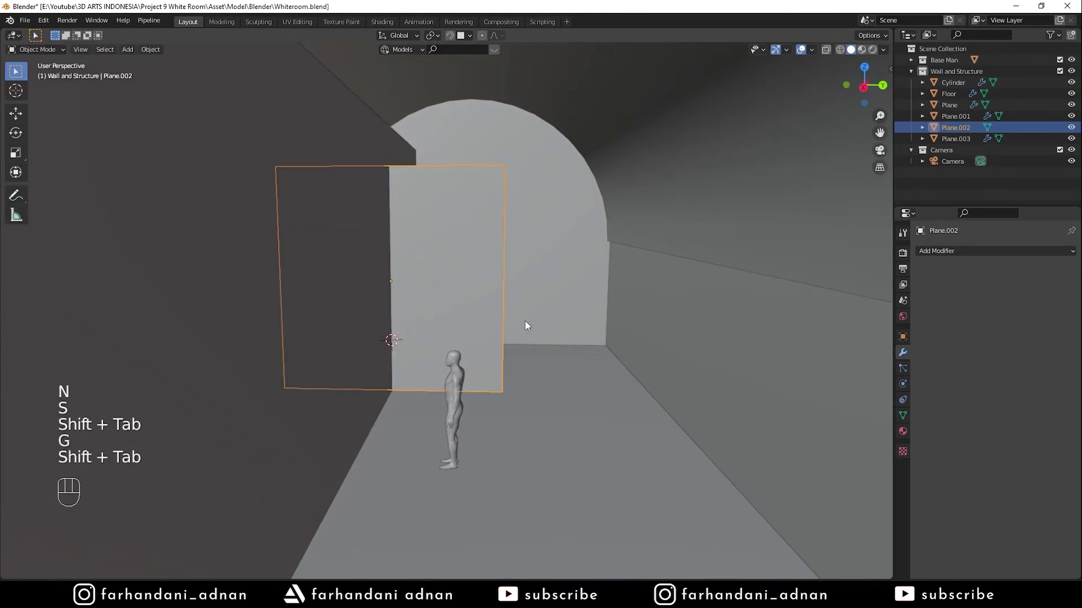
Raise the top edge of Plane.002 along Z into the vault to make the cross wall taller
middle_drag(519, 320, 477, 176)
key(Tab)
key(2)
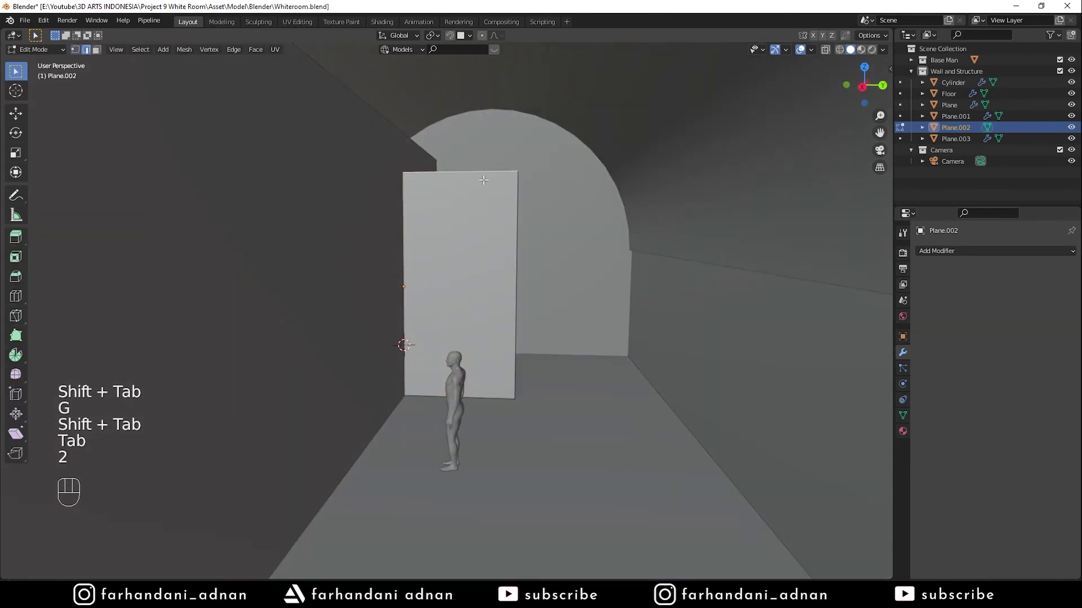
key(g)
key(z)
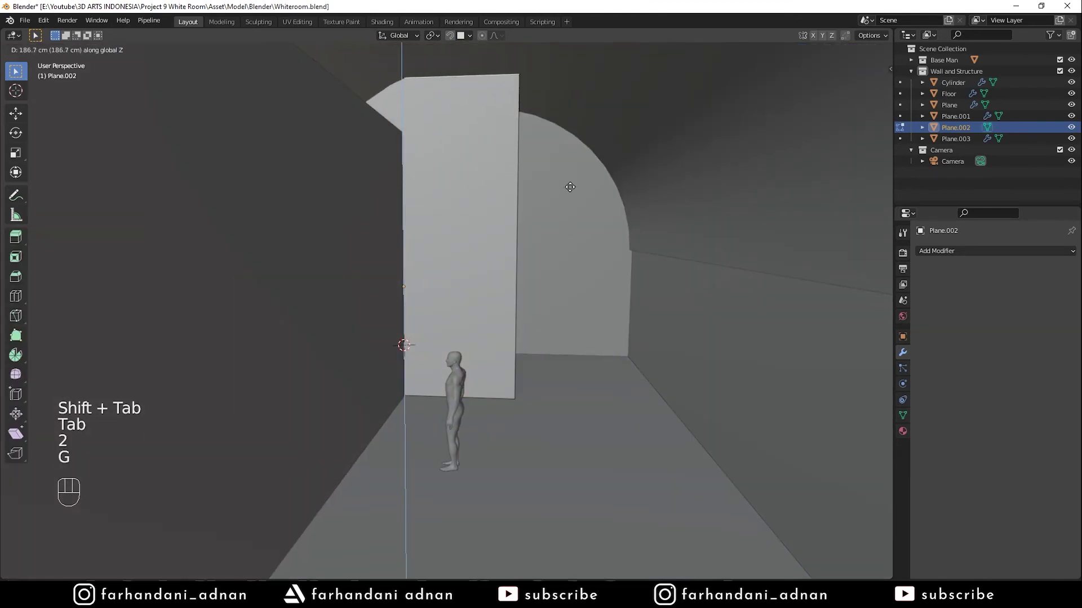
click(572, 177)
key(Tab)
Move the cross wall Plane.002 along negative Y, further into the side wall
middle_drag(557, 264, 602, 314)
key(a)
key(a)
key(a)
click(526, 299)
key(g)
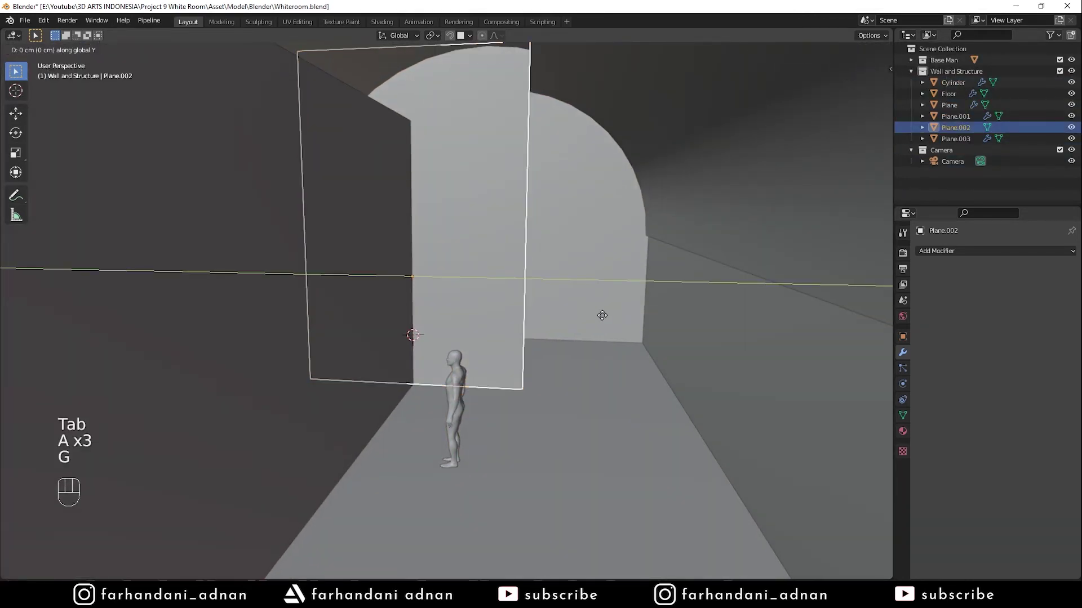
click(374, 316)
Move the cross wall's free vertical edge along Y to narrow the part projecting into the room
shift+middle_drag(408, 320, 510, 302)
scroll(574, 332, down, 3)
scroll(519, 326, down, 1)
key(Tab)
key(2)
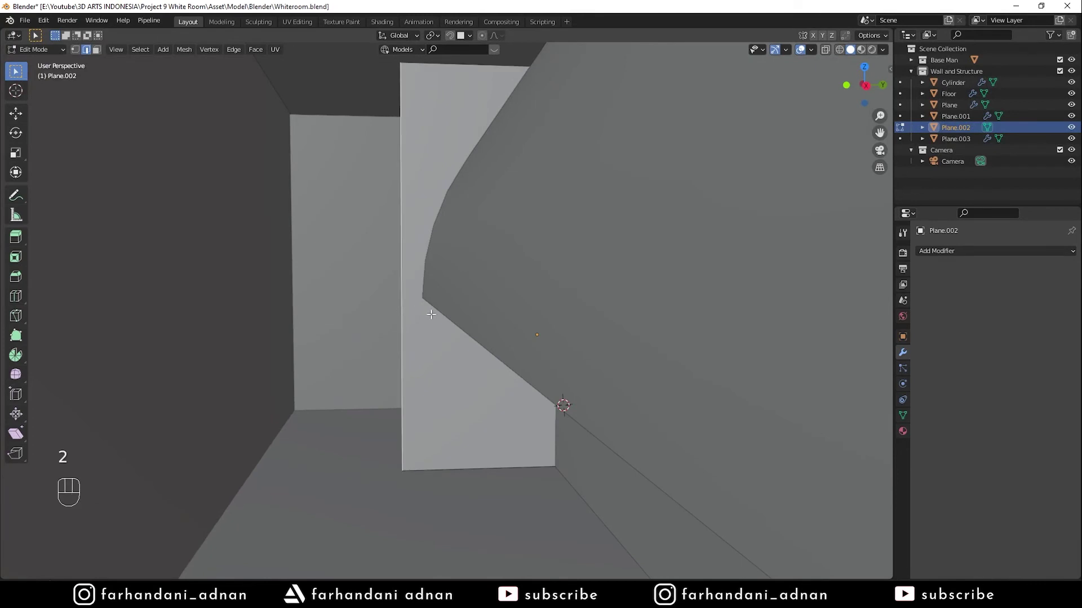
key(g)
shift+middle_click(683, 343)
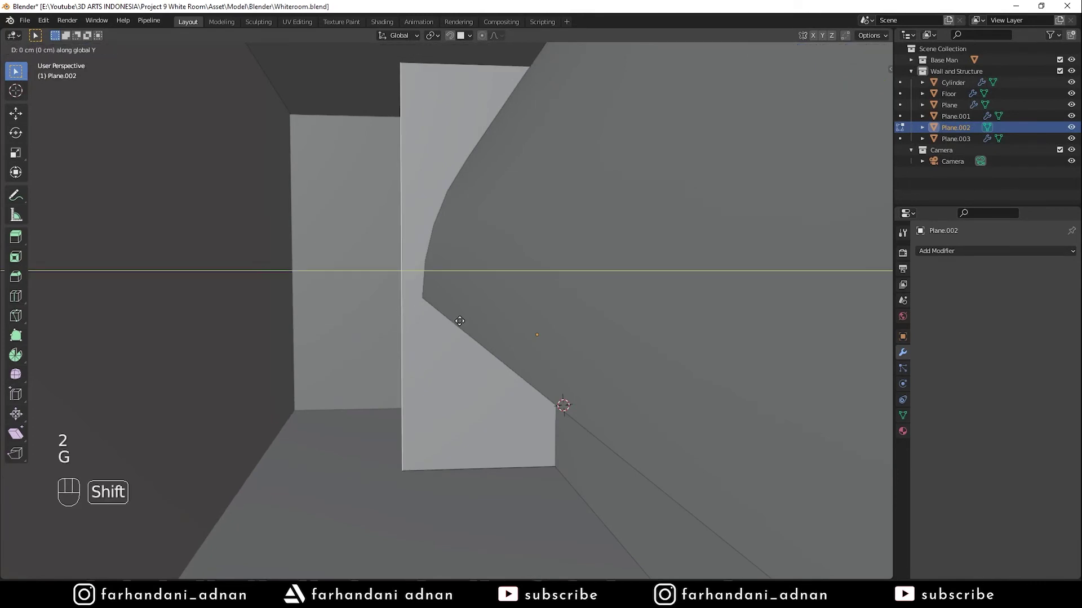
click(693, 344)
key(Tab)
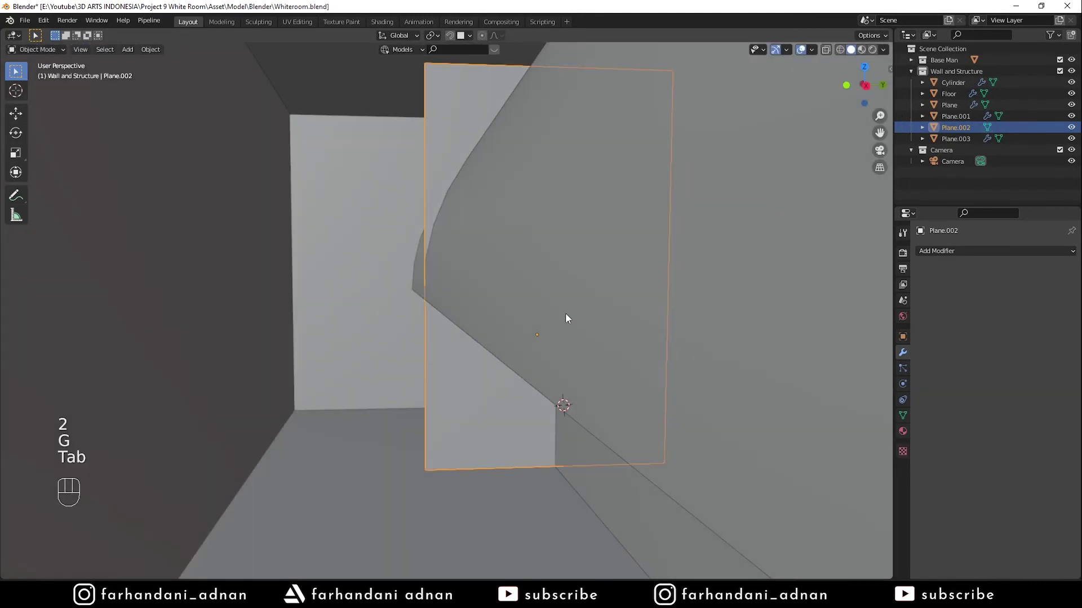
Apply rotation and scale to Plane.002 and add a Solidify modifier with 14 cm thickness
key(ctrl+a)
click(612, 253)
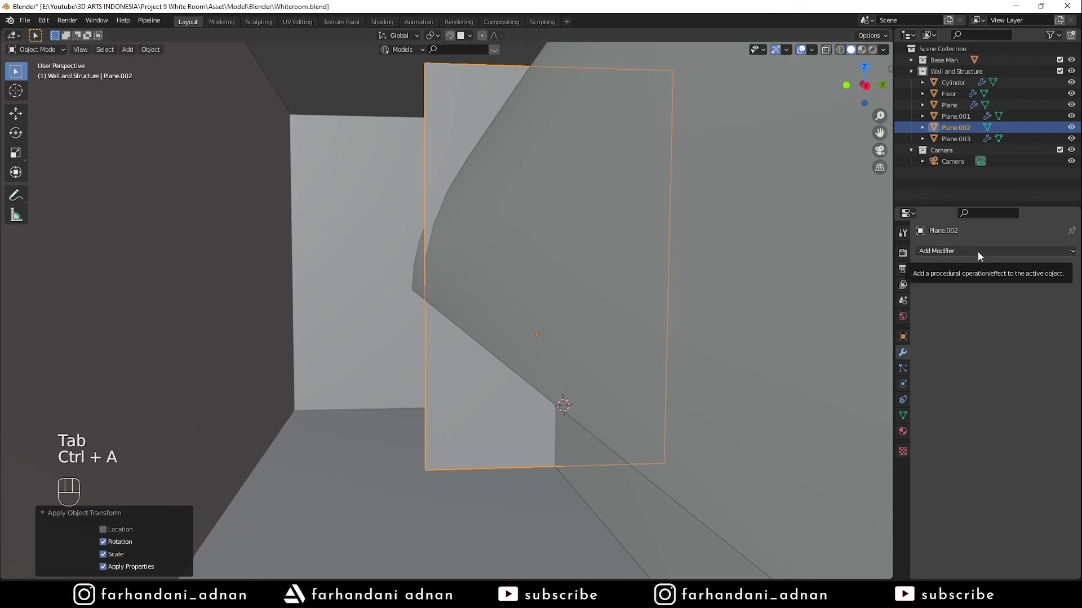
click(978, 251)
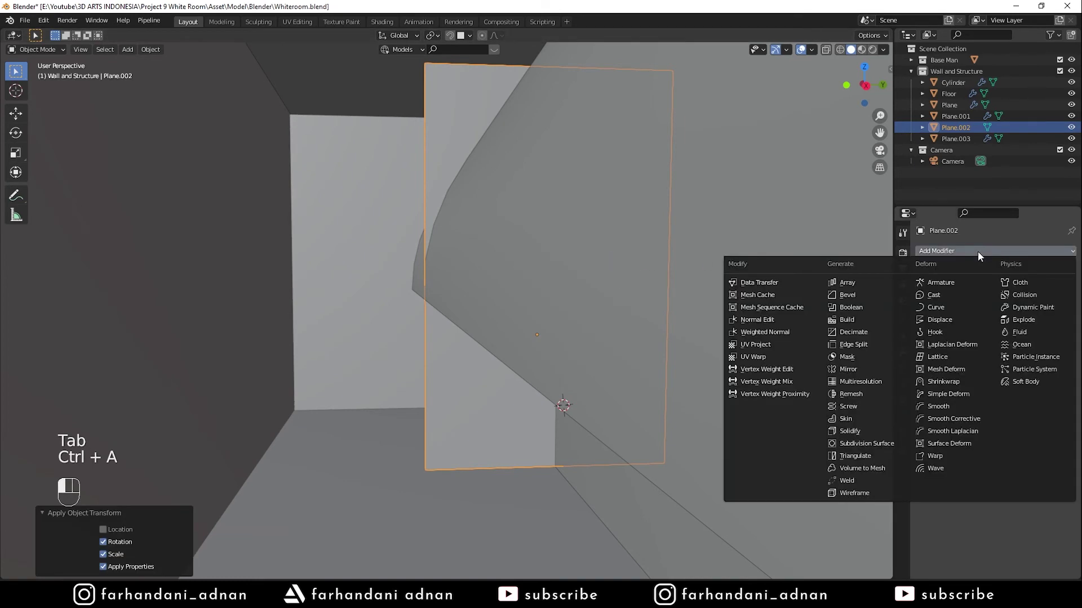
click(851, 431)
drag(1018, 301, 1023, 298)
key(ctrl+a)
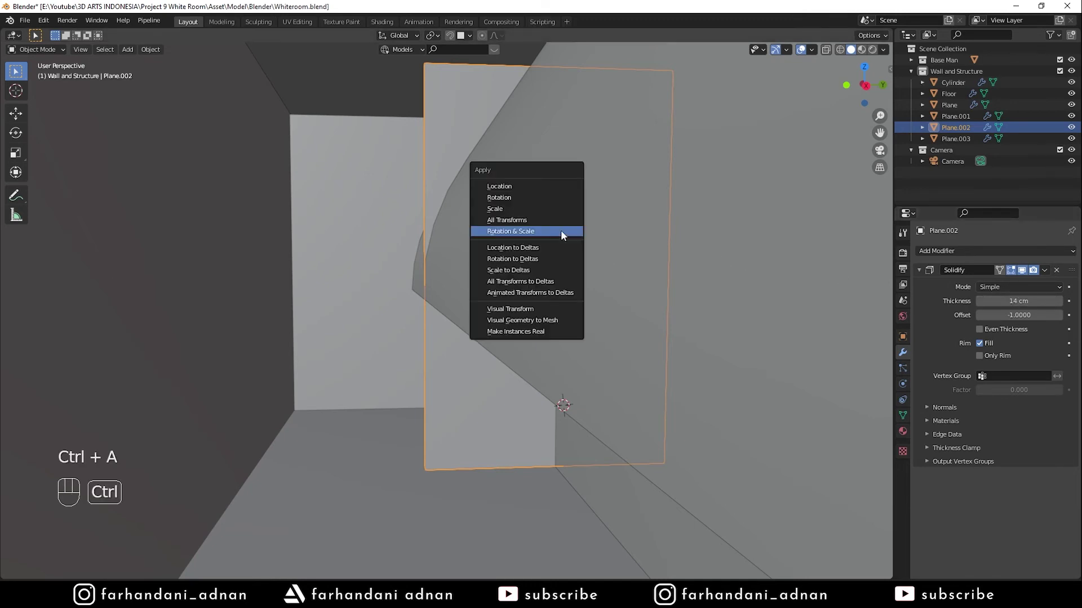
click(562, 232)
Raise the top vertices of Plane.002 about 30.7 cm along Z beyond the vault and save the file
middle_drag(509, 172, 495, 357)
key(Tab)
key(z)
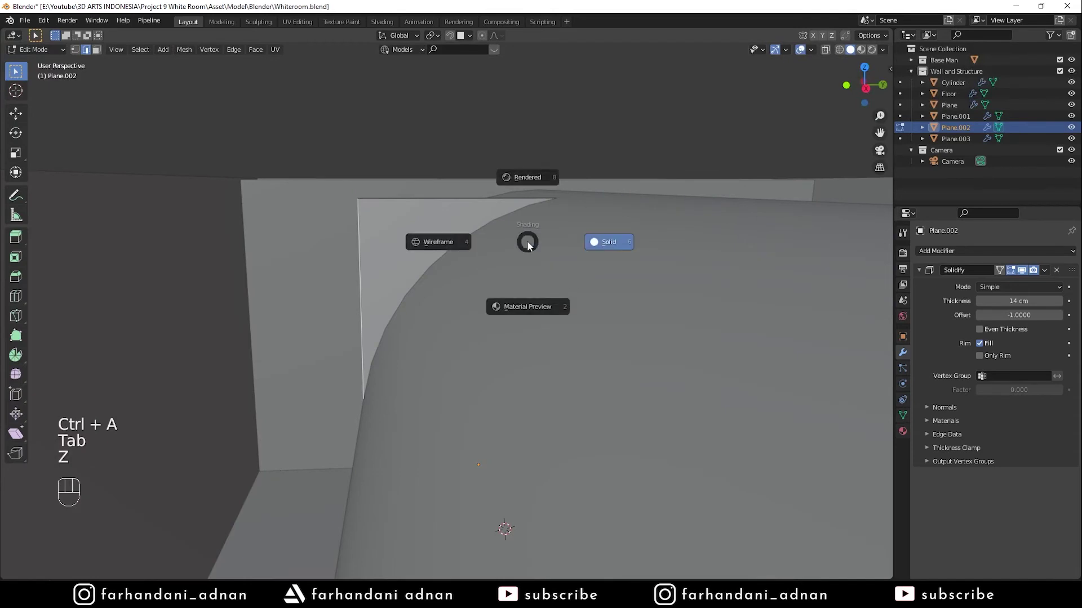
click(434, 242)
key(1)
drag(307, 157, 704, 223)
key(z)
click(603, 249)
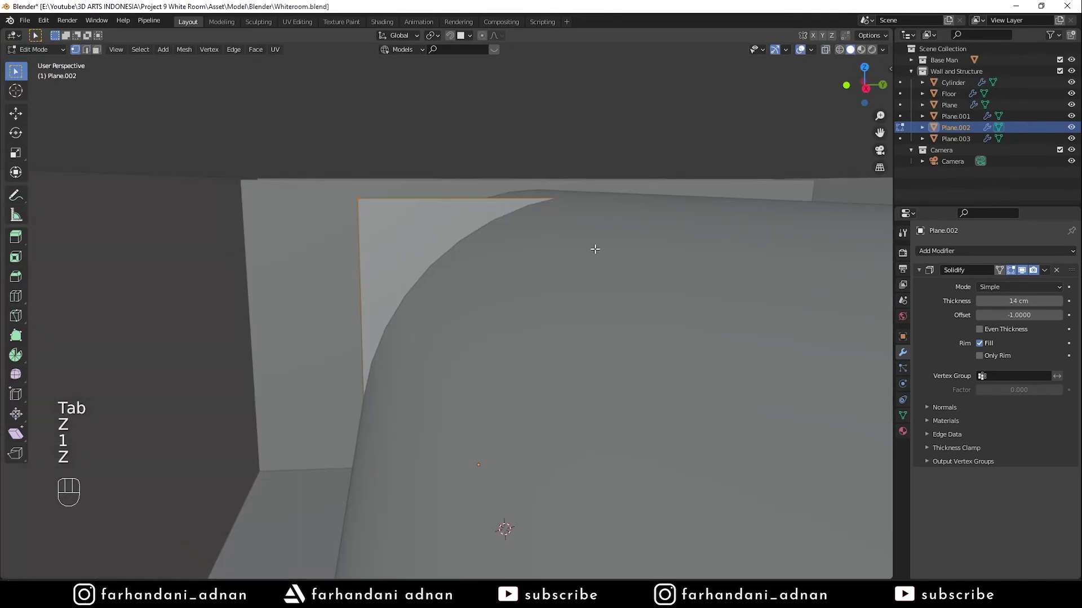
key(g)
click(590, 228)
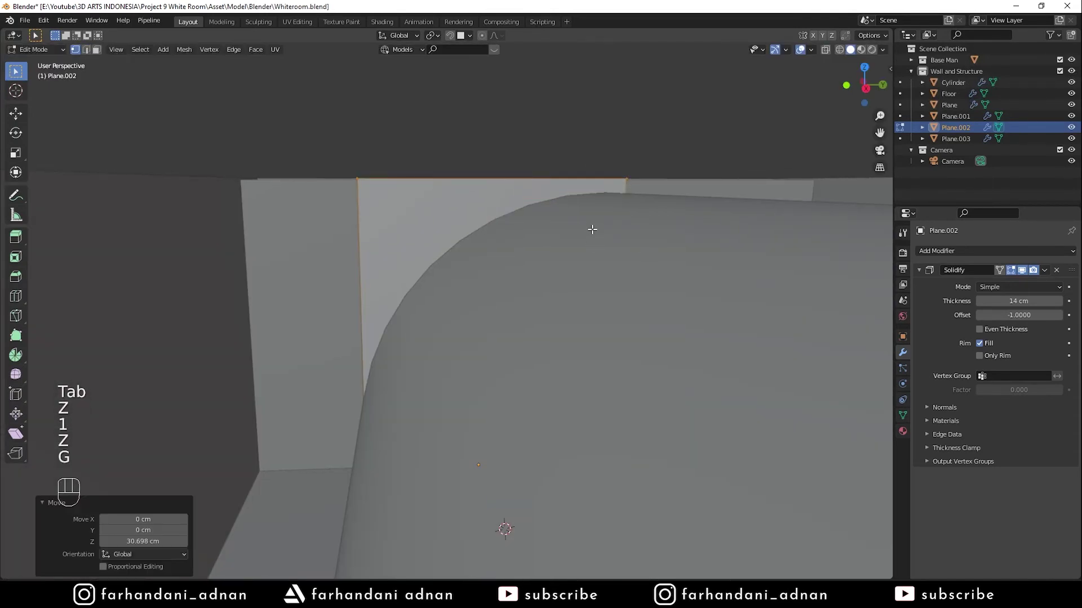
key(Tab)
key(ctrl+s)
Cut Plane.002 with a Boolean Difference using the vault Cylinder, then apply its Solidify and Boolean modifiers
click(980, 251)
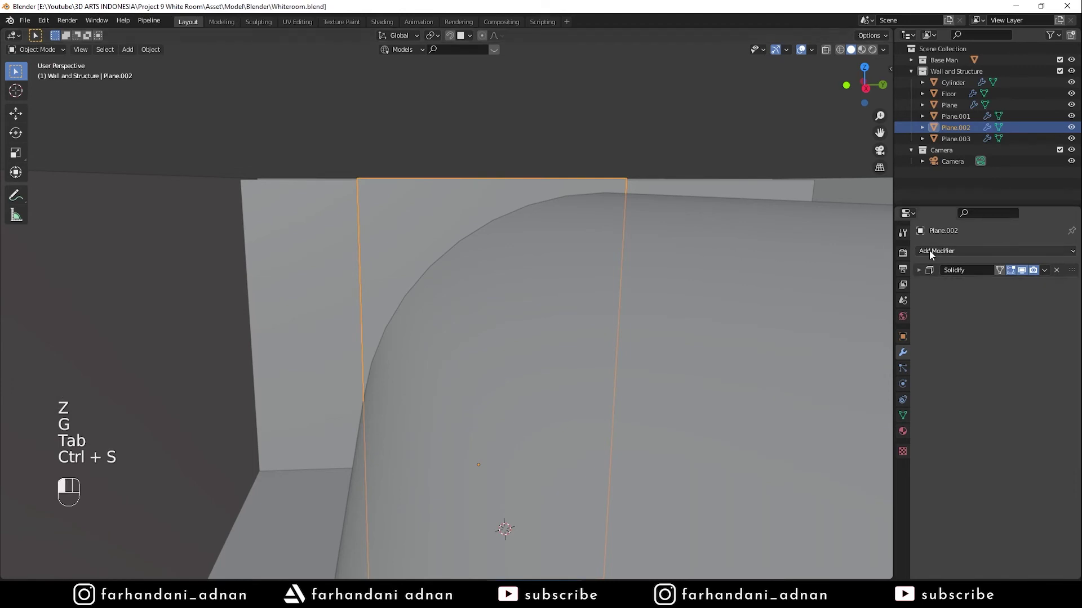
click(879, 308)
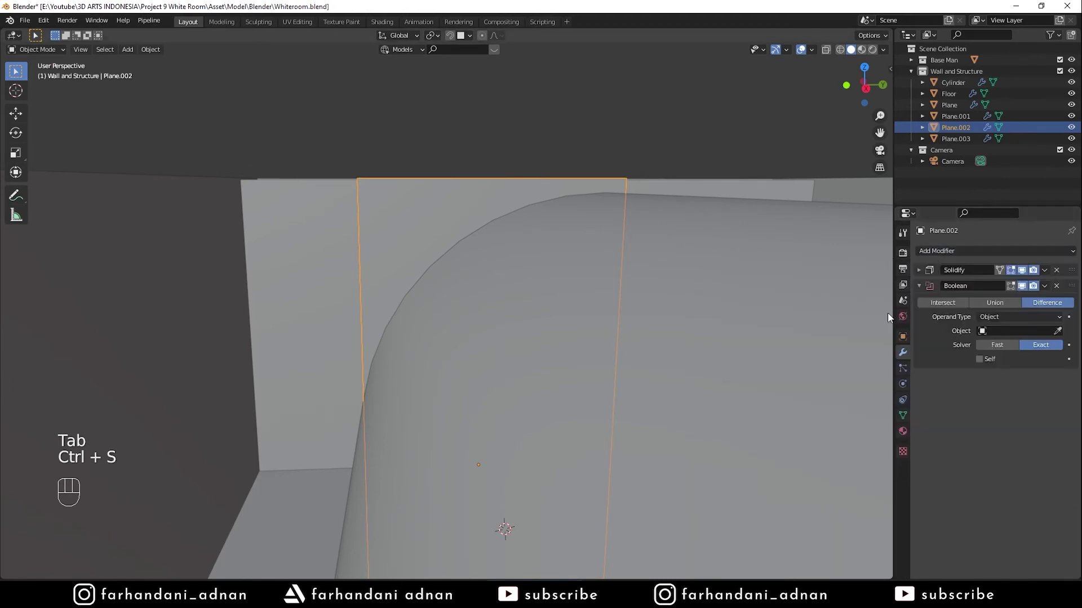
click(643, 304)
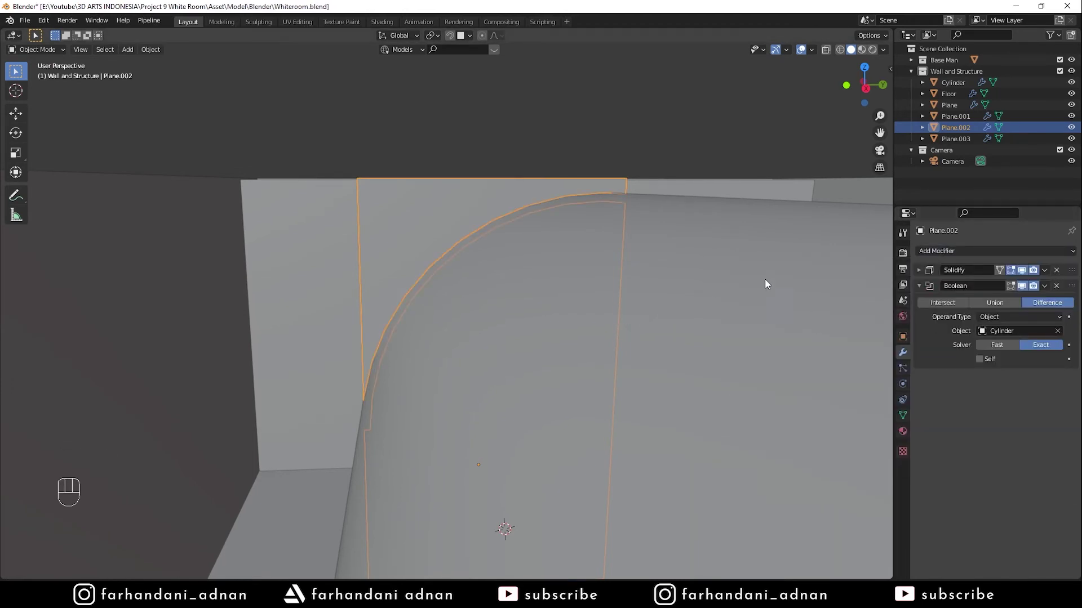
click(1046, 272)
click(1034, 283)
click(1044, 270)
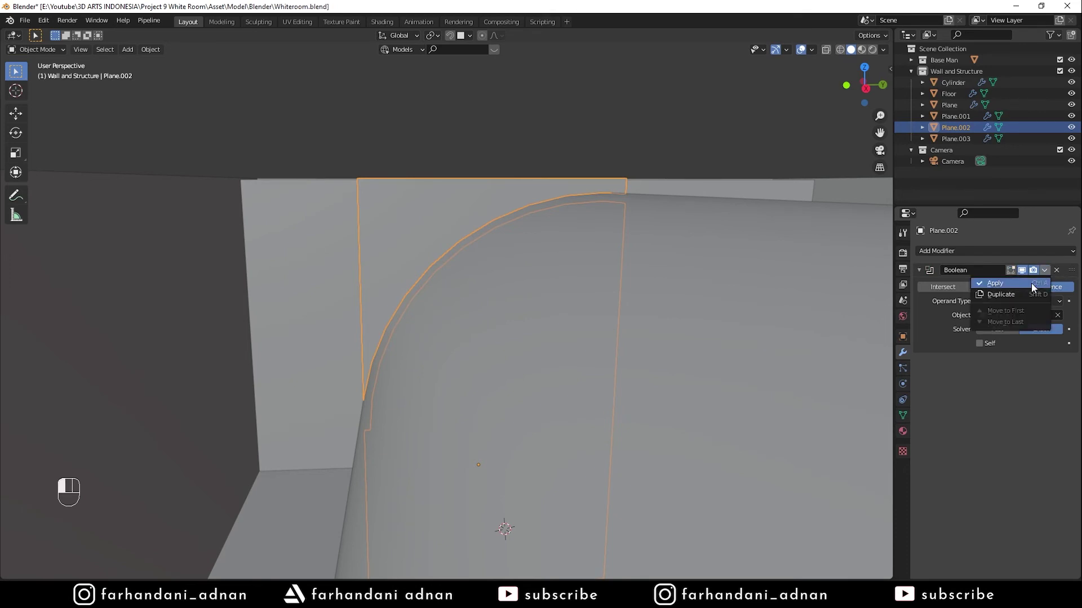
click(1031, 283)
Isolate Plane.002 and delete the leftover corner piece outside the vault's curve
key(KP_Divide)
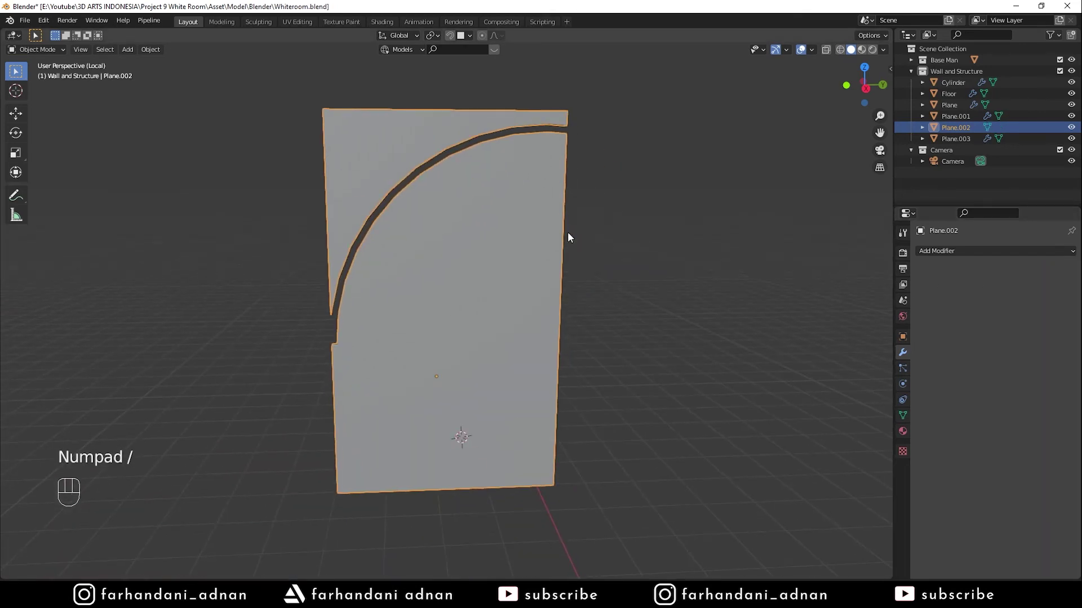
key(Tab)
key(a)
key(a)
key(a)
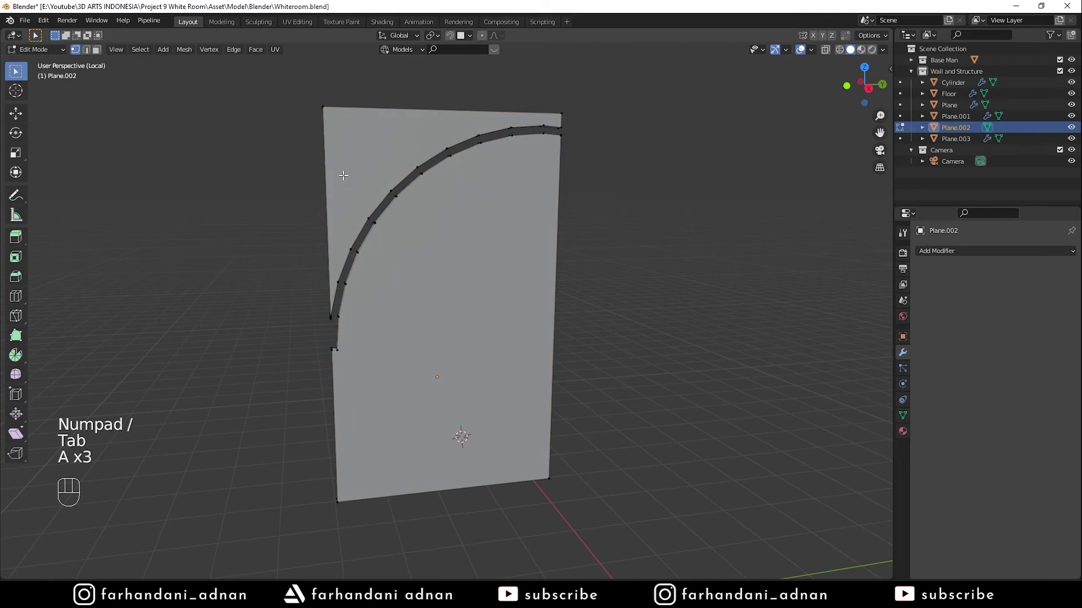
key(l)
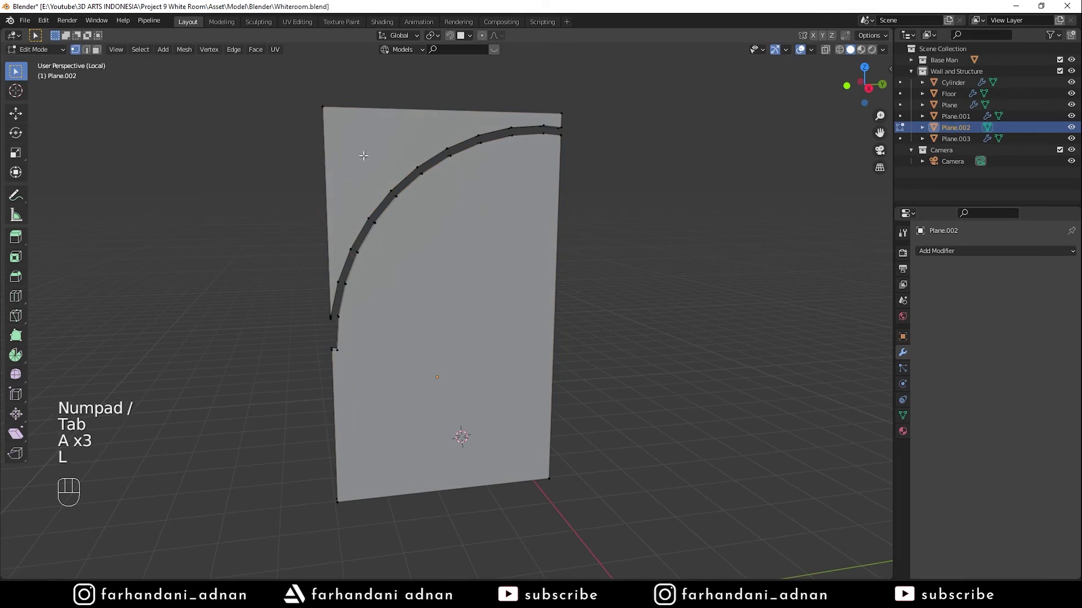
key(3)
key(l)
key(x)
click(389, 156)
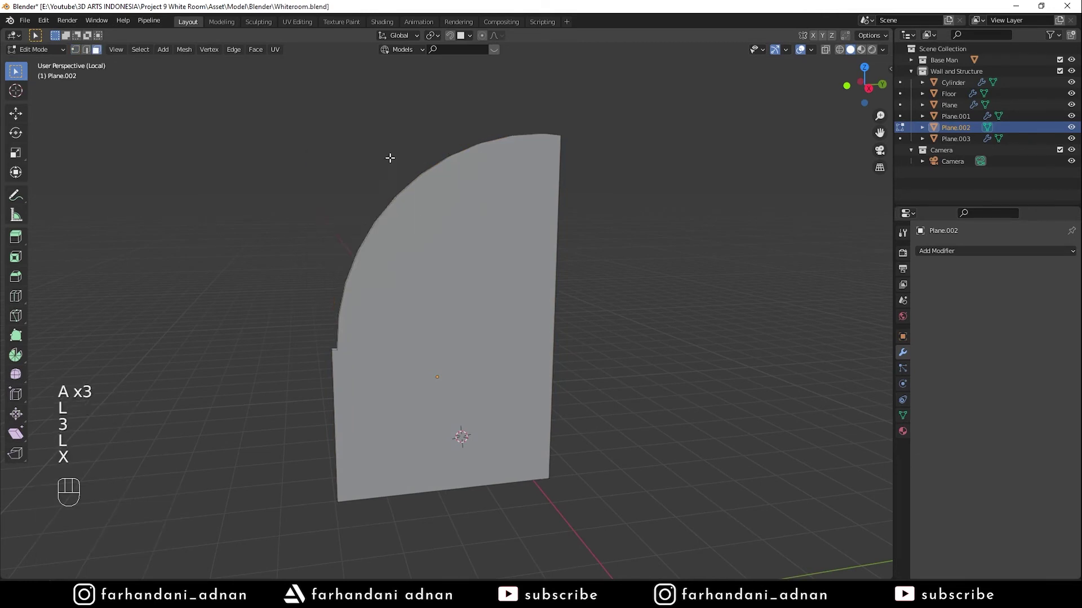
Examine the trimmed cross wall's vertices and curved edge from several angles
key(Tab)
middle_drag(461, 170, 491, 210)
key(Tab)
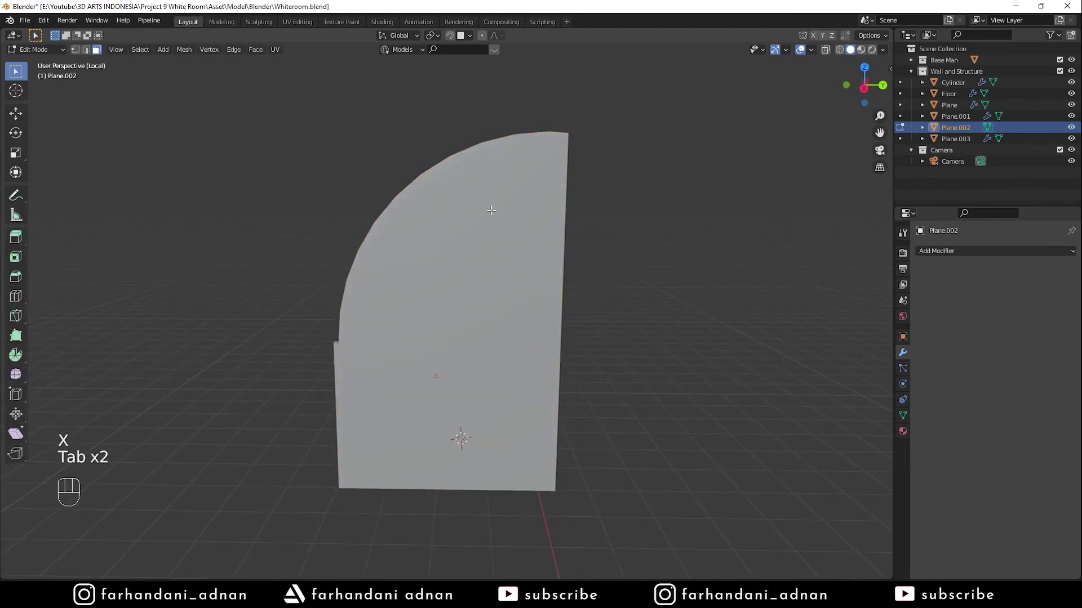
key(Tab)
key(Tab)
key(1)
middle_drag(471, 261, 530, 265)
key(z)
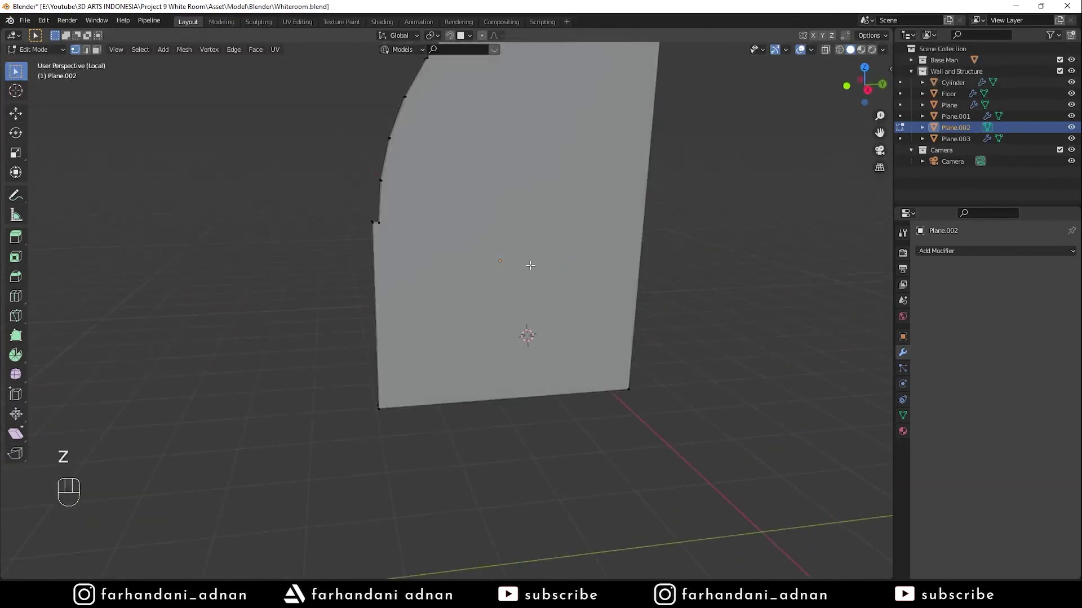
key(Tab)
key(z)
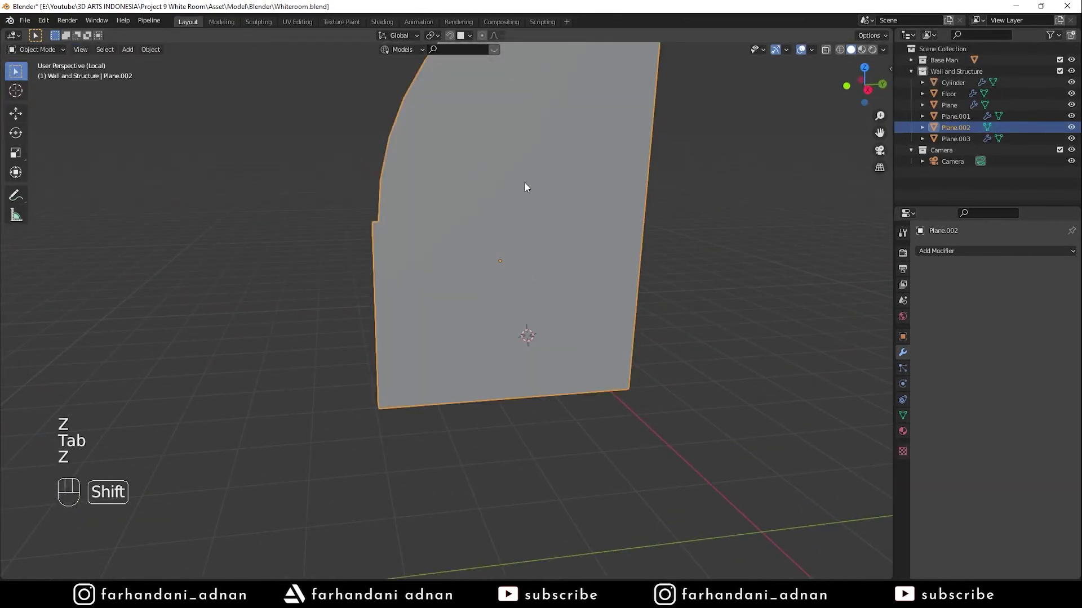
Set the trimmed cross wall Plane.002 to flat shading
shift+middle_drag(525, 178, 488, 302)
right_click(490, 300)
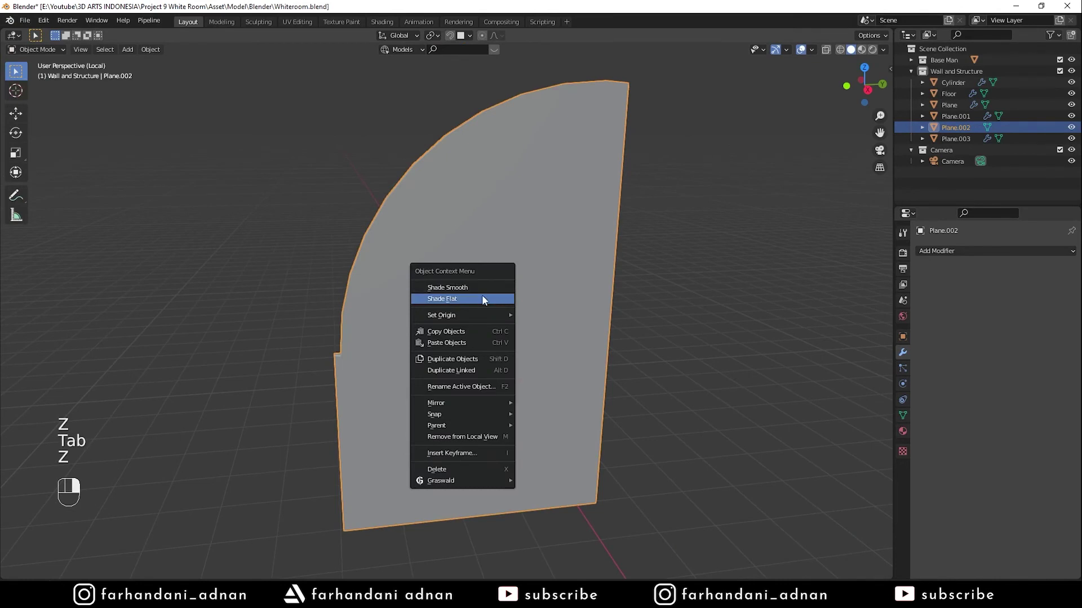
click(484, 299)
Leave the isolated view, deselect everything, save the file and view the room through the camera
key(KP_Divide)
key(a)
key(a)
key(a)
shift+middle_drag(545, 290, 596, 276)
key(ctrl+s)
key(KP_0)
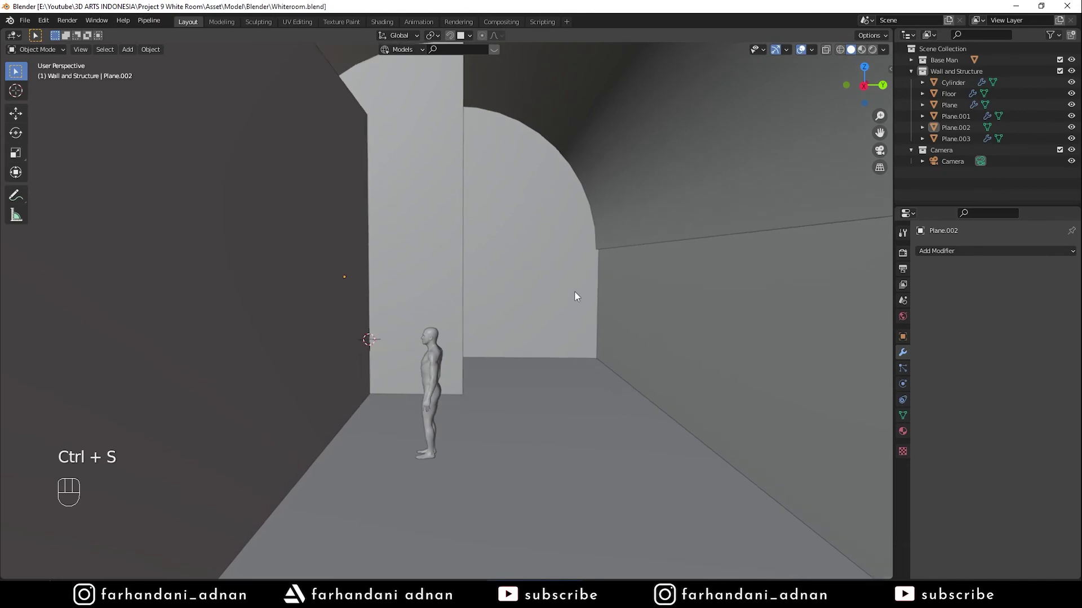
shift+middle_drag(564, 280, 558, 246)
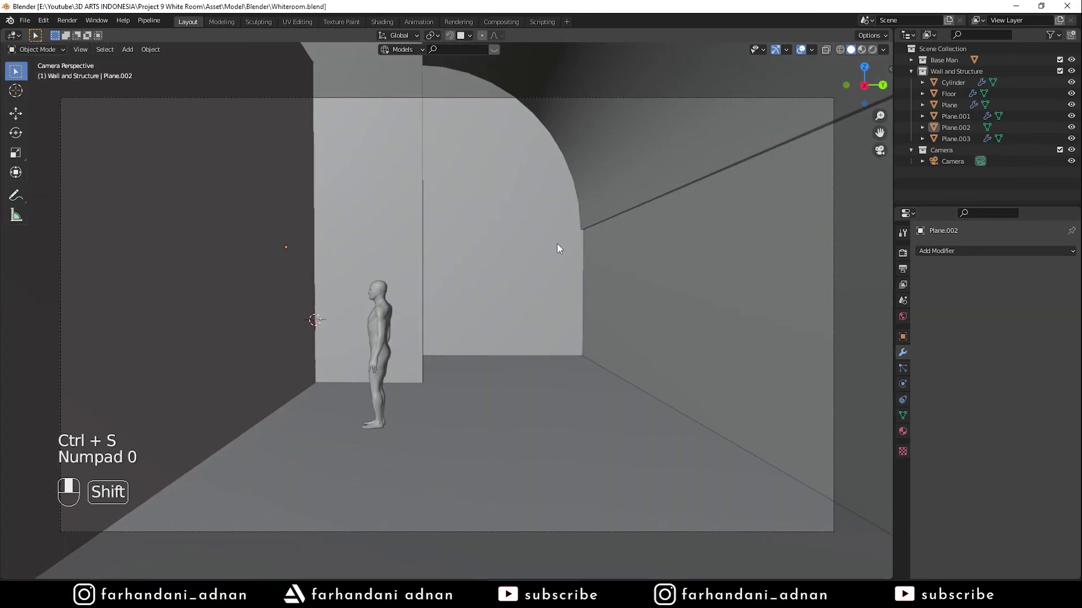
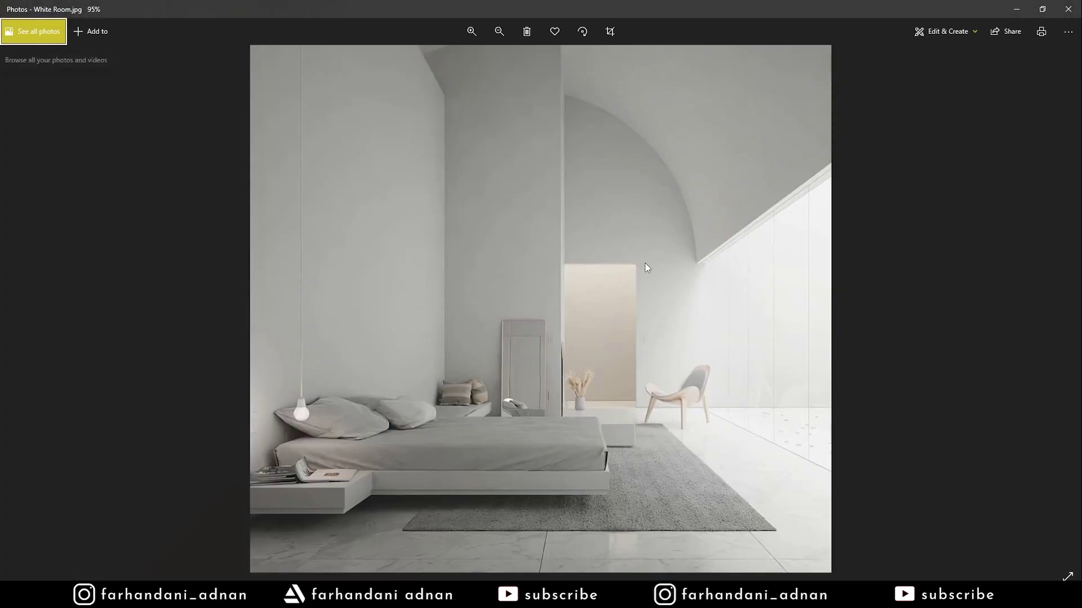
Switch from the reference photo back to Blender and place the 3D cursor on the floor beside the human figure
click(1014, 9)
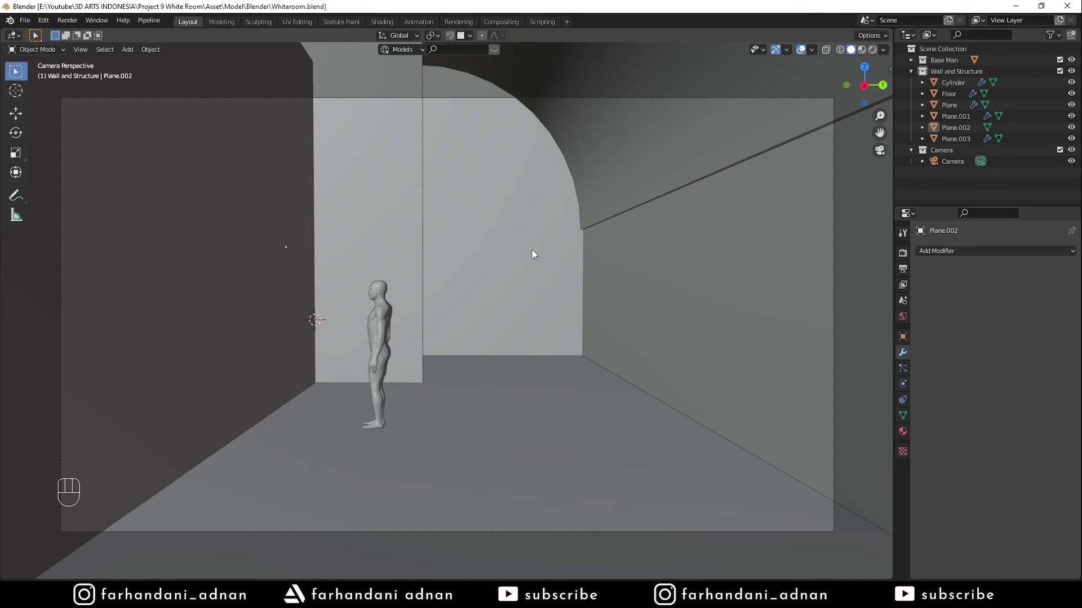
middle_drag(533, 251, 478, 299)
shift+right_click(463, 412)
key(shift+a)
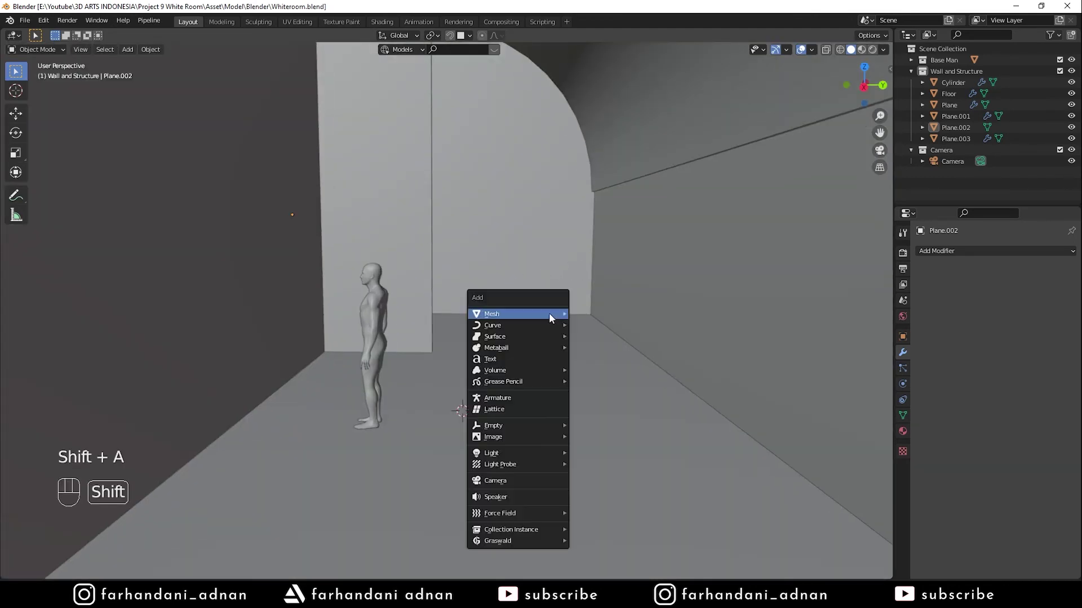
Create a collection named Pintu inside the Wall and Structure collection
click(950, 71)
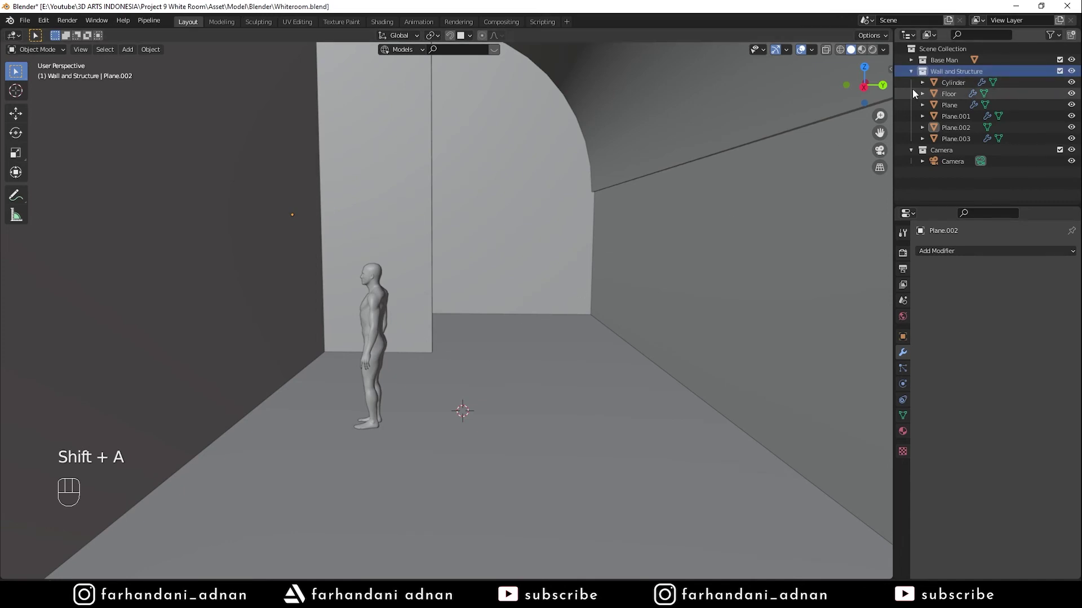
right_click(942, 69)
click(918, 71)
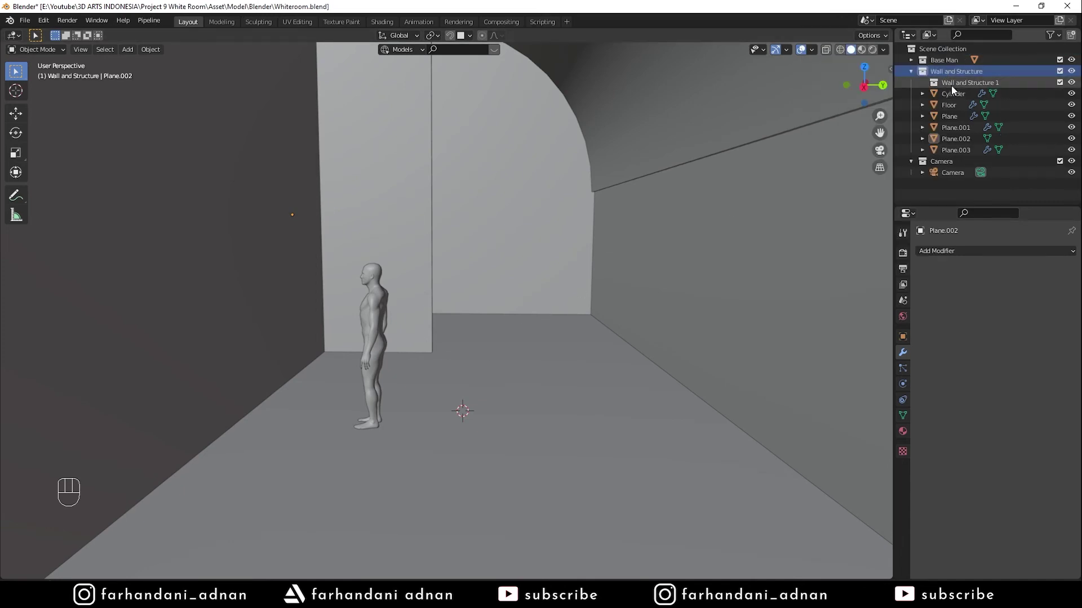
double_click(952, 83)
text(Pl)
key(Return)
Add a plane at the 3D cursor in the Pintu collection and rotate it 90° about the Y axis
key(shift+a)
mouse_move(659, 262)
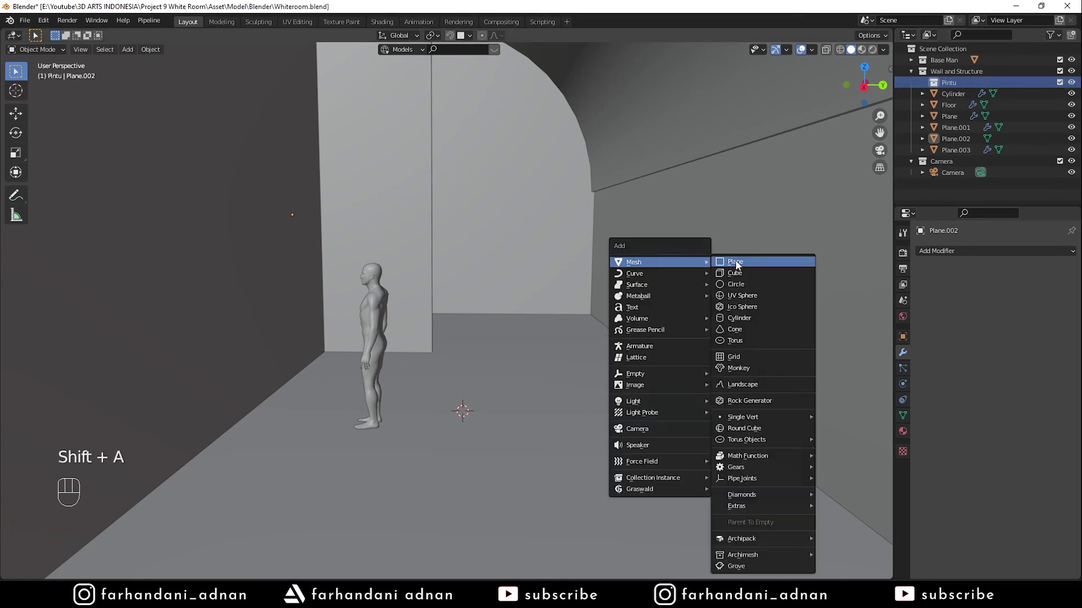
click(735, 262)
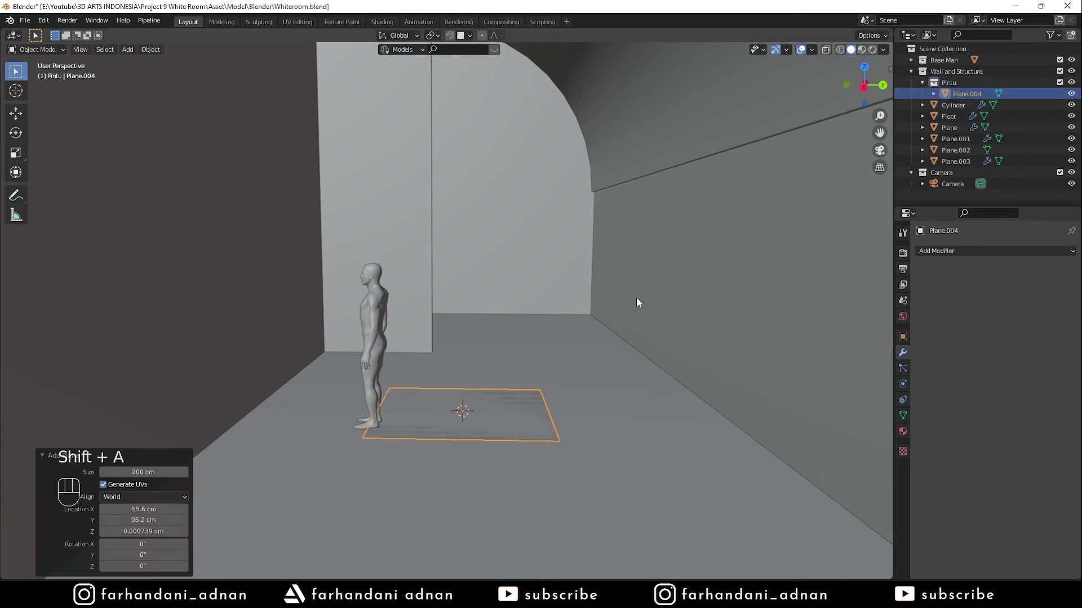
key(n)
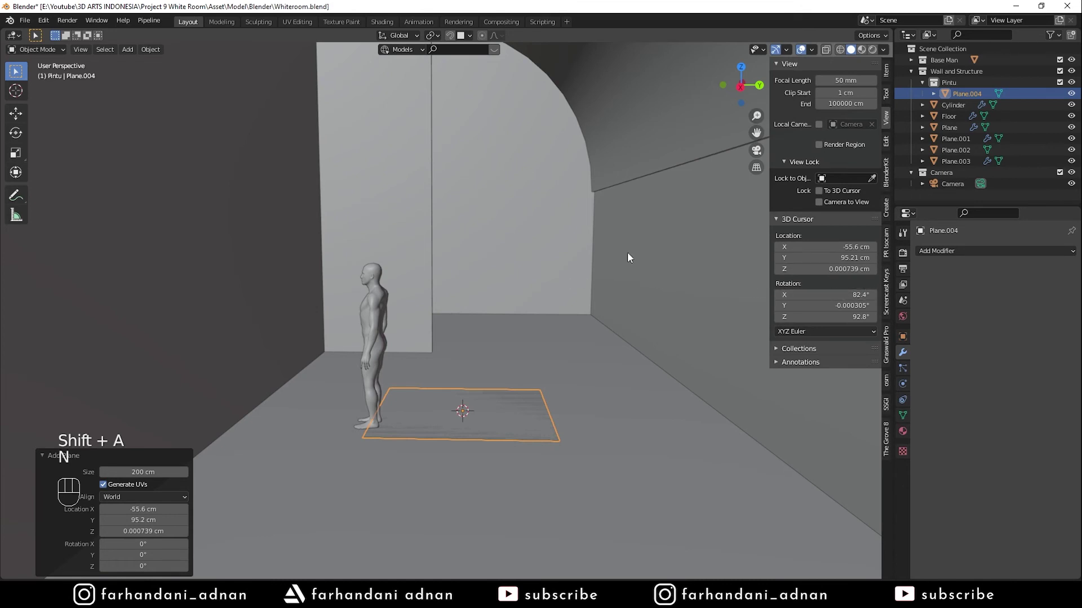
key(r)
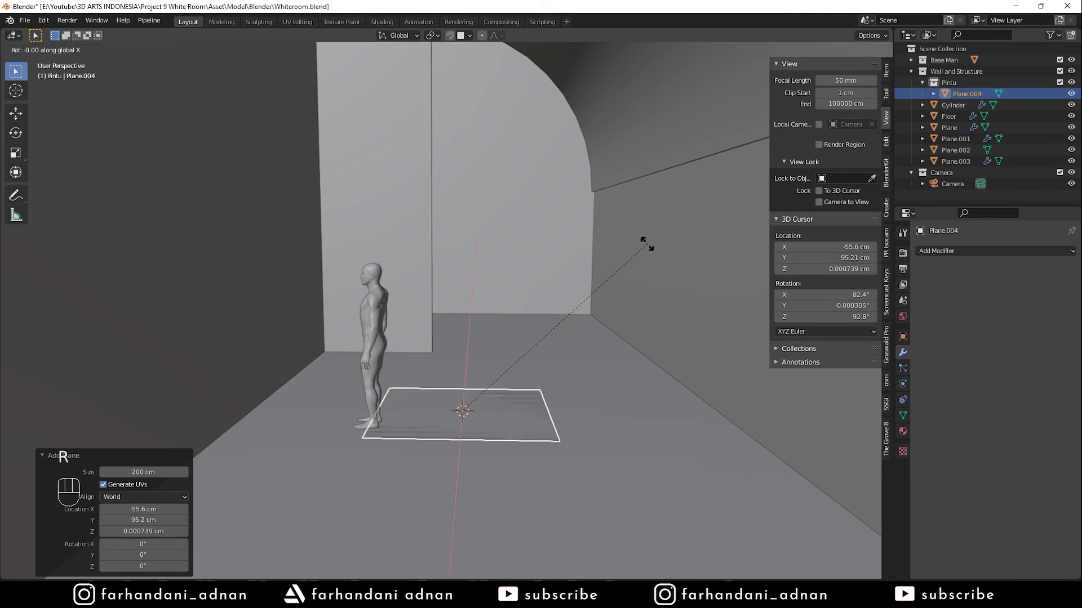
text(y90)
key(Return)
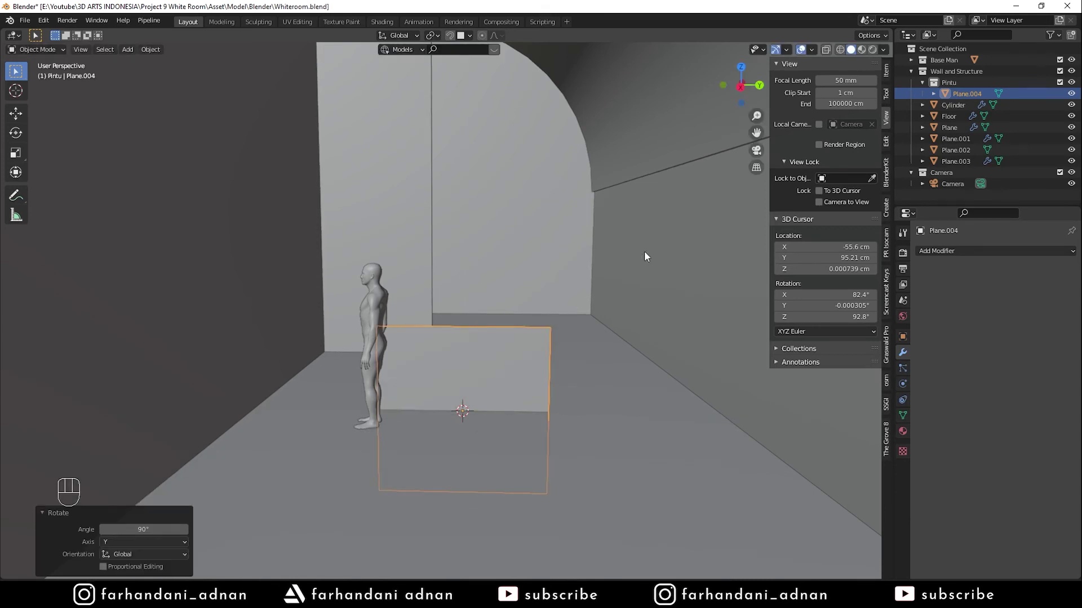
Raise the upright plane about 143 cm along Z and apply its rotation and scale
key(g)
key(z)
click(609, 191)
key(ctrl+a)
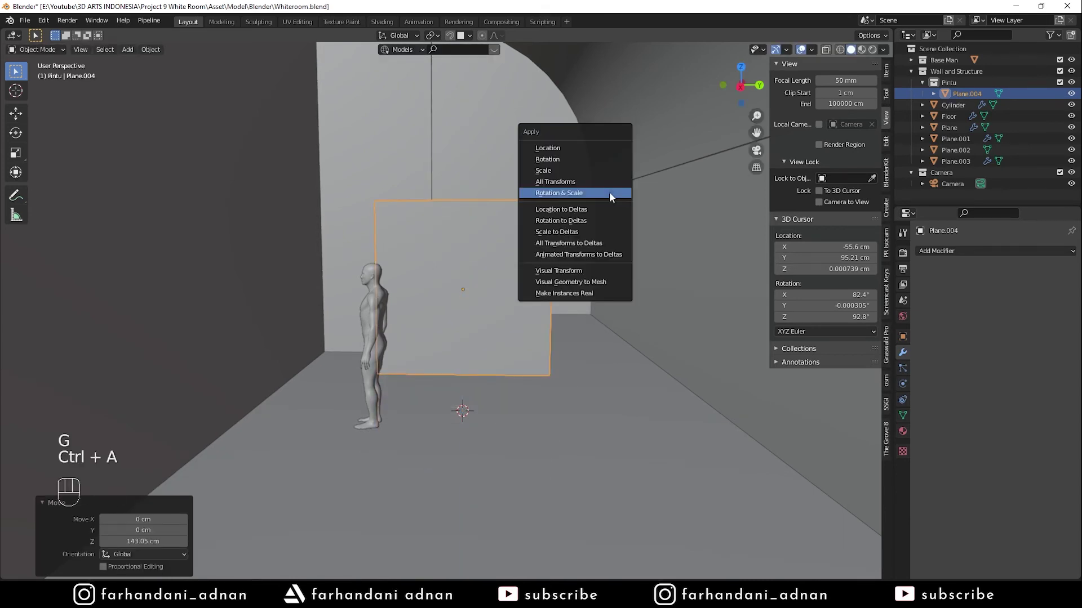
click(611, 194)
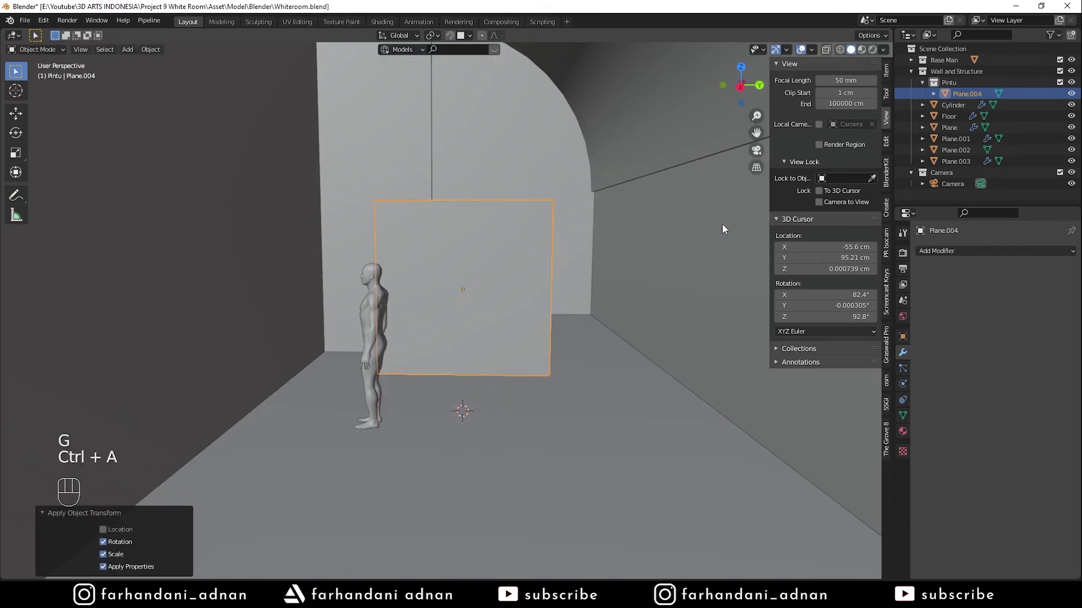
Set the door plane's dimensions to 70 cm in Y and 210 cm in Z
click(887, 74)
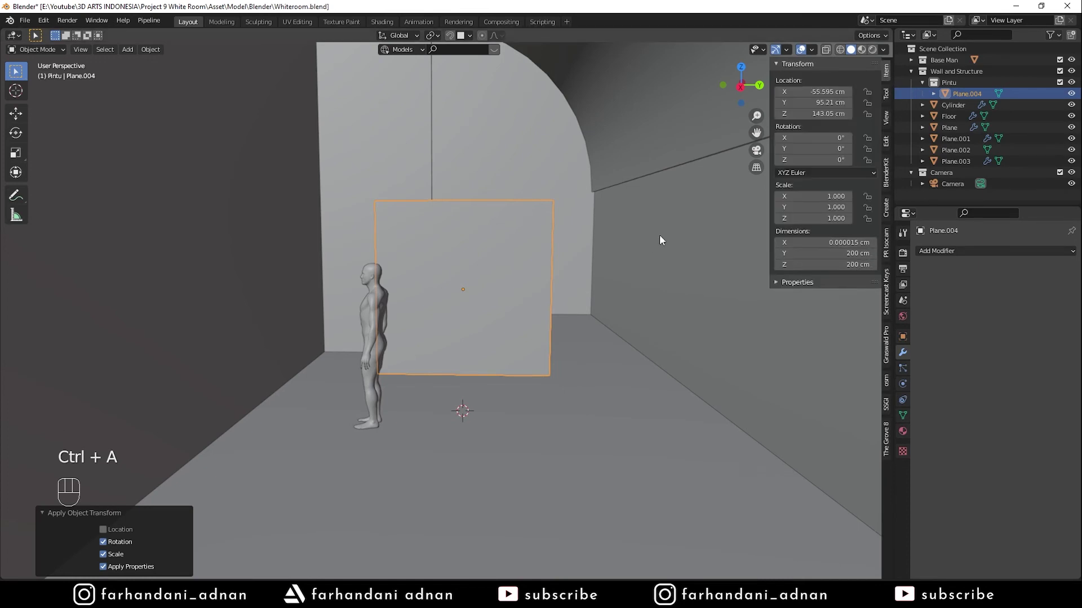
mouse_move(835, 239)
mouse_down()
mouse_move(811, 253)
mouse_move(834, 253)
mouse_up()
key(ctrl+z)
click(848, 253)
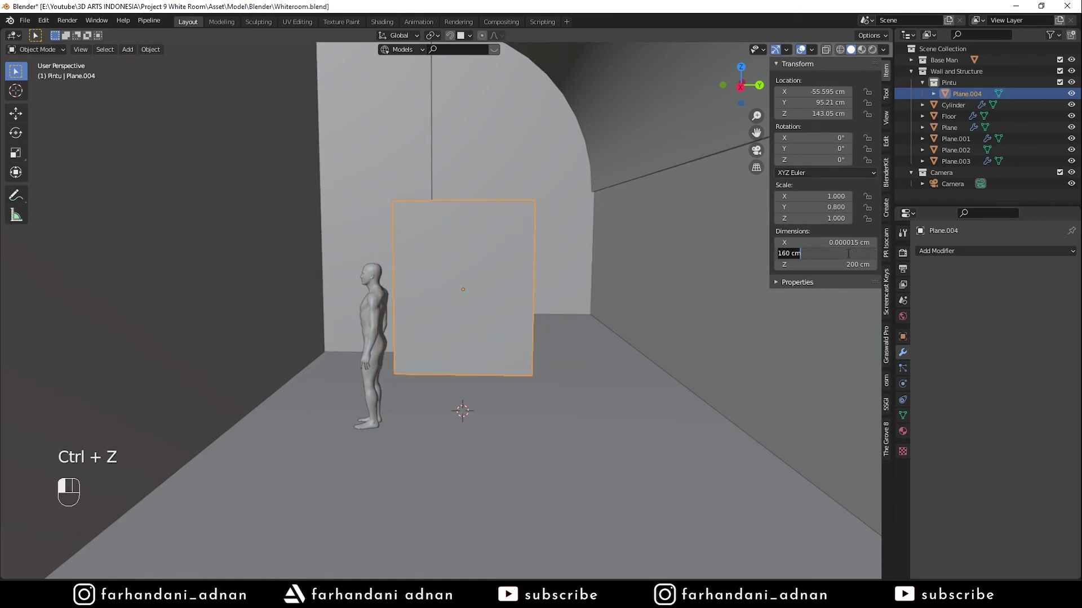
text(70)
key(Return)
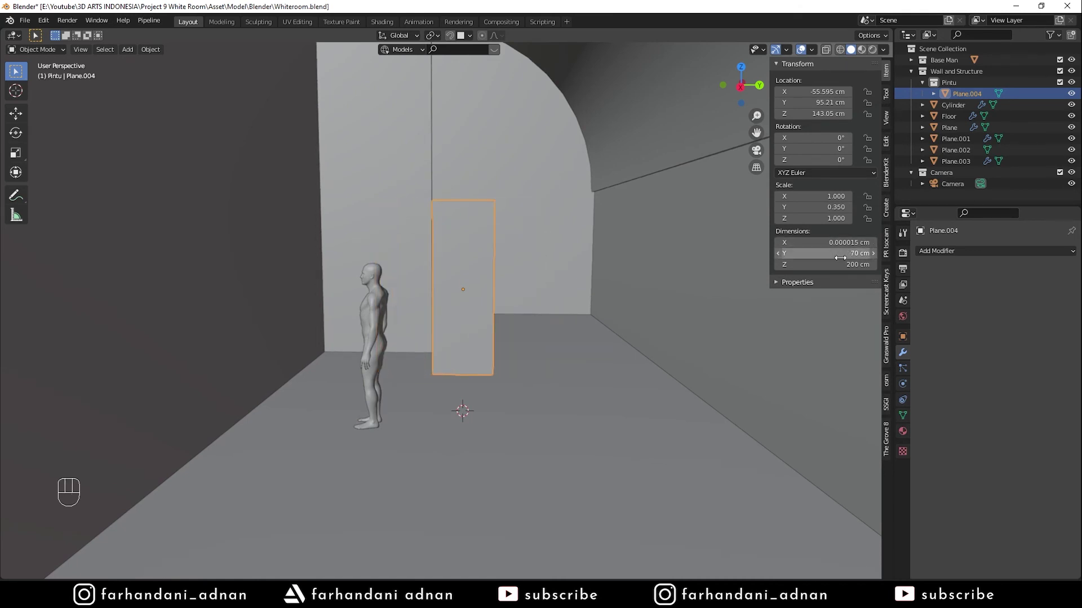
click(829, 264)
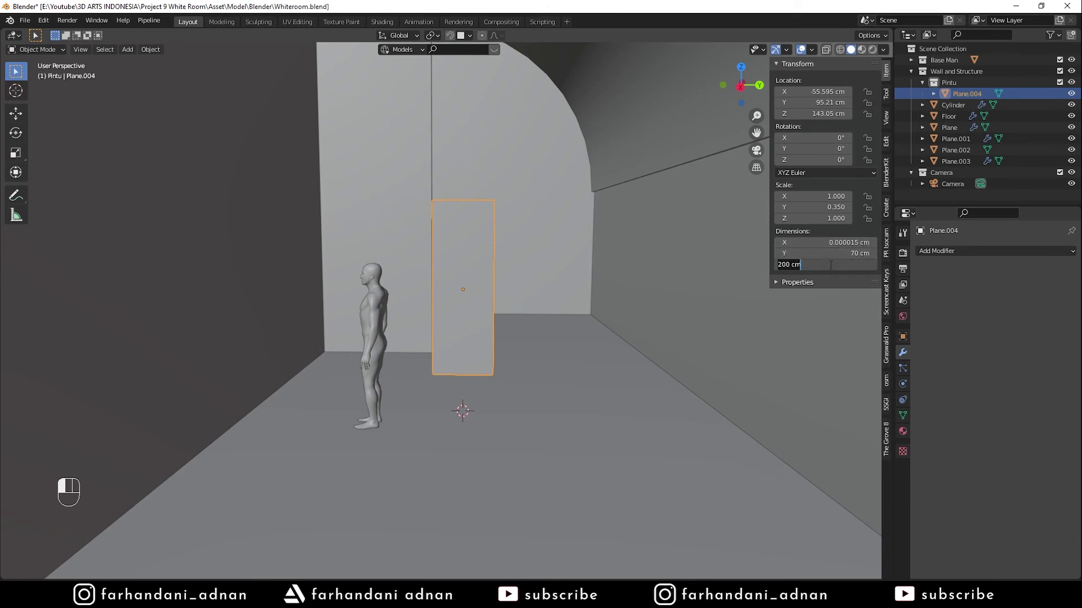
key(Return)
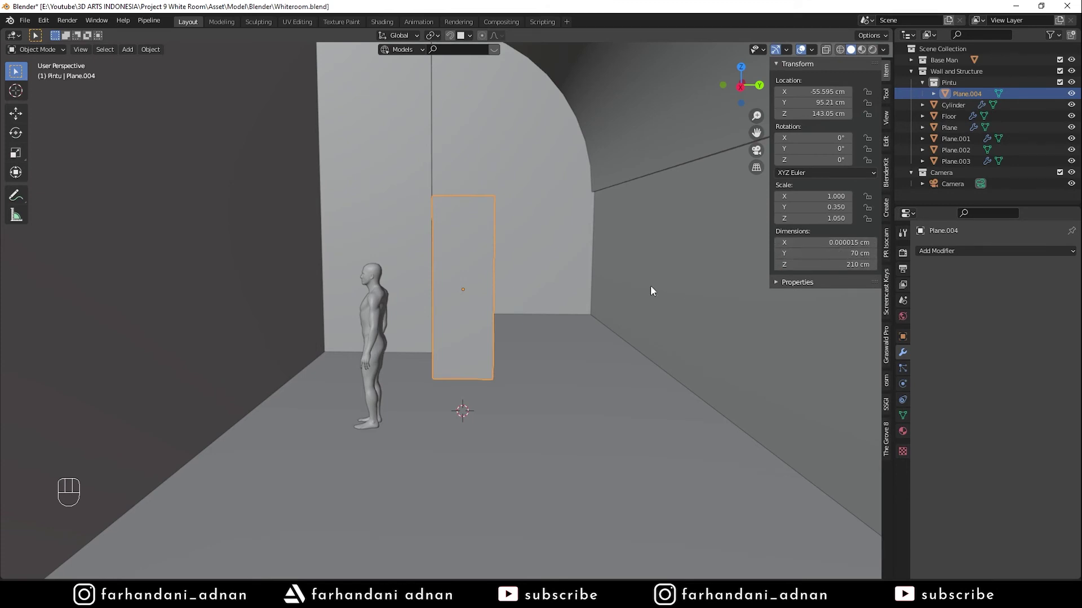
Check the doorway in the reference photo and set the door plane's Y dimension to 140 cm
shift+middle_drag(575, 240, 564, 252)
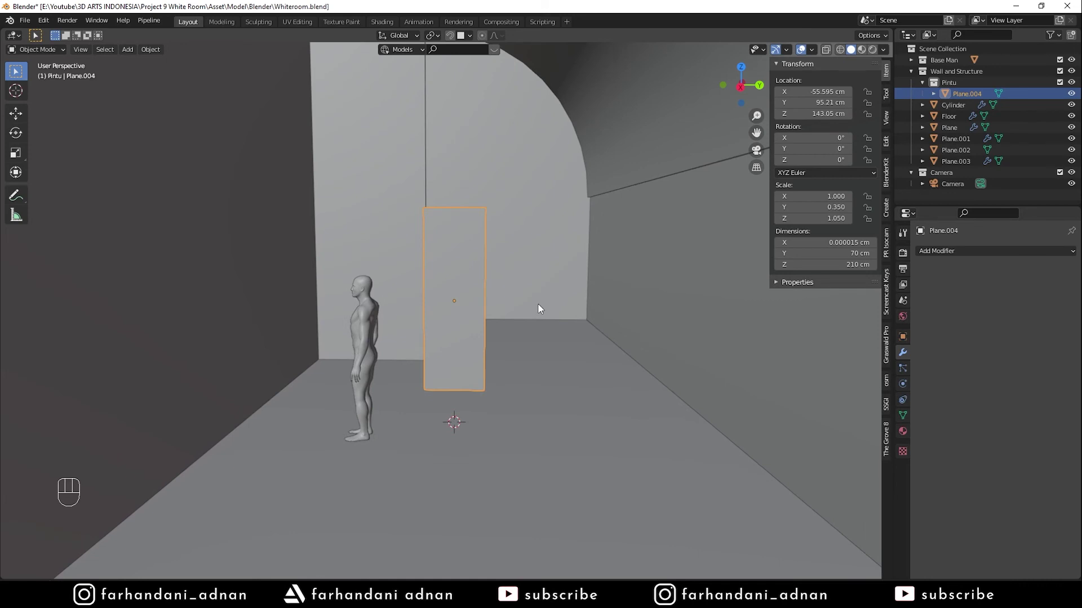
click(418, 596)
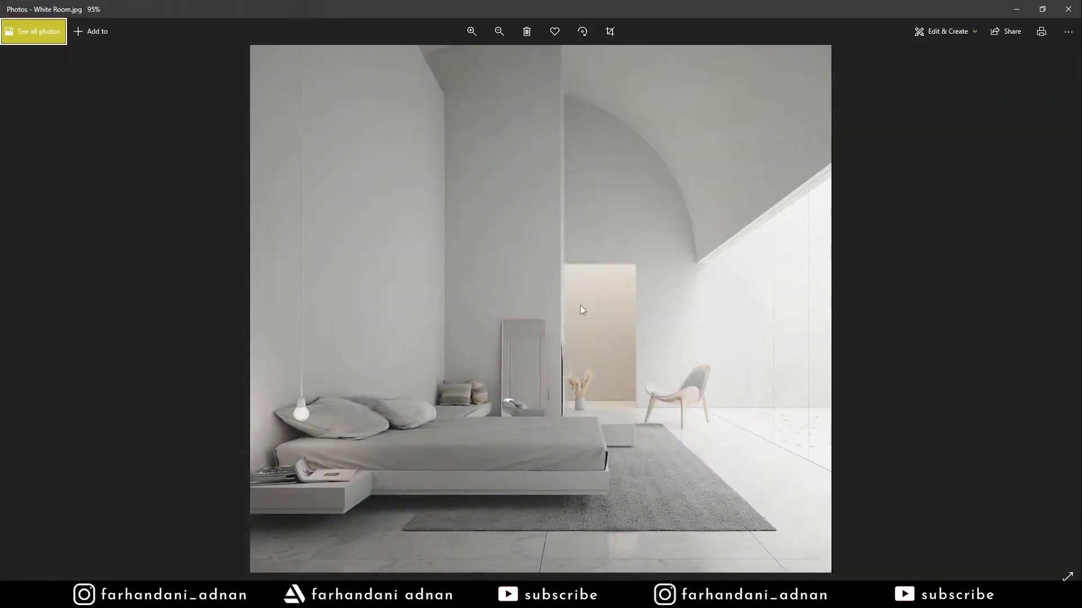
click(1017, 9)
click(833, 253)
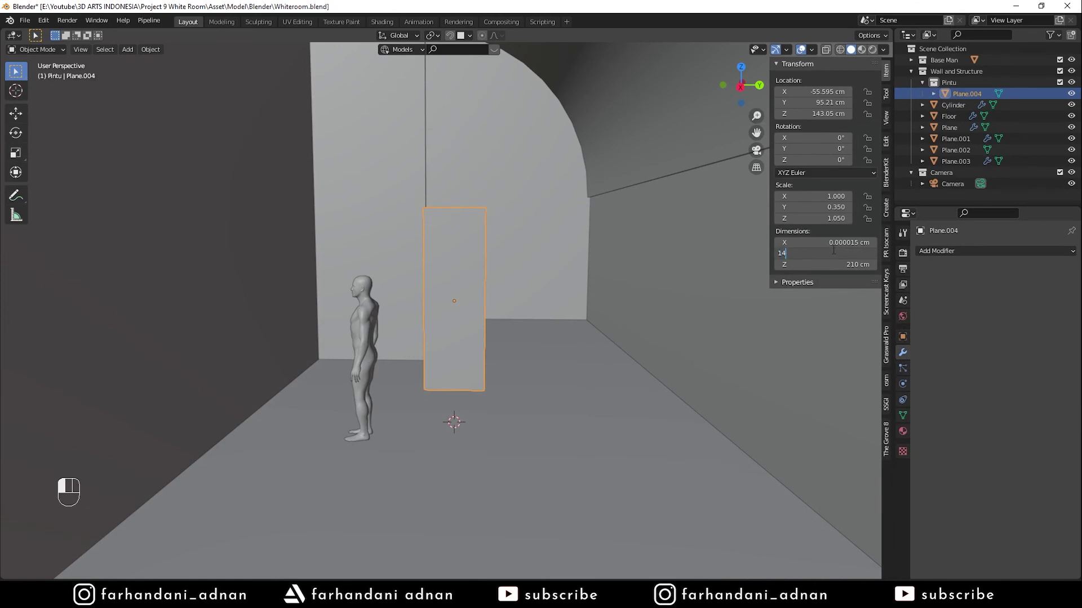
text(14)
key(Return)
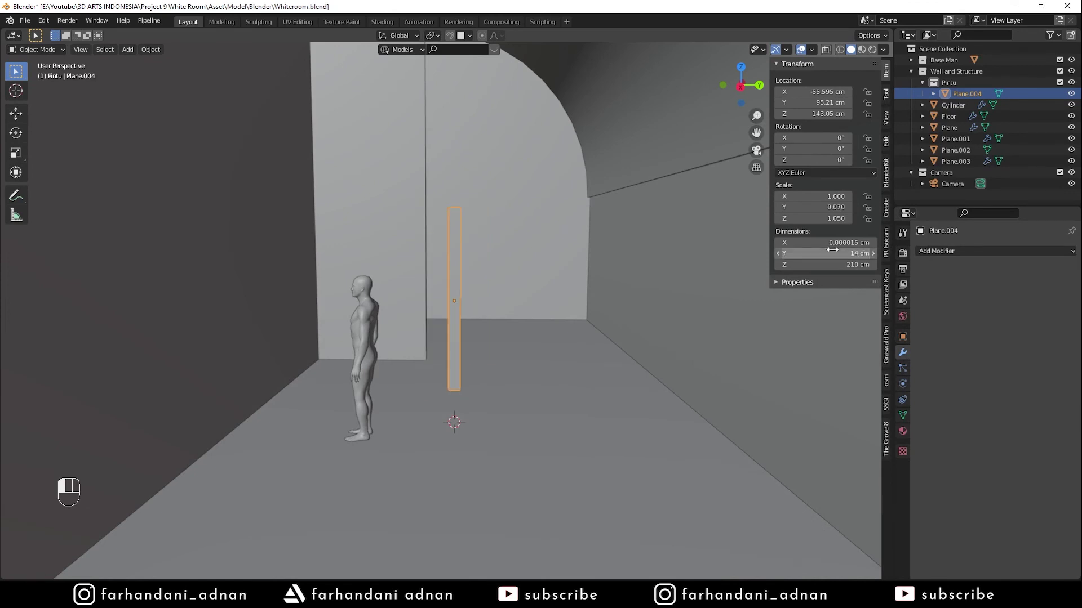
key(ctrl+z)
click(834, 250)
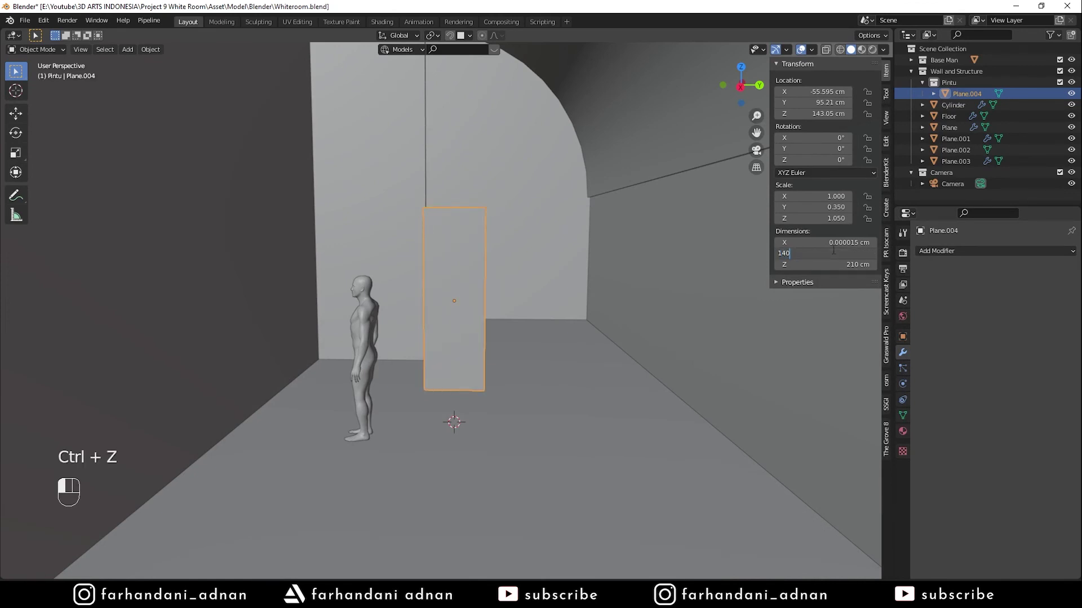
text(140)
key(Return)
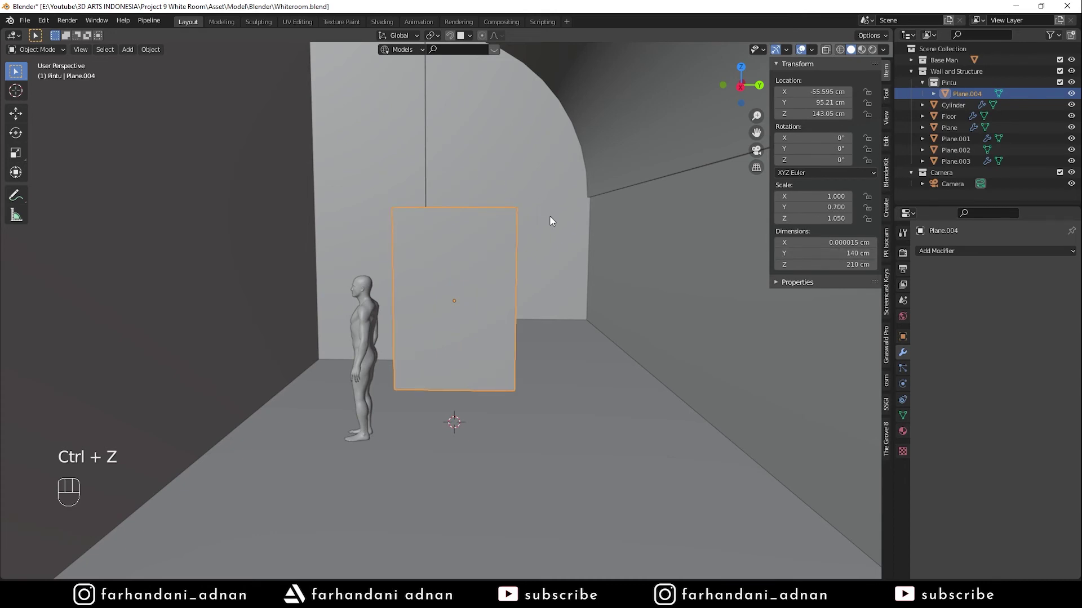
In a wireframe top view, move the door plane horizontally to the far end wall, about -824 cm in X and -18 cm in Y
middle_drag(556, 215, 560, 253)
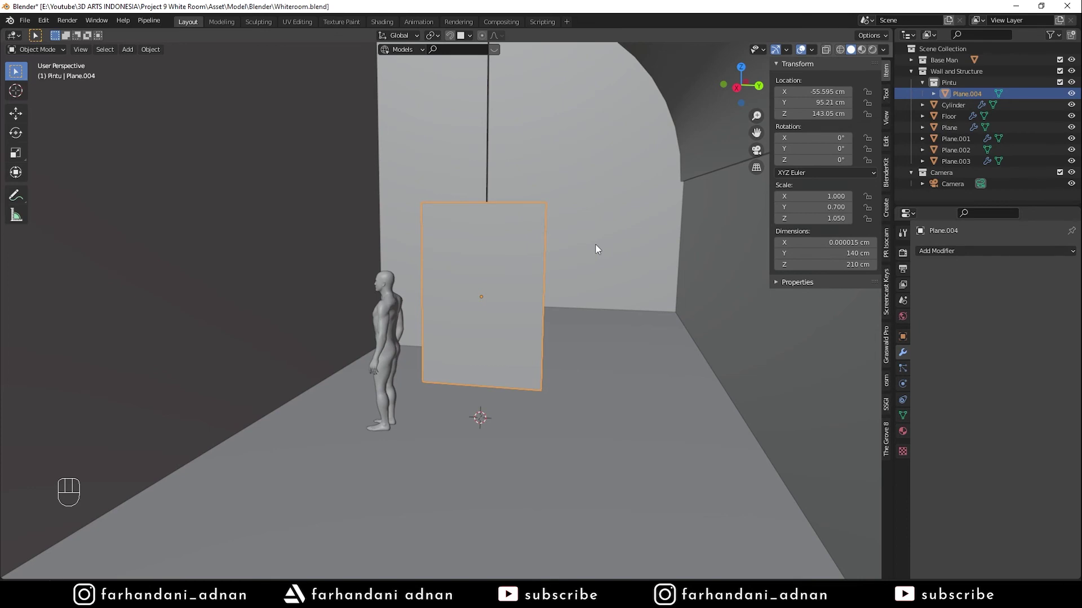
key(KP_7)
key(z)
click(508, 243)
shift+middle_drag(524, 280, 594, 301)
key(g)
key(shift+z)
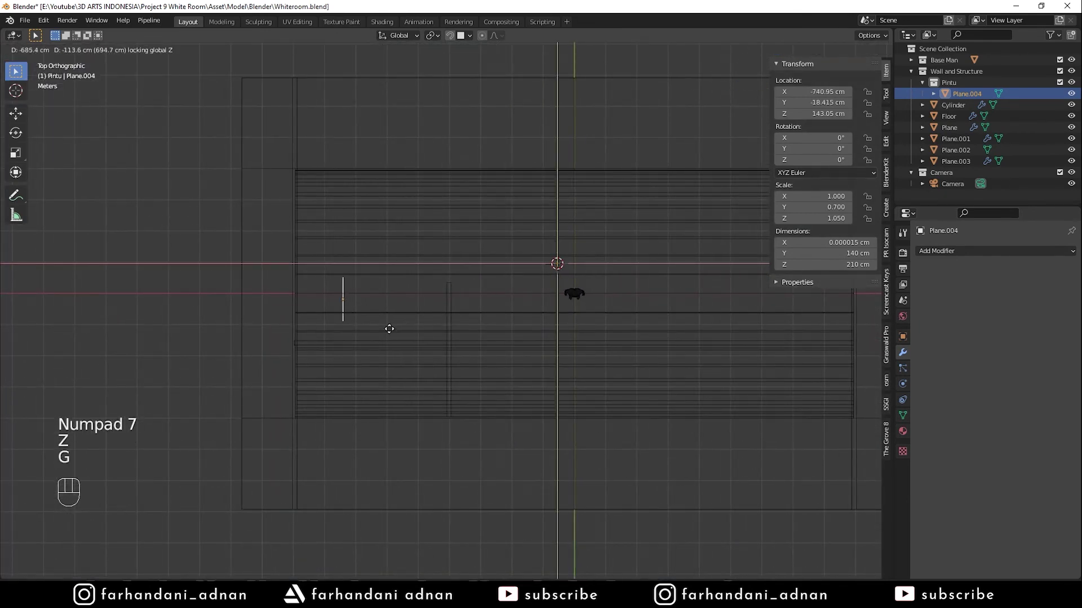
shift+click(375, 307)
Add a Solidify modifier with a 16 cm thickness to the door plane
shift+middle_drag(374, 307, 453, 314)
scroll(427, 310, up, 2)
click(949, 251)
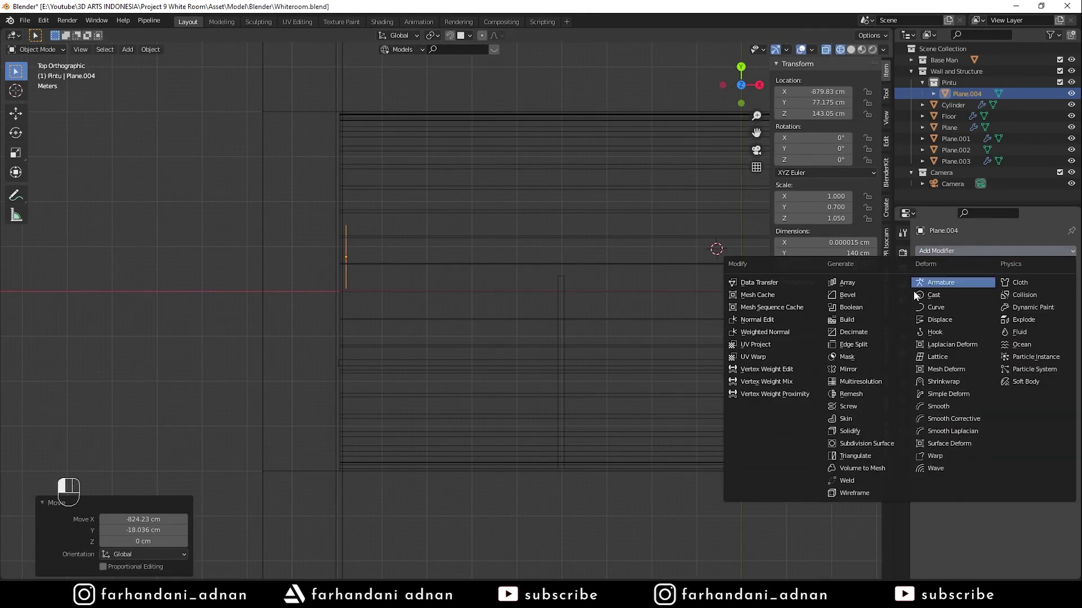
click(854, 431)
drag(1022, 302, 1022, 301)
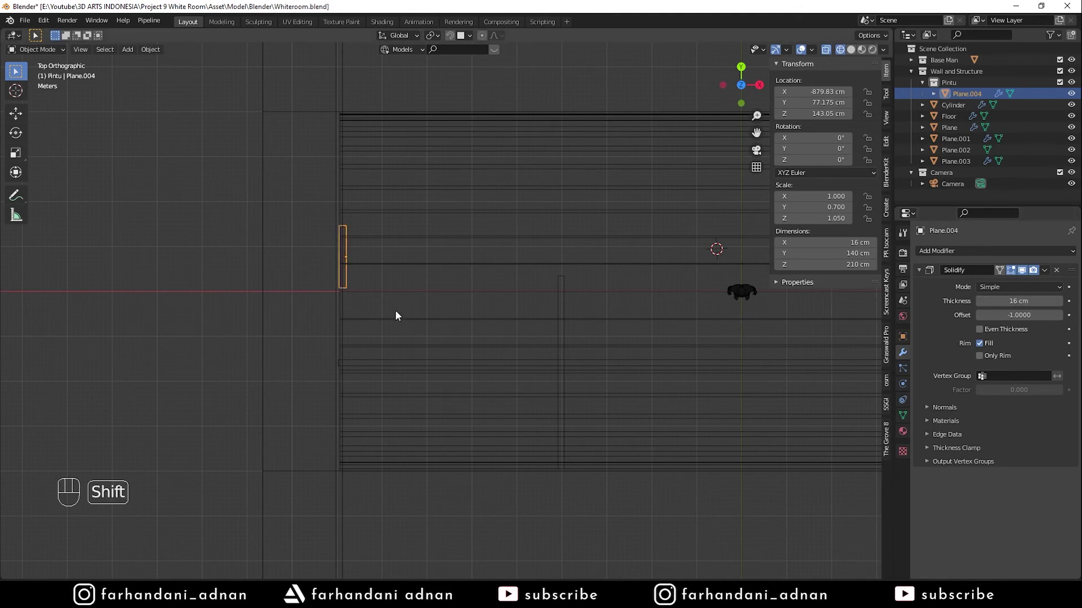
Shift the door about -7.1 cm along X into the end wall, and return to the solid-shaded camera view
shift+middle_drag(387, 312, 520, 313)
scroll(520, 313, up, 3)
key(g)
middle_click(550, 299)
click(484, 299)
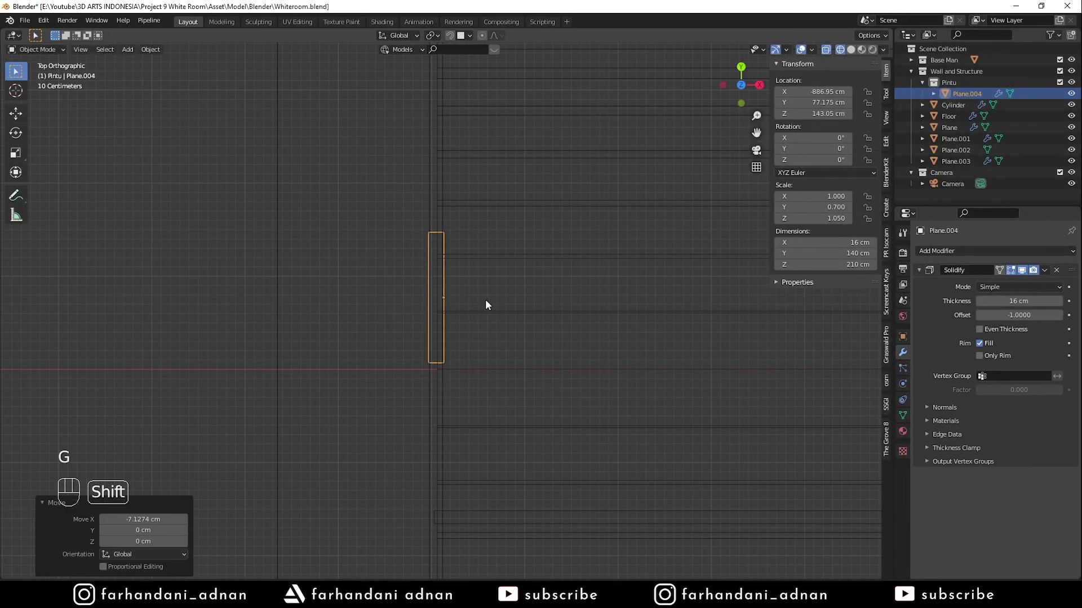
key(z)
click(618, 322)
key(KP_0)
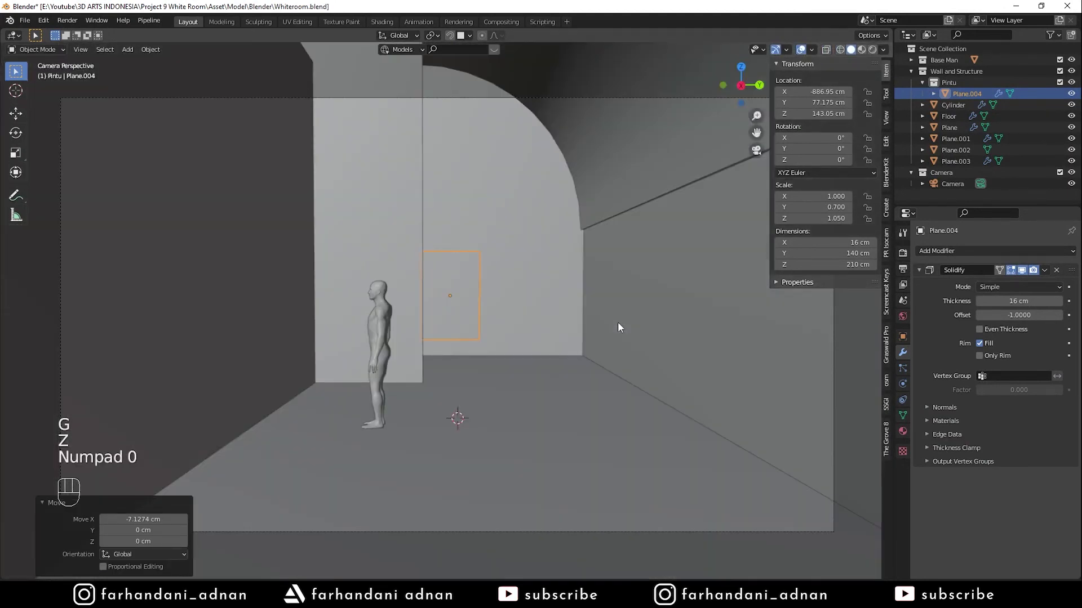
Lower the door about 38 cm along Z to rest on the floor using snapping, and turn snapping off
key(Tab)
key(Tab)
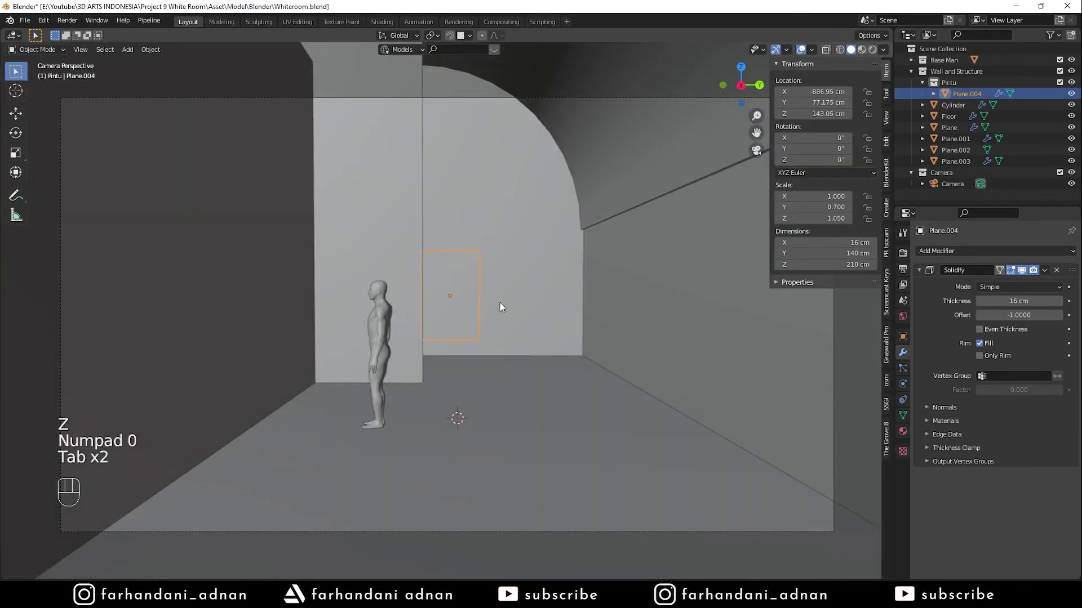
key(shift+Tab)
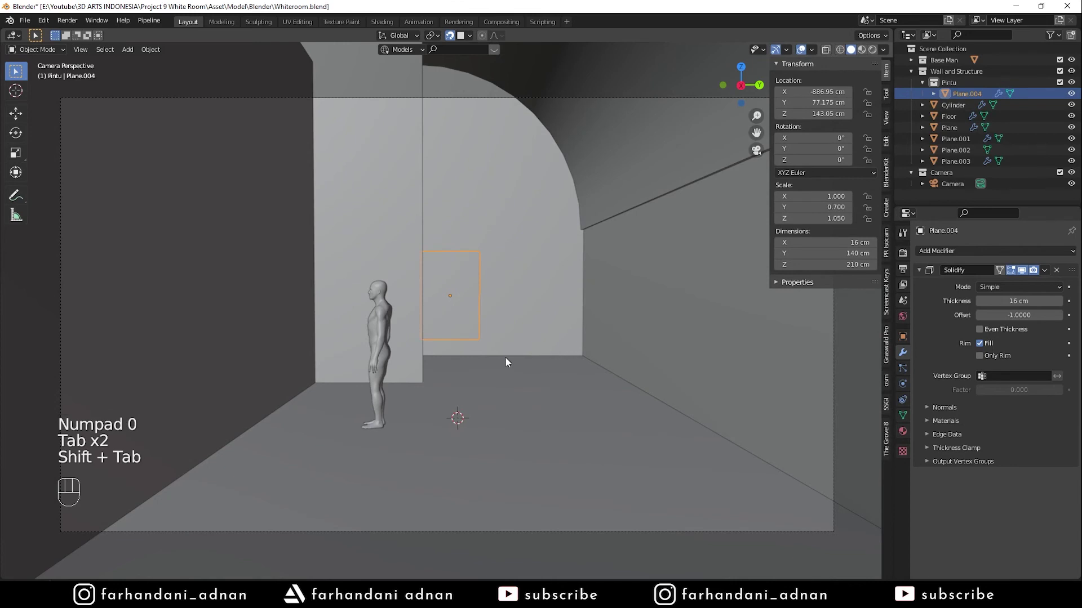
key(g)
click(500, 372)
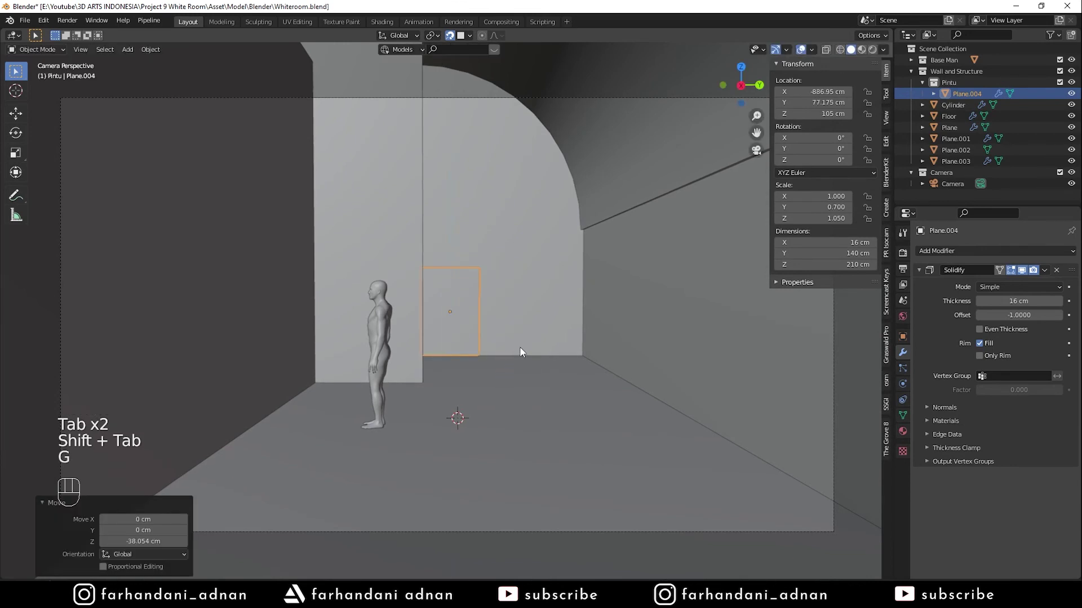
click(449, 35)
Try moving the human figure horizontally to the door to compare their sizes
click(386, 351)
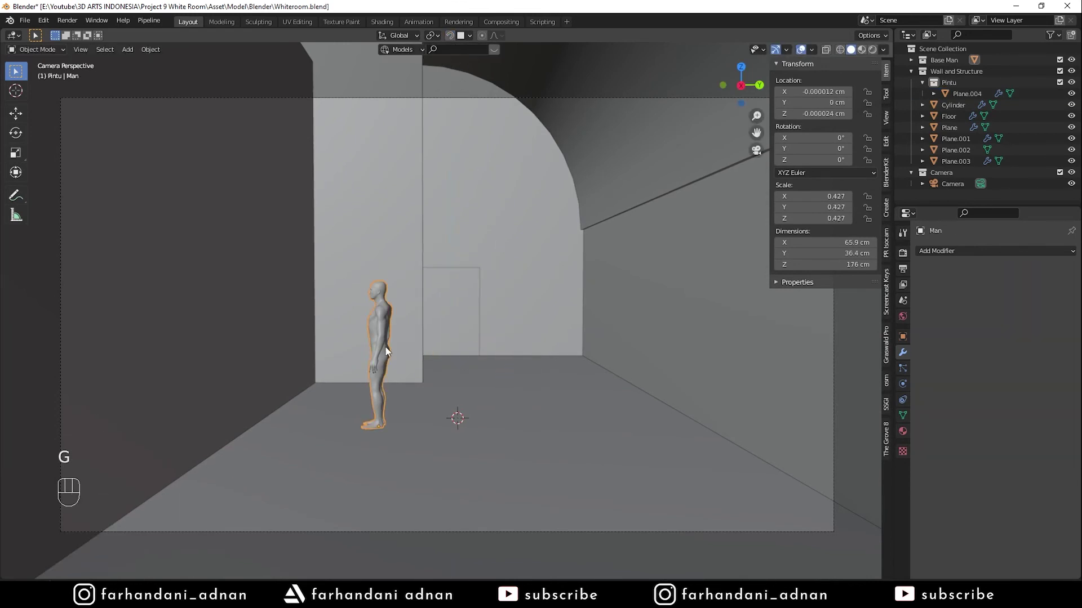
key(g)
key(shift+z)
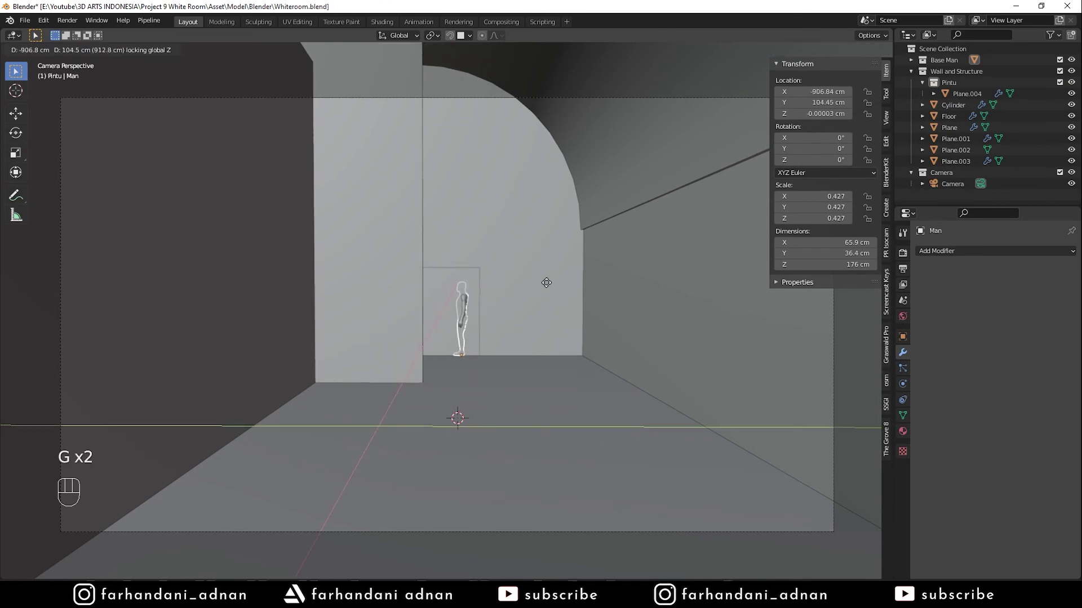
right_click(561, 292)
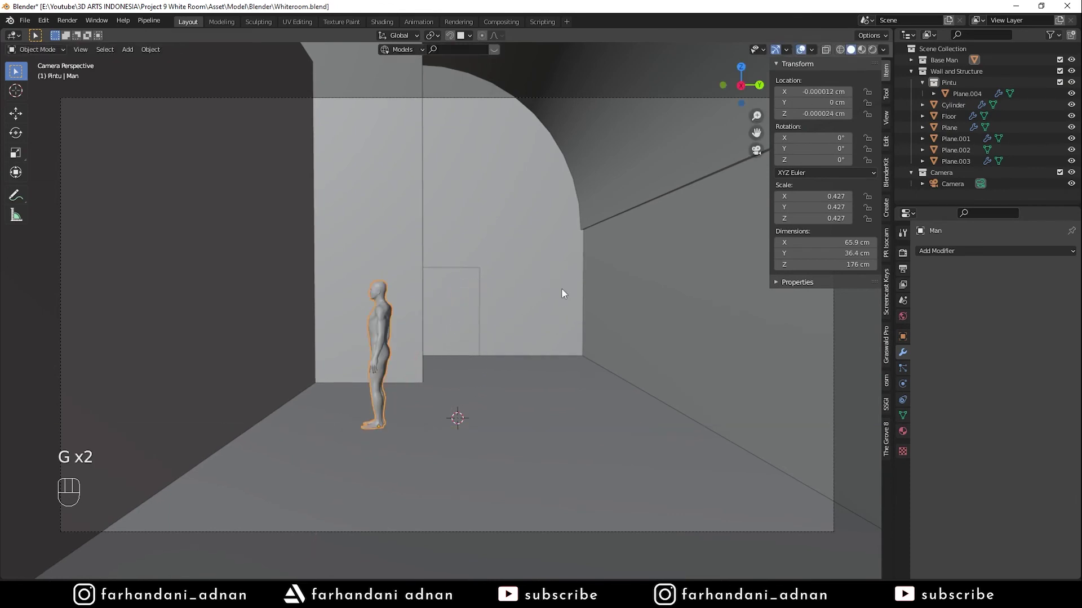
click(452, 298)
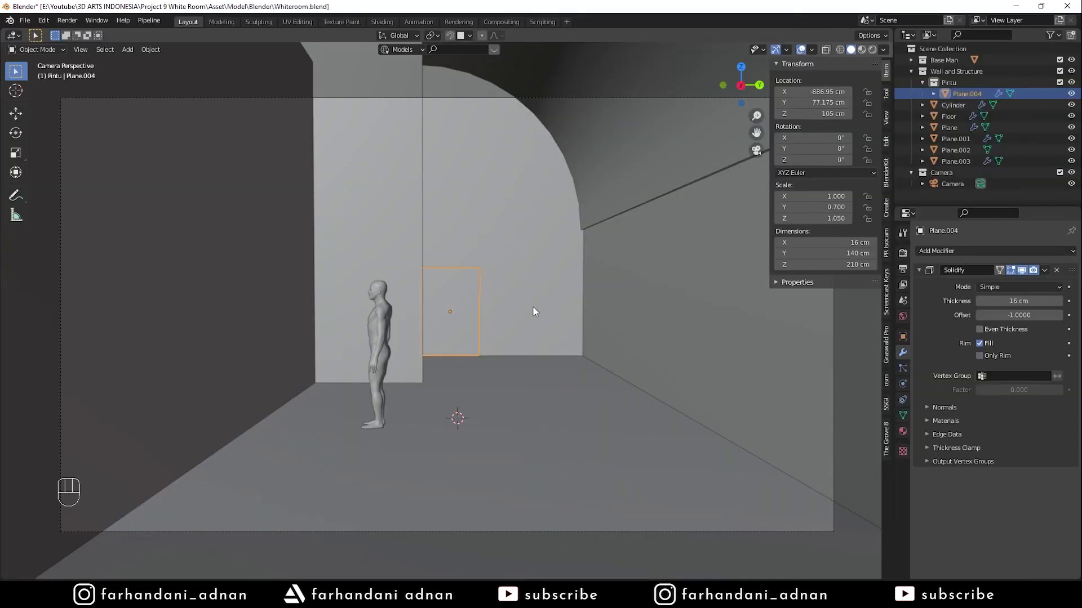
click(630, 97)
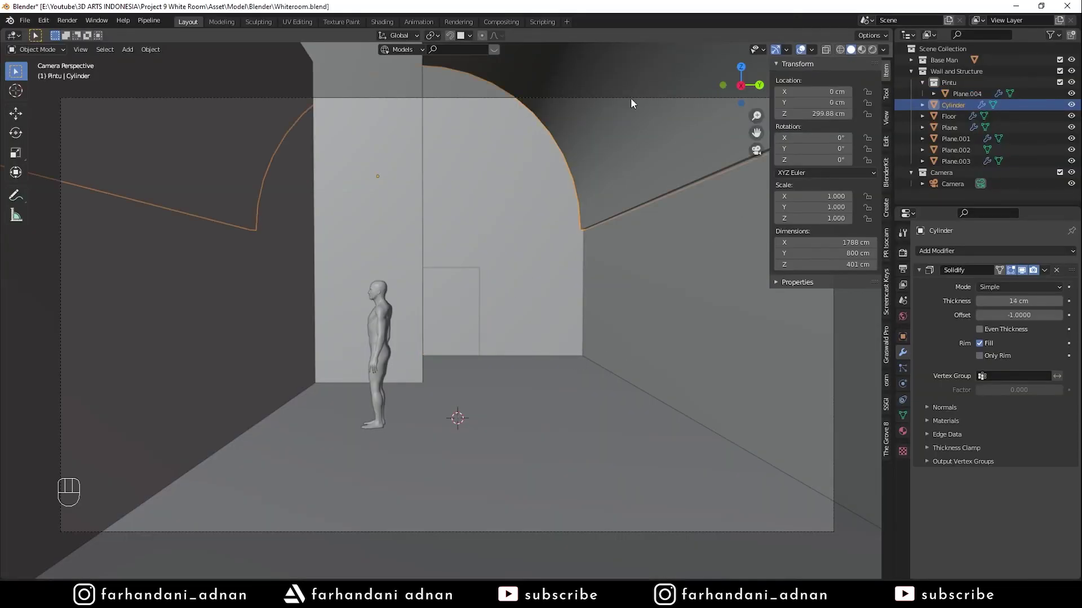
shift+click(453, 317)
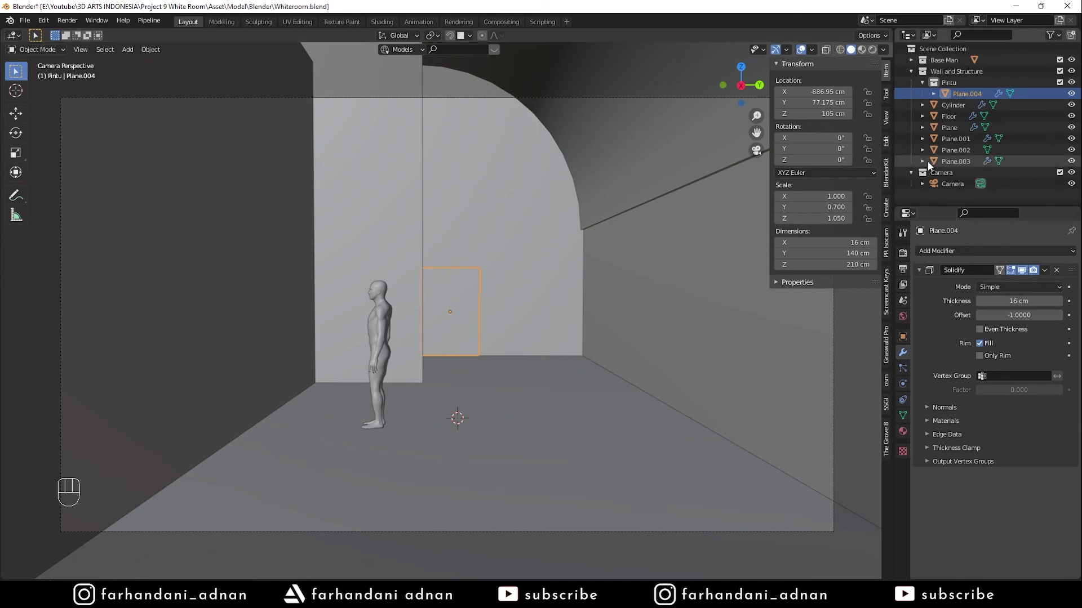
Try a 40 mm focal length on the camera and settle on 50 mm
click(950, 184)
click(902, 384)
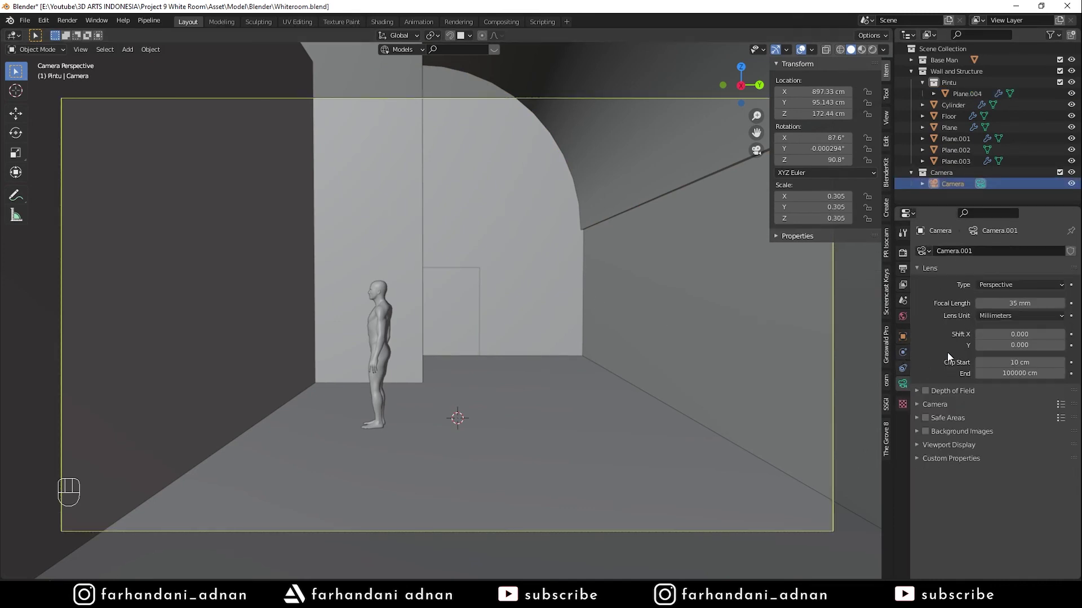
click(1021, 303)
text(4)
text(0)
key(Return)
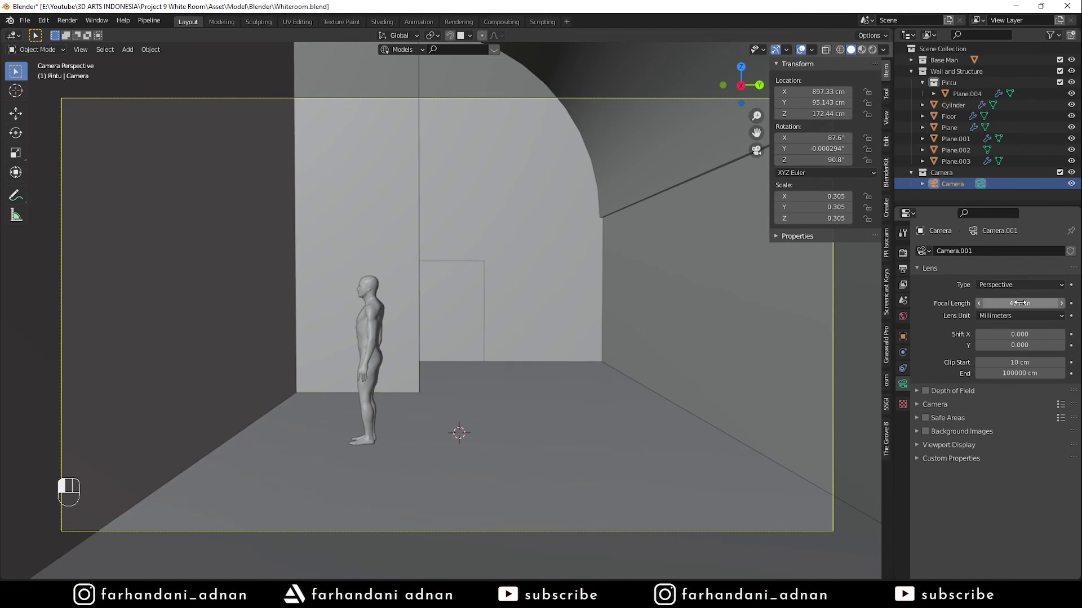
click(1019, 303)
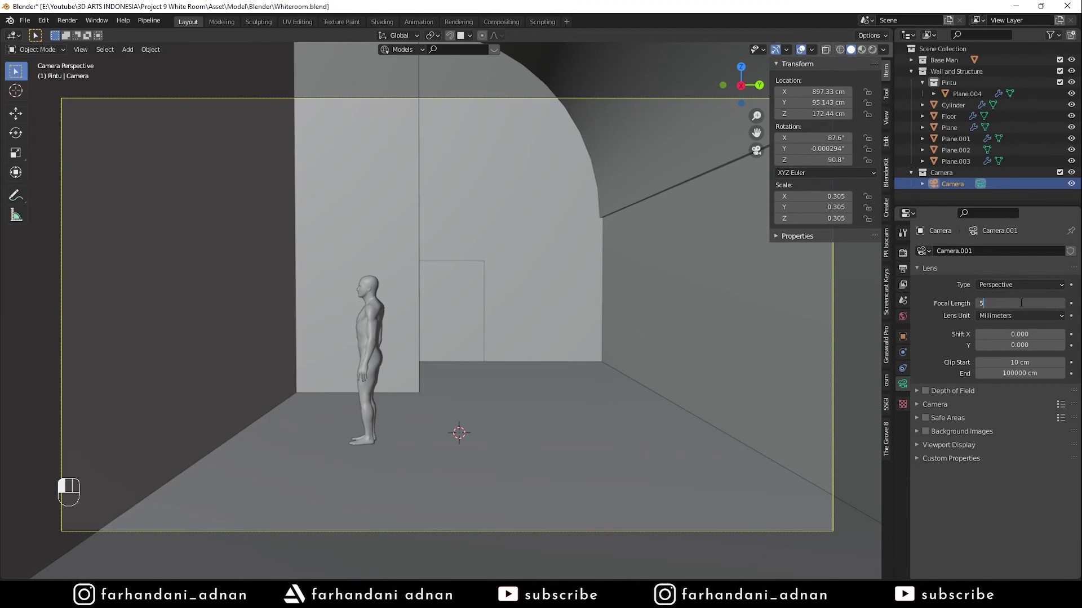
text(50)
key(Return)
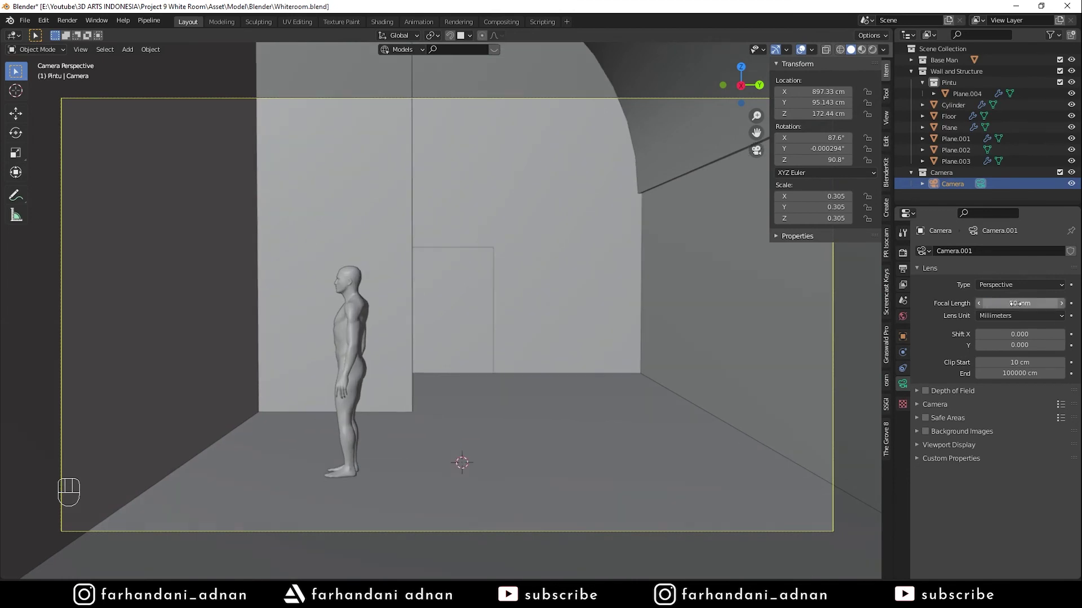
click(360, 338)
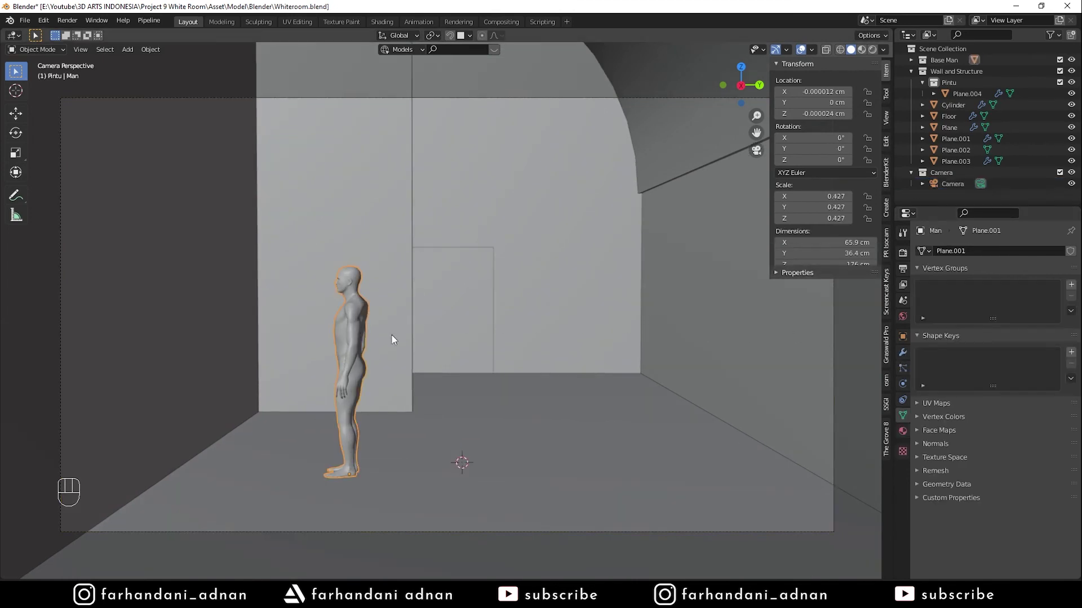
key(g)
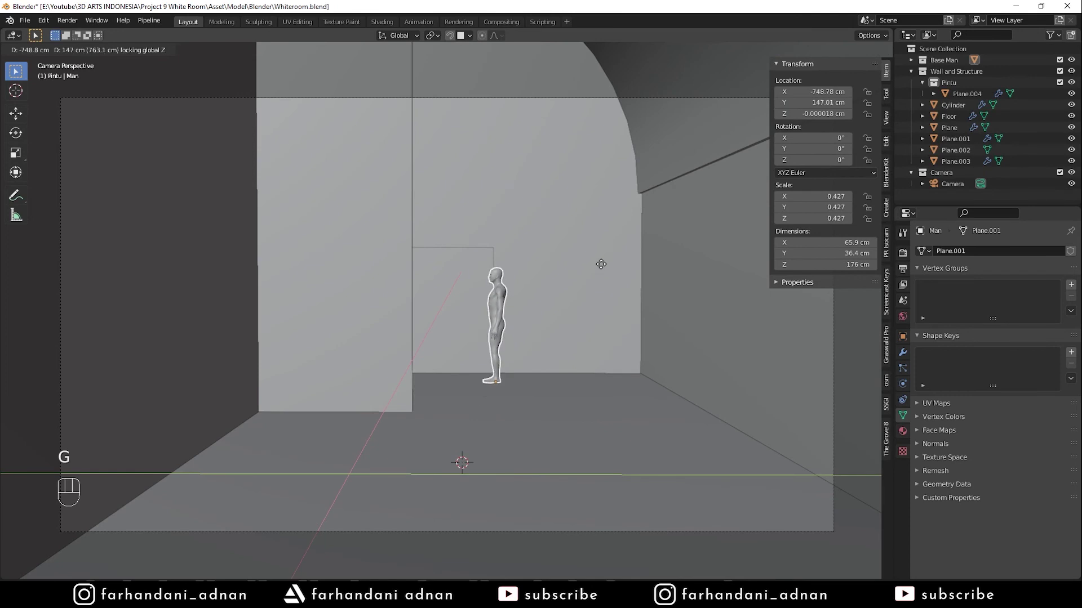
right_click(604, 259)
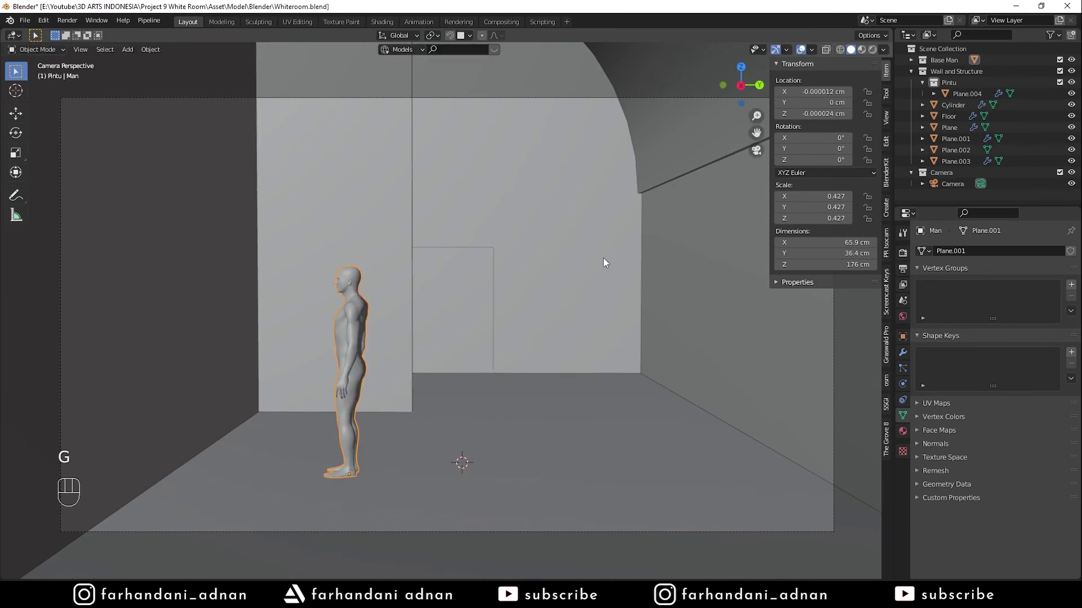
click(453, 287)
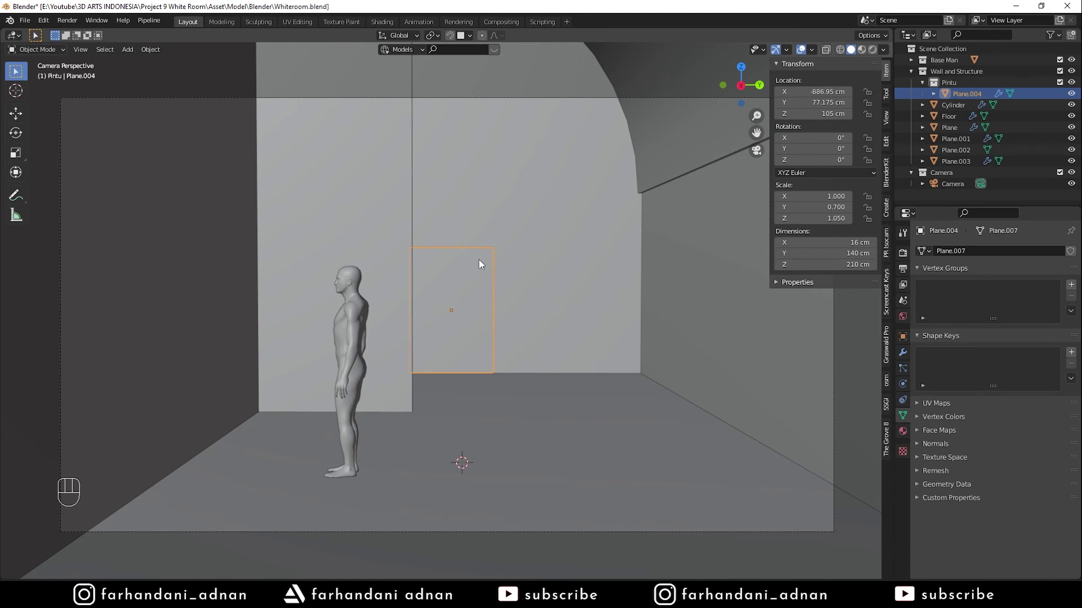
key(g)
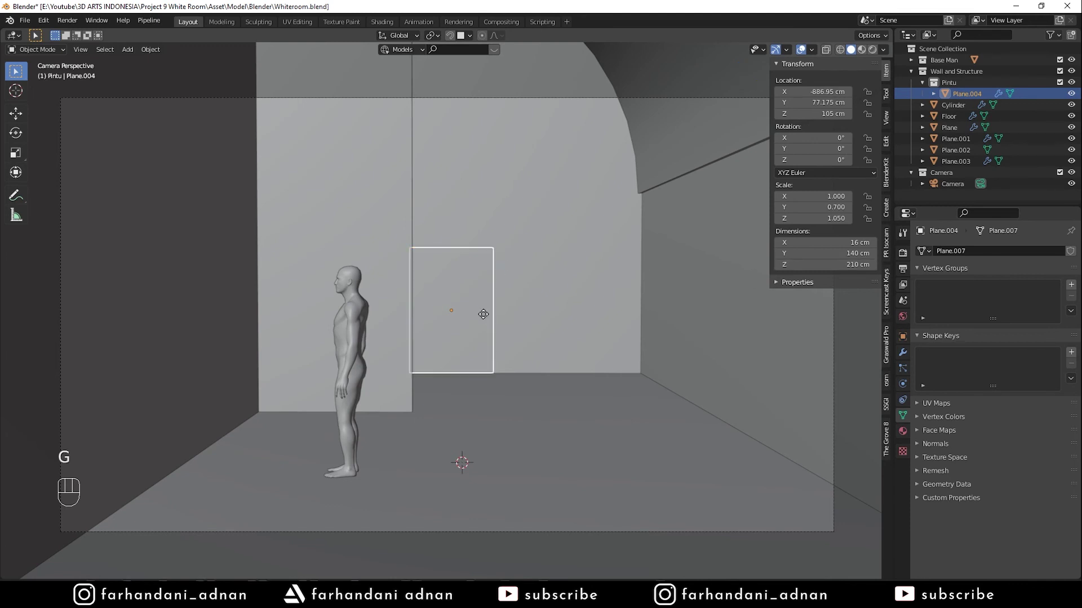
right_click(562, 307)
Move the human figure horizontally to stand beside the door at the end wall for a size comparison
click(347, 364)
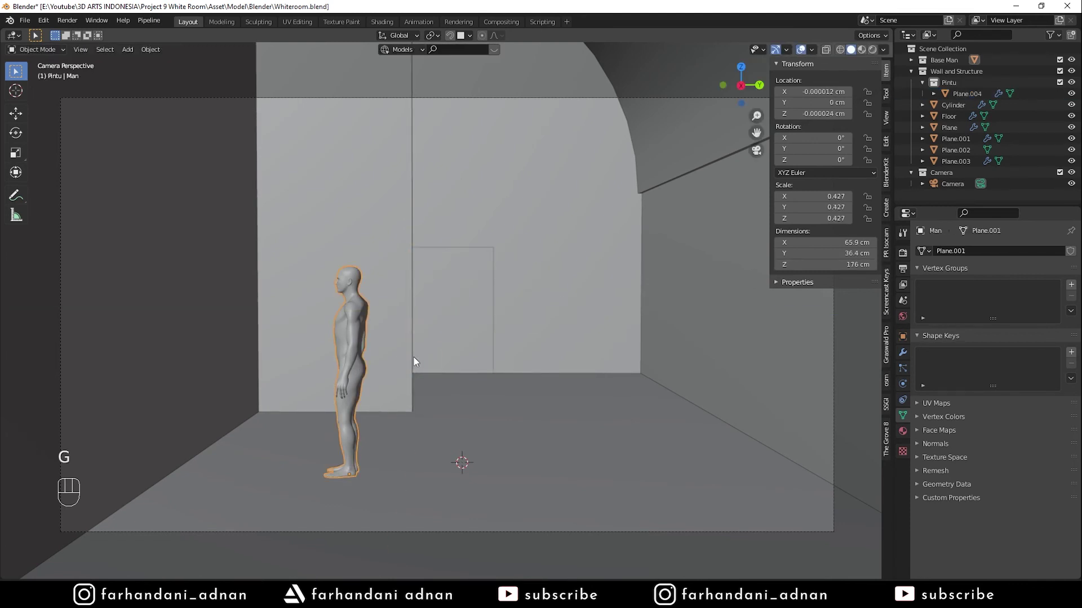
key(g)
key(shift+z)
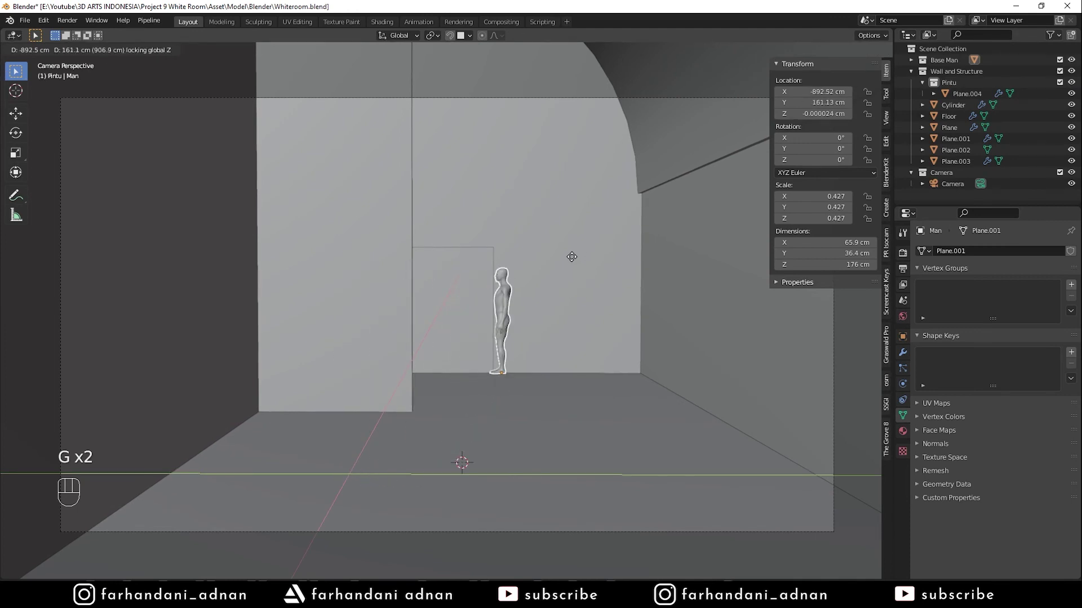
click(494, 265)
Raise the door's top edge along Z in Edit Mode to make the door about 230 cm high
click(484, 279)
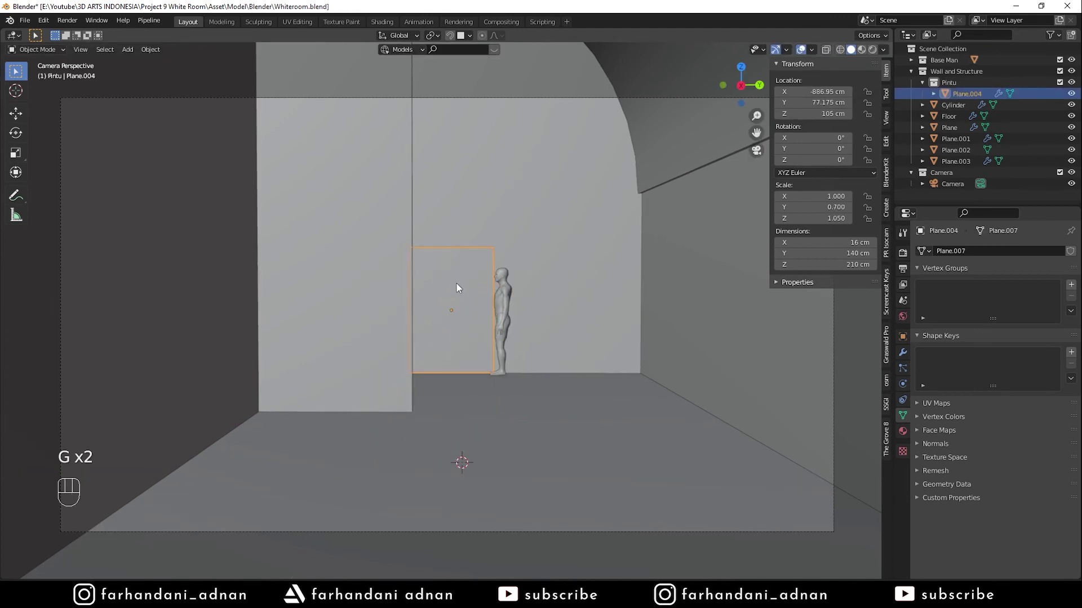
key(Tab)
key(z)
click(355, 234)
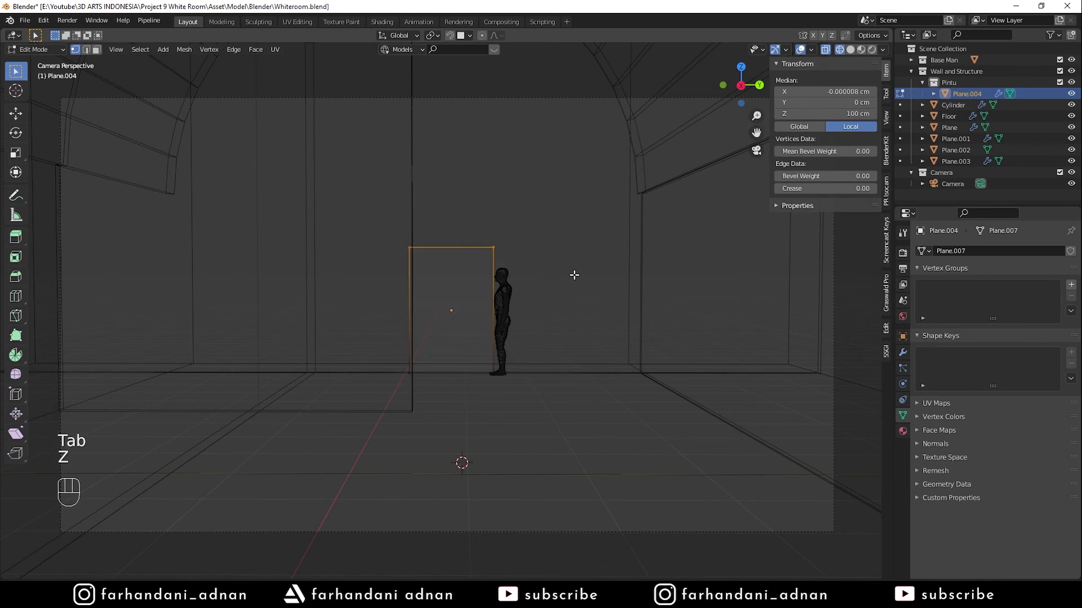
key(g)
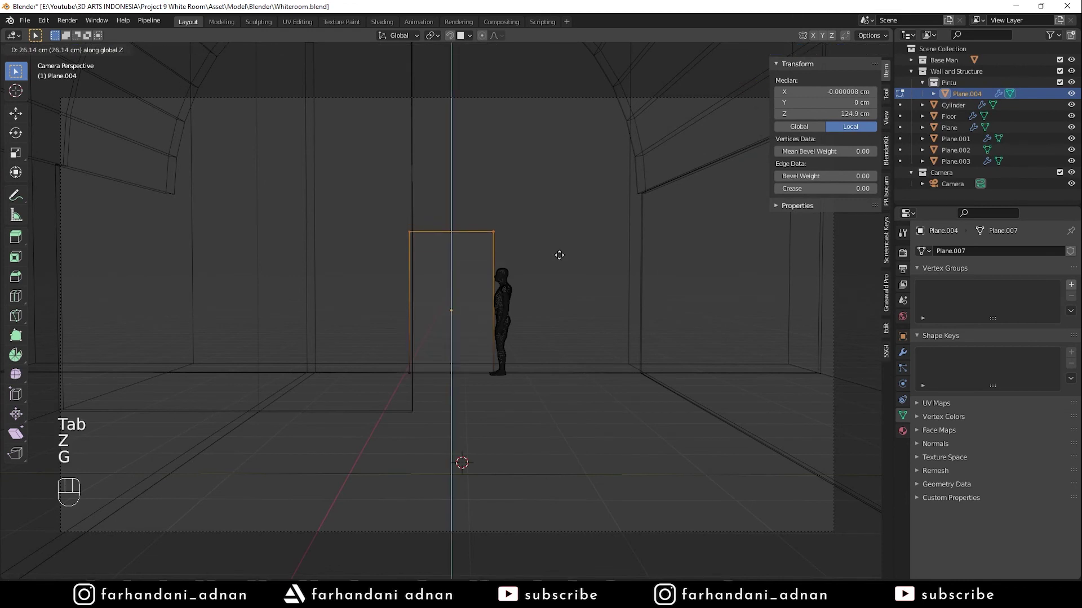
click(559, 260)
key(Tab)
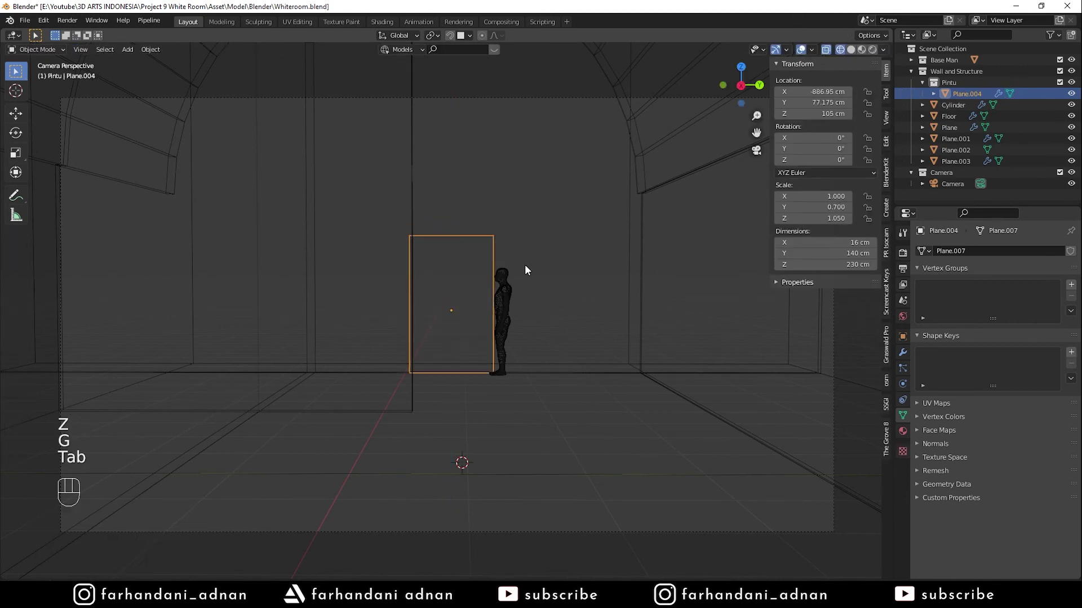
Set the door's Z dimension to 250 cm
click(822, 265)
text(250)
key(Return)
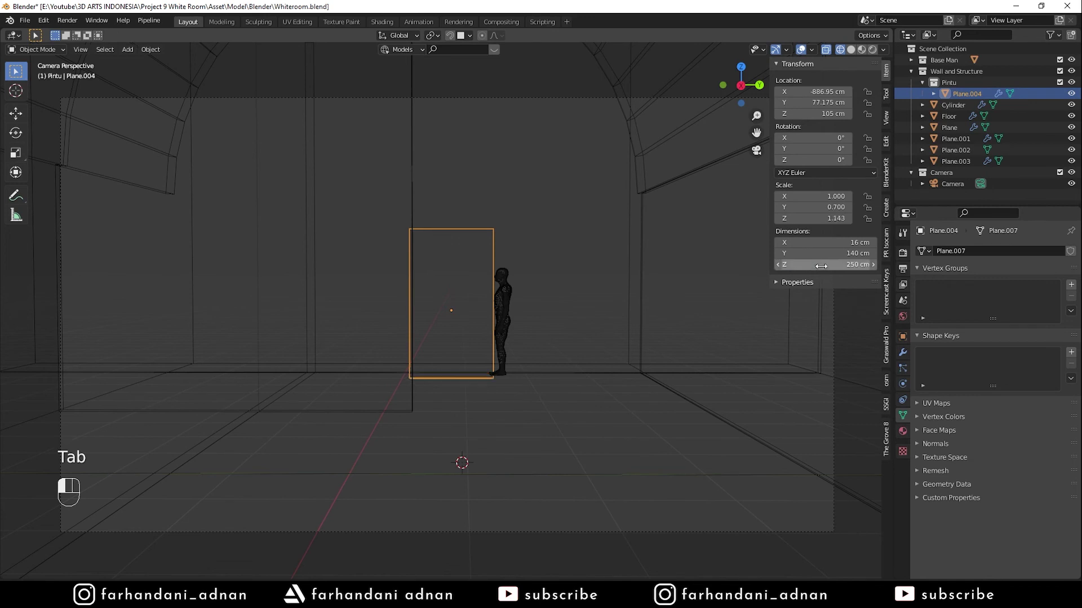
Raise the door about 9.3 cm along Z in solid view to rest on the floor using snapping, and turn snapping off
key(z)
click(603, 354)
key(shift+Tab)
key(g)
key(z)
click(538, 390)
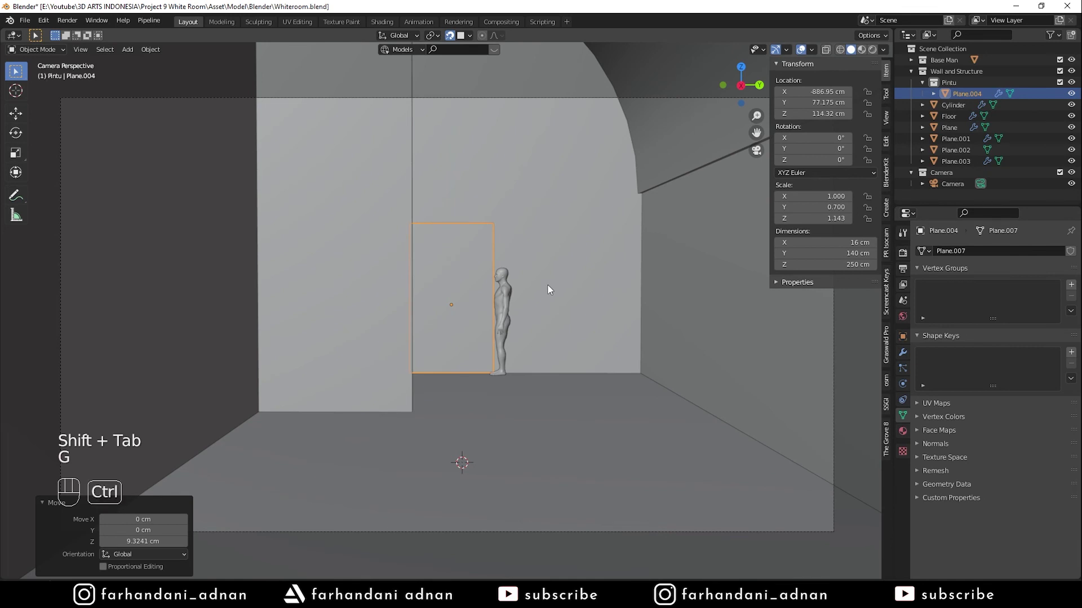
key(shift+Tab)
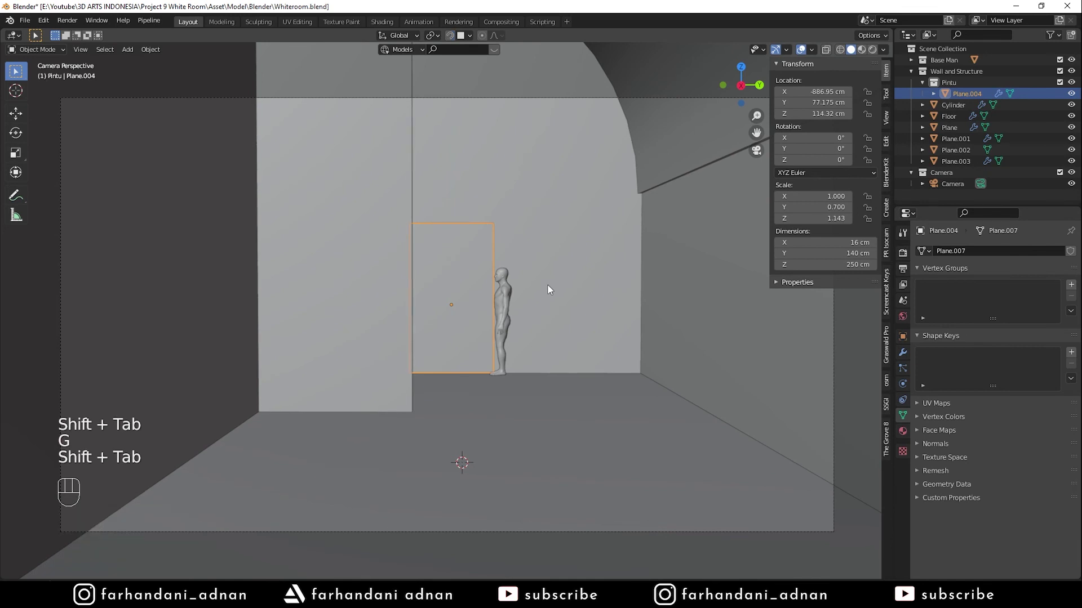
Move the human figure horizontally away from the door, back toward the camera
click(497, 325)
key(g)
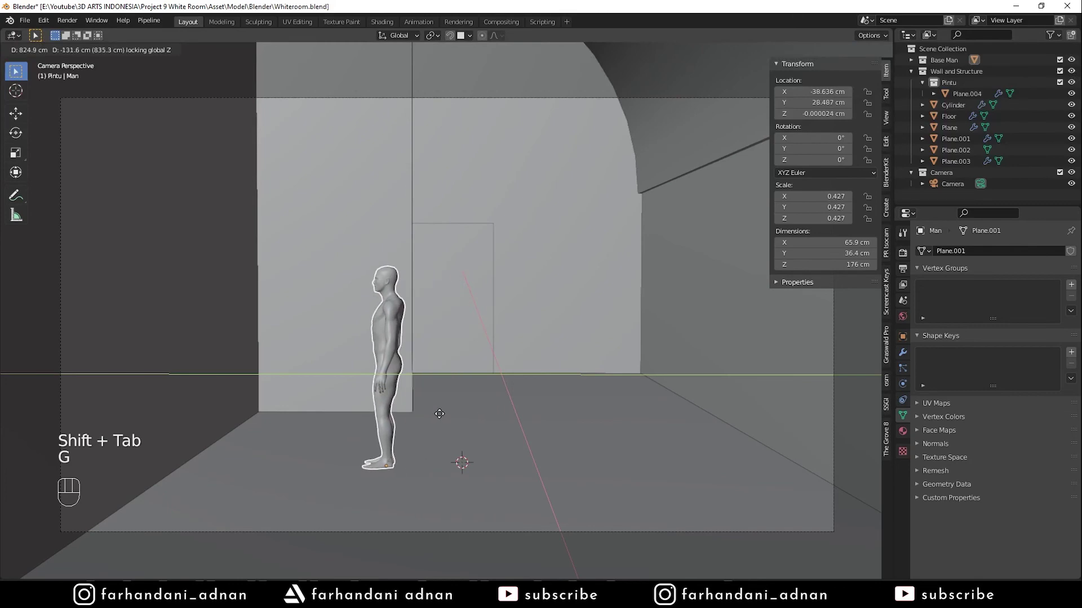
click(478, 350)
Duplicate the door and move the copy along X into the opposite end wall, at about 904 cm on X
click(455, 249)
middle_drag(418, 198, 546, 310)
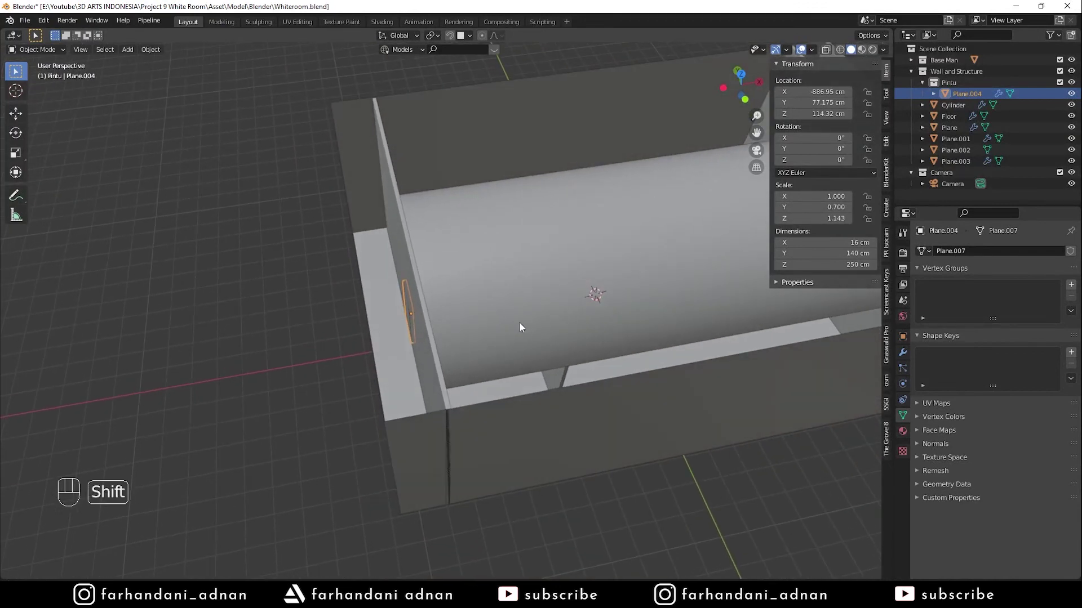
key(shift+d)
key(x)
click(738, 293)
middle_drag(739, 294, 499, 374)
key(KP_7)
key(g)
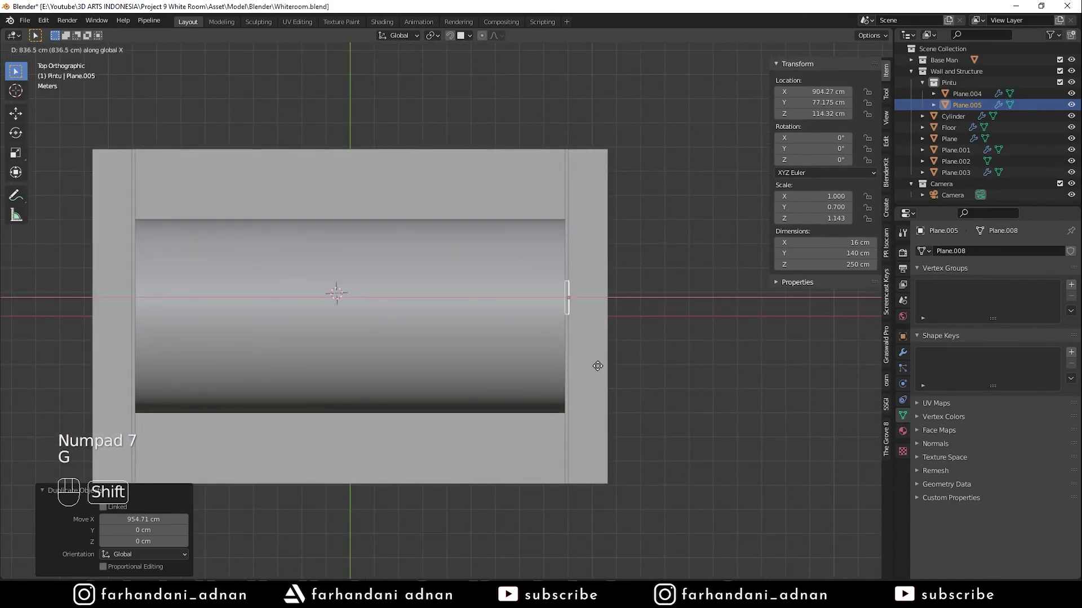
click(597, 369)
Apply the Solidify and Mirror modifiers on the end walls object
scroll(478, 319, up, 5)
middle_drag(474, 287, 574, 299)
click(503, 255)
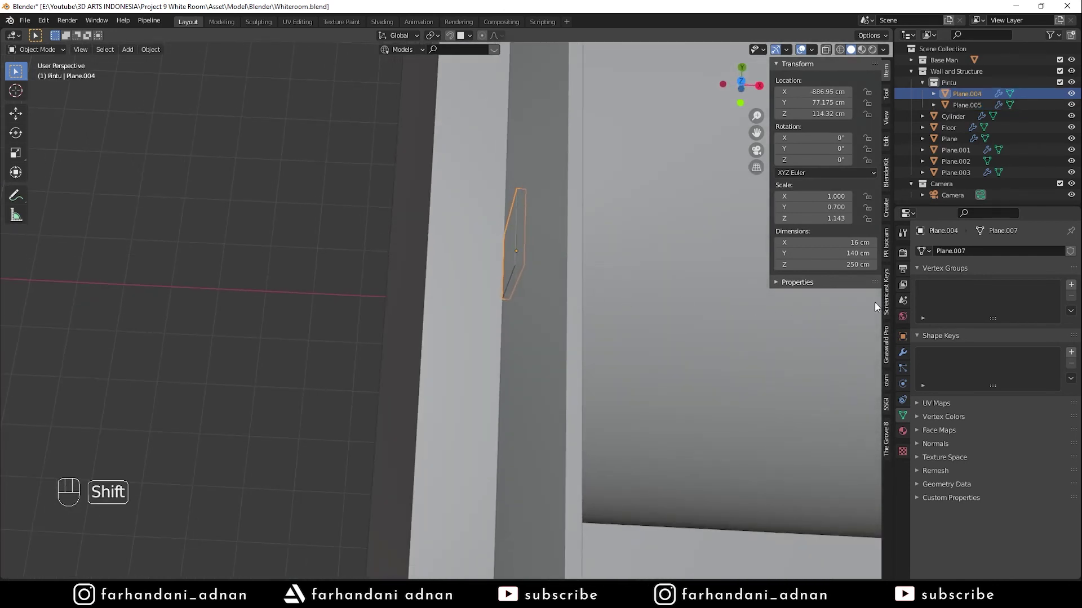
click(903, 352)
click(921, 271)
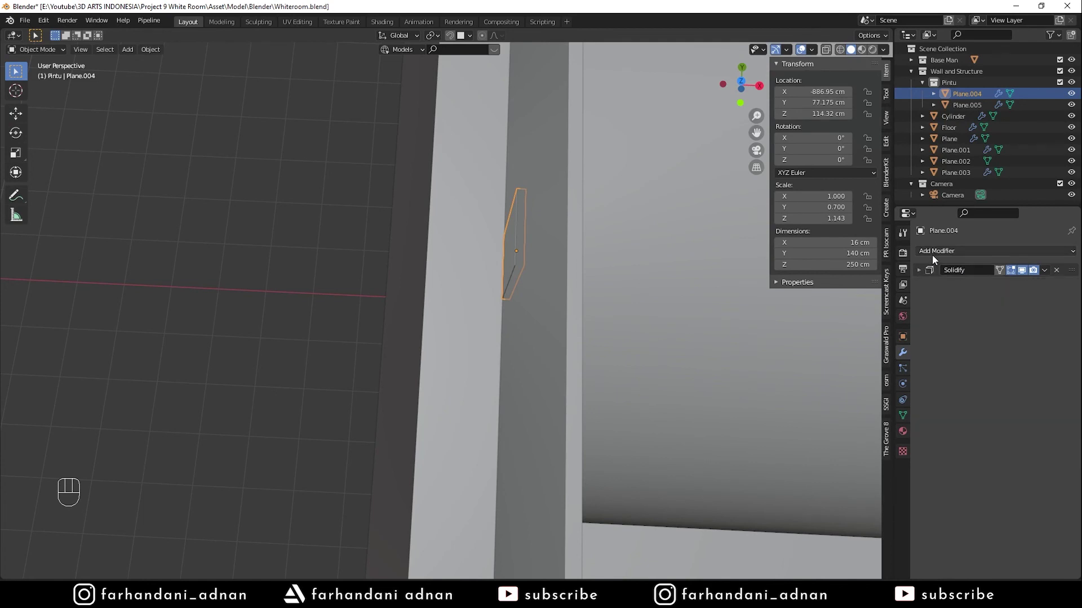
click(522, 322)
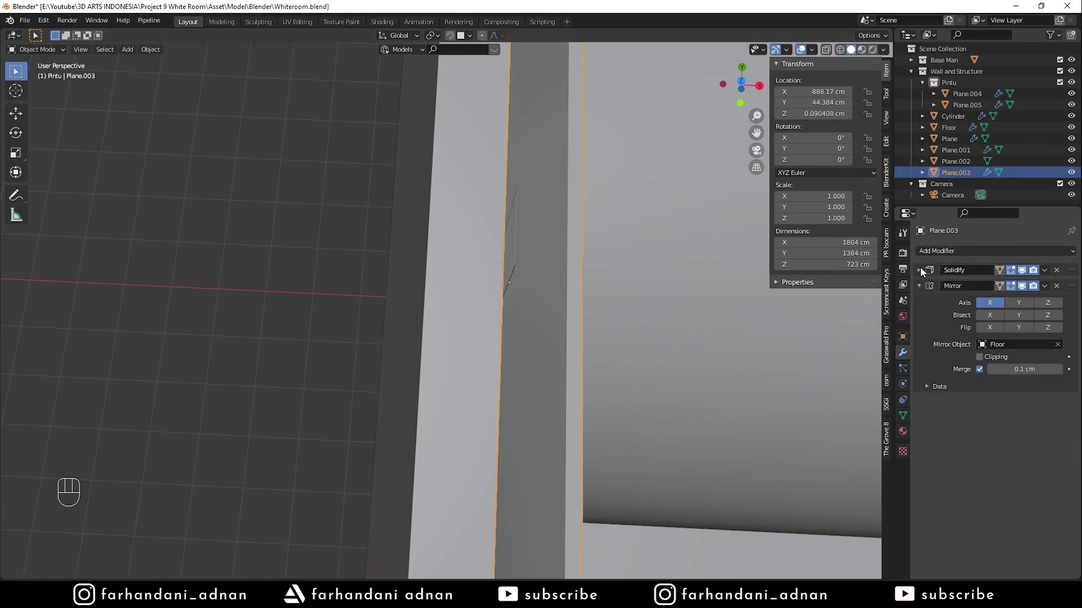
click(920, 285)
click(1044, 270)
click(1036, 283)
click(1044, 270)
click(995, 283)
Apply the 16 cm Solidify modifier on the original door block
shift+middle_drag(640, 279, 676, 245)
click(505, 259)
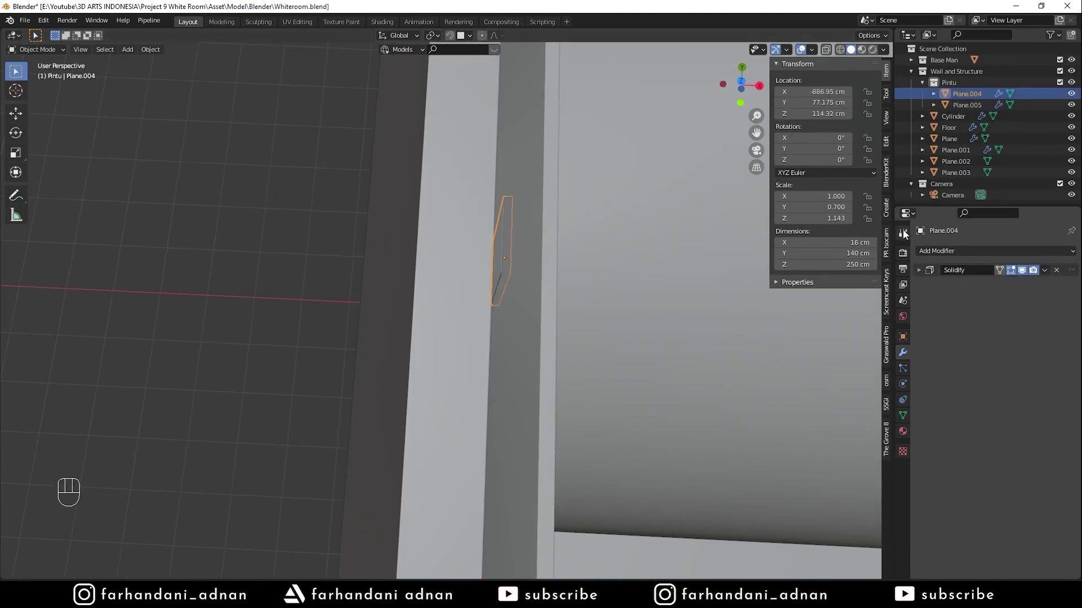
click(942, 252)
click(850, 431)
click(921, 270)
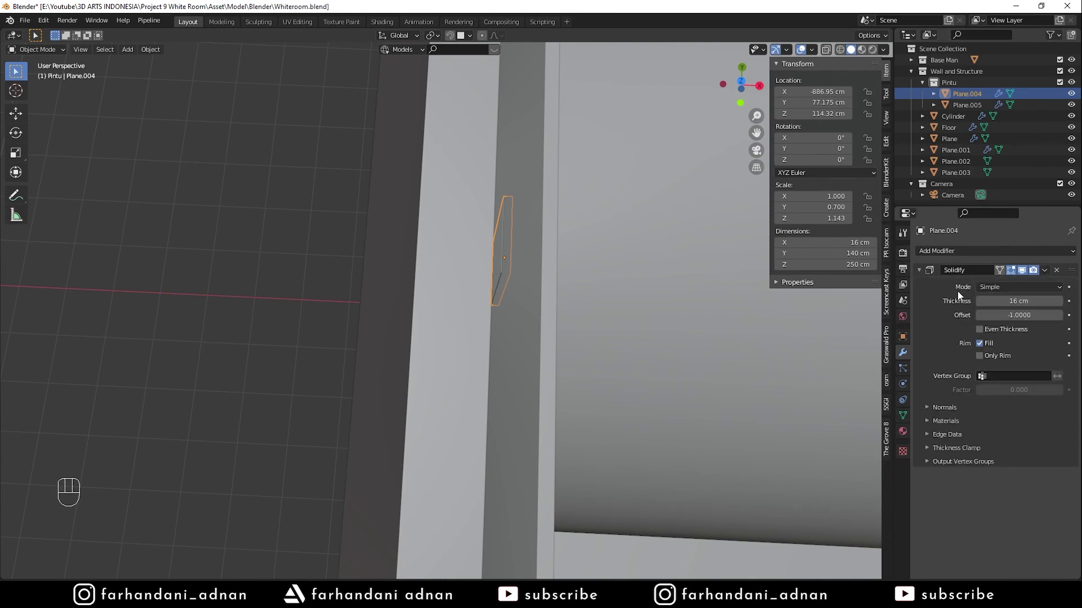
click(1043, 270)
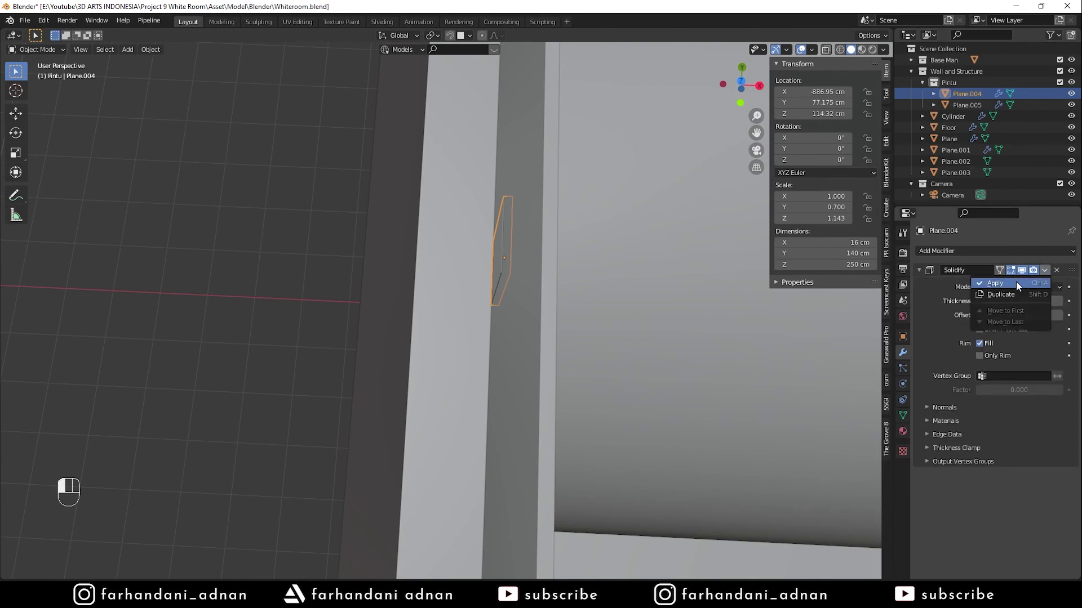
click(1017, 286)
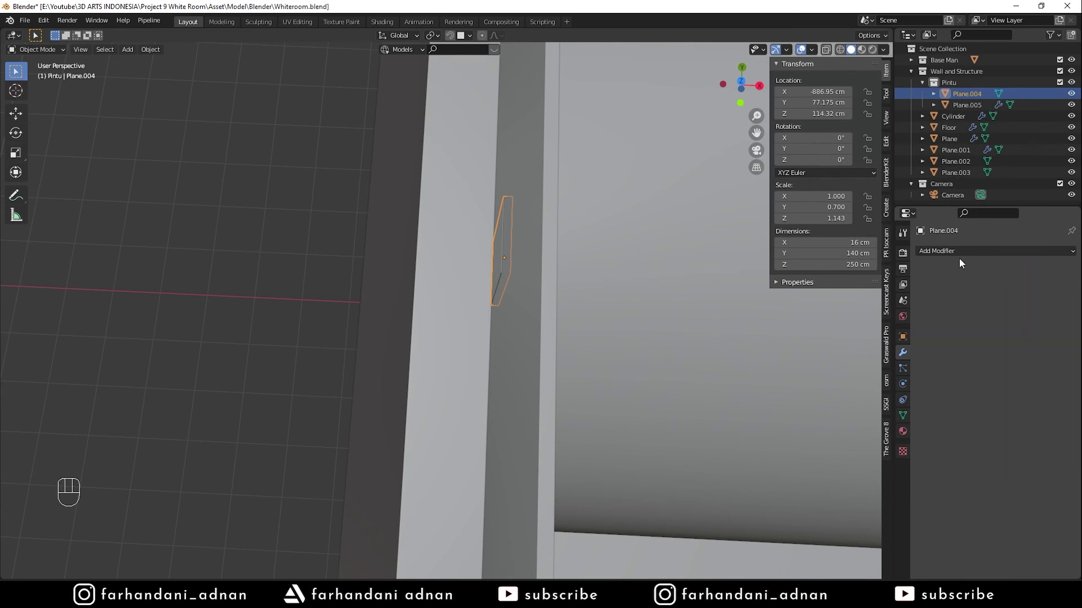
Add a Boolean modifier set to Difference to the end walls object
click(518, 289)
middle_drag(563, 329, 555, 293)
click(928, 251)
click(872, 307)
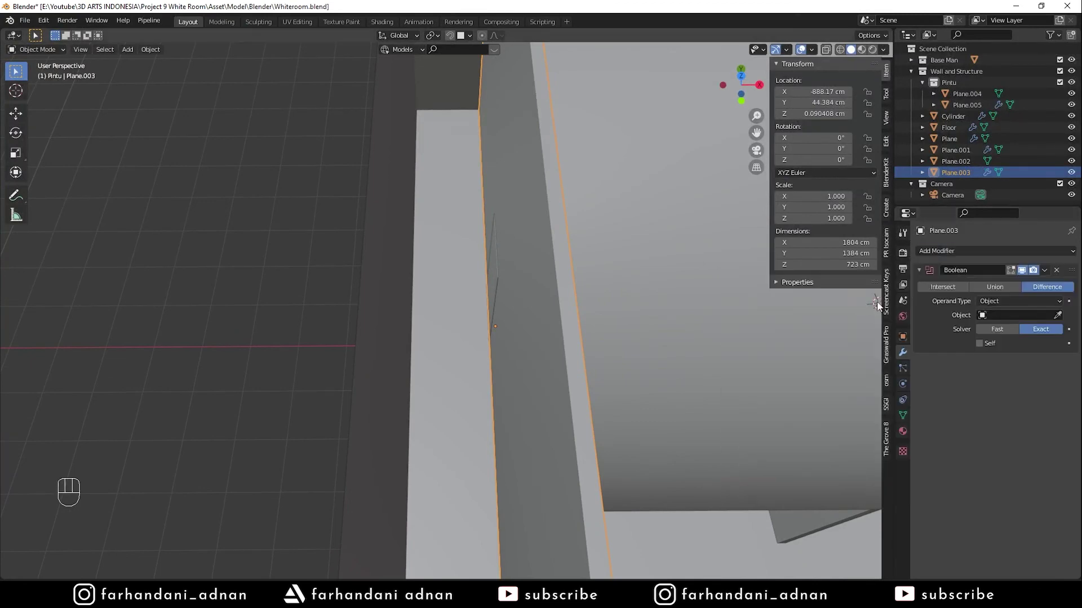
Lower the original door block about 0.8 cm along Z and keep it selected
click(495, 269)
middle_drag(506, 284, 565, 313)
click(565, 313)
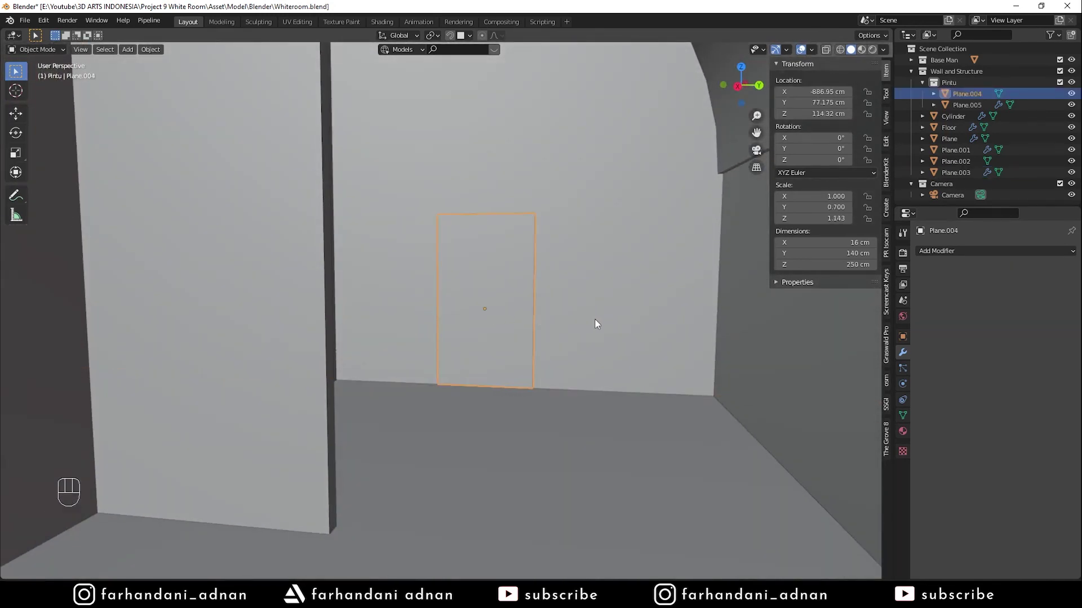
key(g)
middle_click(605, 319)
click(606, 323)
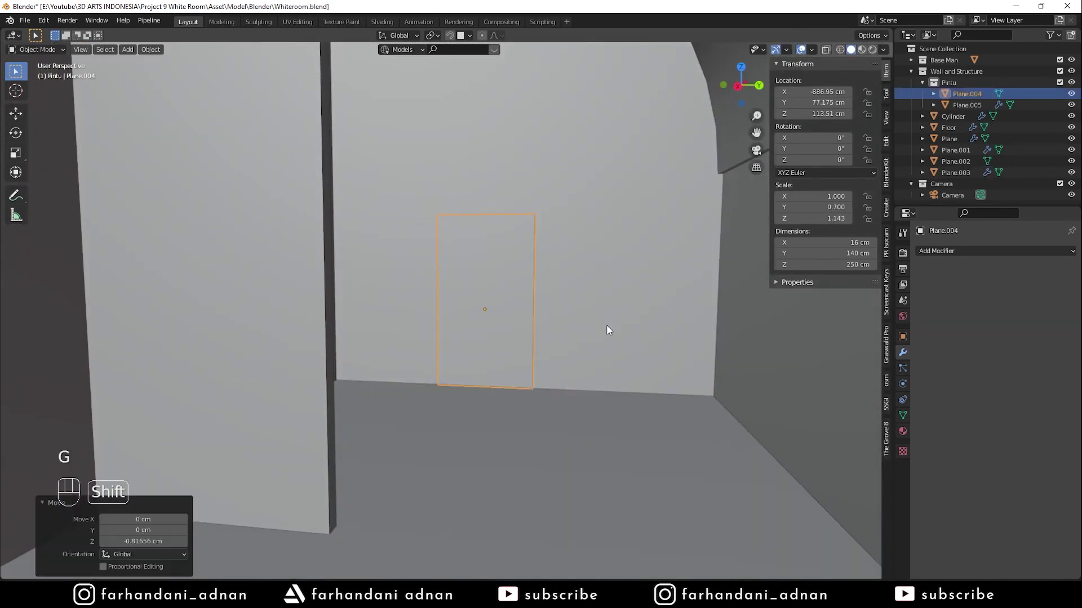
key(a)
key(a)
key(a)
click(516, 278)
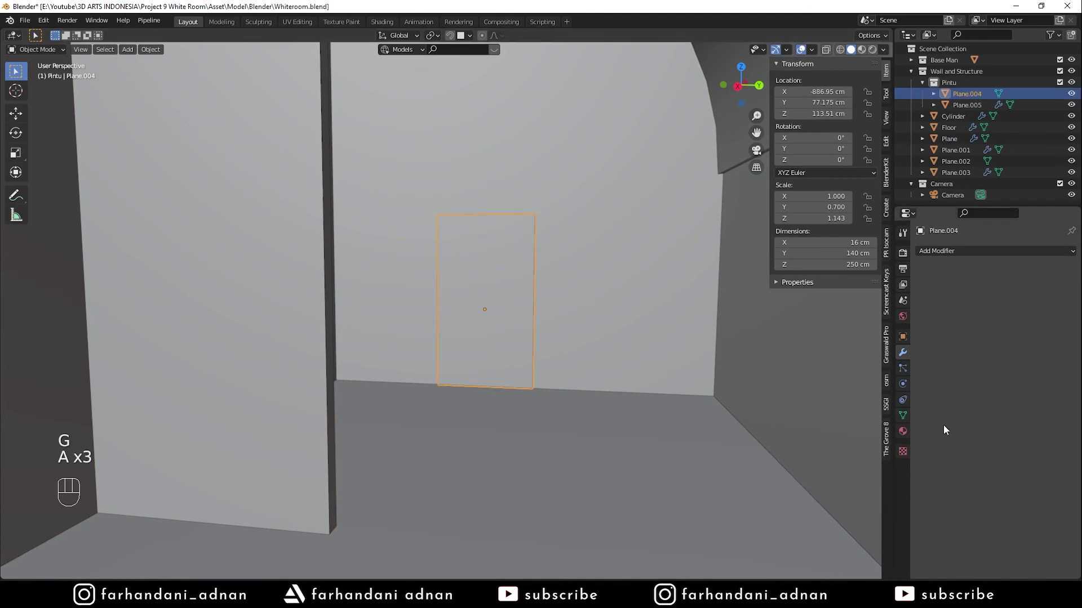
Set the original door block's viewport display to Wire and deselect everything to inspect the doorway cut
click(903, 337)
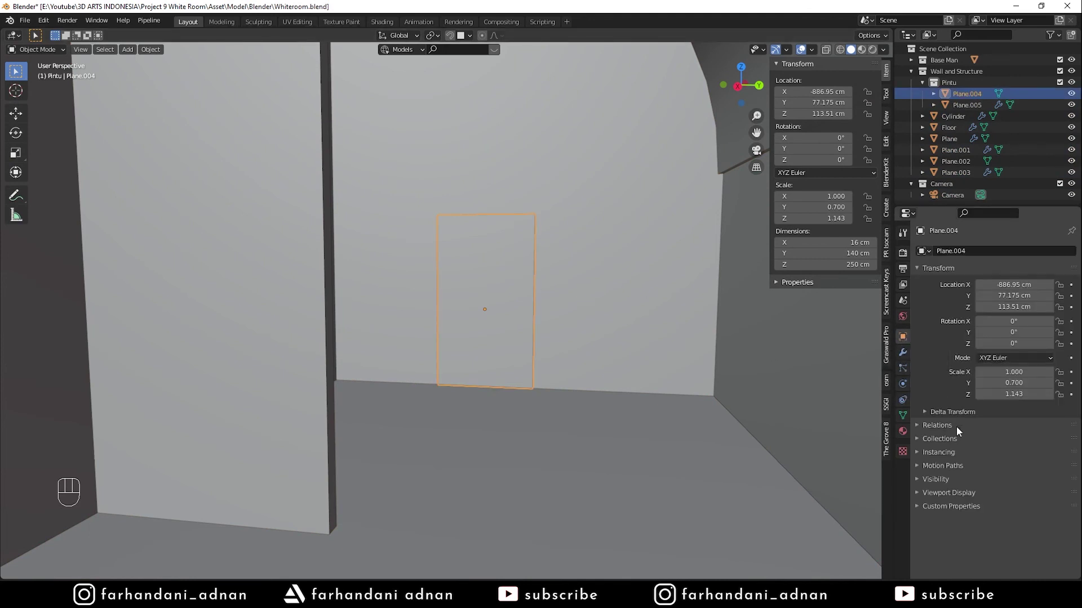
click(939, 480)
click(943, 480)
click(957, 493)
scroll(1005, 532, down, 2)
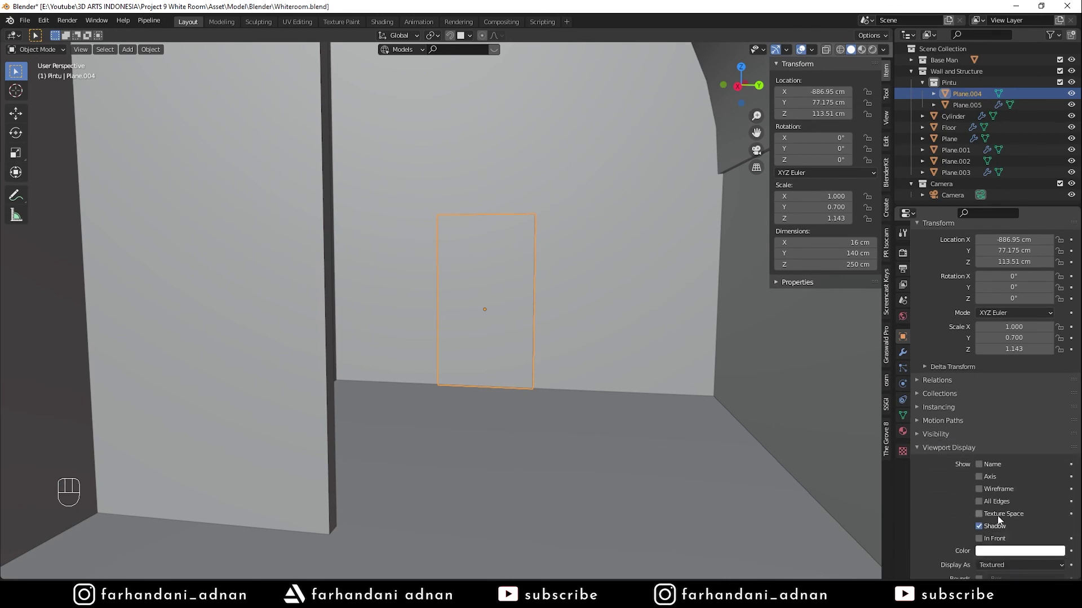
scroll(997, 519, down, 1)
click(993, 542)
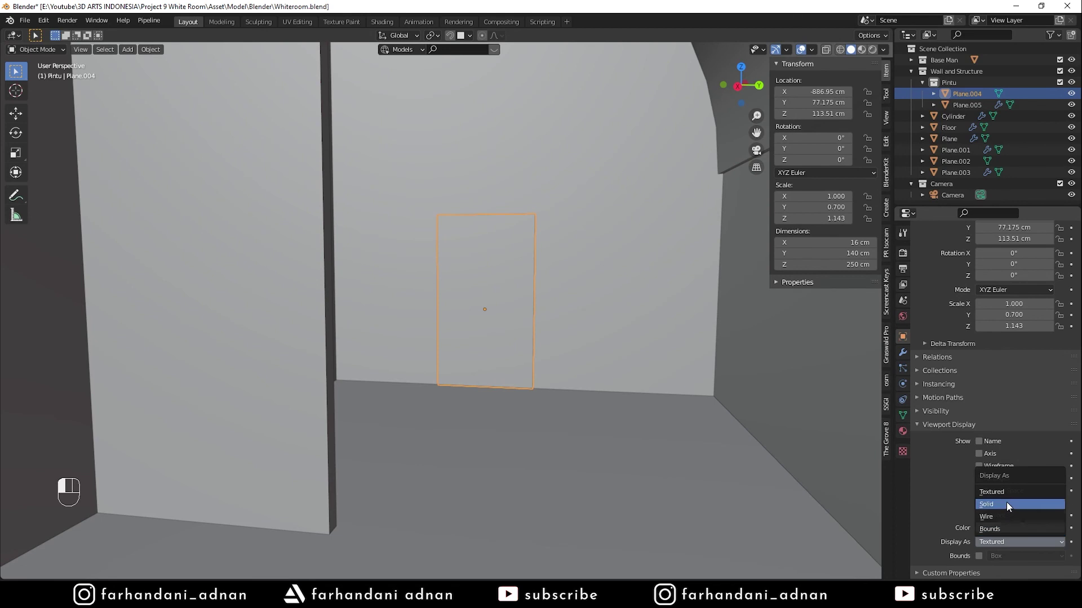
click(995, 540)
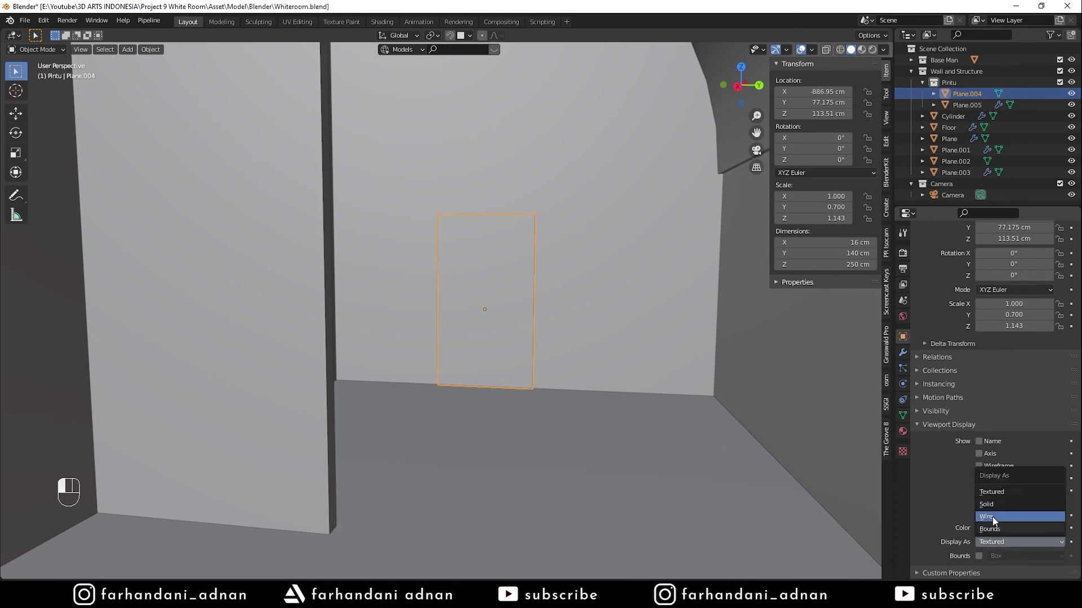
click(992, 516)
middle_drag(597, 344, 519, 329)
key(a)
key(a)
key(a)
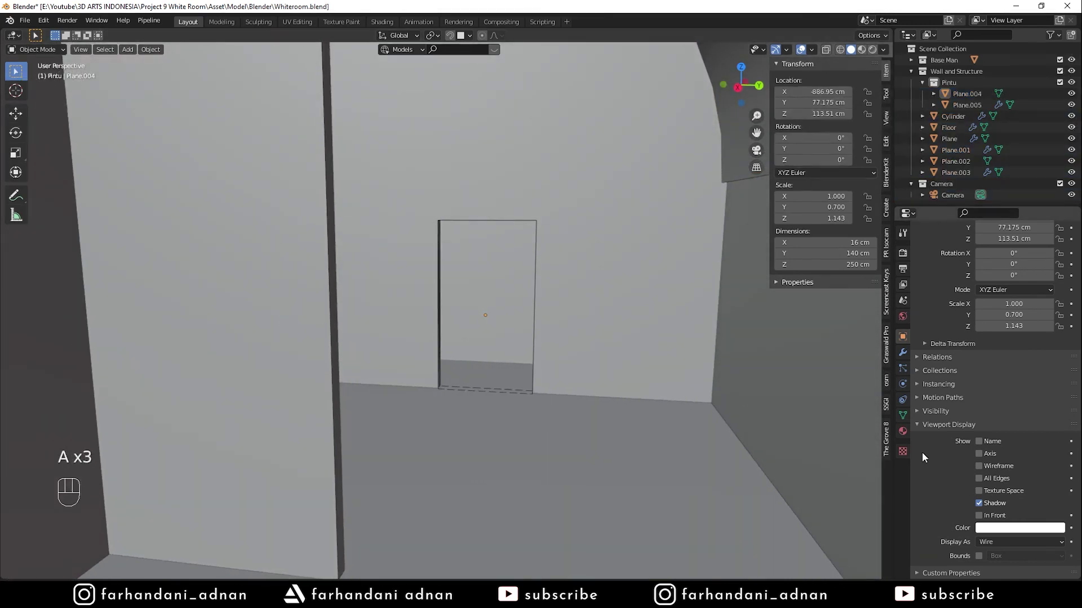
Return the original door block's viewport display to Textured and select the block
click(993, 542)
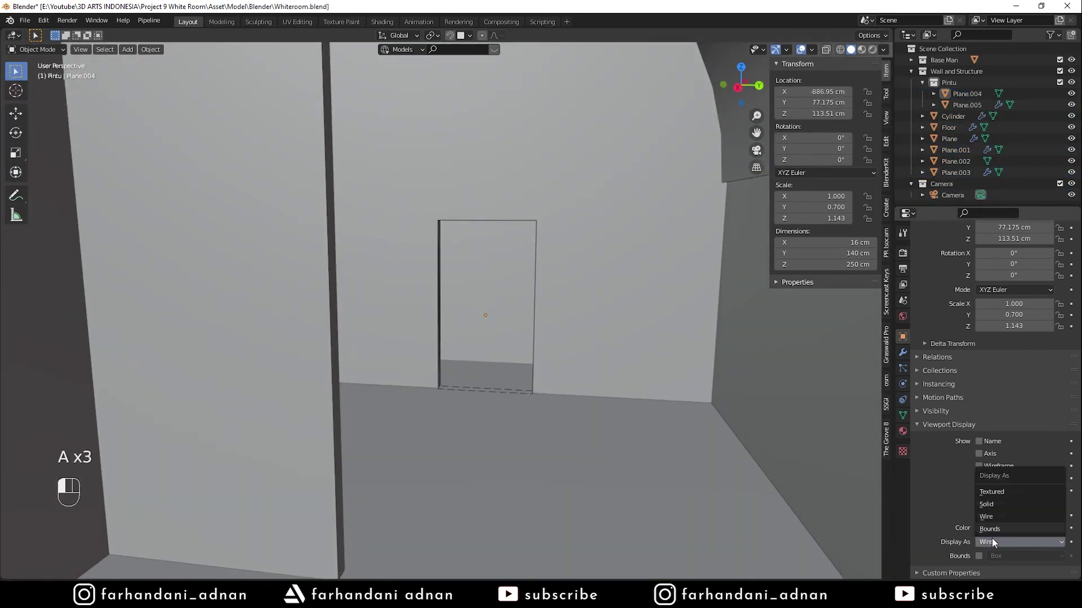
click(987, 491)
click(620, 247)
click(495, 272)
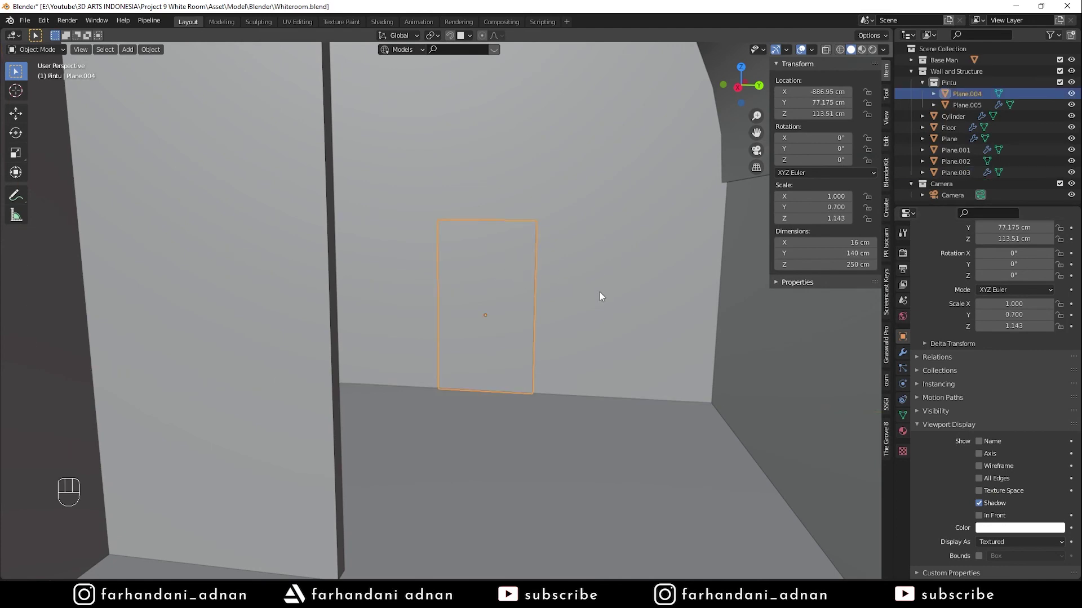
Add a second Boolean modifier set to Difference to the end walls object, using the opposite door block Plane.005 as its object
scroll(482, 242, down, 8)
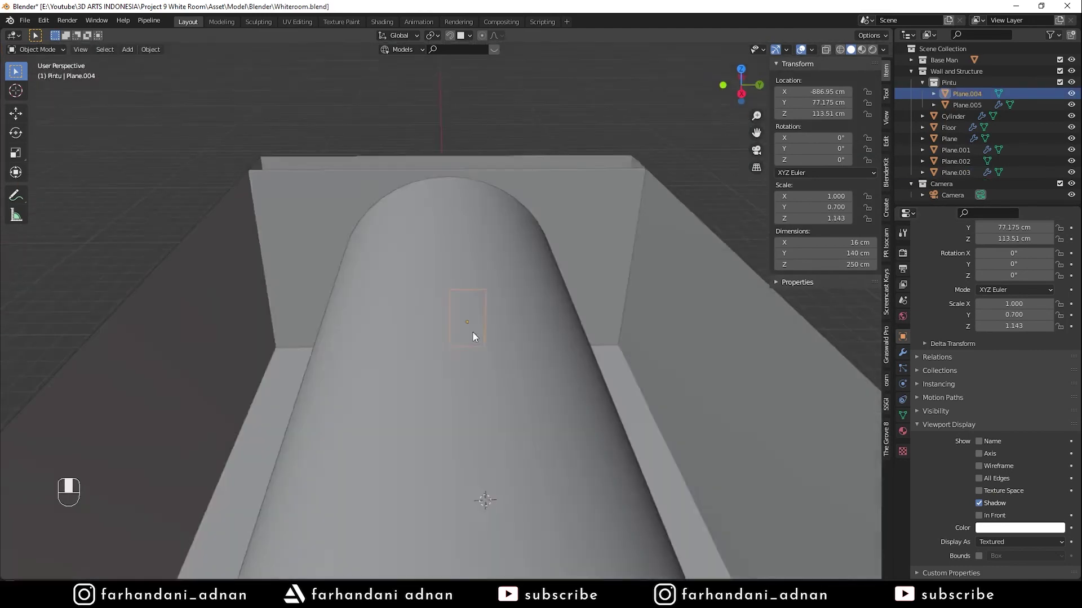
middle_drag(472, 331, 252, 367)
mouse_move(508, 340)
middle_down()
mouse_move(475, 333)
mouse_move(493, 331)
middle_up()
click(534, 327)
middle_drag(505, 326, 685, 322)
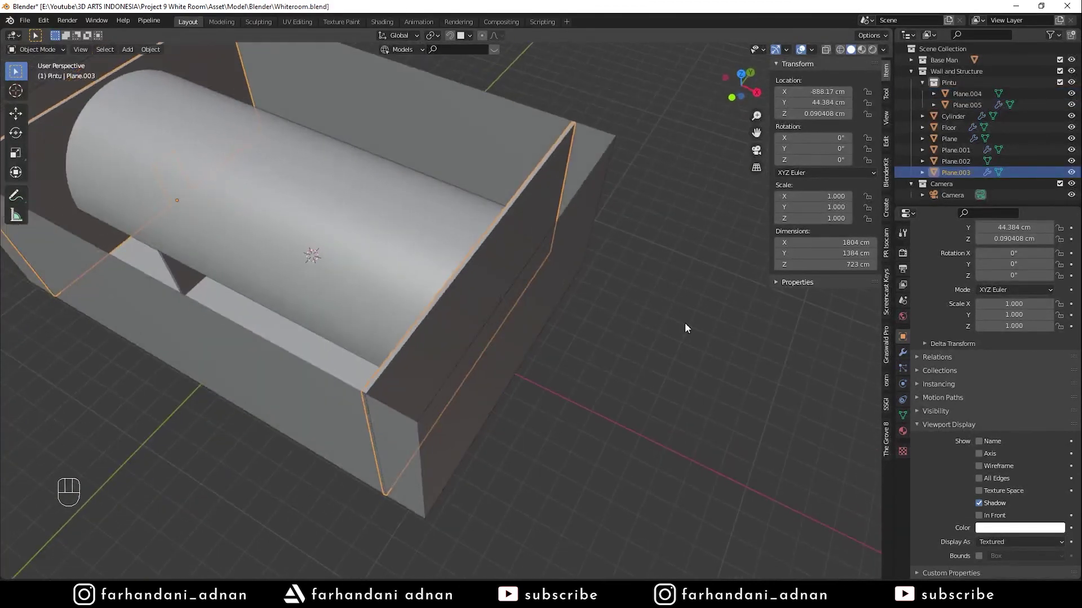
click(902, 352)
click(919, 270)
click(930, 250)
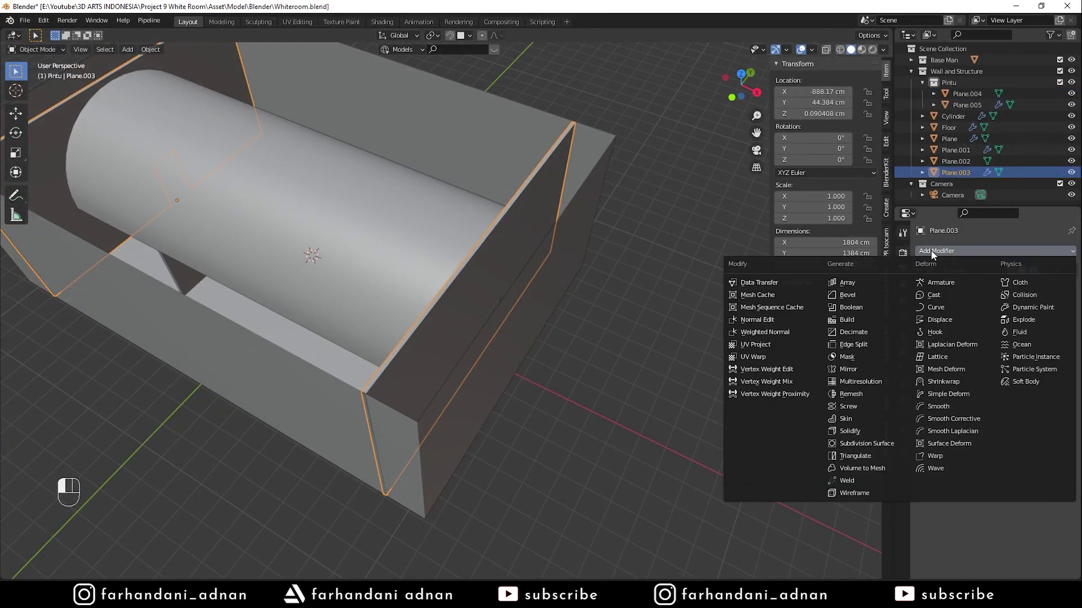
click(862, 307)
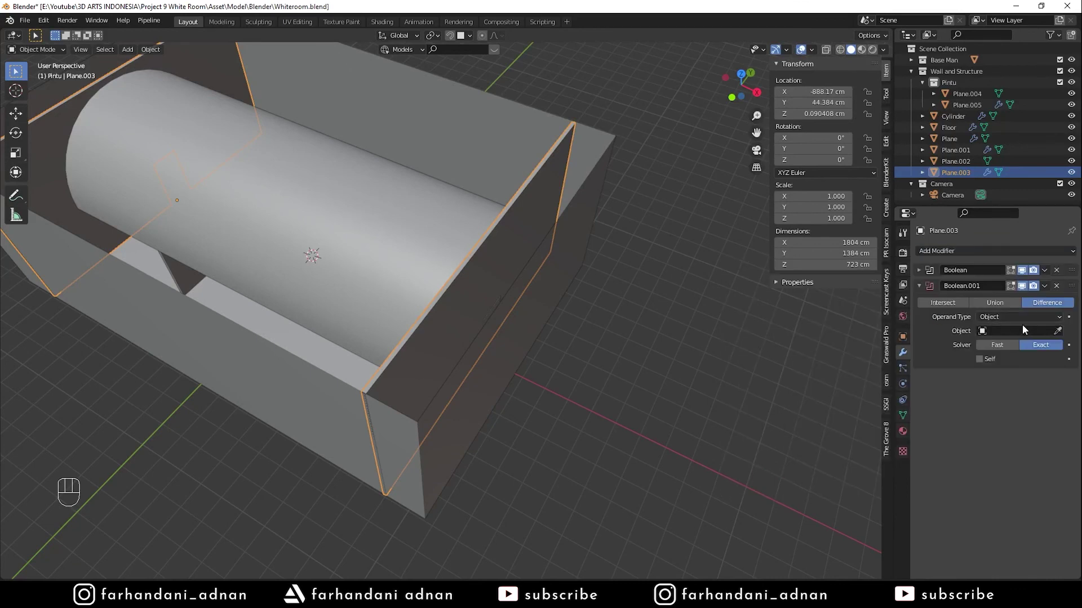
middle_drag(515, 320, 531, 325)
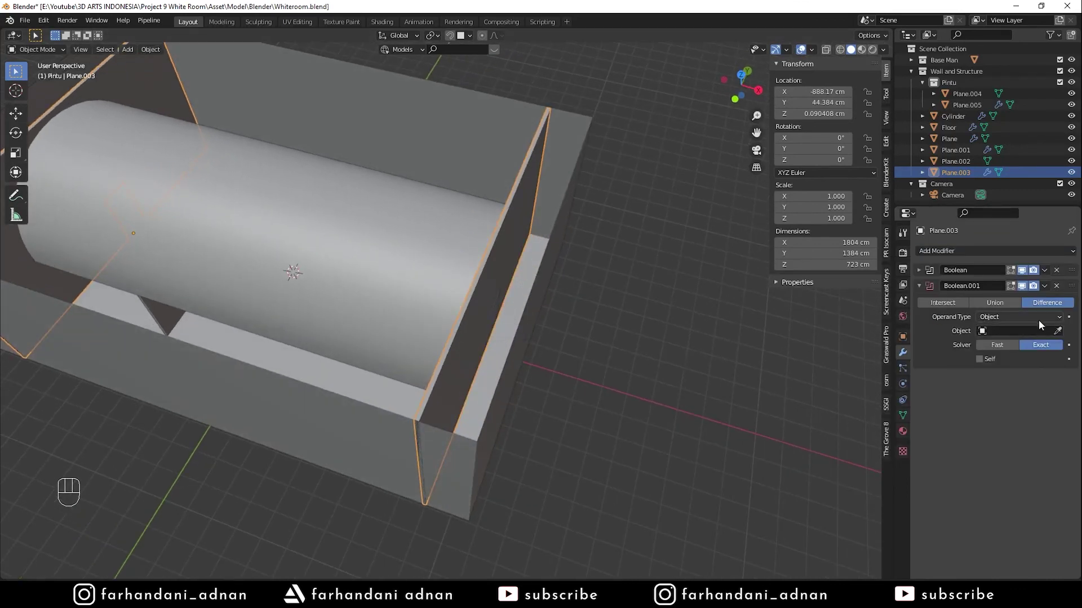
click(1058, 331)
click(503, 304)
Move the opposite door block along Z to about 113.65 cm and keep it selected
middle_drag(511, 303, 406, 270)
click(428, 303)
key(g)
key(z)
click(509, 302)
key(a)
key(a)
key(a)
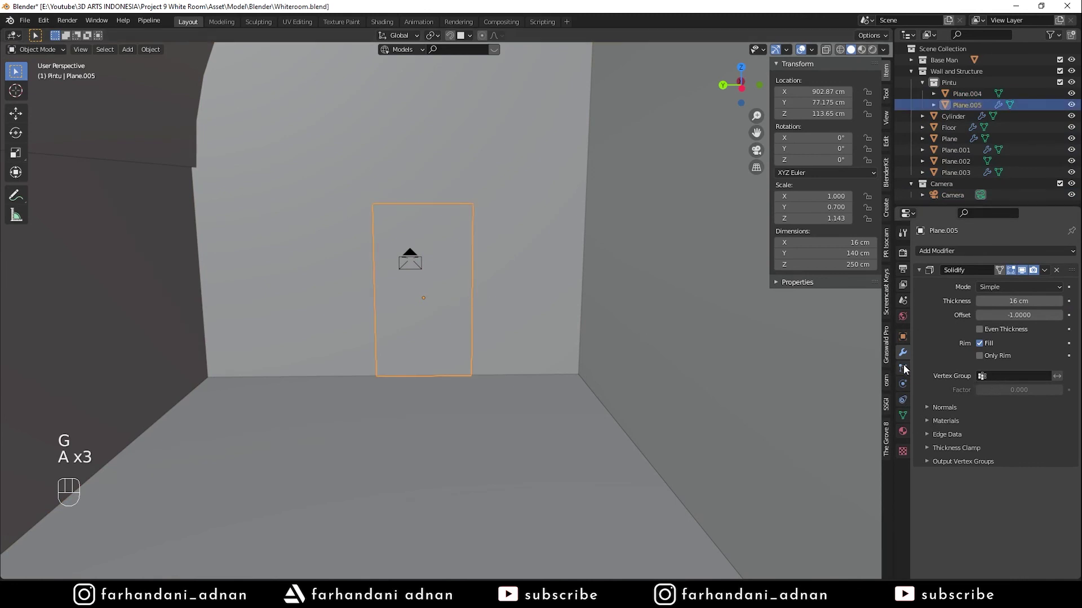
Set the opposite door block's viewport display to Wire to inspect the second doorway cut
click(903, 337)
scroll(980, 527, down, 2)
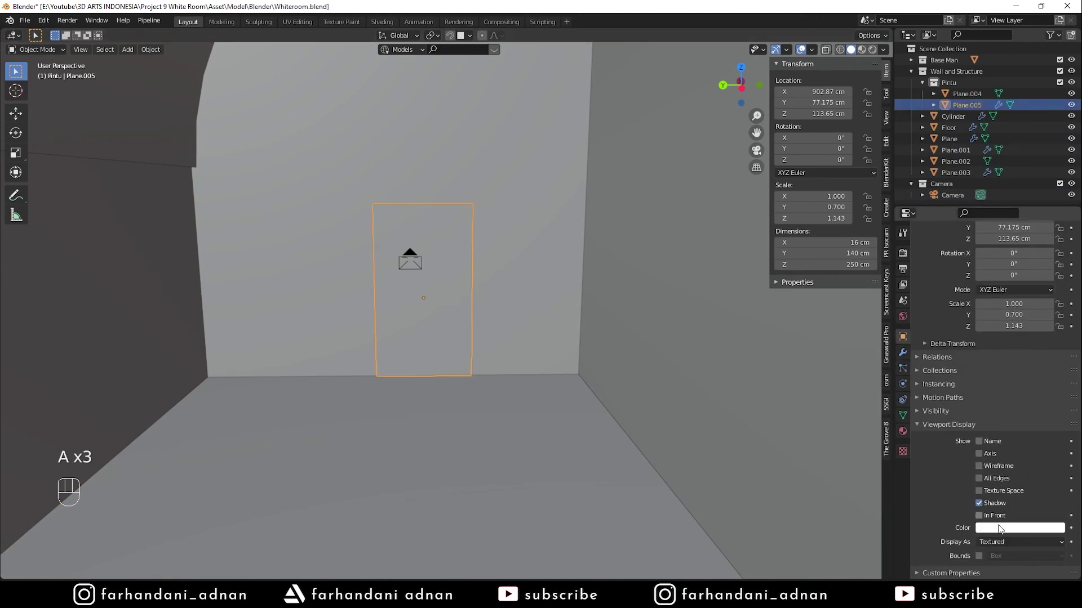
click(1001, 542)
click(1001, 503)
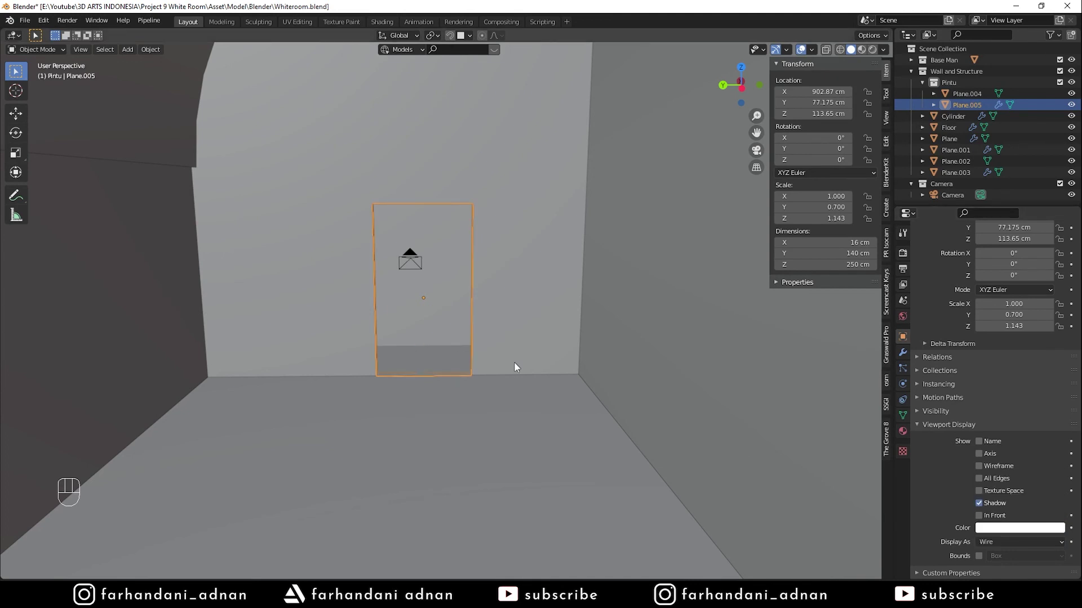
Return the opposite door block's viewport display to Textured and deselect everything
click(986, 541)
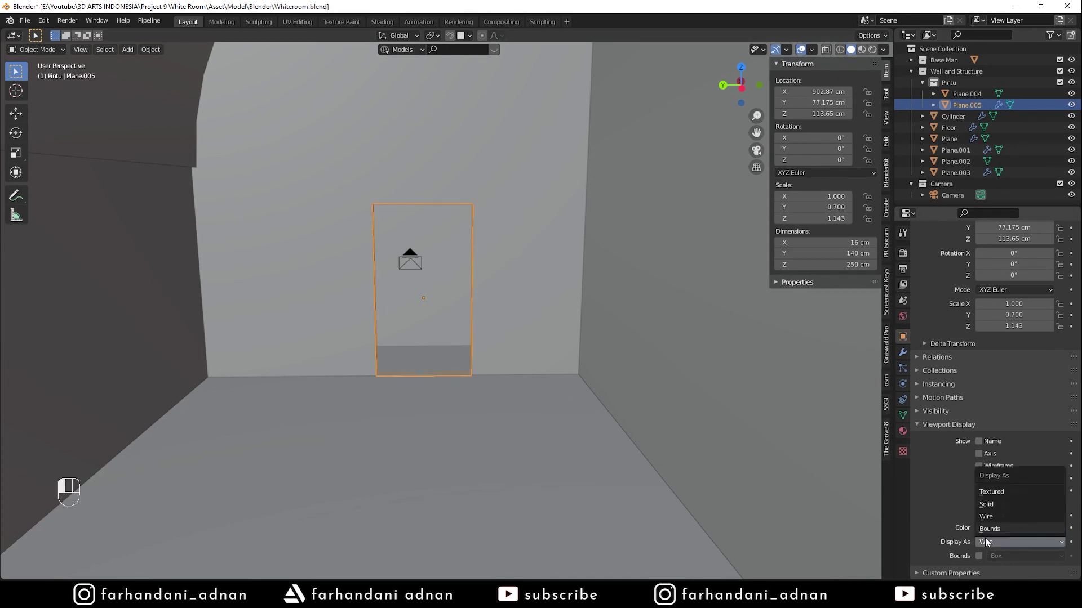
click(995, 494)
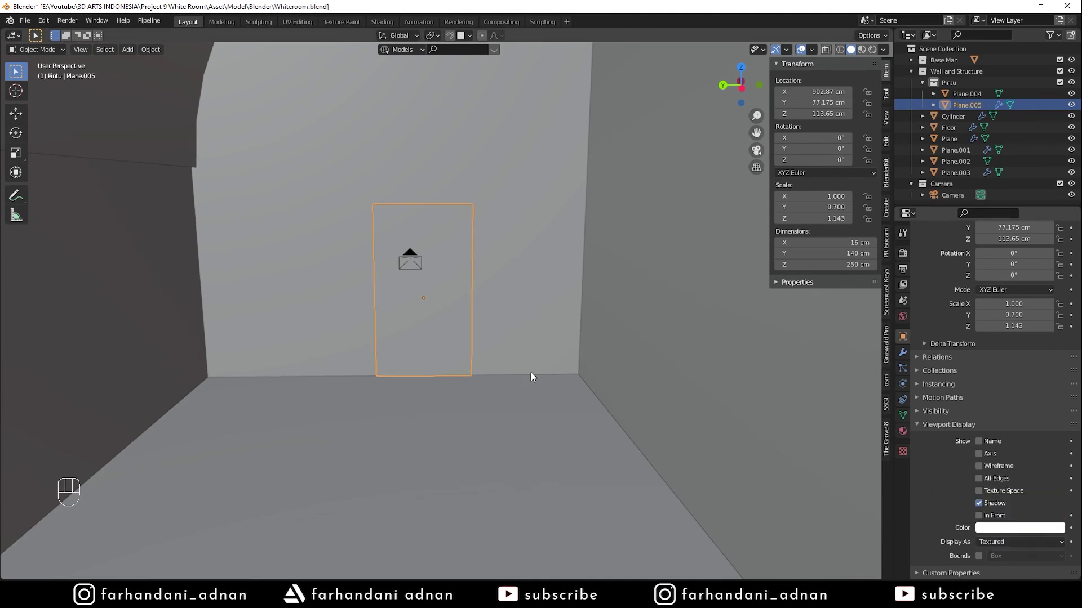
key(a)
key(a)
key(a)
middle_drag(520, 360, 314, 415)
scroll(538, 366, down, 2)
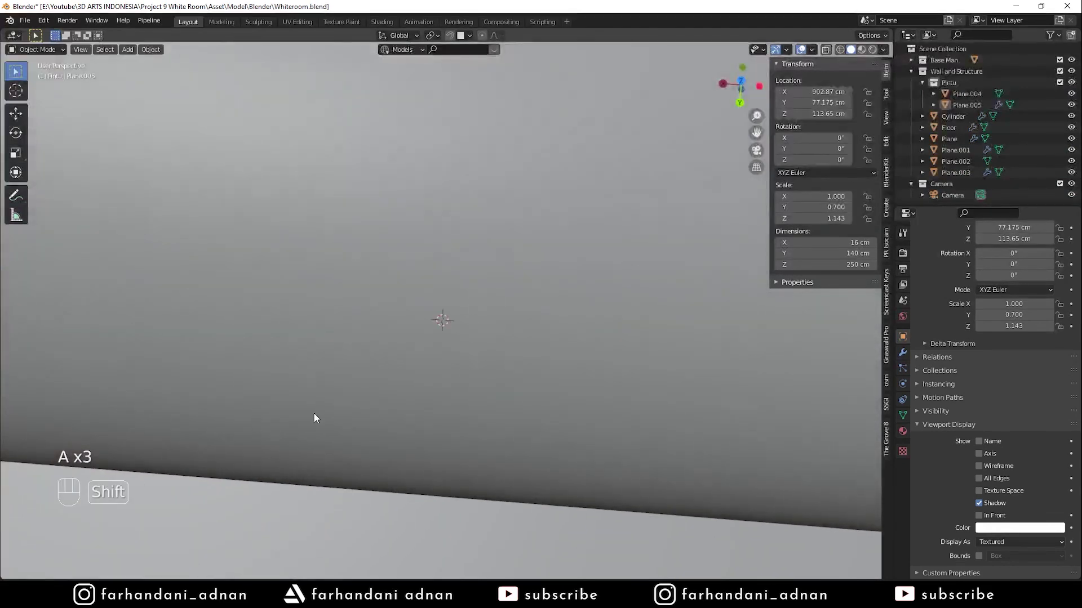
Try duplicating the partition wall about 863 cm along X in front wireframe view, and delete the copy
mouse_move(475, 413)
middle_down()
mouse_move(559, 364)
mouse_move(582, 331)
mouse_move(503, 330)
mouse_move(466, 291)
mouse_move(539, 356)
mouse_move(482, 333)
mouse_move(516, 347)
middle_up()
click(586, 326)
key(KP_Decimal)
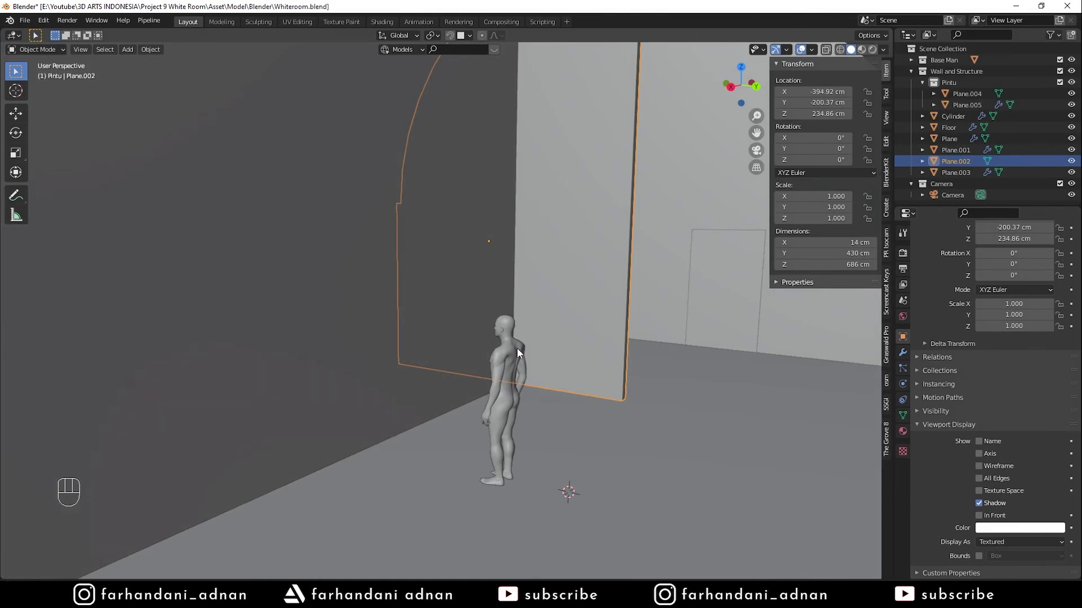
key(KP_1)
key(z)
click(443, 351)
scroll(443, 351, down, 5)
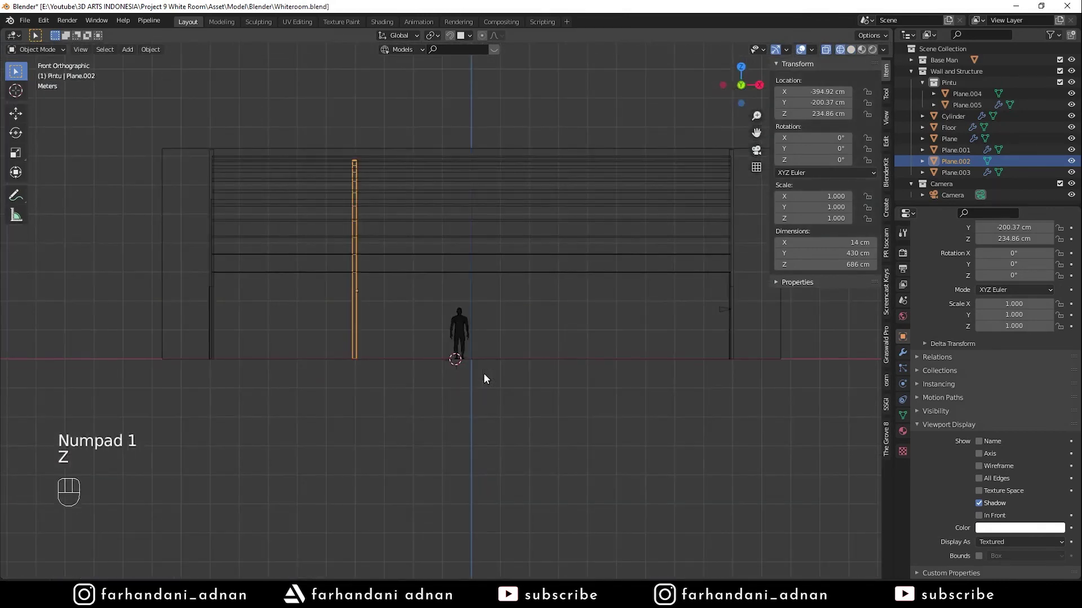
key(shift+d)
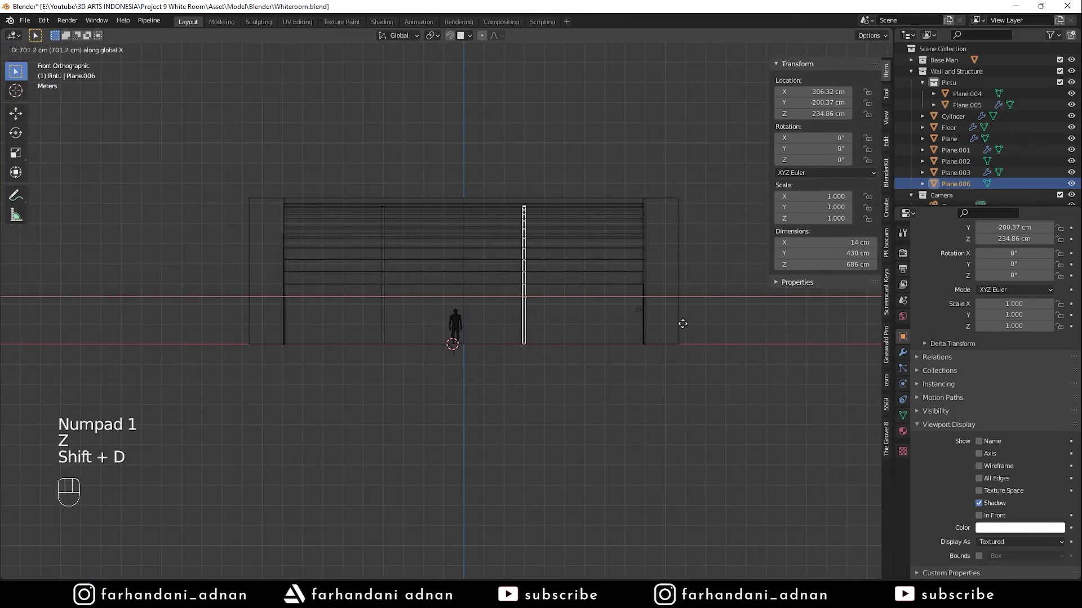
click(708, 330)
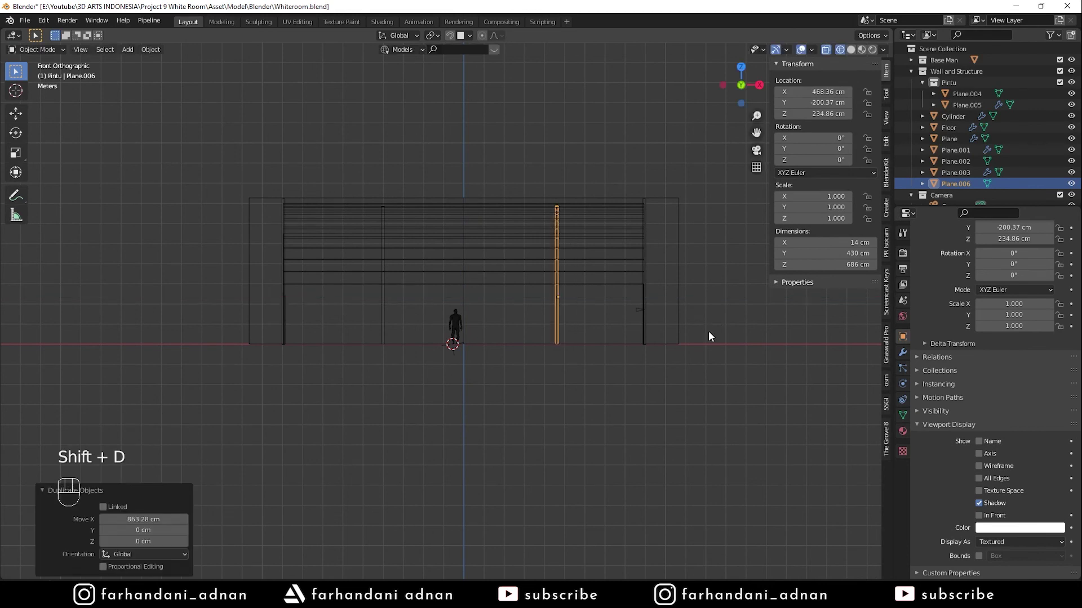
key(x)
click(674, 333)
Add a Mirror modifier on the X axis to the partition wall, with the vault Cylinder as mirror object
click(377, 316)
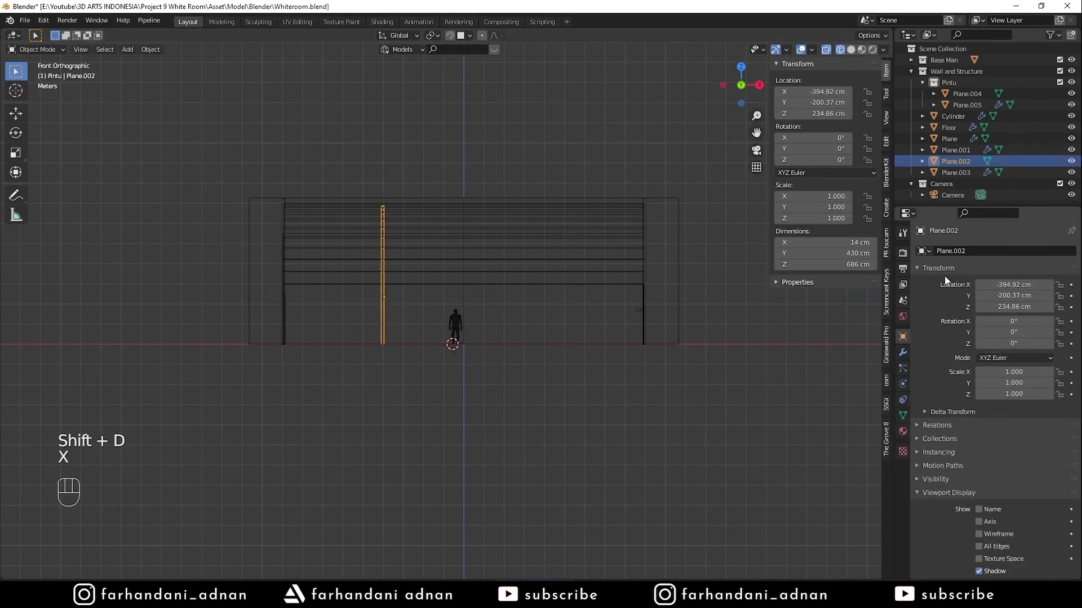
click(903, 353)
click(946, 251)
click(875, 374)
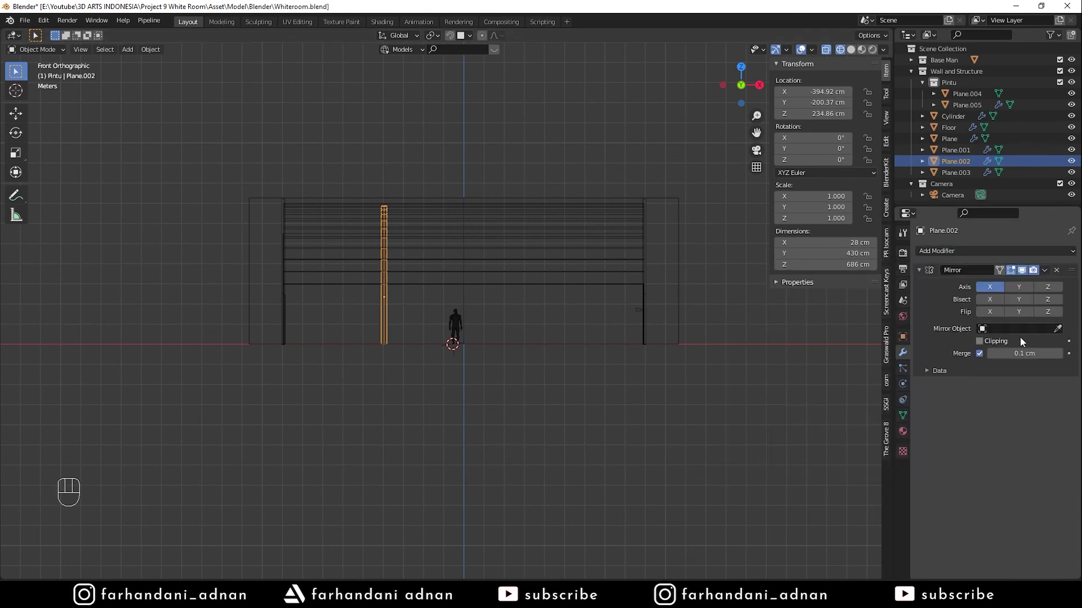
click(1057, 328)
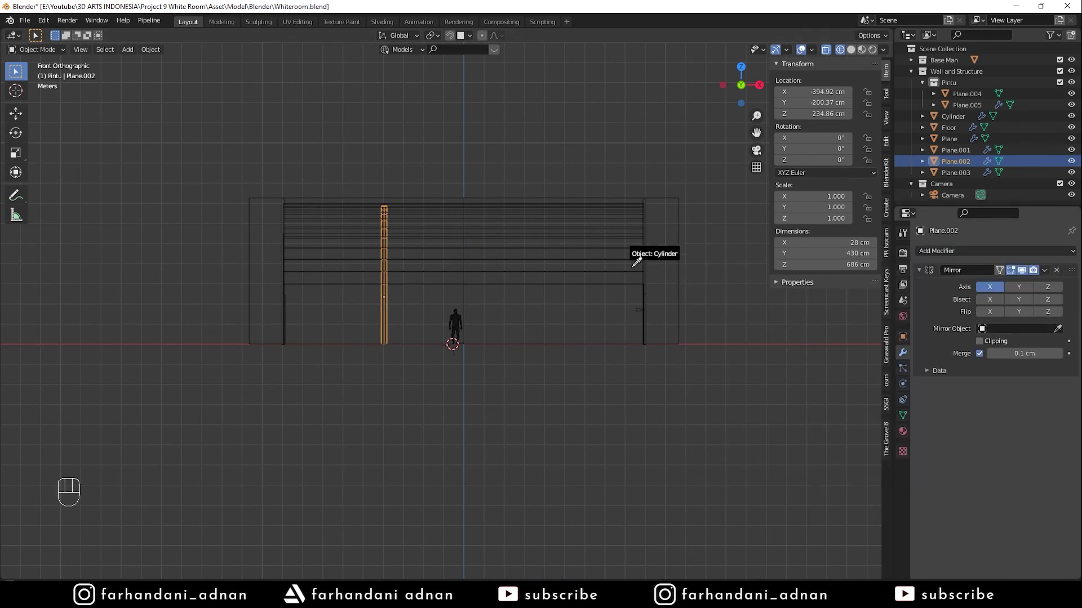
click(621, 221)
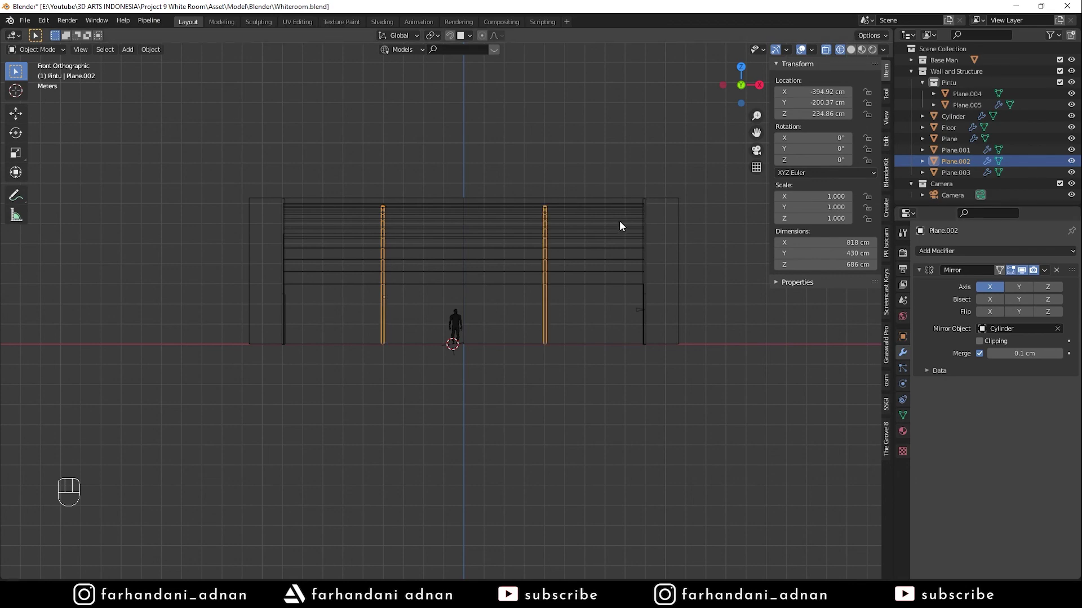
Apply the Mirror modifier on the partition wall
middle_drag(549, 194, 552, 275)
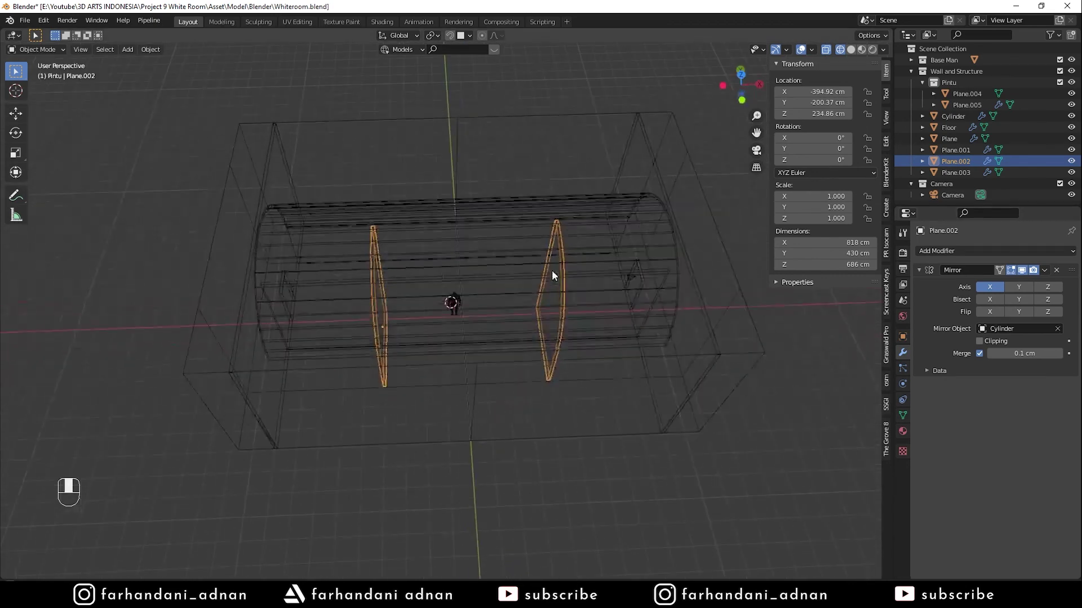
scroll(539, 339, up, 4)
mouse_move(540, 339)
middle_down()
mouse_move(606, 346)
mouse_move(646, 319)
mouse_move(594, 304)
mouse_move(530, 345)
middle_up()
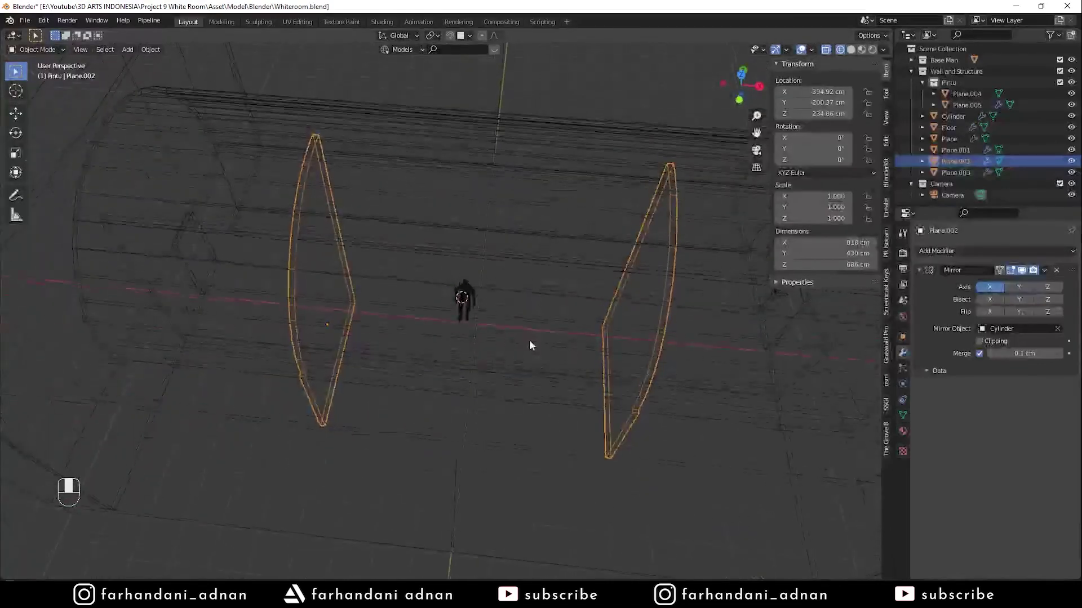
click(1045, 270)
click(1033, 282)
Edit the partition wall mesh with nothing selected and switch the viewport to solid shading
middle_drag(556, 293, 434, 232)
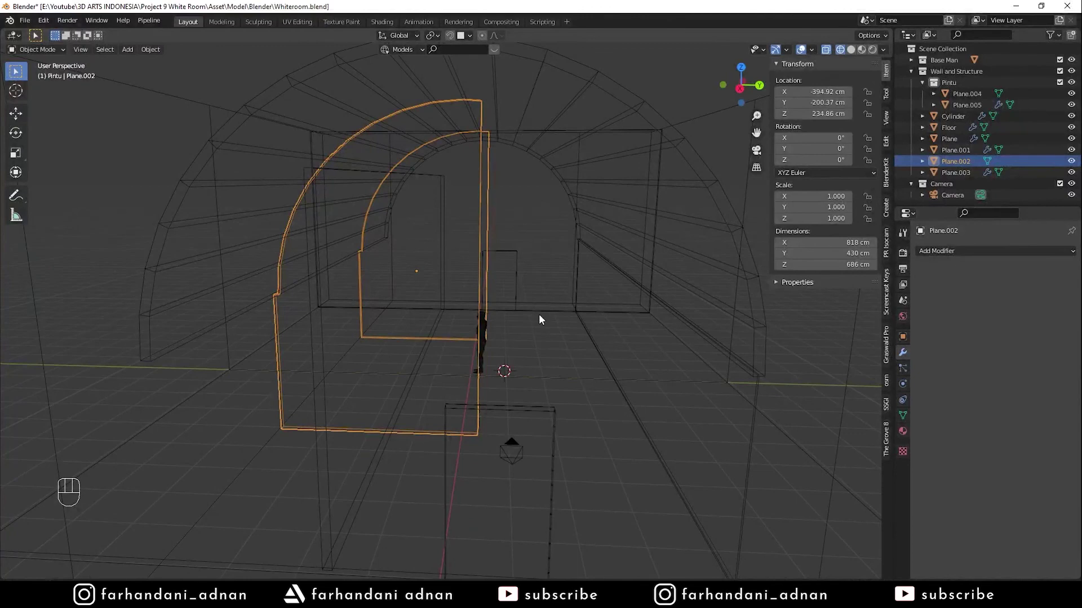
key(KP_0)
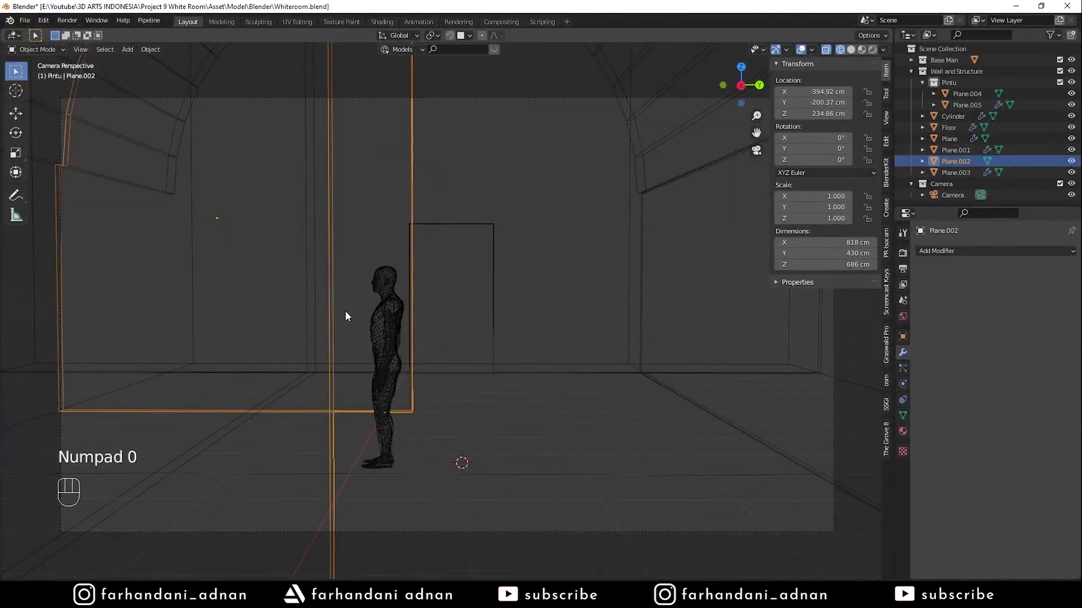
key(Tab)
key(a)
key(a)
key(a)
key(z)
click(512, 319)
middle_drag(512, 319, 475, 338)
Delete the linked faces of the mirrored partition wall nearest the camera and return to Object Mode
key(Tab)
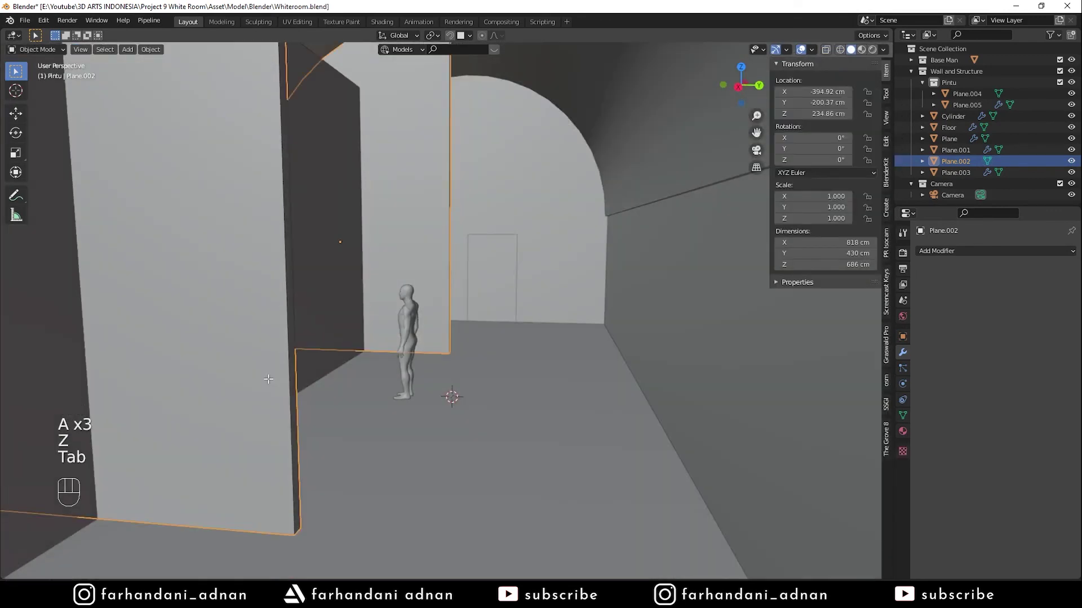
key(Tab)
key(3)
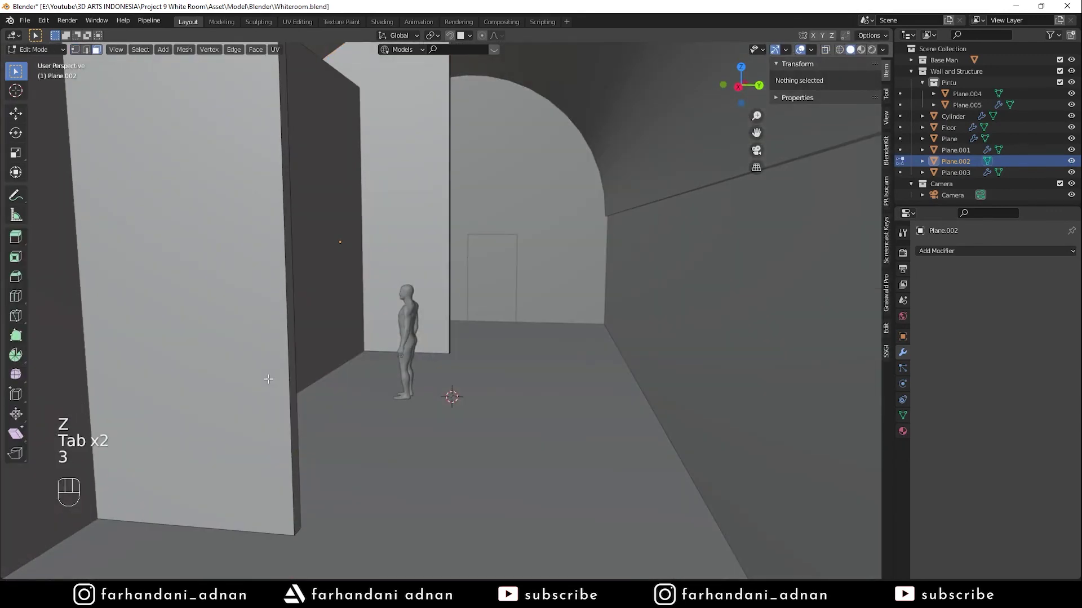
key(l)
key(x)
click(434, 308)
key(Tab)
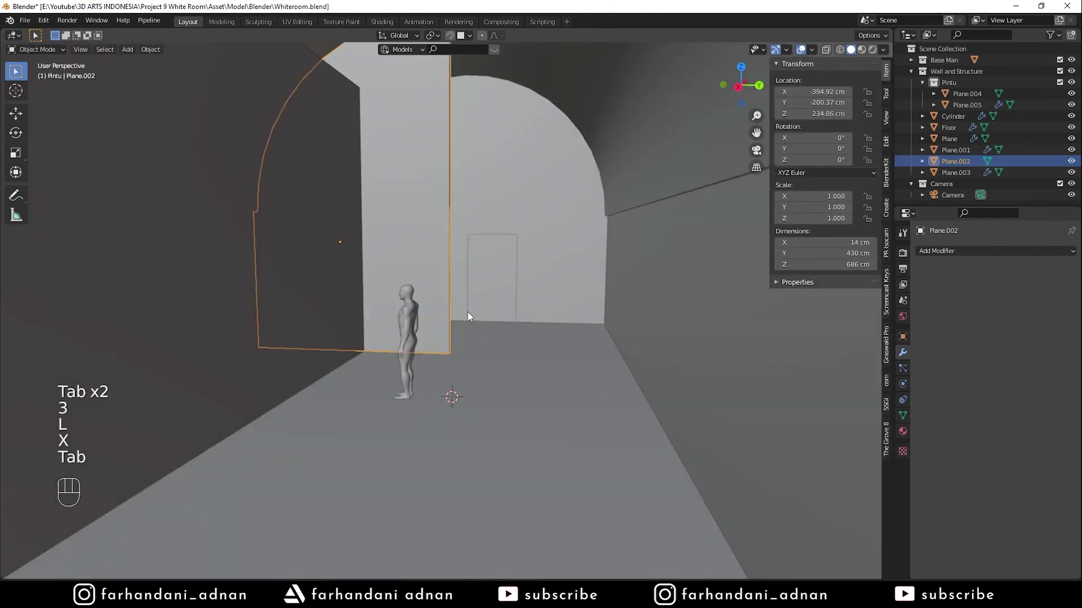
Apply both Boolean modifiers on the end walls object
key(a)
key(a)
key(a)
middle_drag(448, 315, 529, 279)
click(529, 280)
click(599, 251)
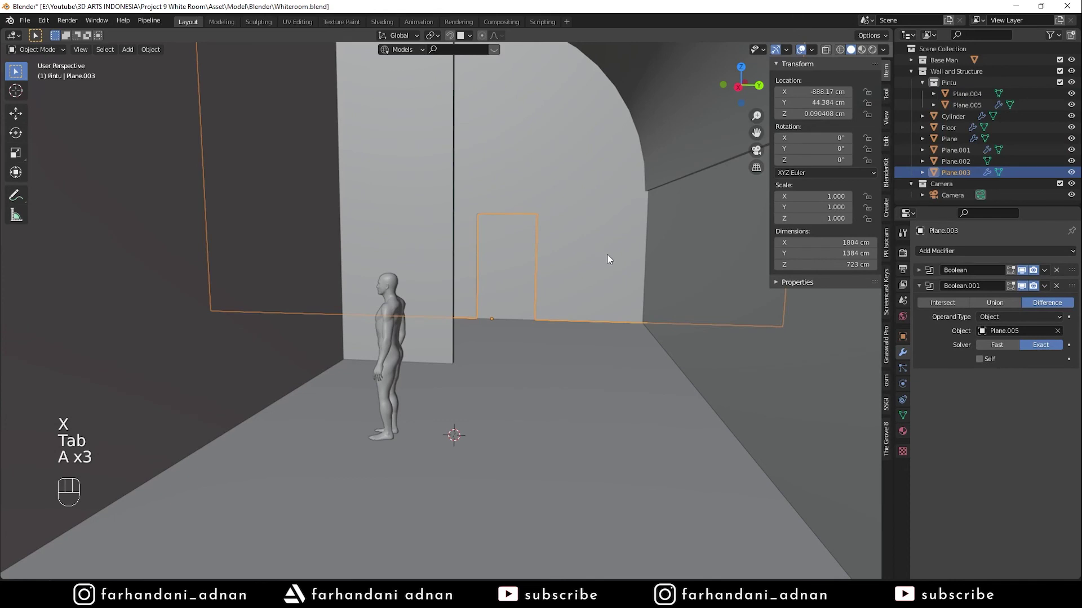
click(1045, 271)
click(1036, 281)
click(1045, 271)
click(1033, 282)
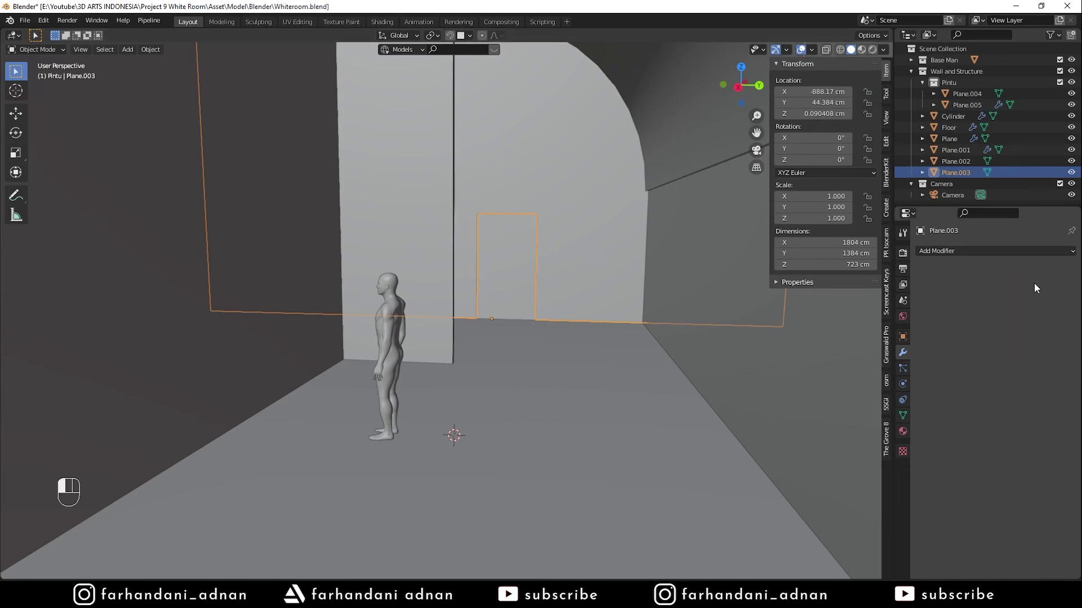
Delete the door blocks from both end wall openings
click(539, 249)
key(x)
click(637, 237)
middle_drag(508, 283, 461, 368)
scroll(158, 341, down, 5)
click(499, 339)
key(x)
click(582, 304)
Save the Whiteroom.blend file
shift+middle_drag(582, 305, 608, 381)
scroll(574, 359, down, 1)
key(ctrl+s)
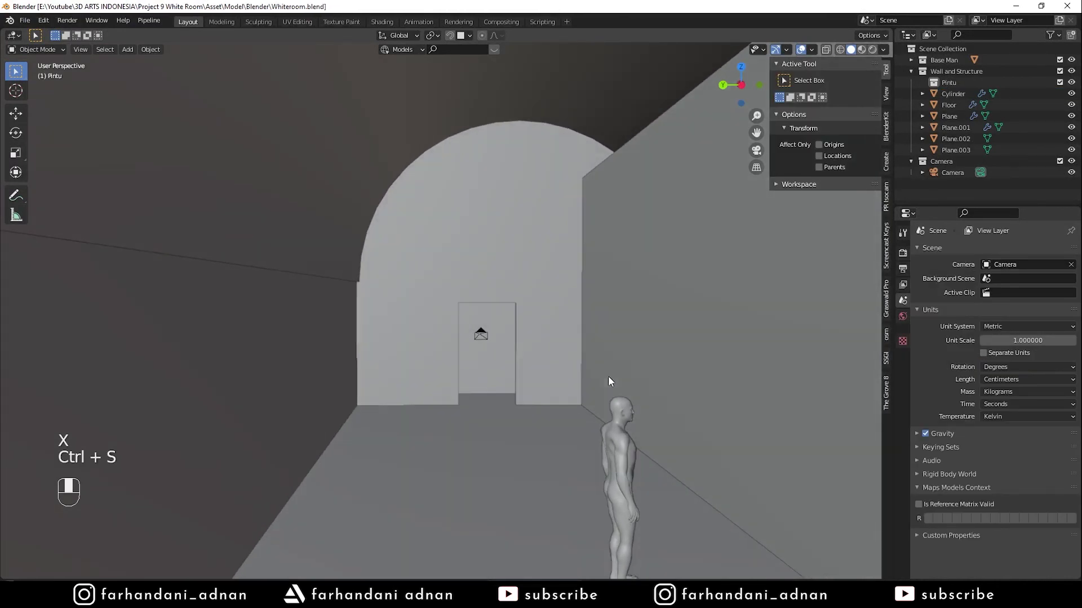
middle_drag(625, 346, 404, 330)
scroll(595, 378, down, 5)
key(ctrl+s)
View the room through the camera and switch to Photos to compare it with the White Room.jpg reference
key(KP_0)
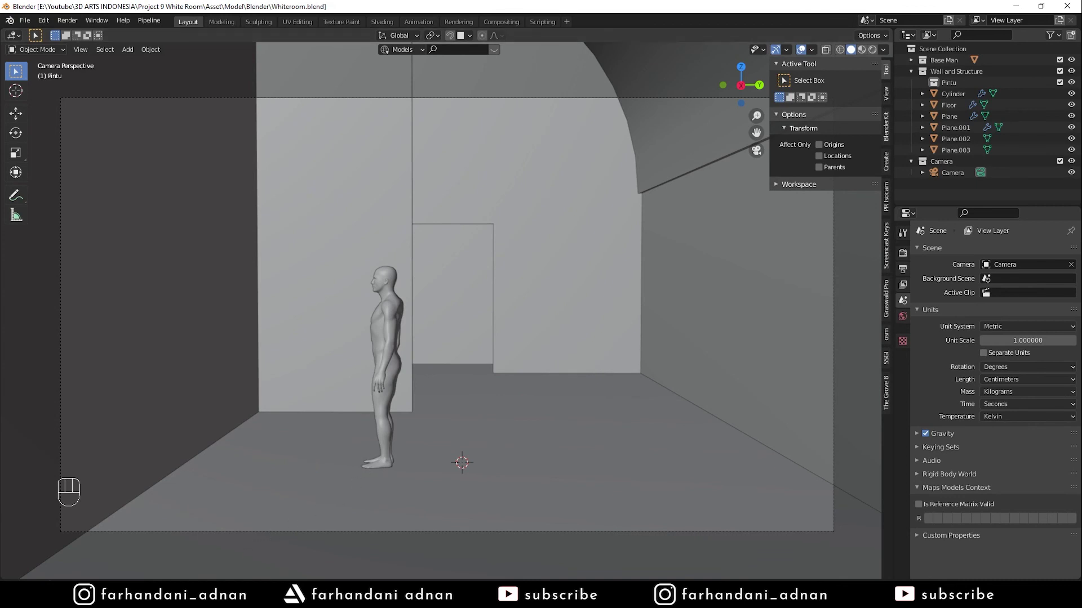
click(227, 586)
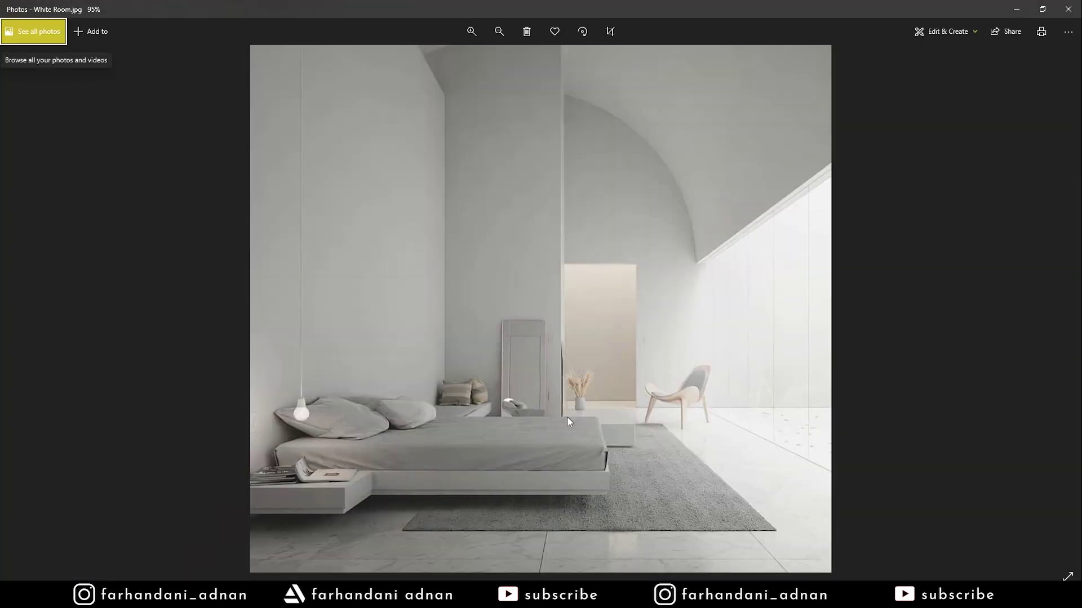